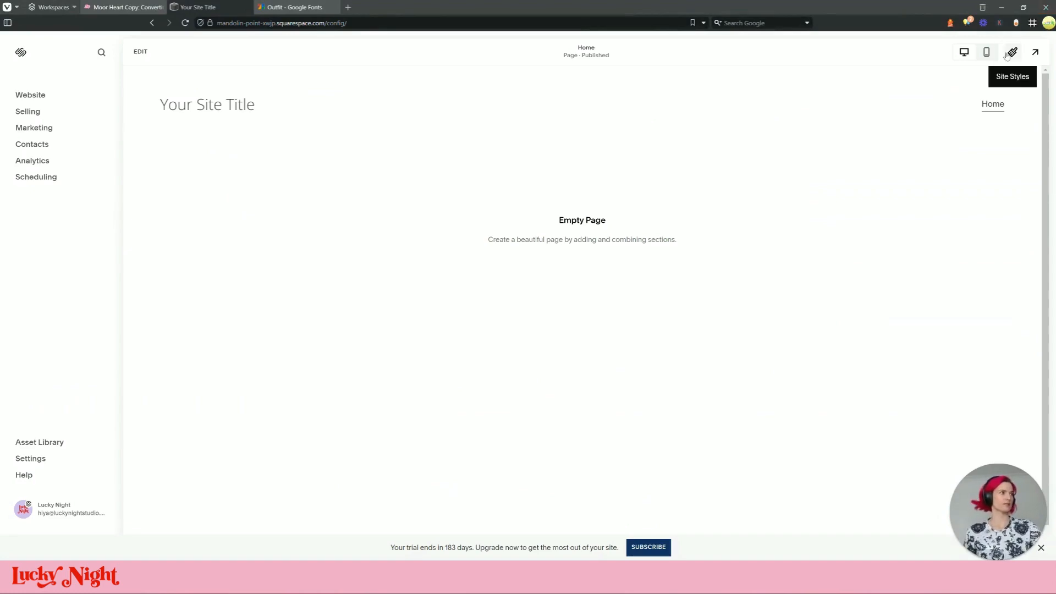
Open the site colour palette for editing and inspect the dark, salmon and green swatches
left_click(1012, 52)
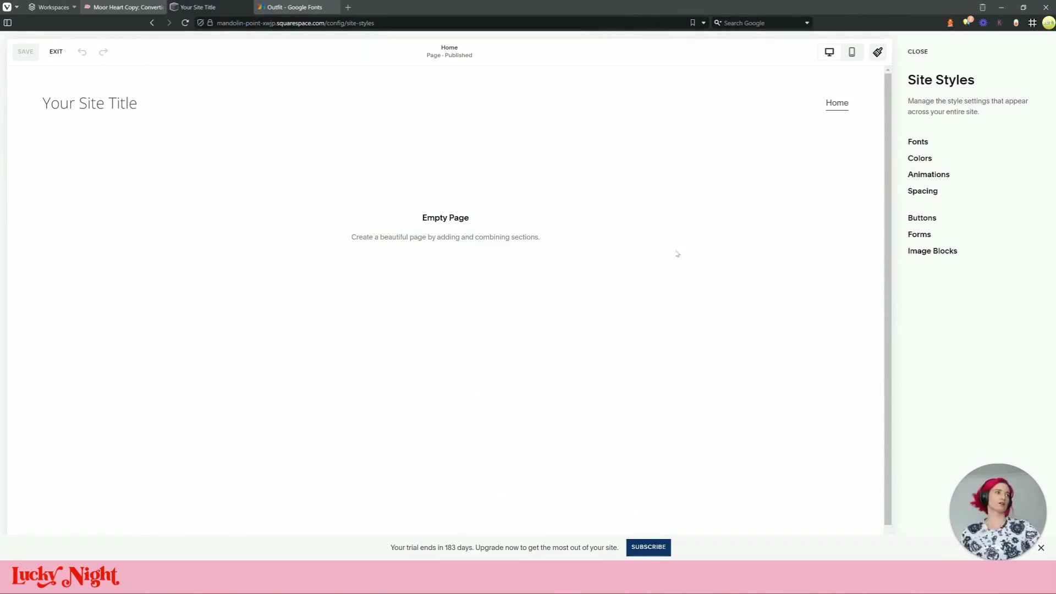
left_click(927, 159)
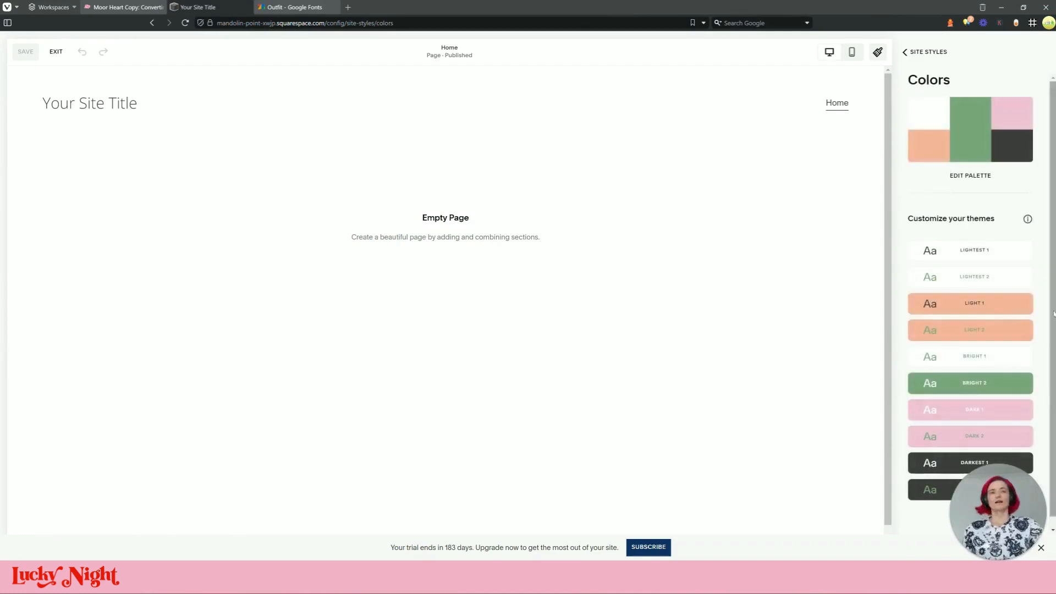
left_click(986, 179)
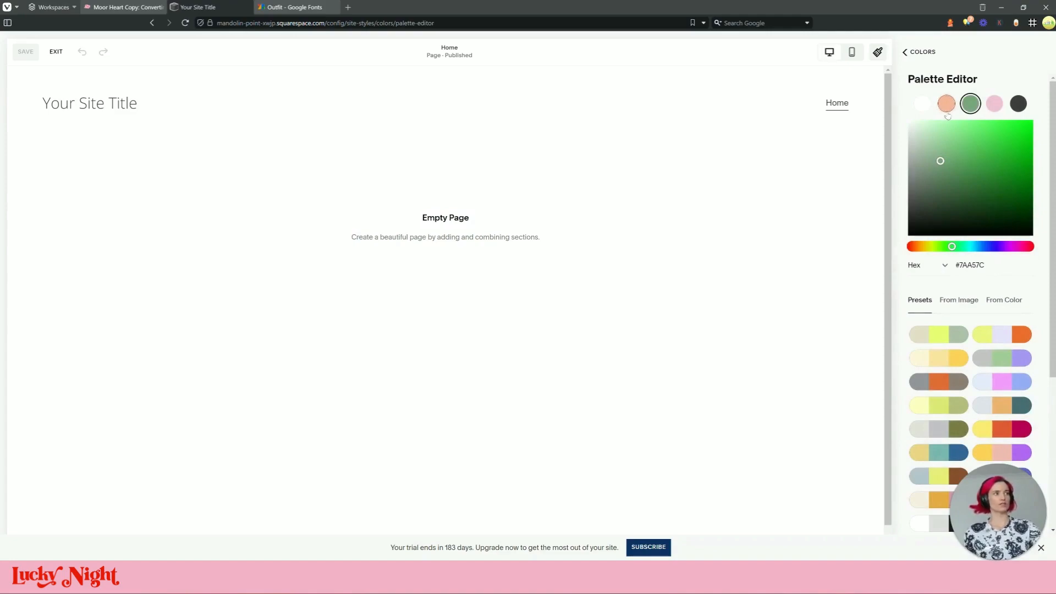
left_click(1017, 106)
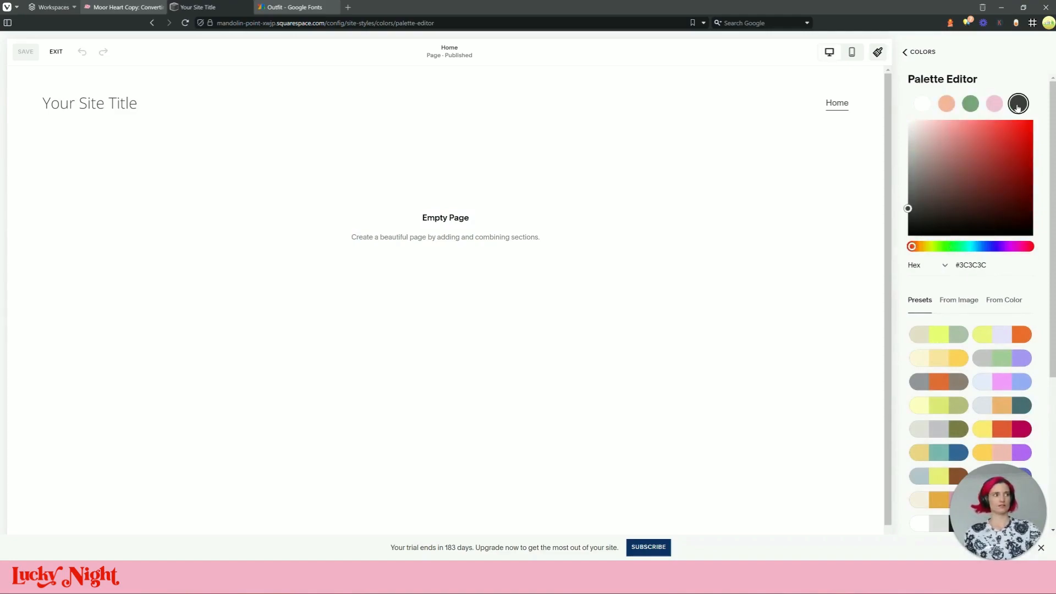
left_click(953, 110)
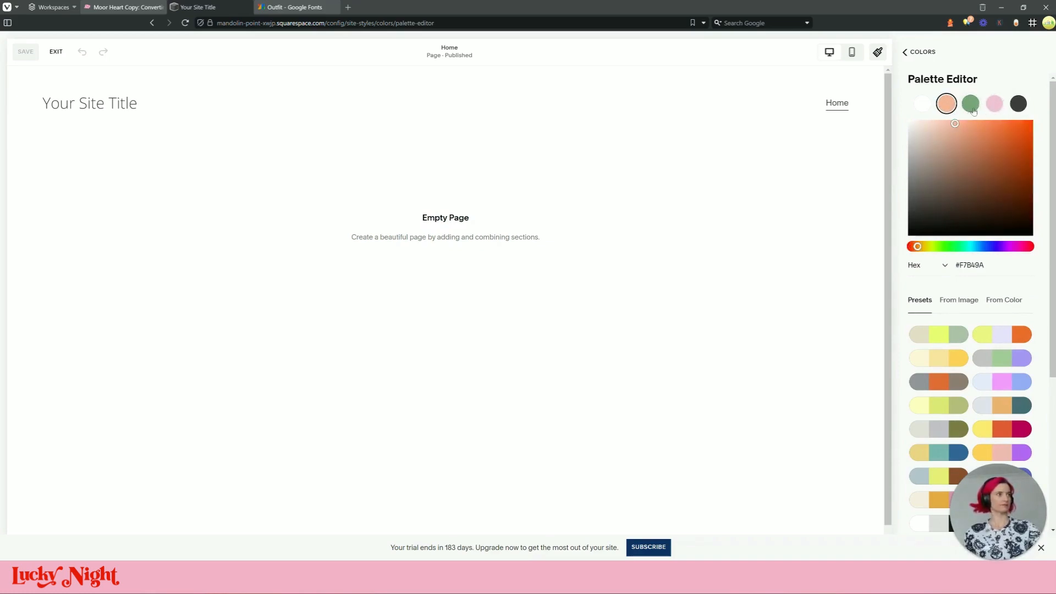
left_click(971, 108)
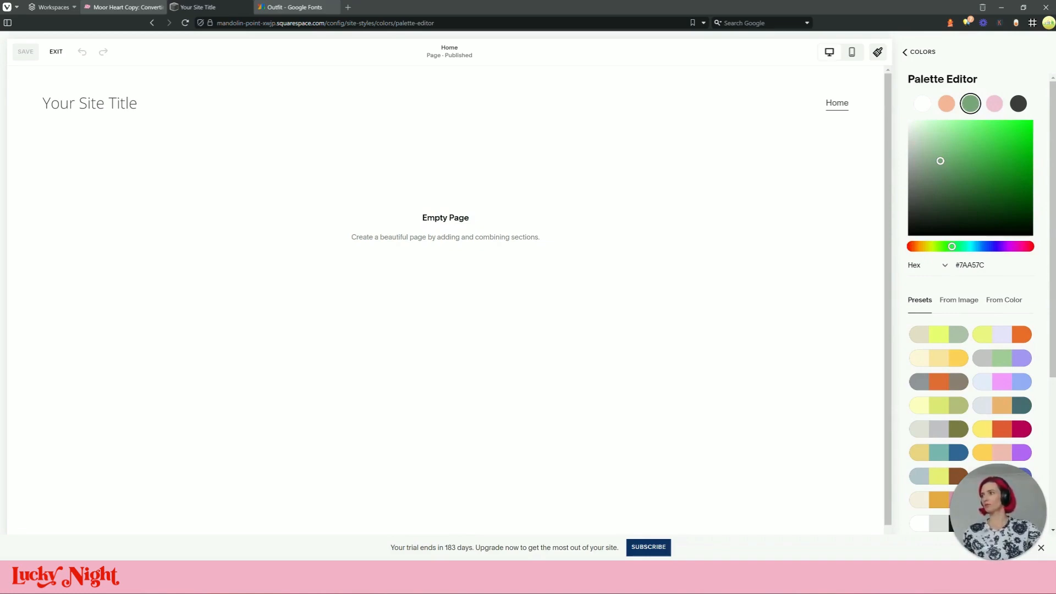
Change the pink palette swatch to #F4679B, save, and view the Outfit Google Fonts page
left_click(994, 103)
left_click(970, 266)
type("#F4679B")
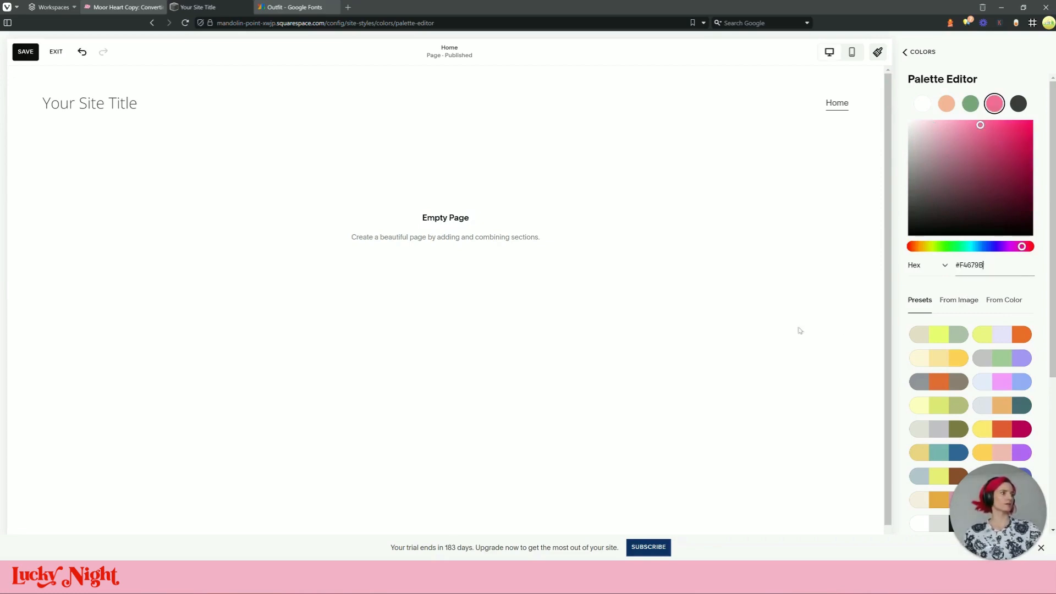
left_click(25, 52)
left_click(304, 8)
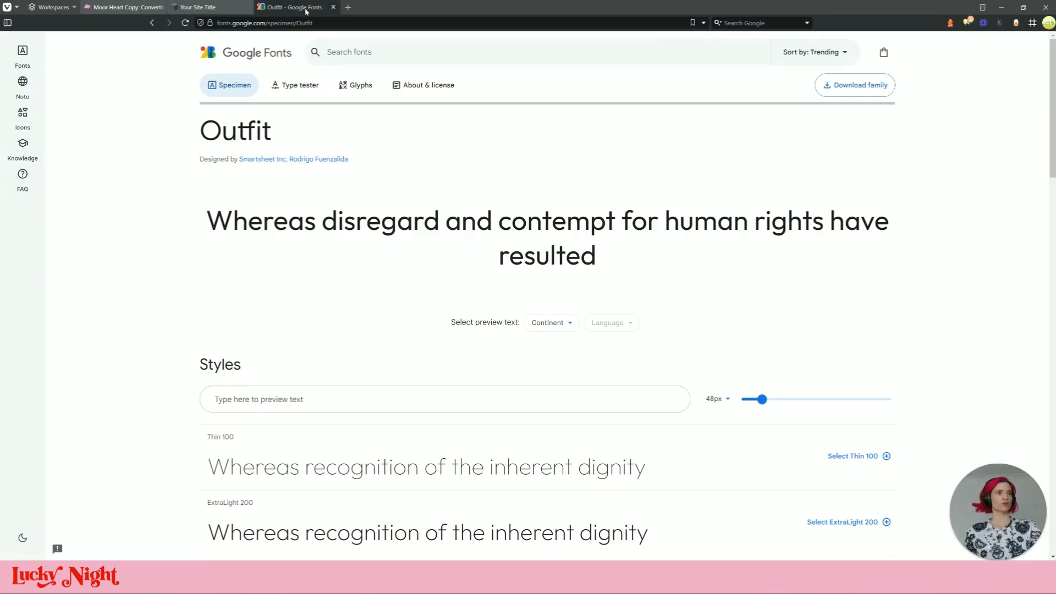
Exit Site Styles and open Website Tools > Custom CSS with its custom files list
left_click(212, 8)
left_click(913, 53)
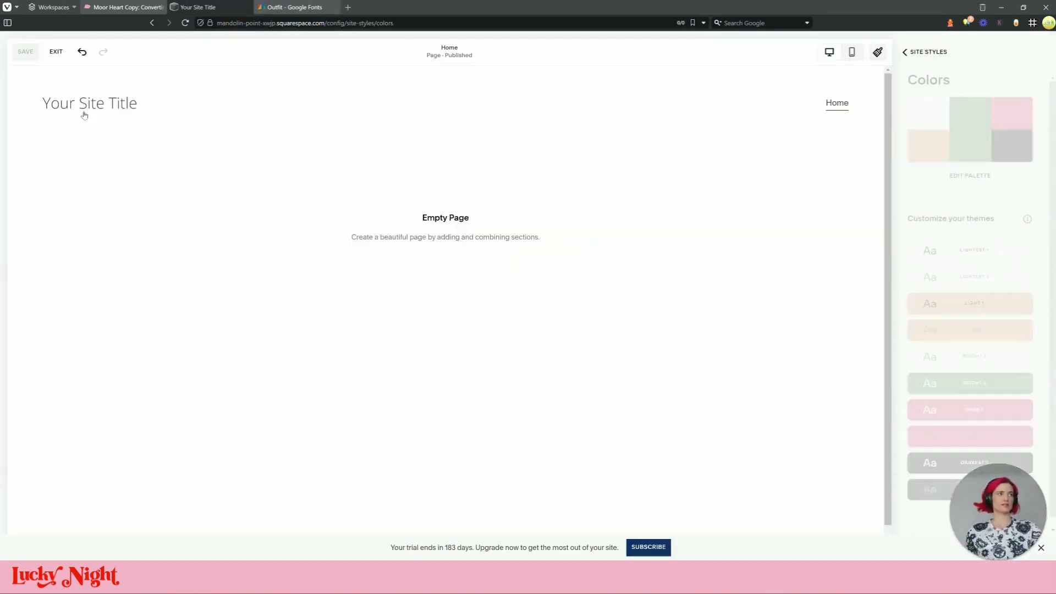
left_click(57, 51)
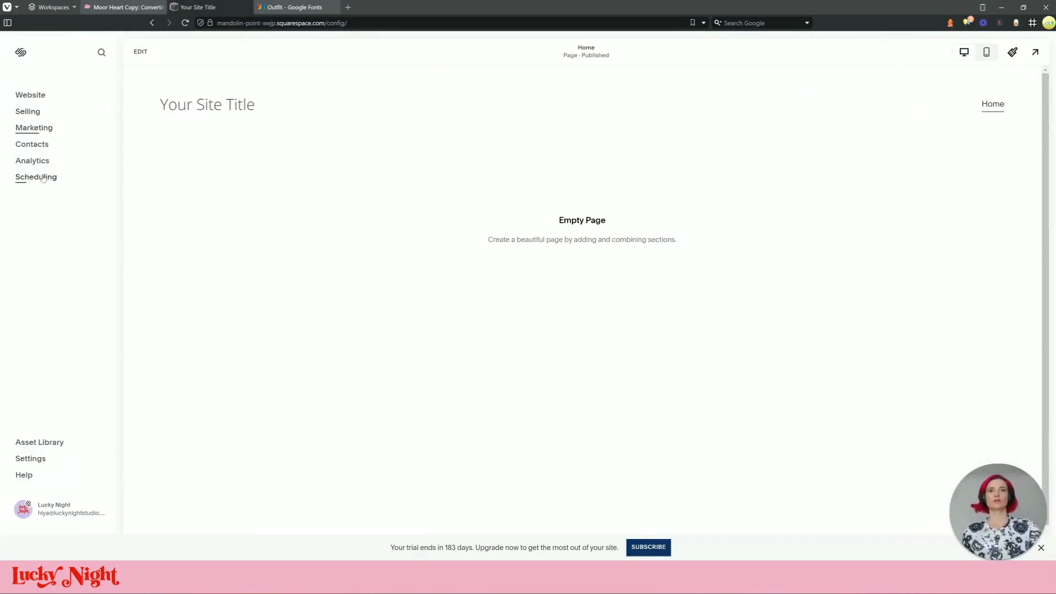
left_click(37, 95)
left_click(49, 334)
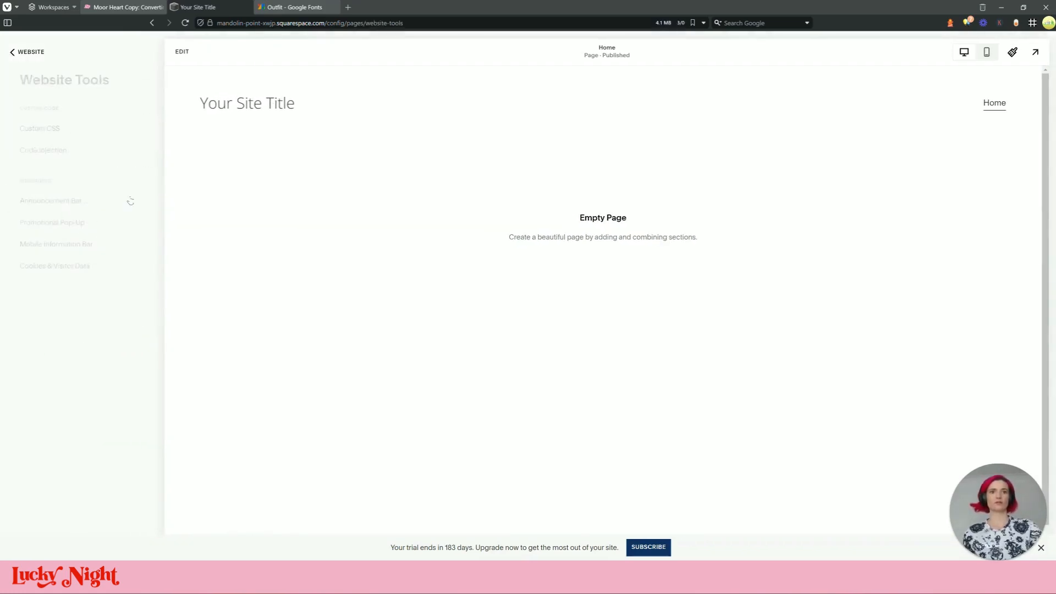
left_click(55, 129)
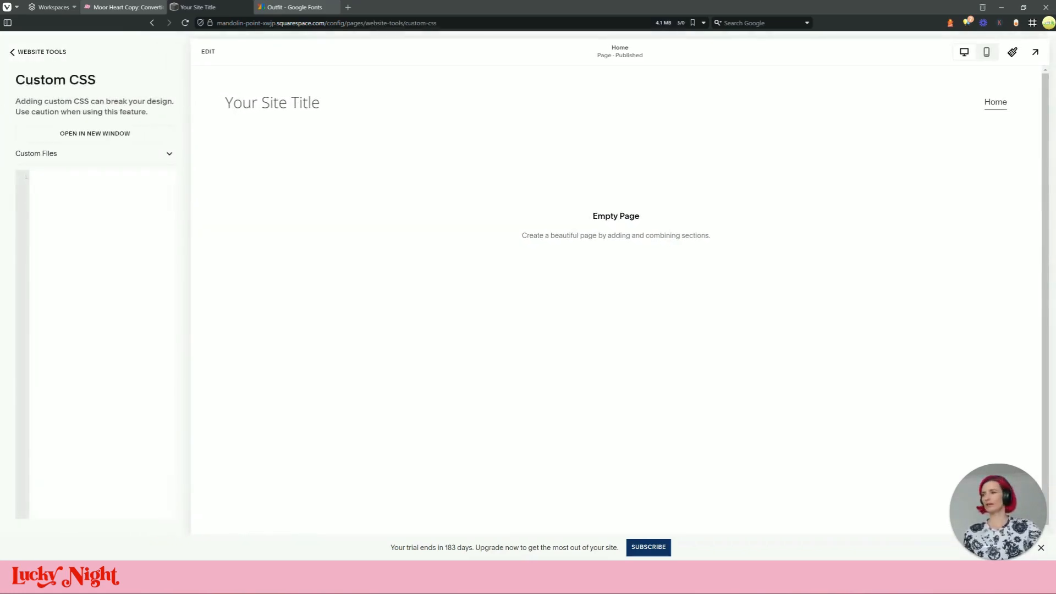
left_click(130, 156)
Upload Outfit-Regular.ttf from Downloads > Outfit > static to the site's Custom Files
left_click(33, 213)
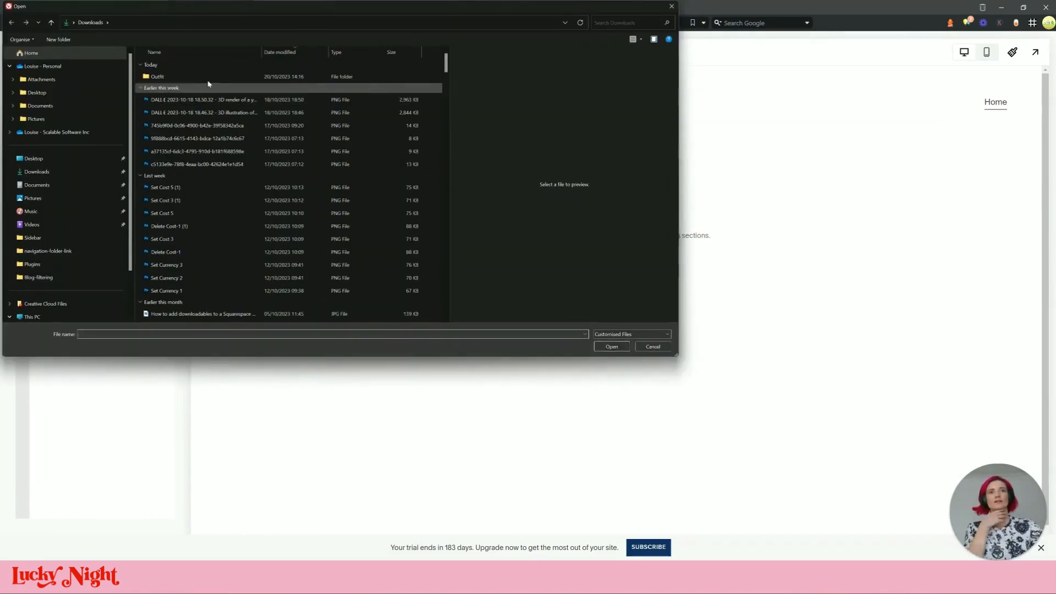
double_click(207, 84)
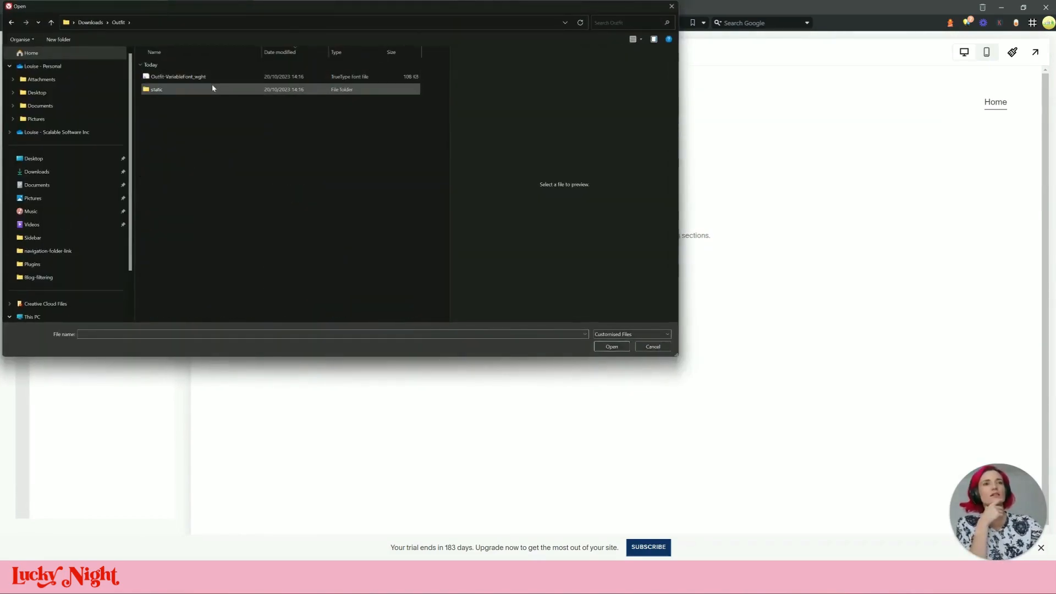
left_click_drag(318, 7, 0, 121)
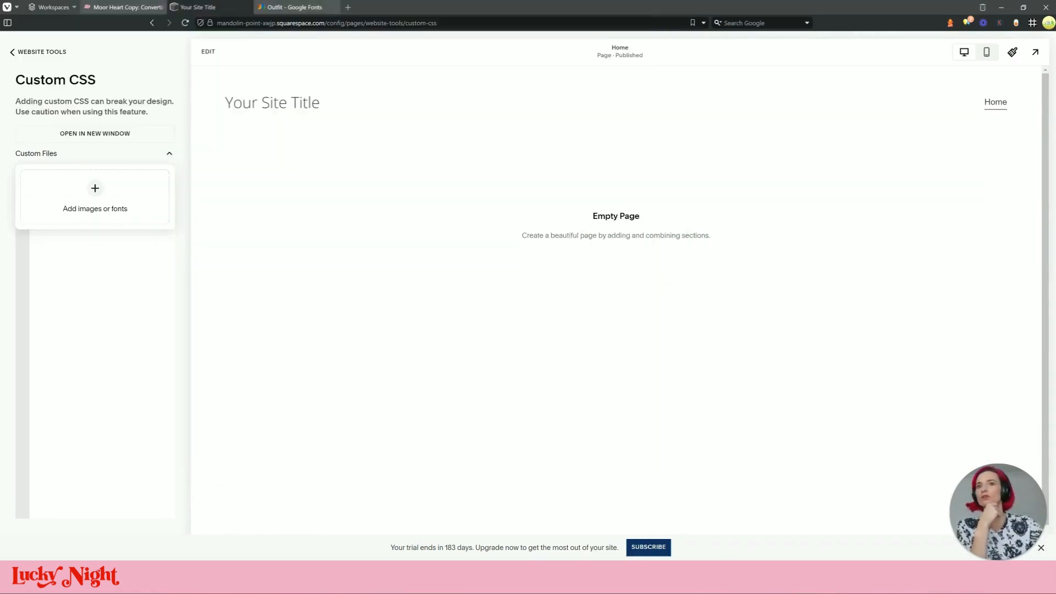
left_click(122, 205)
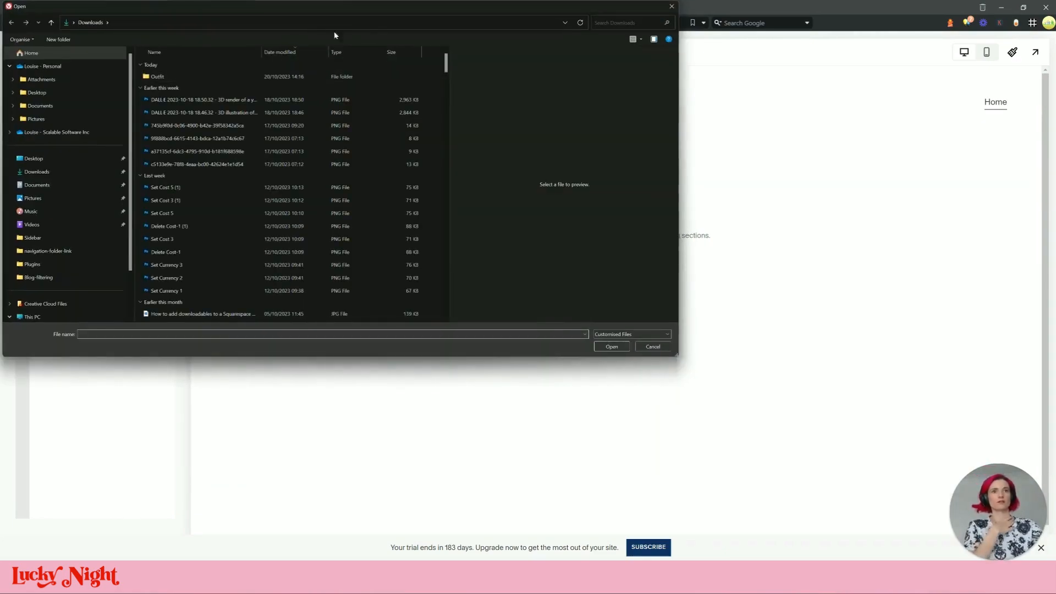
double_click(250, 78)
left_click_drag(282, 9, 517, 113)
double_click(421, 194)
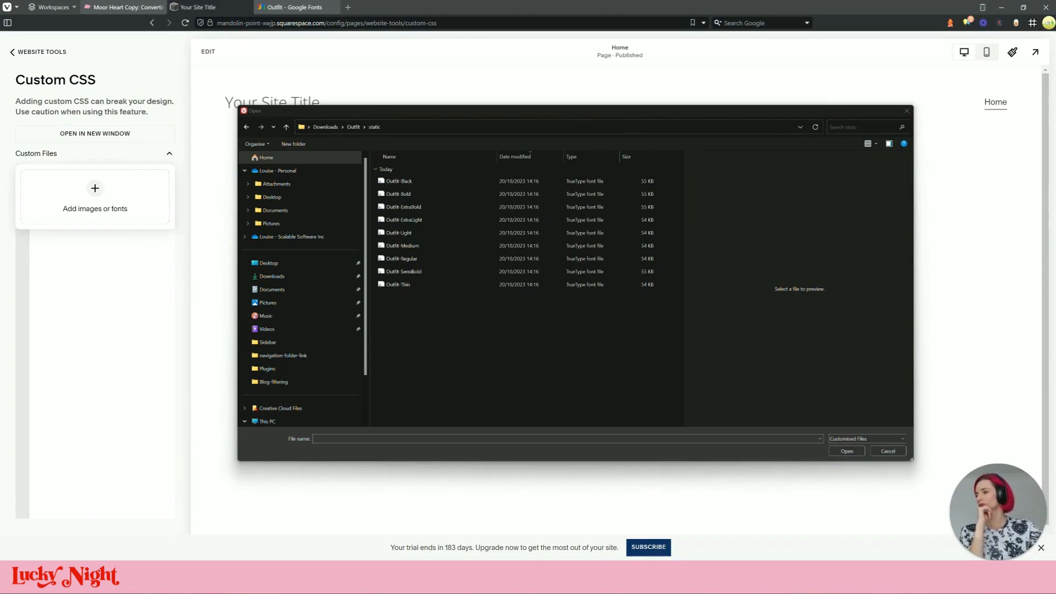
left_click(432, 260)
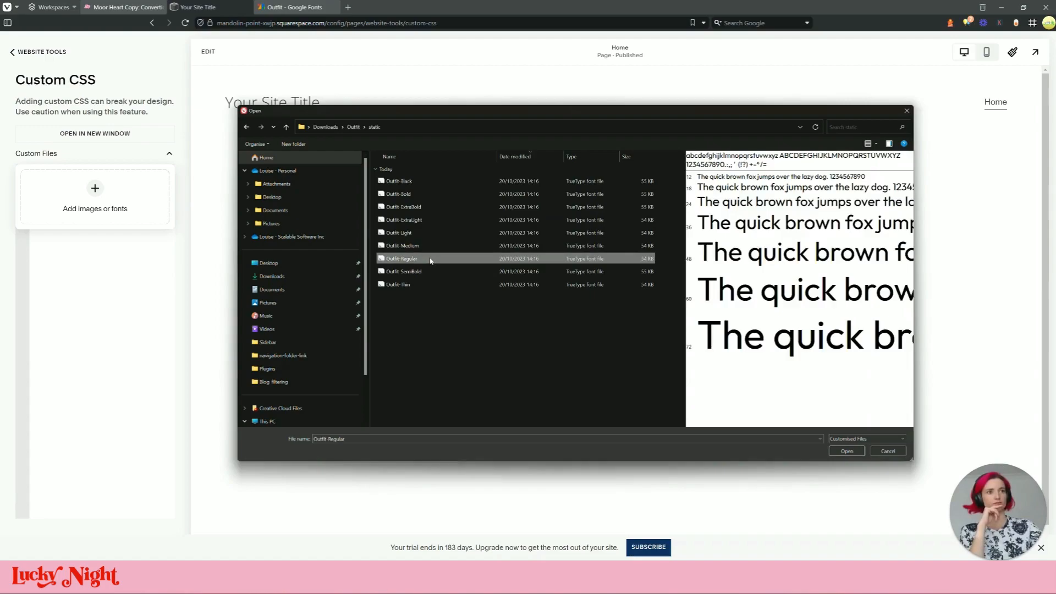
double_click(431, 259)
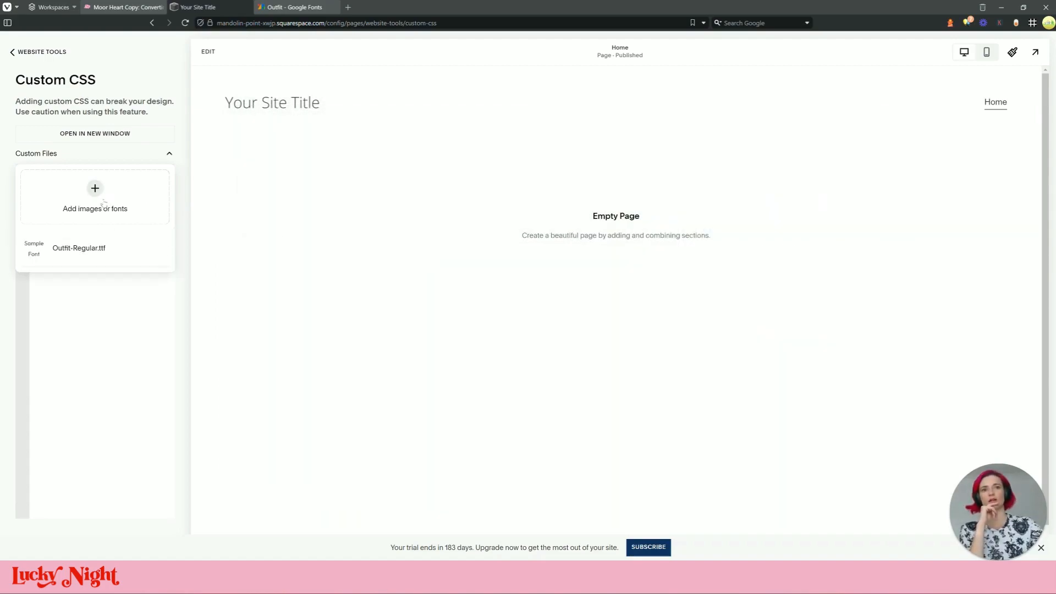
left_click(144, 306)
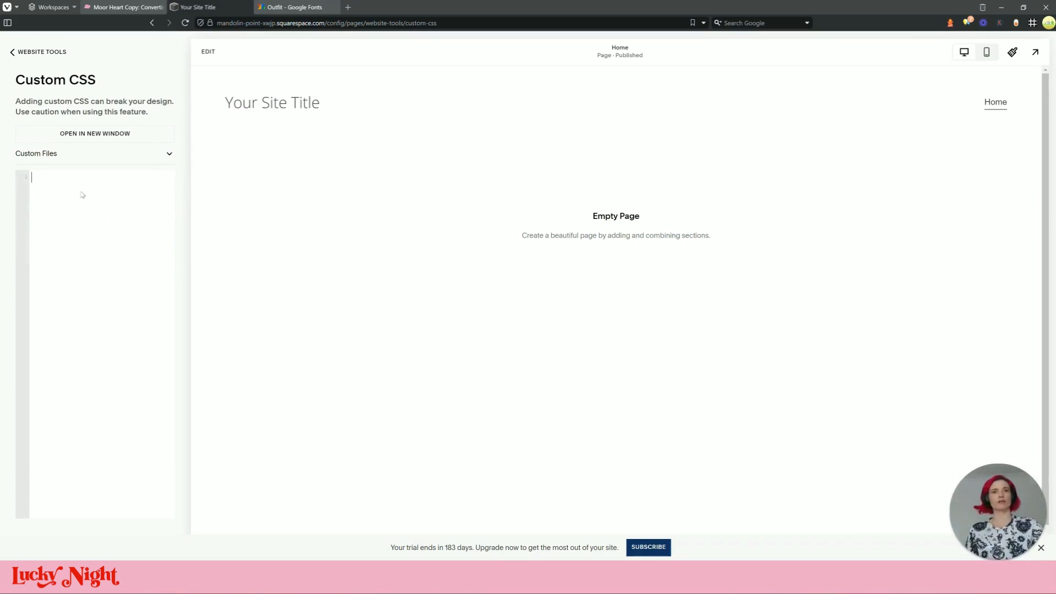
type("@")
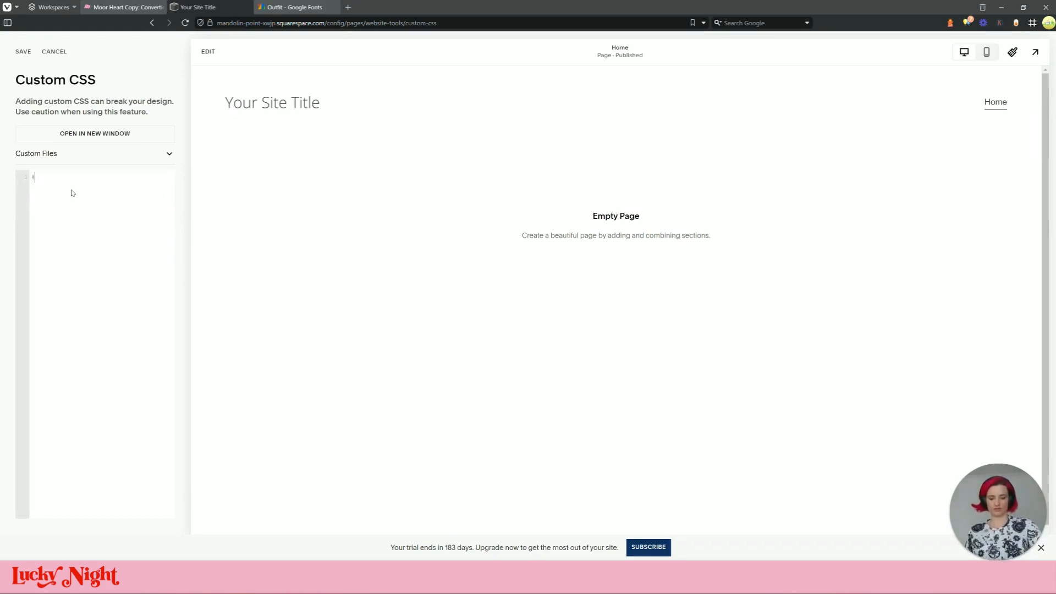
type("font-face {   ")
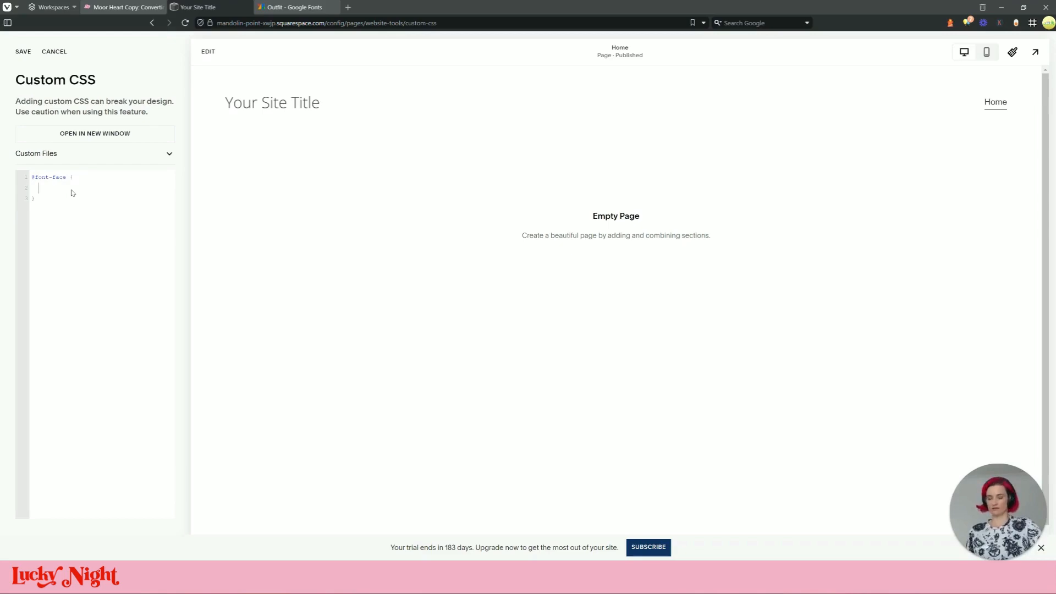
type("font-fami")
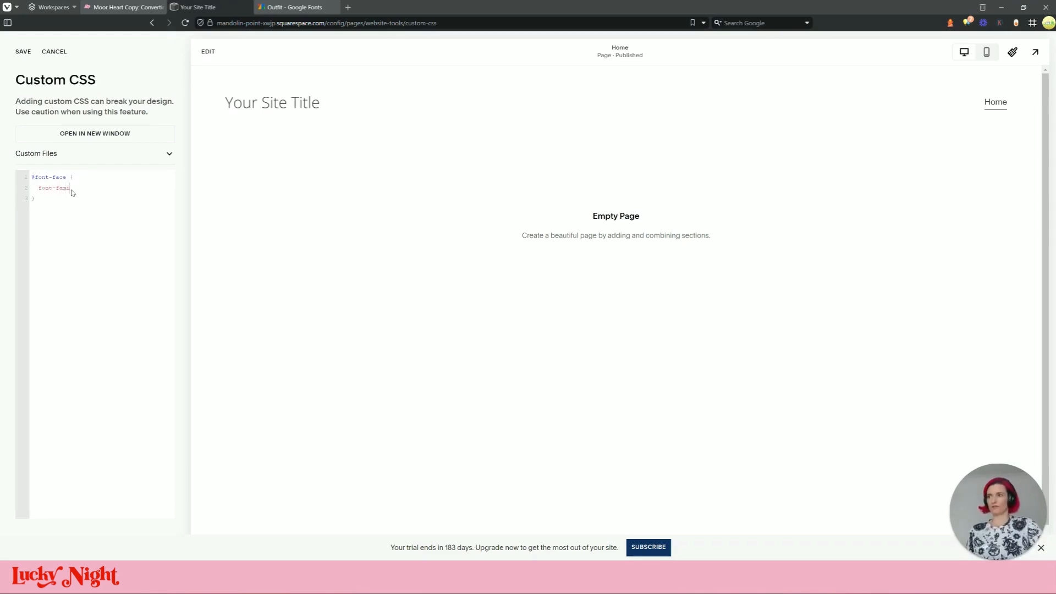
type("ly:")
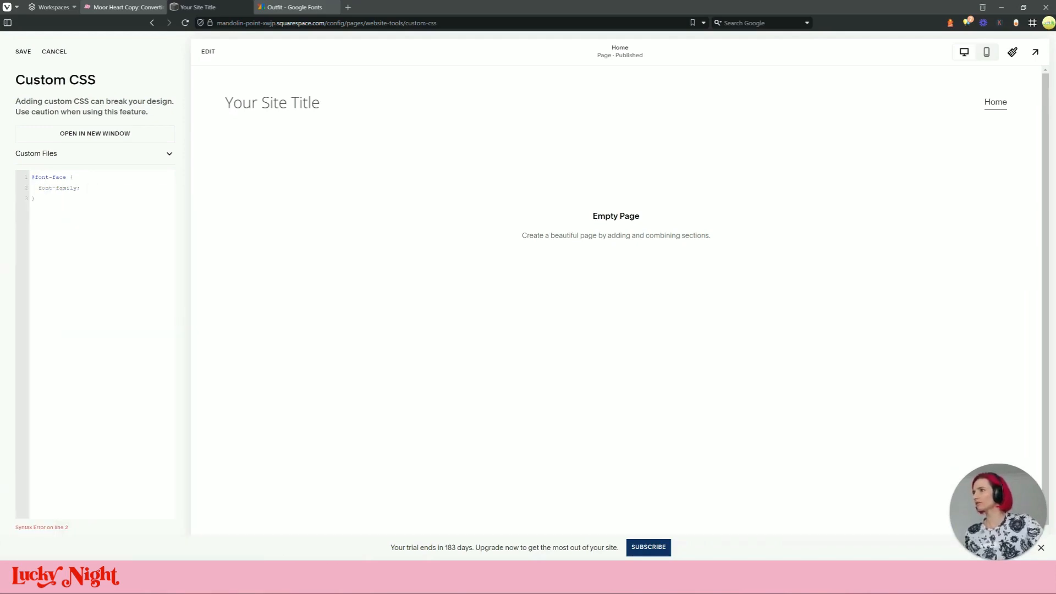
left_click(123, 188)
type("'\\'Outfit\\', sans-serif'")
key("BackSpace")
key("BackSpace")
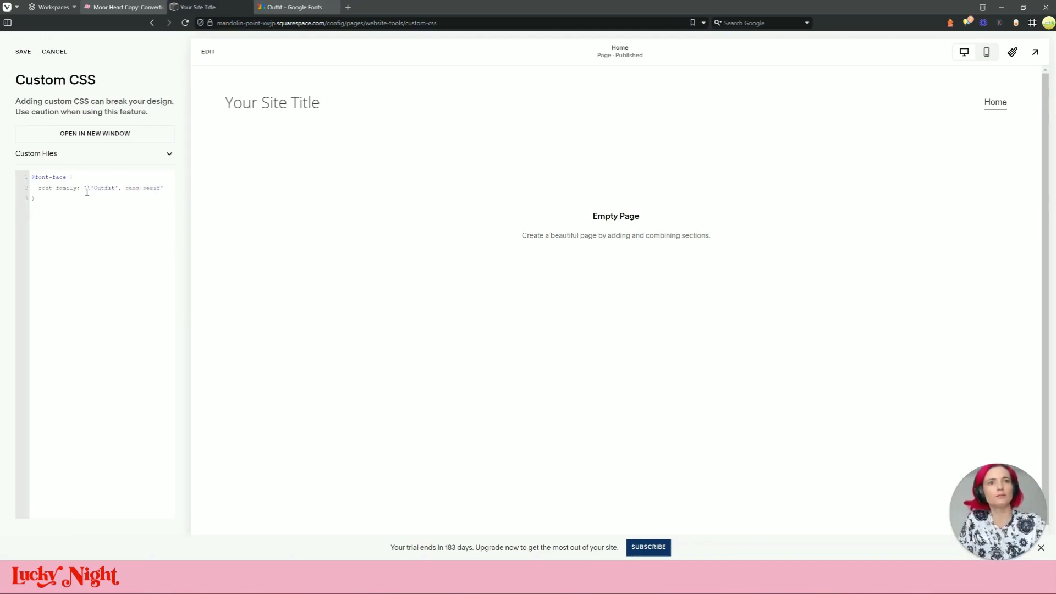
left_click(95, 188)
key("BackSpace")
key("BackSpace")
key("BackSpace")
left_click(160, 189)
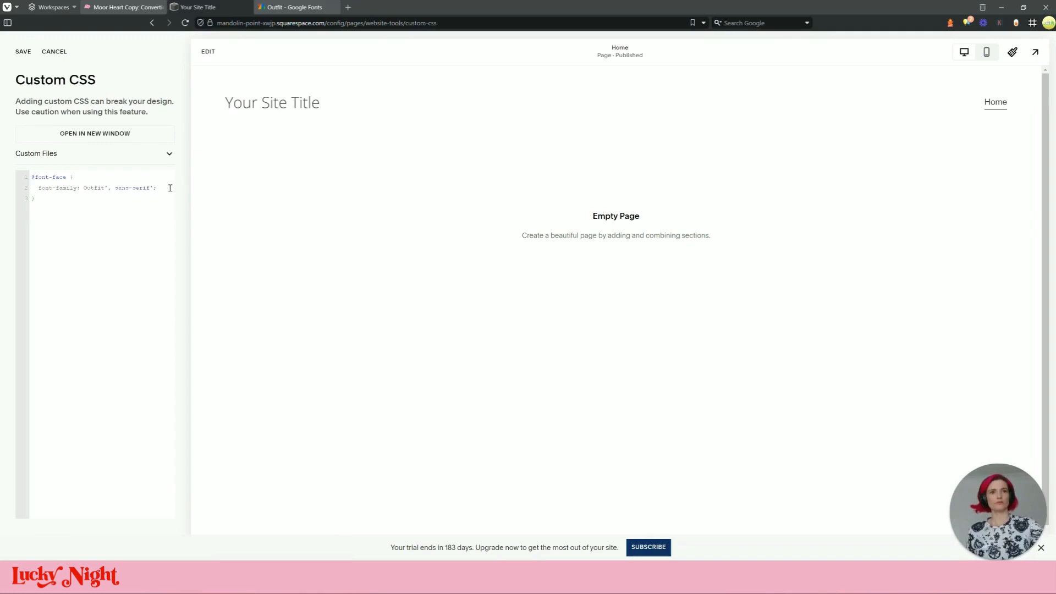
Add src: url(...); pointing to the uploaded Outfit-Regular.ttf file URL
type("src:")
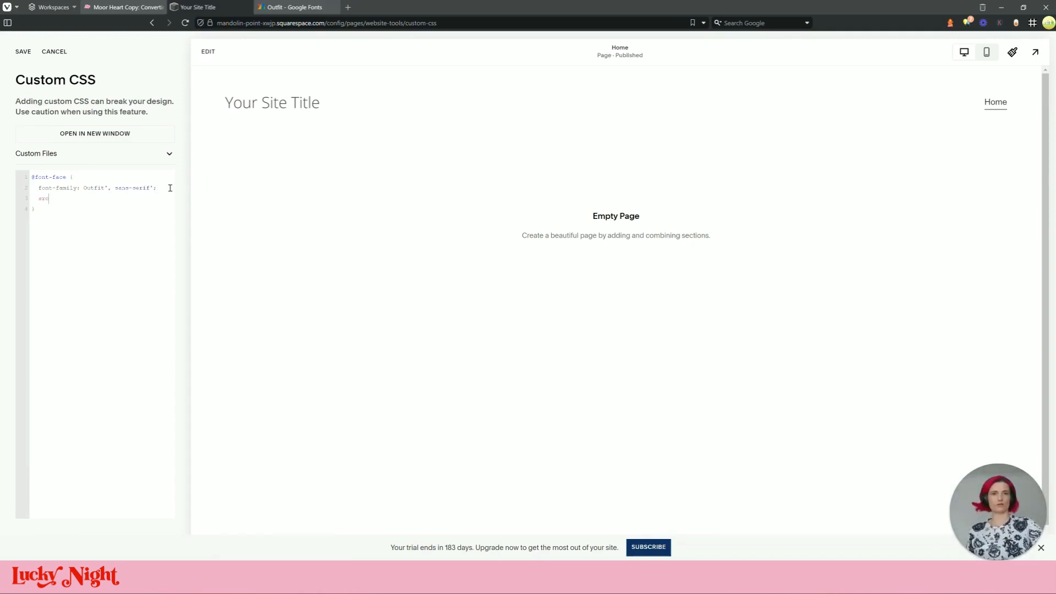
left_click(168, 153)
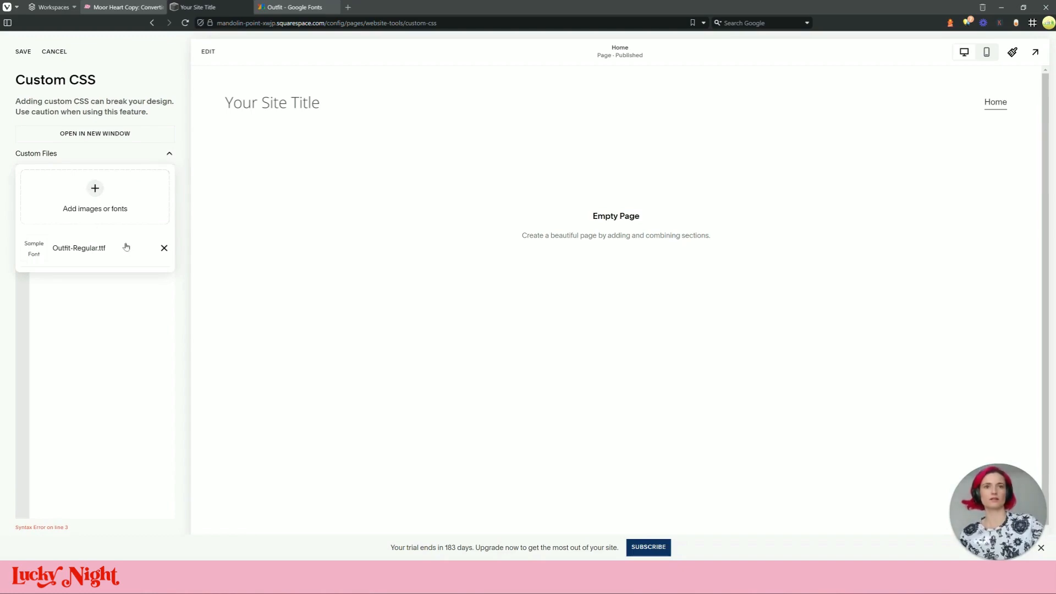
left_click(97, 259)
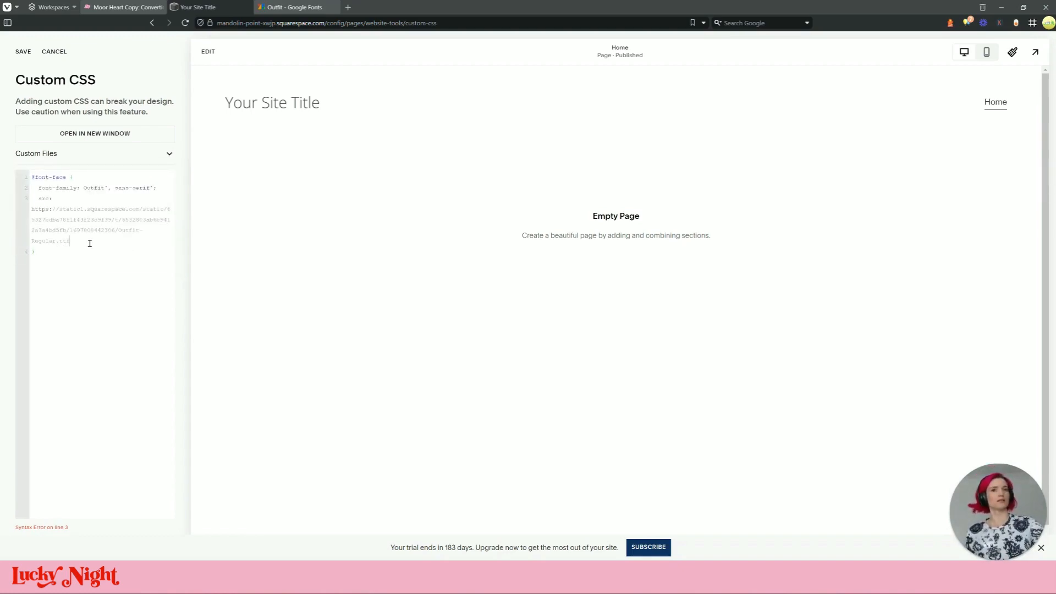
left_click_drag(82, 242, 20, 214)
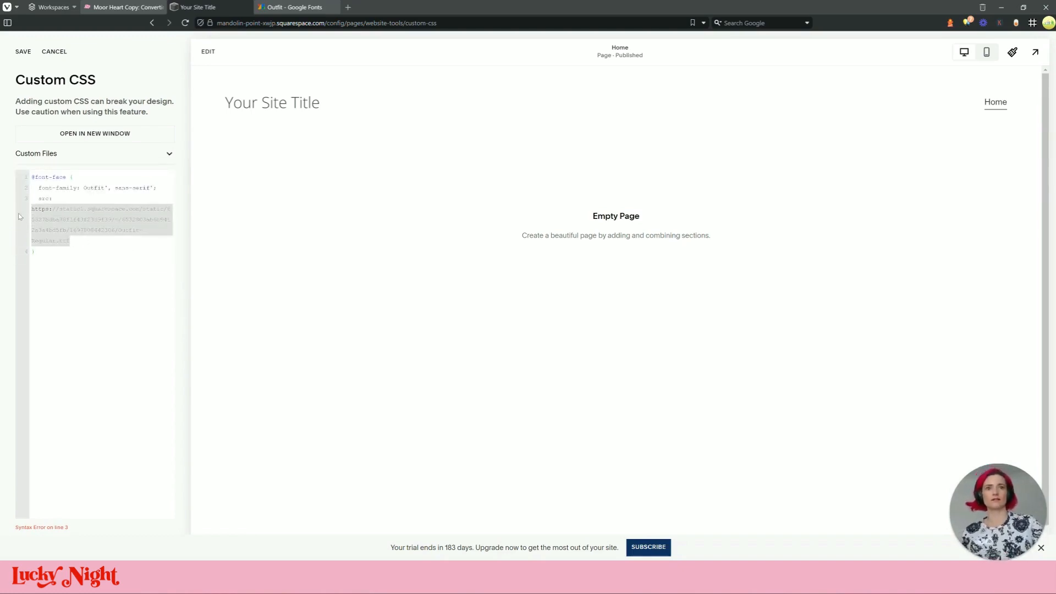
key("ctrl+x")
type("url")
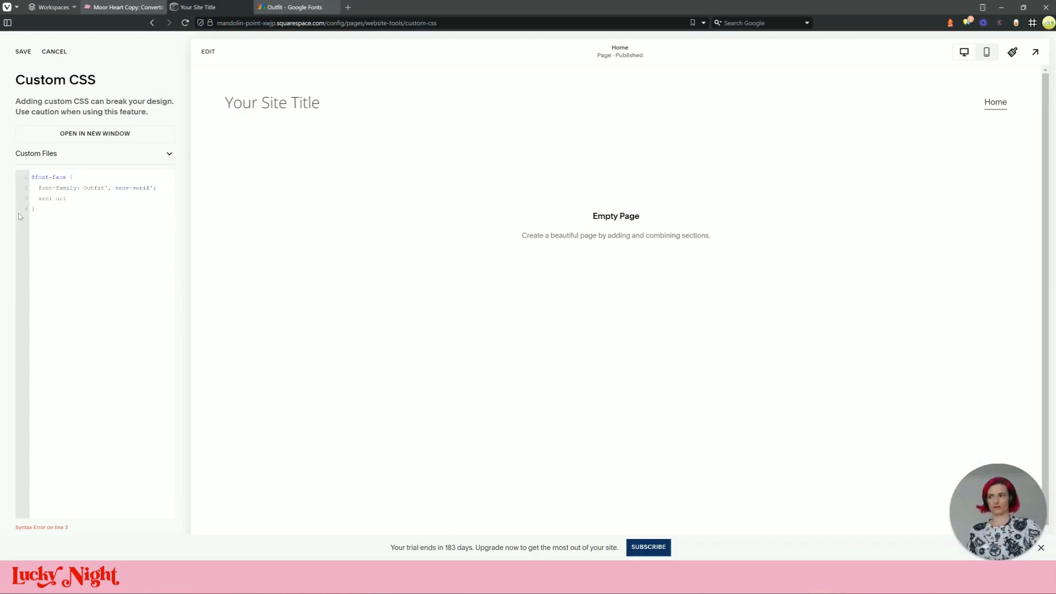
type("(")
key("ctrl+v")
key("ctrl+v")
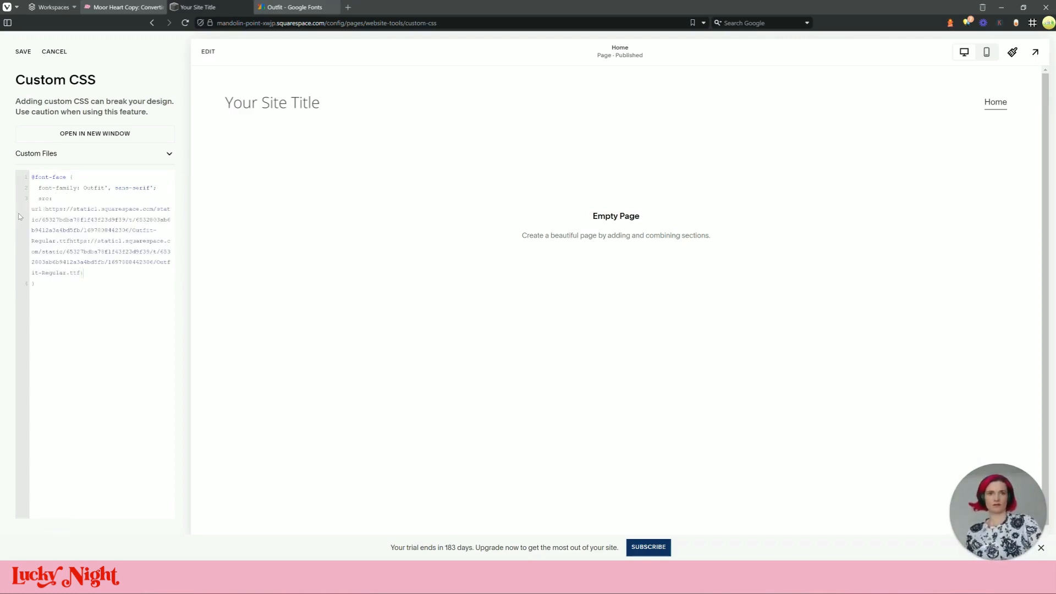
type(");")
left_click(98, 198)
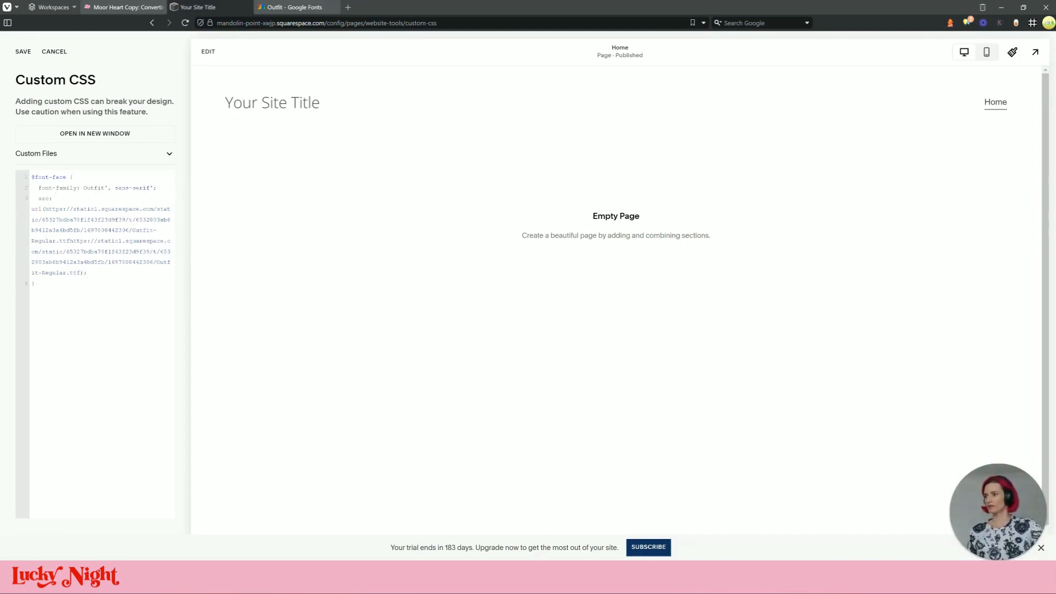
Begin an h1, h2, h3, h4, h5, h6, p rule with font-family and fix line 2's quote
left_click(66, 297)
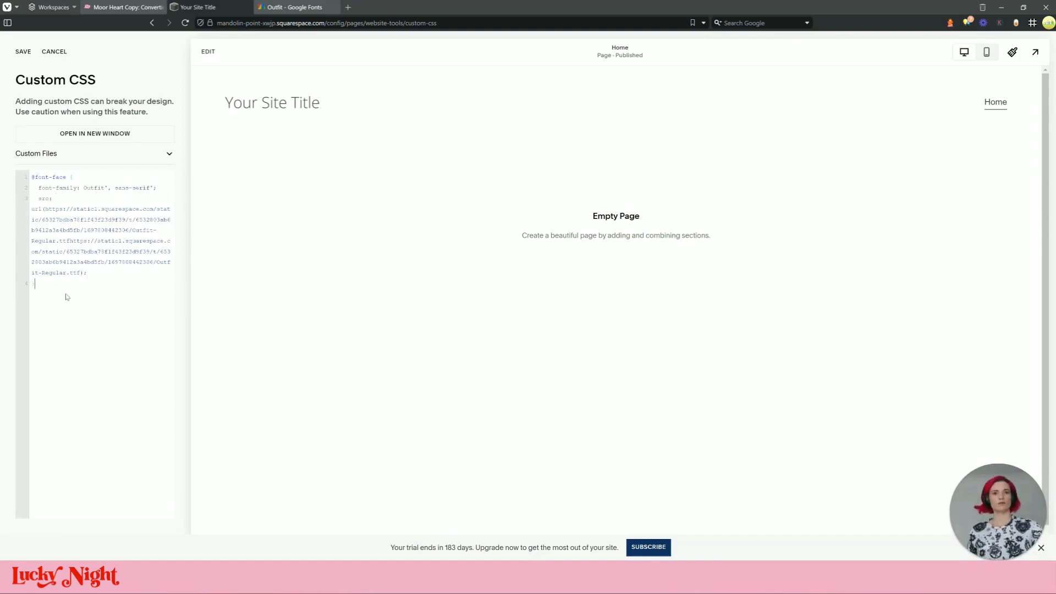
type("h1, h2, h3, h")
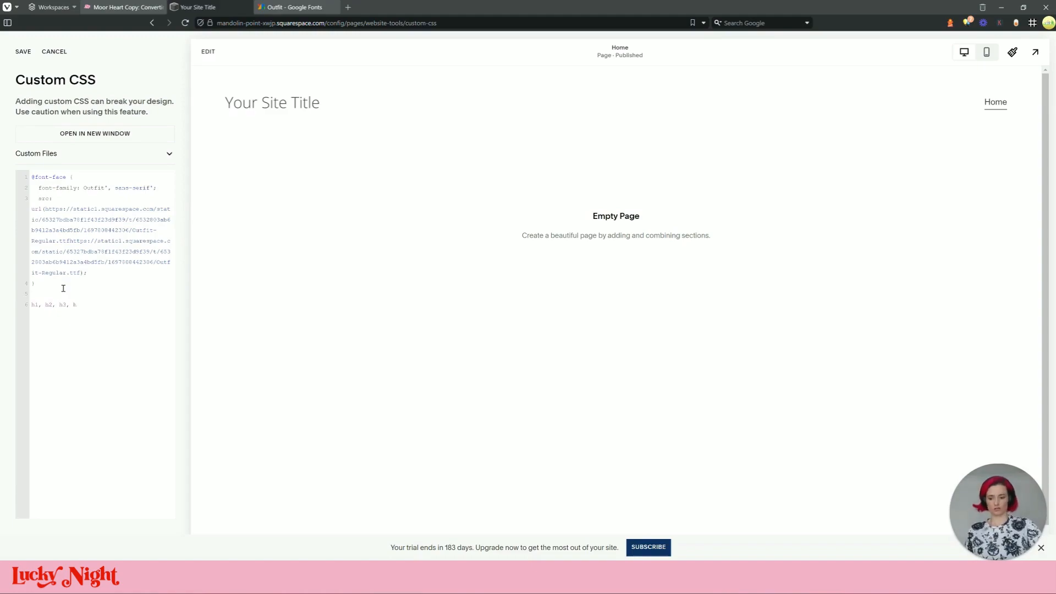
type("4, h5, h6, p {")
key("BackSpace")
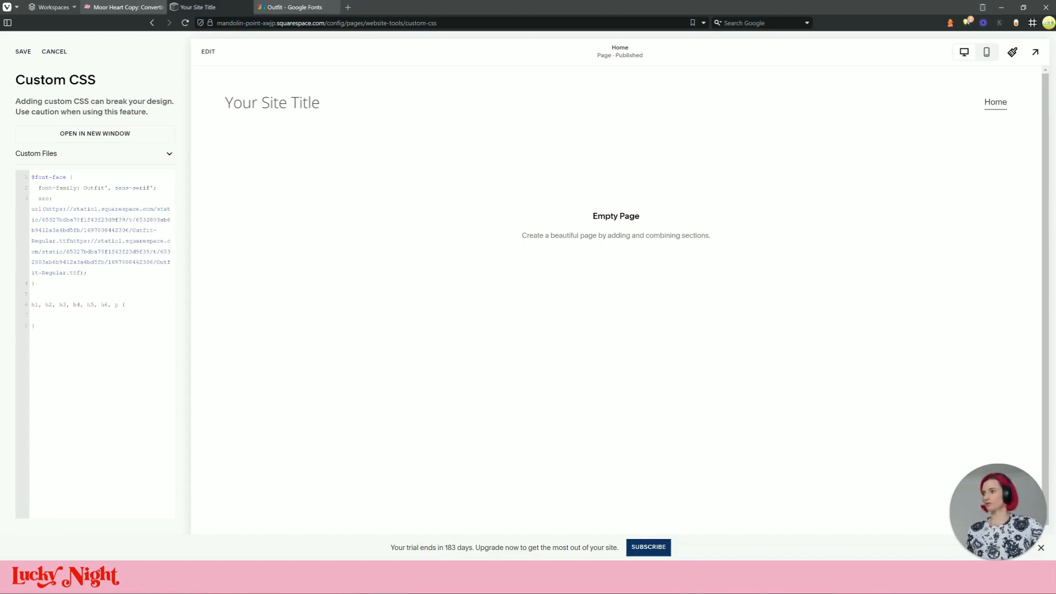
type("f")
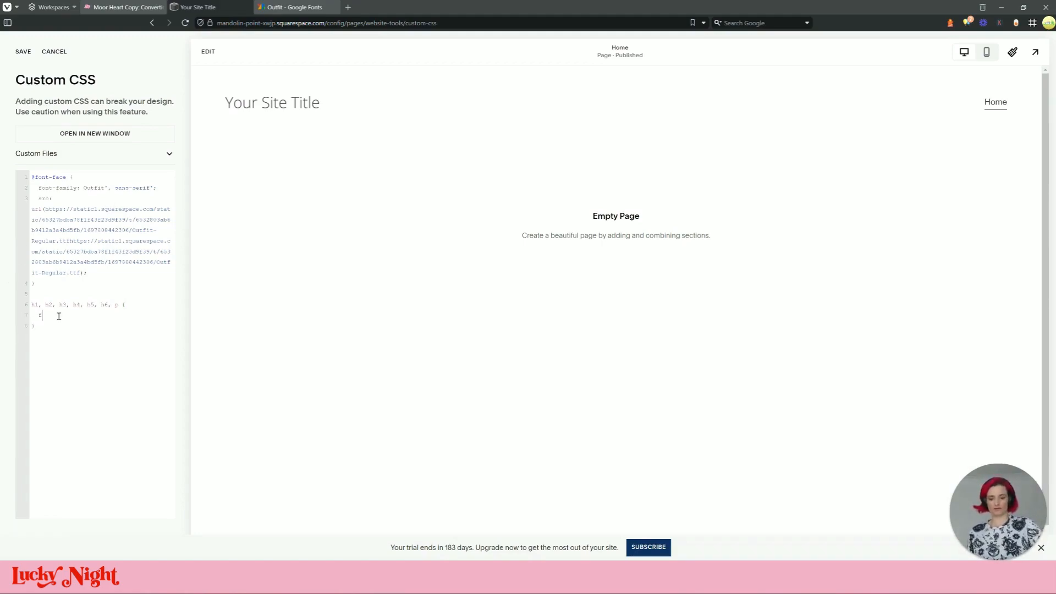
type("ont-family:")
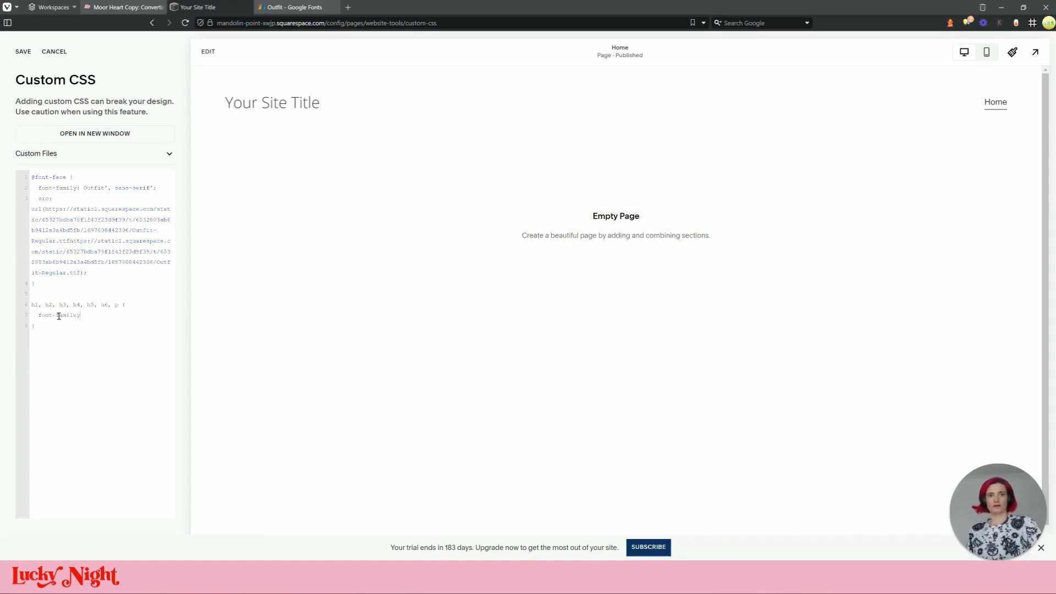
left_click(106, 188)
key("BackSpace")
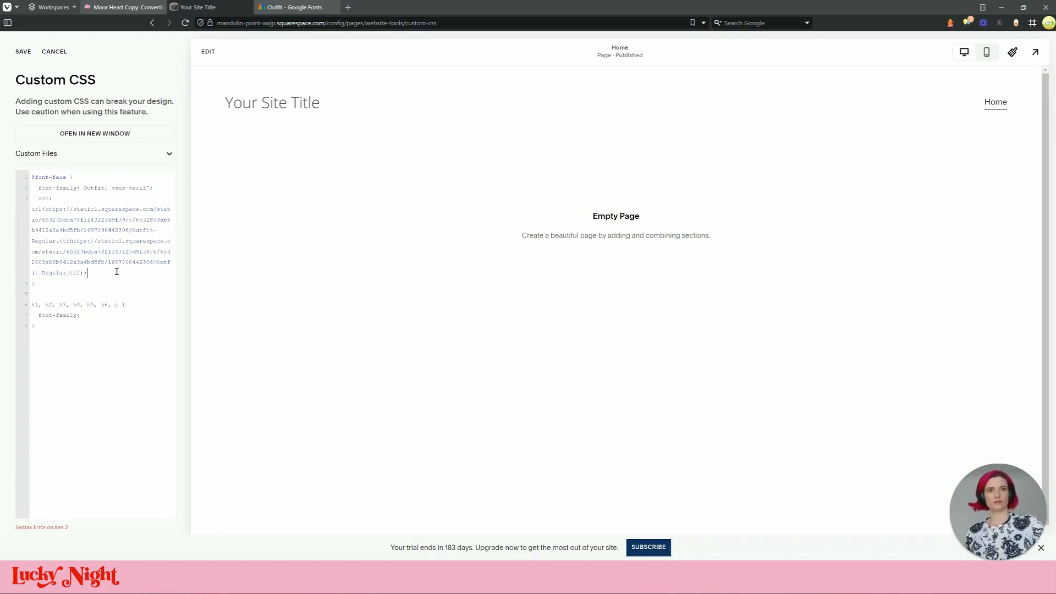
Set the rule's font-family to 'Outfit', restore line 2's quotes, and save the CSS
left_click(100, 312)
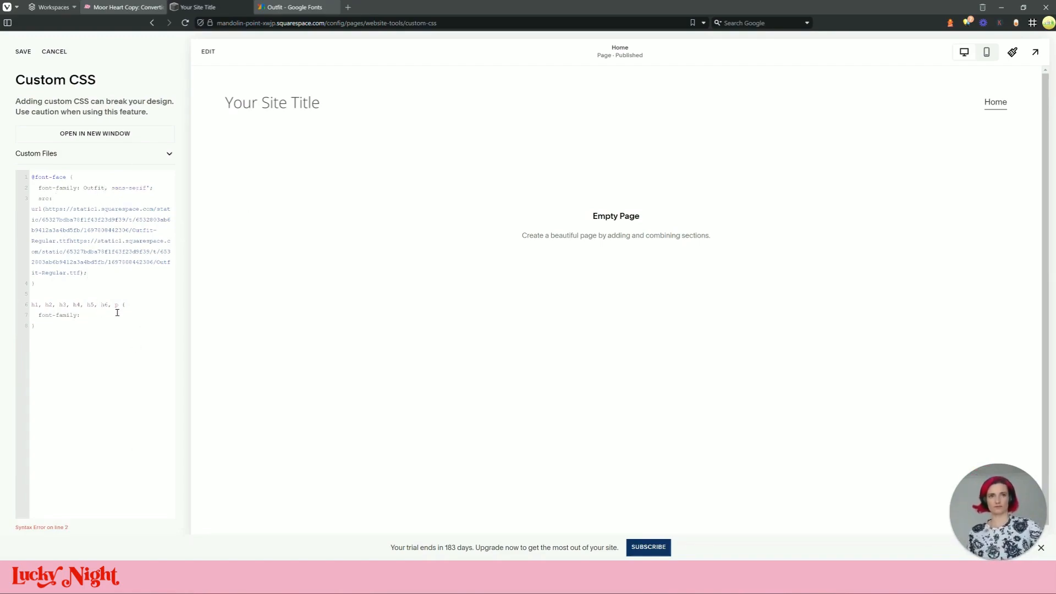
double_click(93, 188)
key("ctrl+c")
left_click(105, 319)
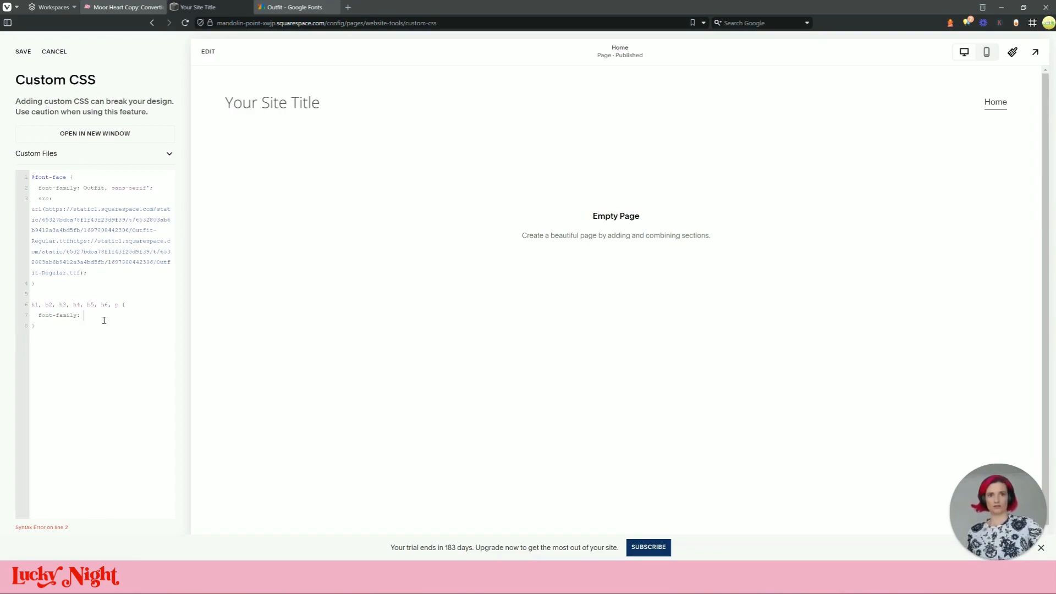
type("'")
key("ctrl+v")
type("';l")
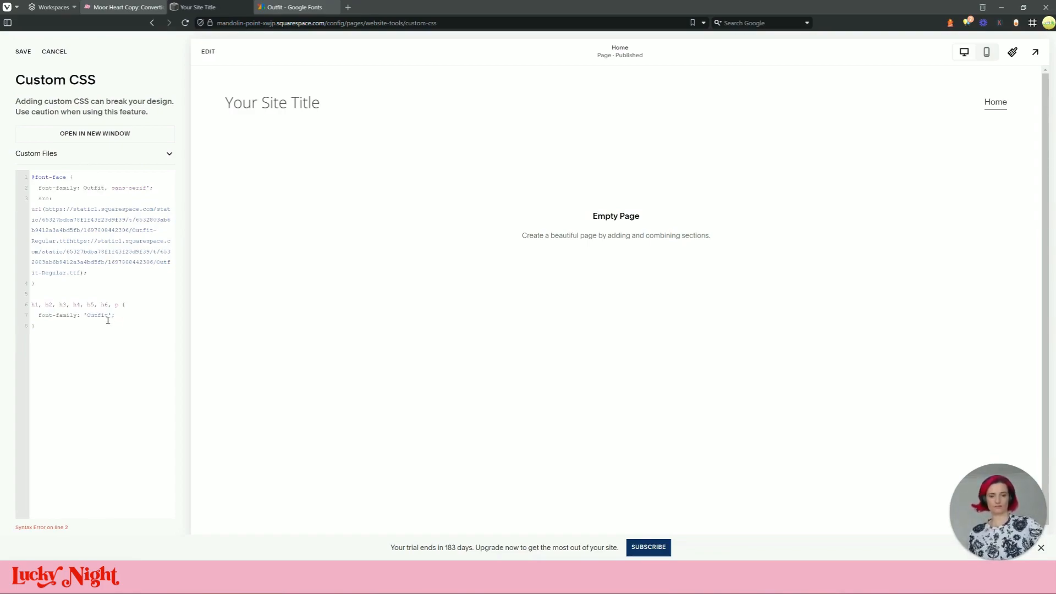
left_click(93, 275)
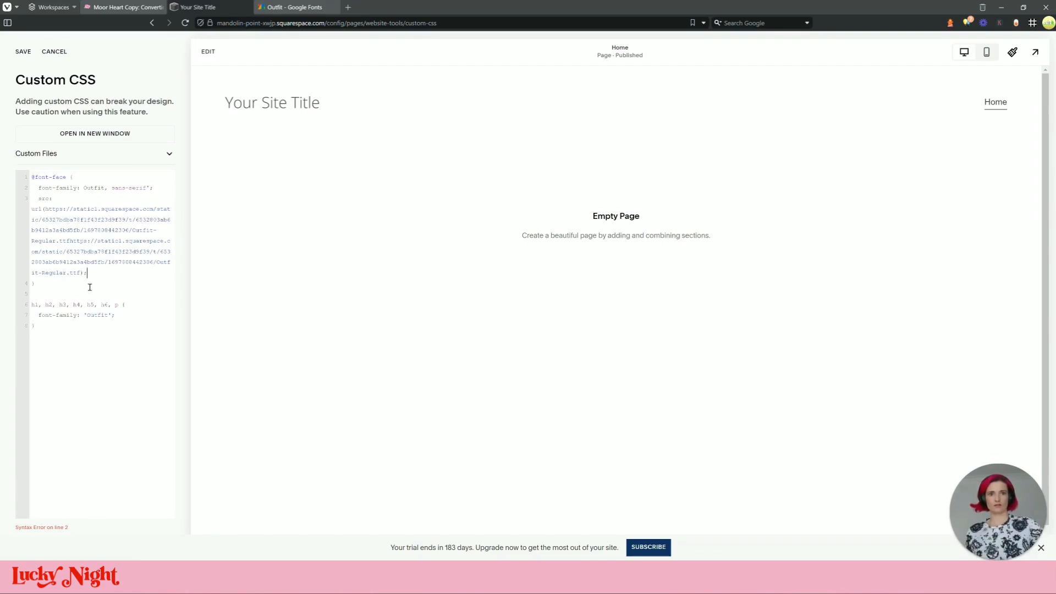
double_click(94, 188)
left_click(118, 187)
type("'")
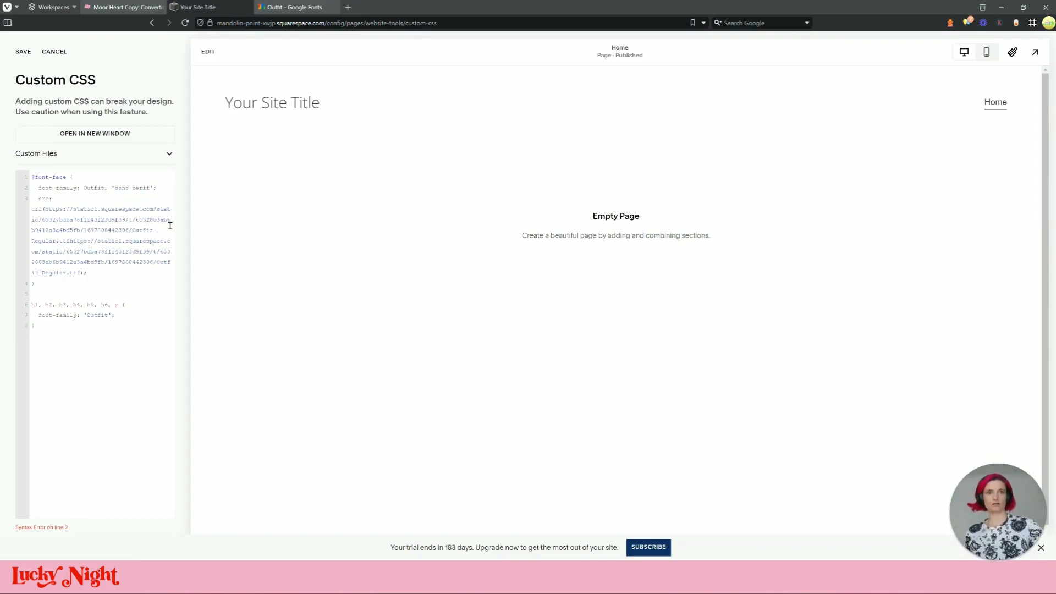
left_click(23, 52)
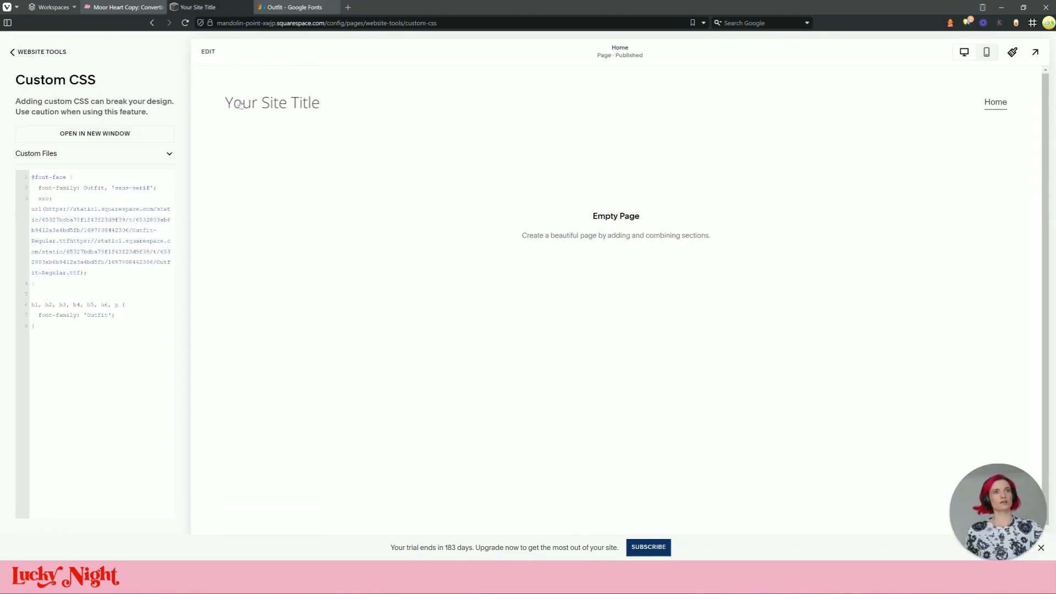
left_click(208, 51)
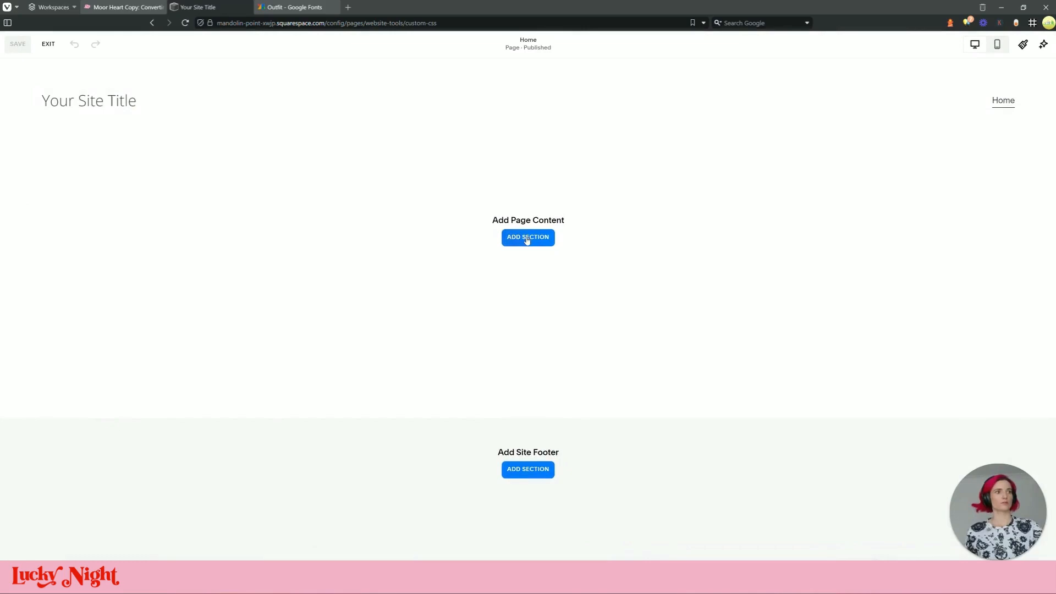
Add a blank Home section with a text block reading 'tester', save, and exit
left_click(527, 237)
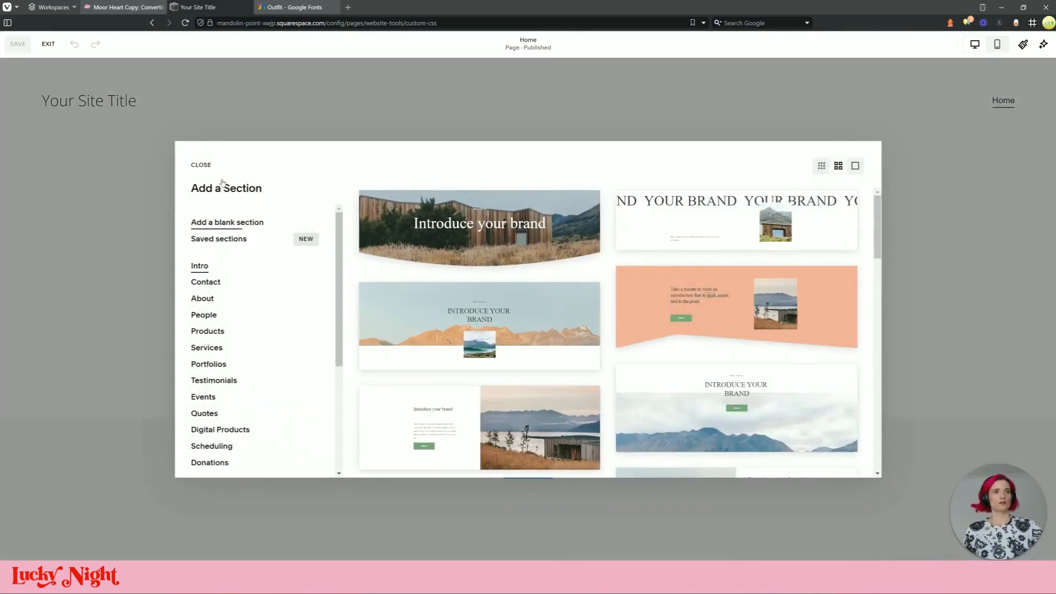
left_click(257, 222)
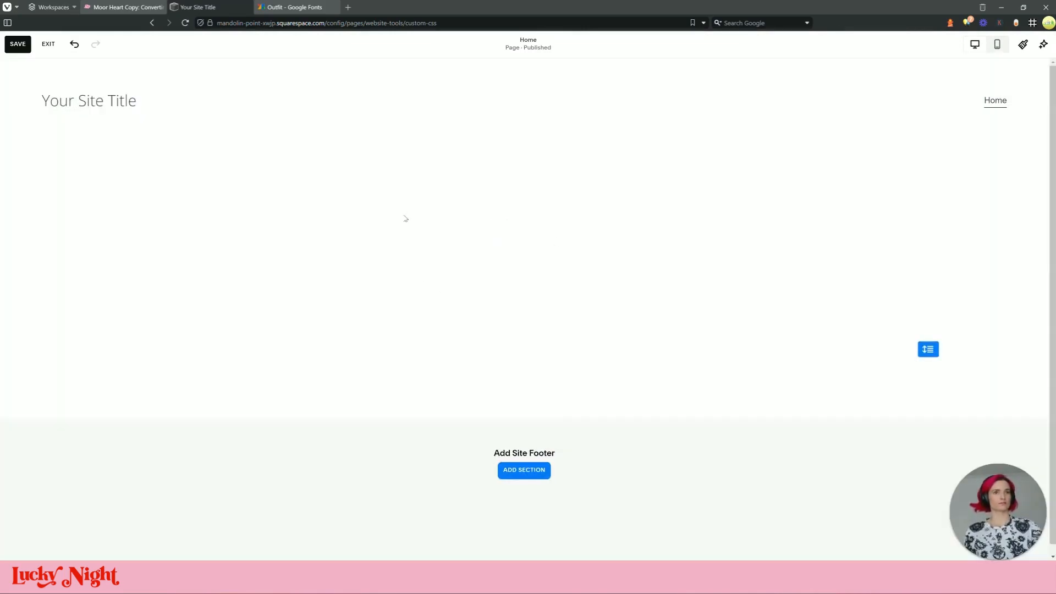
left_click(59, 165)
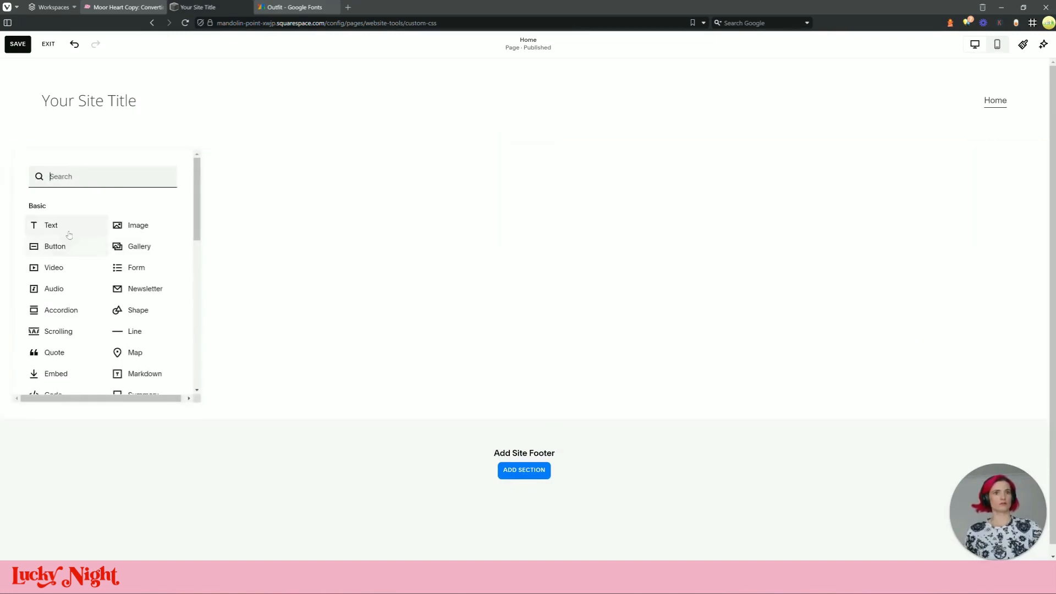
left_click(51, 225)
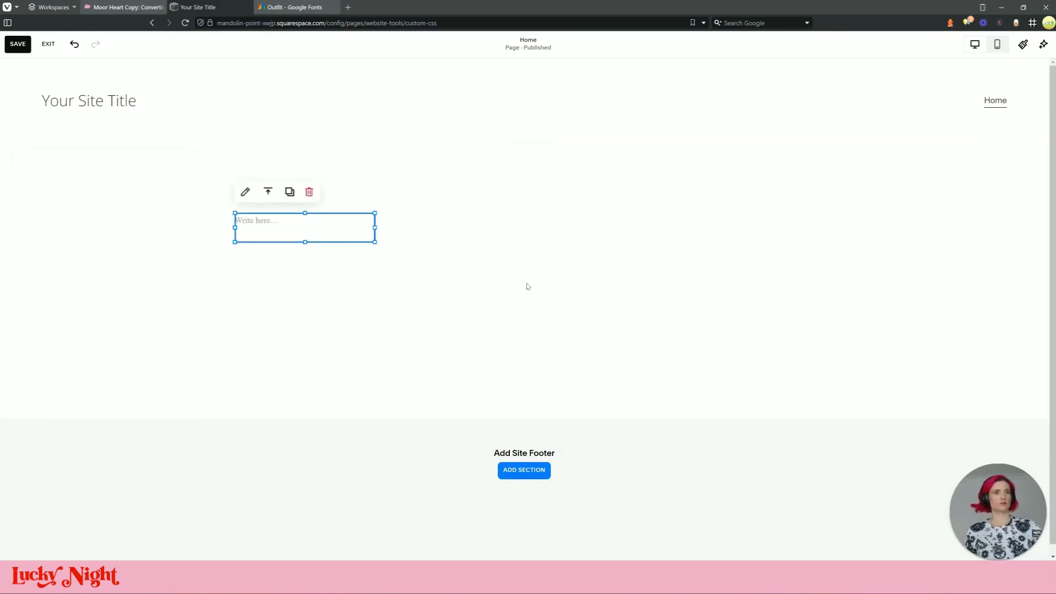
left_click(277, 221)
type("tester")
left_click(264, 304)
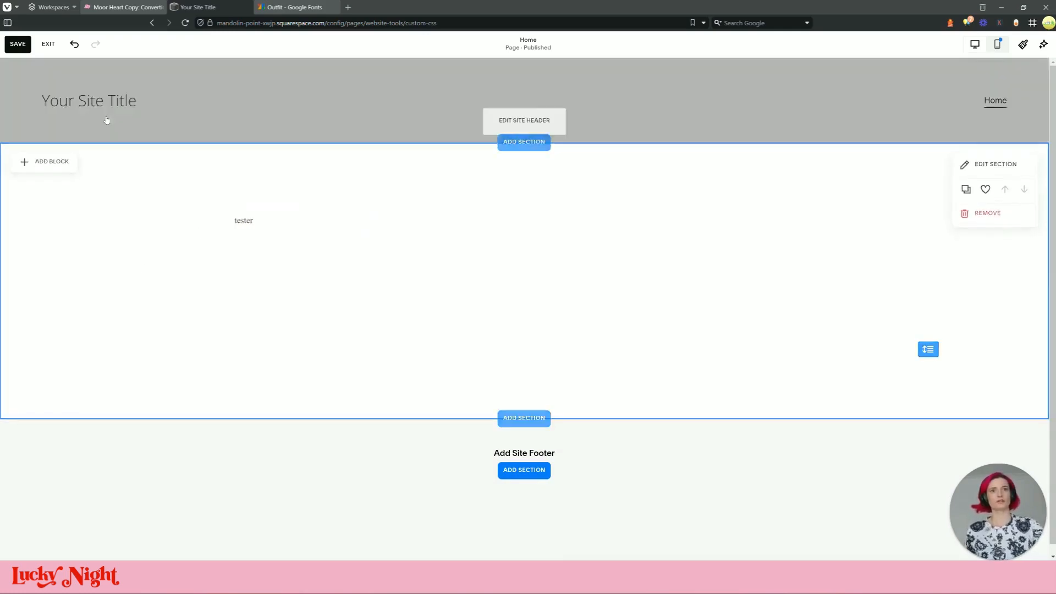
left_click(18, 44)
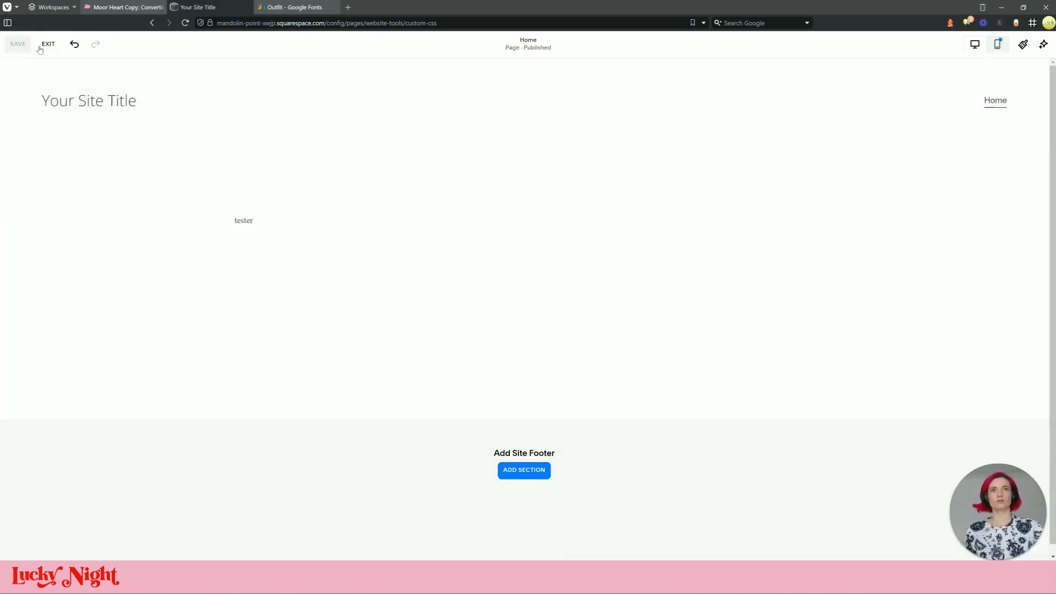
left_click(41, 48)
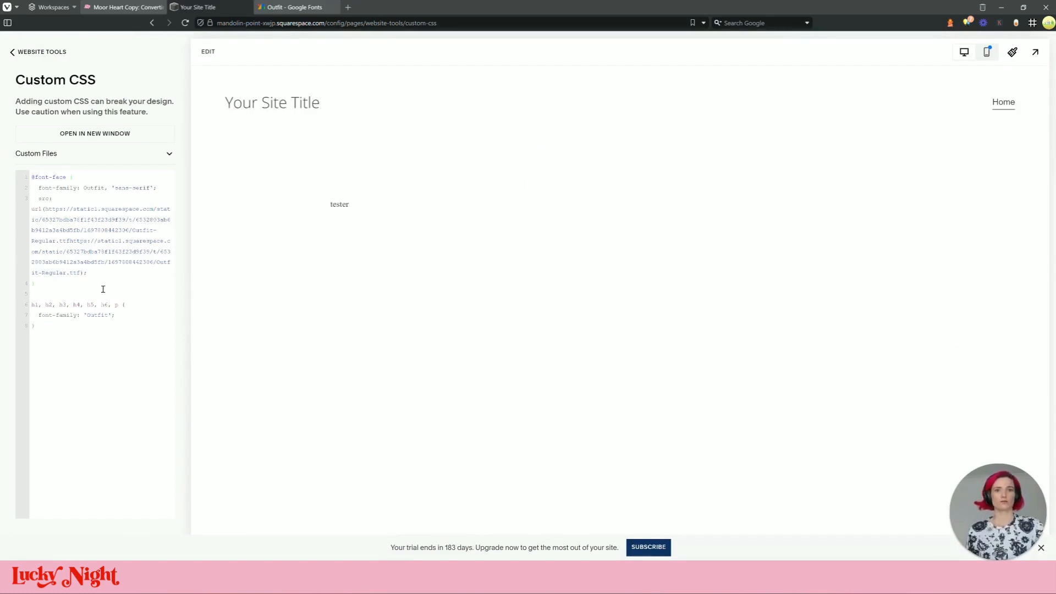
Inspect the 'tester' paragraph in the browser's developer tools
left_click(103, 288)
right_click(334, 203)
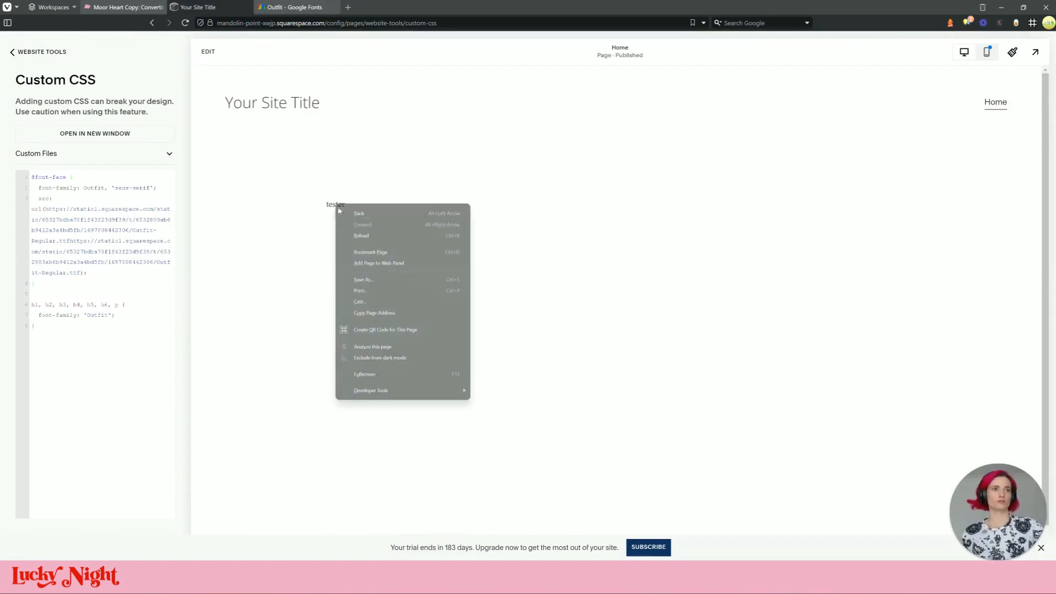
mouse_move(408, 390)
left_click(504, 445)
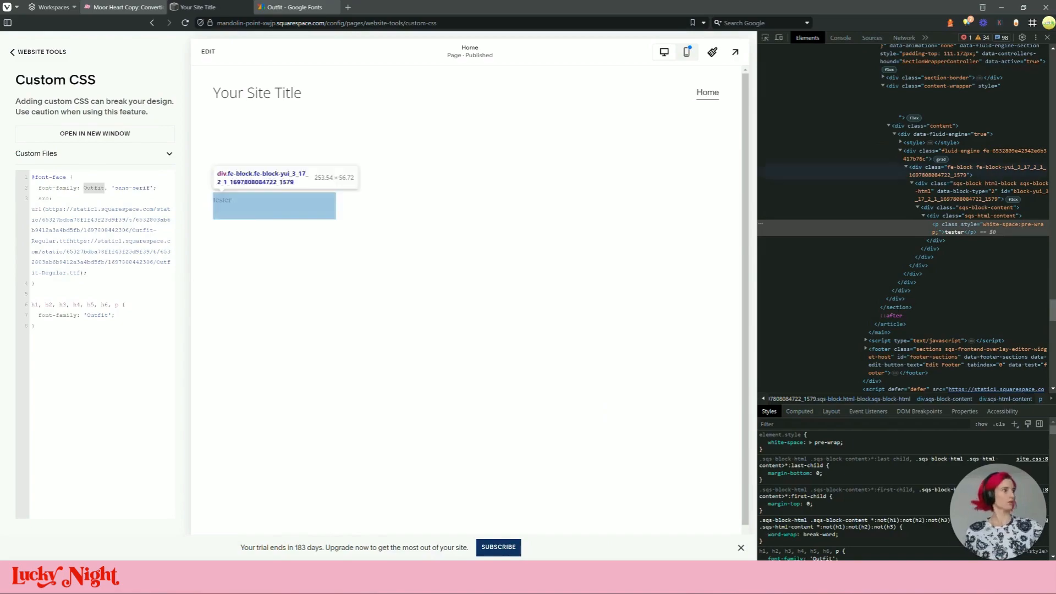
scroll(864, 453, "down", 3)
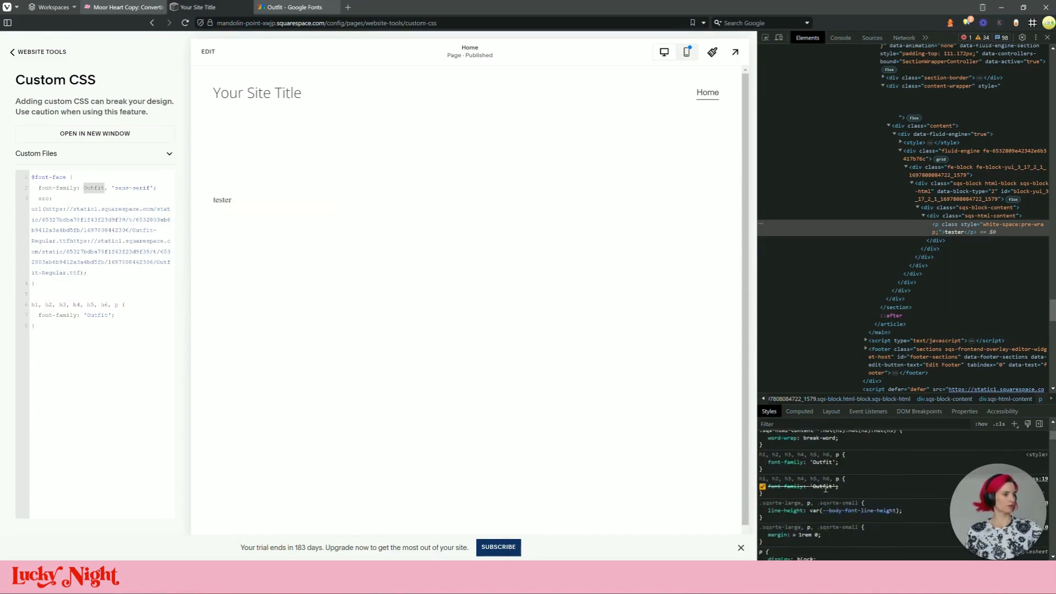
Remove the quotes around Outfit on line 7 and check the font-family rule in Styles
key("BackSpace")
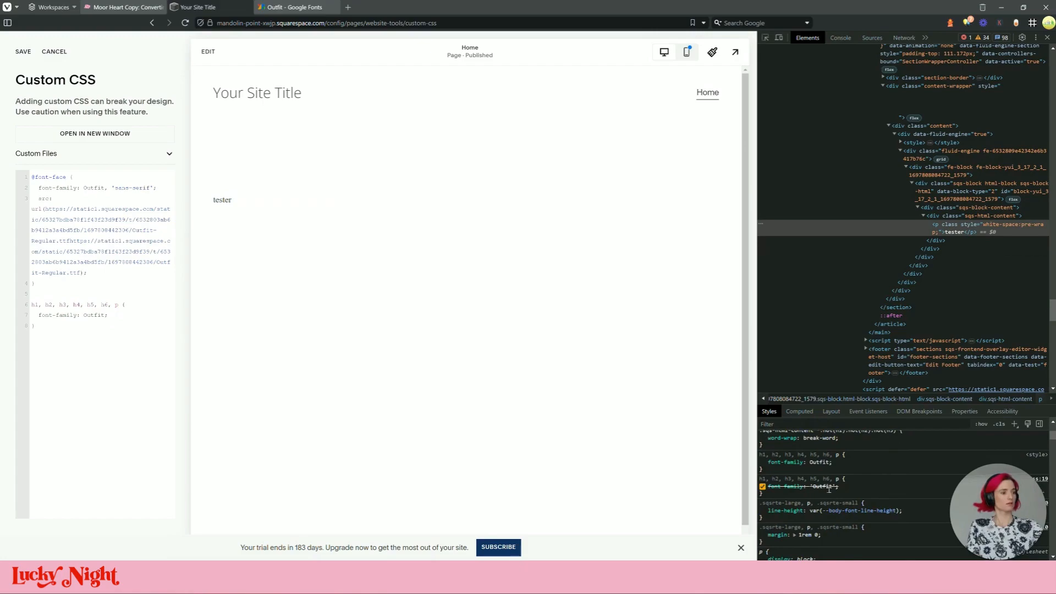
scroll(830, 484, "down", 2)
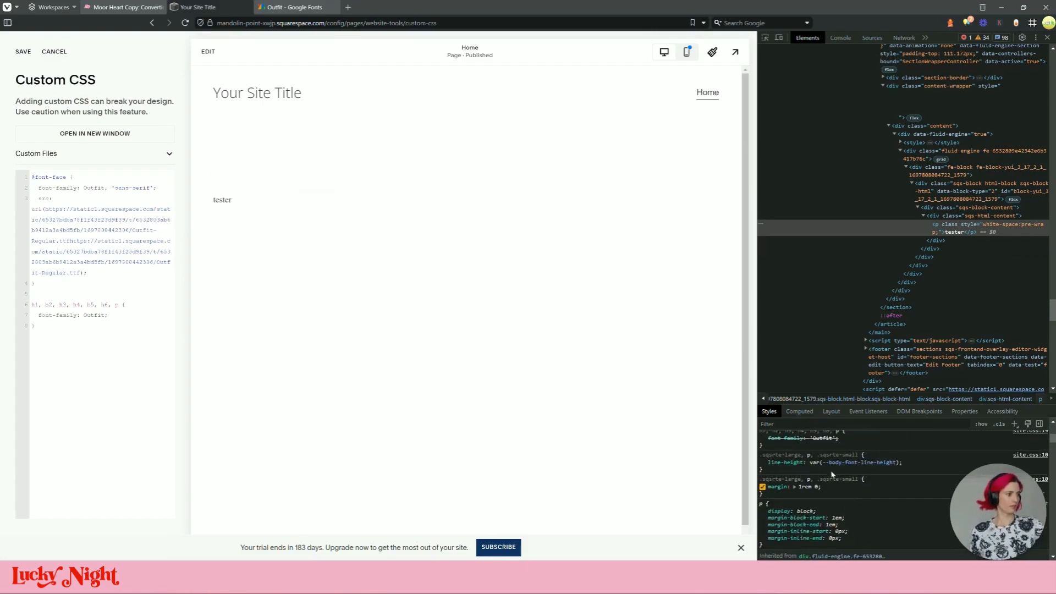
left_click(824, 438)
key("Home")
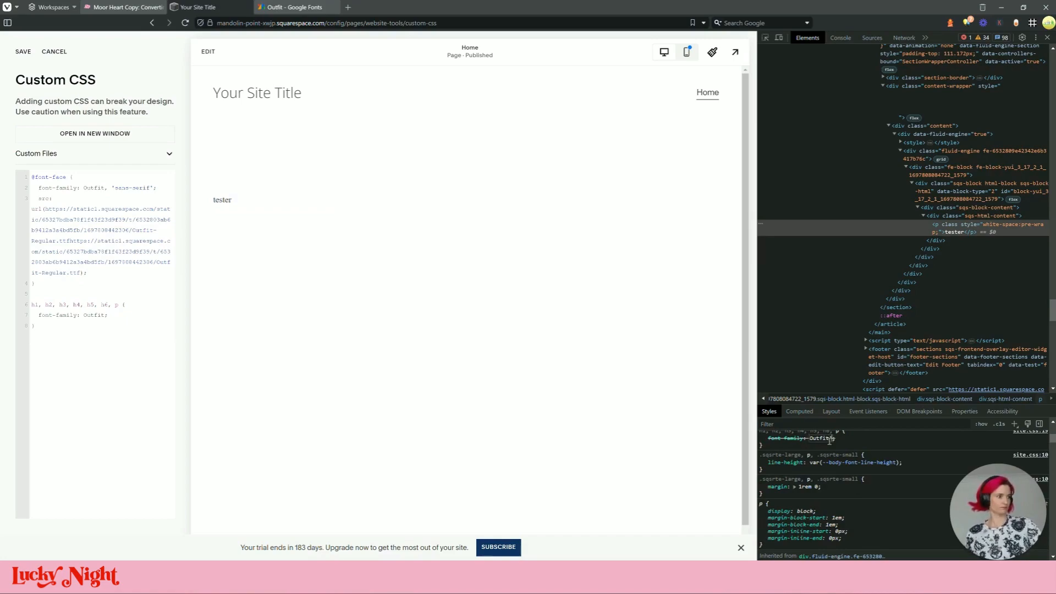
key("Return")
left_click(821, 436)
left_click(862, 448)
scroll(789, 440, "up", 2)
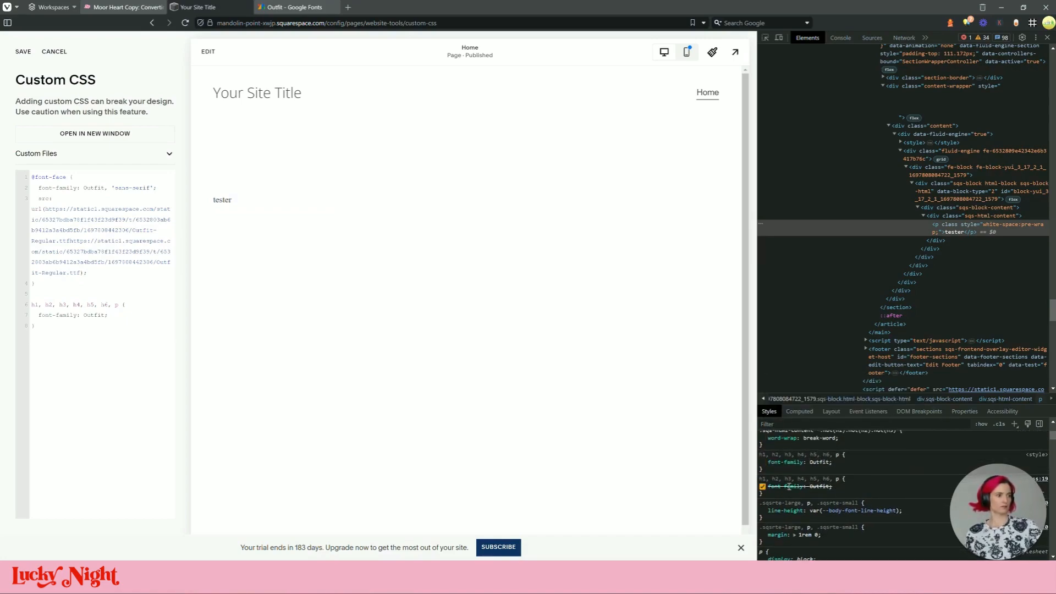
mouse_move(789, 486)
left_click(861, 477)
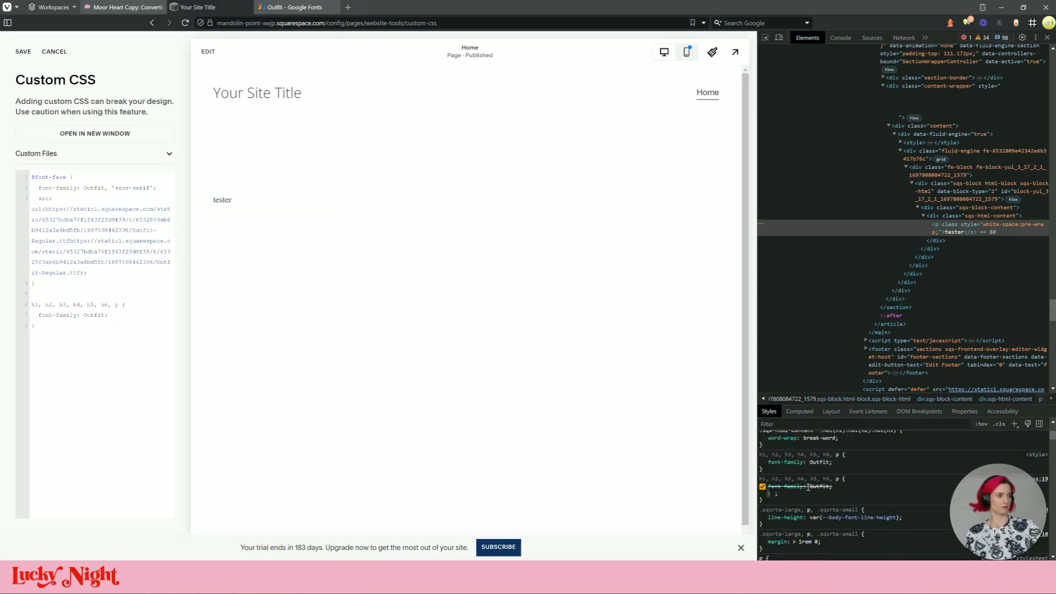
key("Escape")
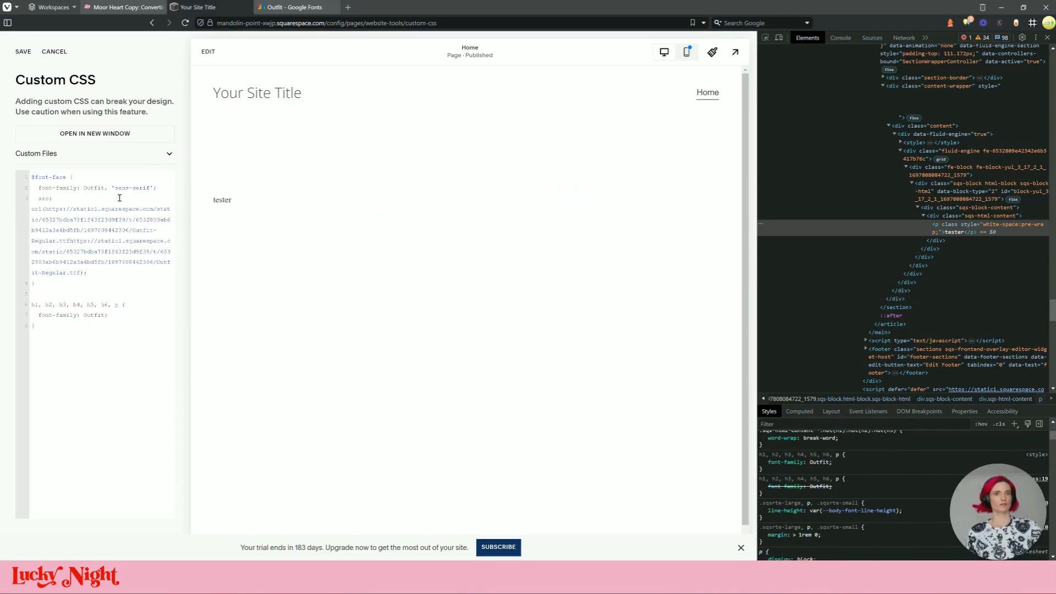
Copy line 2's font-family declaration onto line 7, delete sans-serif from line 2, and save
left_click_drag(165, 185, 41, 189)
key("ctrl+c")
left_click_drag(168, 315, 37, 315)
key("ctrl+v")
left_click_drag(157, 187, 109, 187)
key("BackSpace")
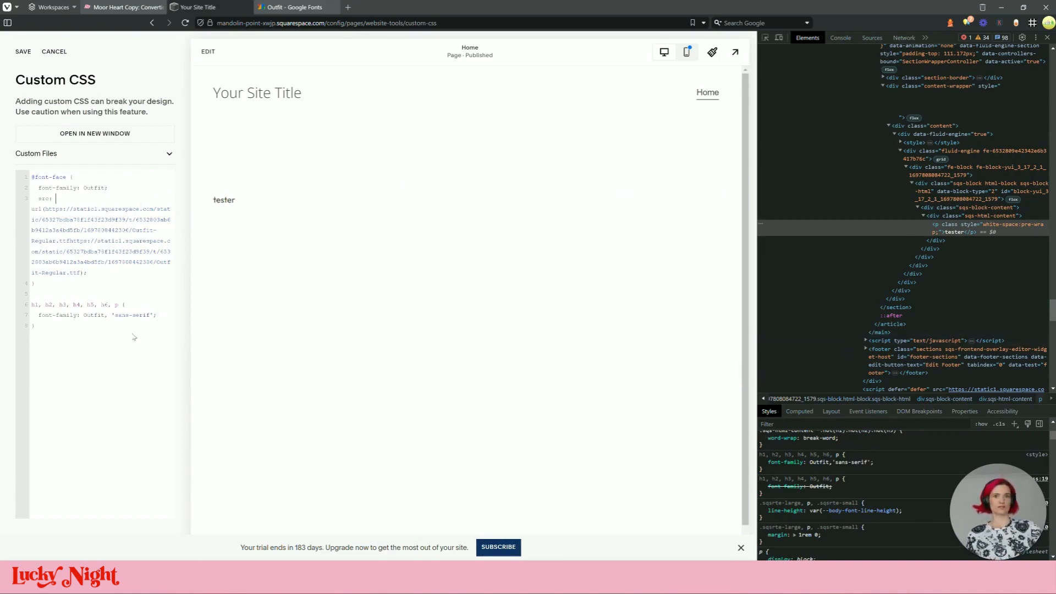
left_click(22, 52)
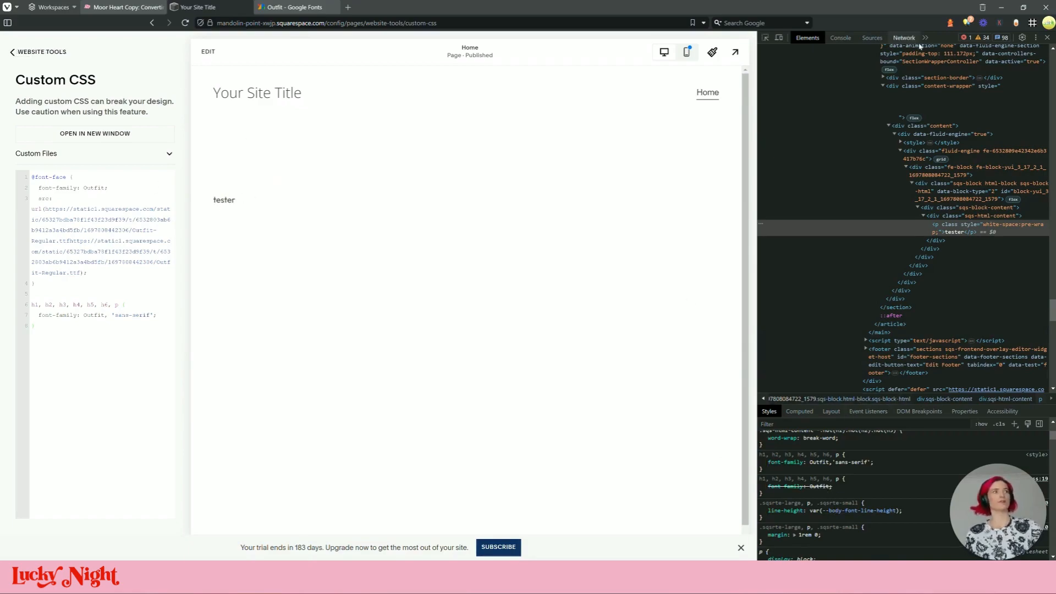
Re-inspect the 'tester' text in DevTools, then close it and return to Website Tools
key("F12")
right_click(340, 206)
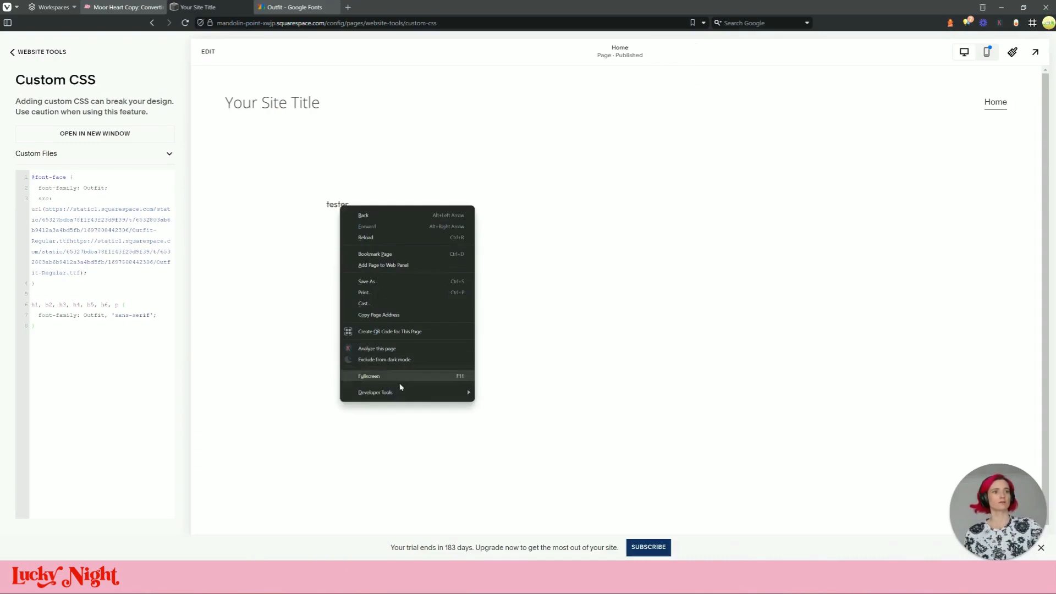
mouse_move(399, 391)
left_click(536, 440)
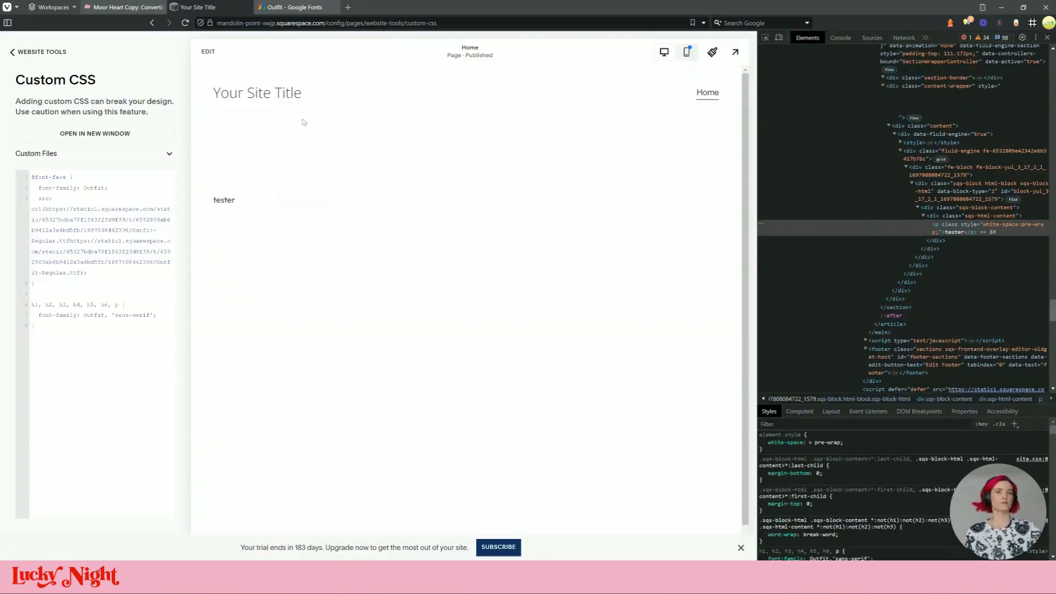
scroll(830, 465, "down", 3)
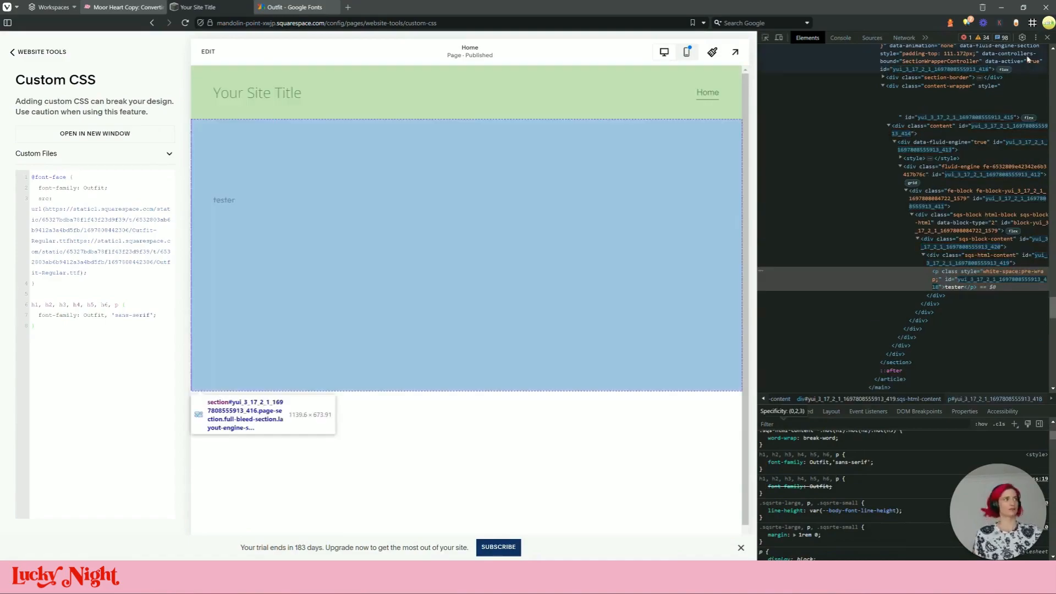
left_click(1046, 39)
left_click(41, 53)
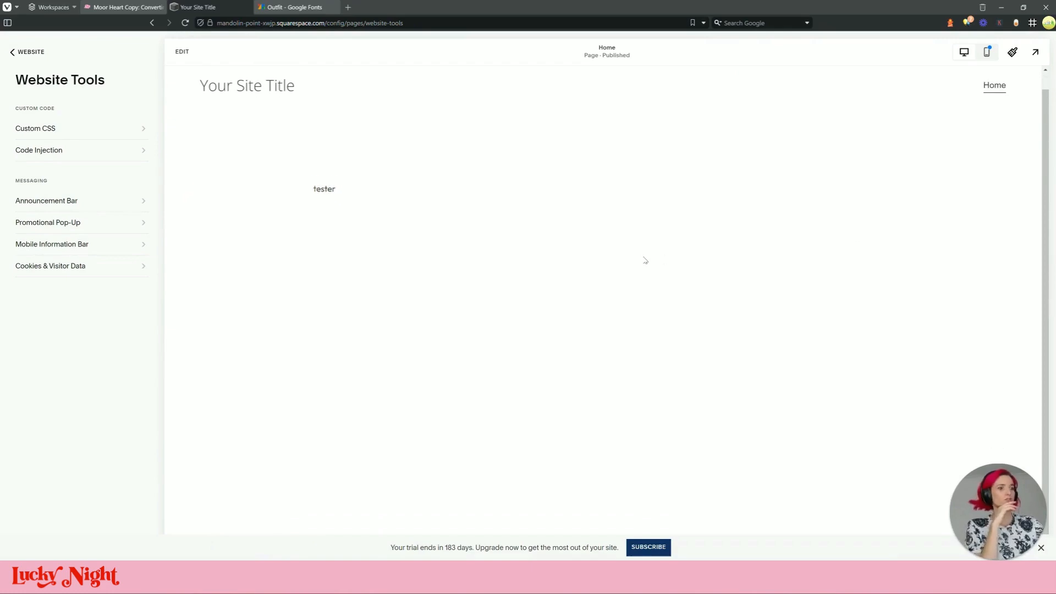
Review the Moor Heart Copy reference site and close the Google Fonts tab
left_click(273, 7)
left_click(198, 7)
left_click(118, 7)
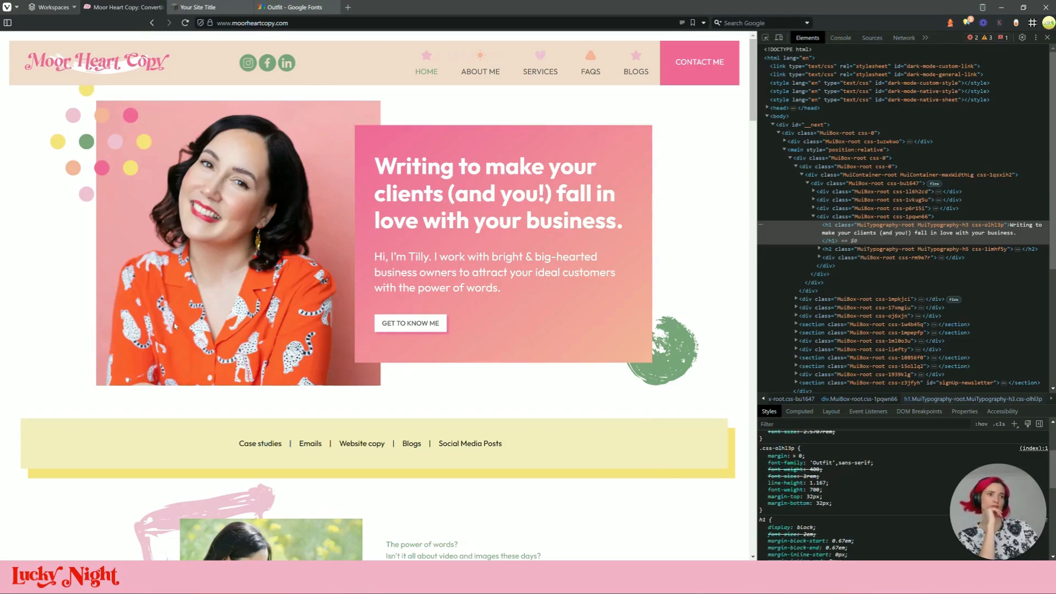
scroll(191, 317, "down", 9)
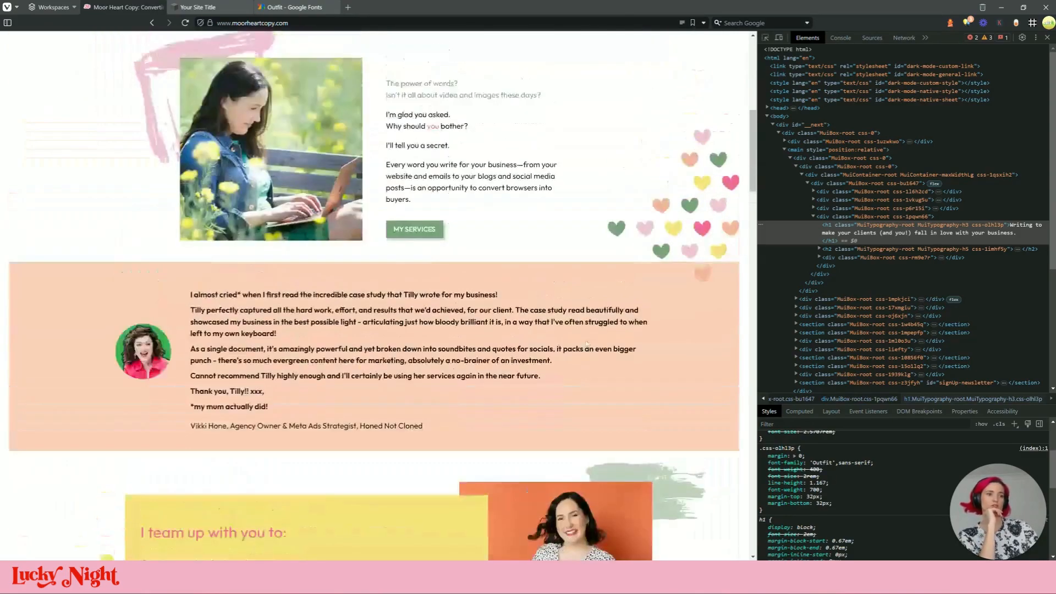
scroll(191, 318, "up", 9)
left_click(197, 7)
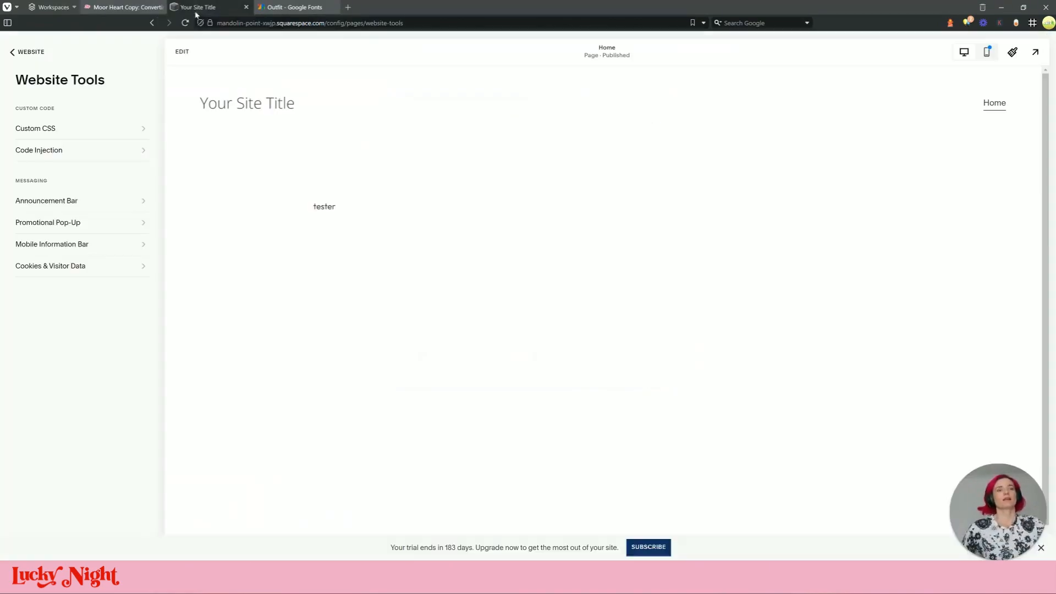
left_click(292, 7)
left_click(333, 7)
left_click(123, 7)
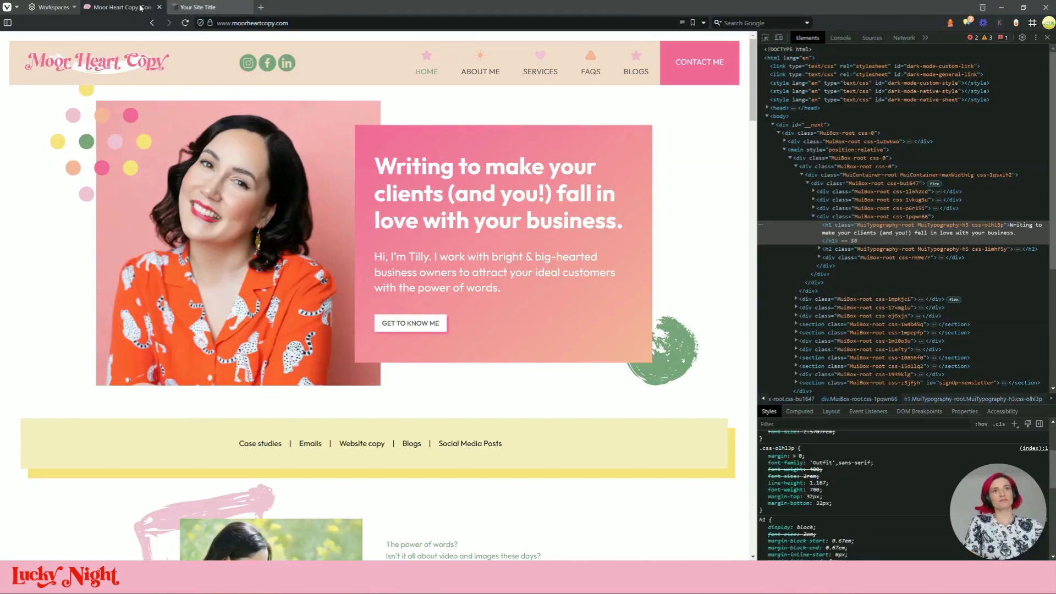
left_click(230, 11)
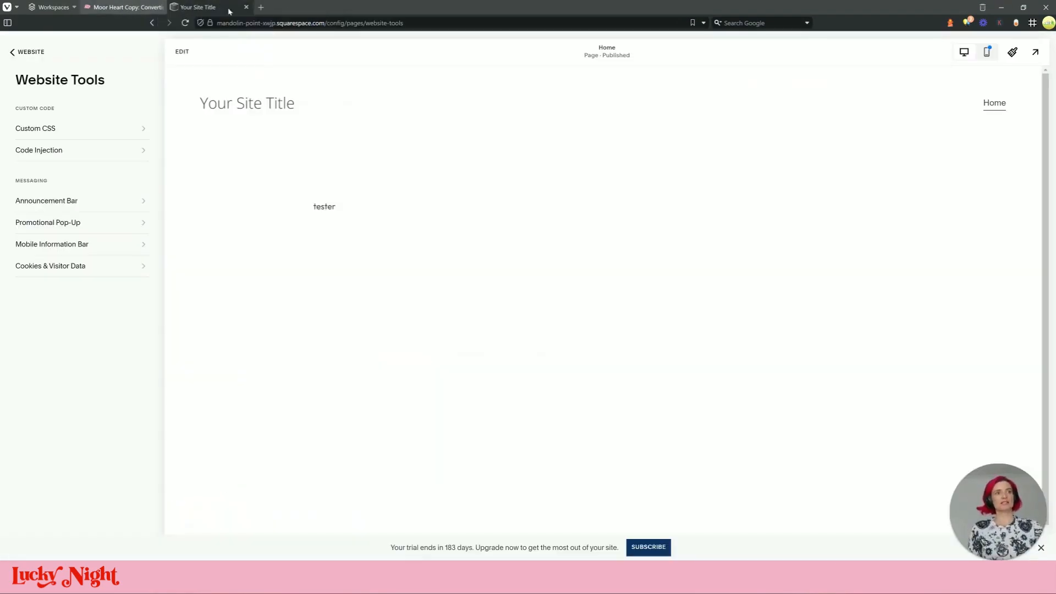
Open Home for editing, inspect the reference portrait, and select its hero heading text
left_click(182, 52)
left_click(124, 7)
right_click(242, 202)
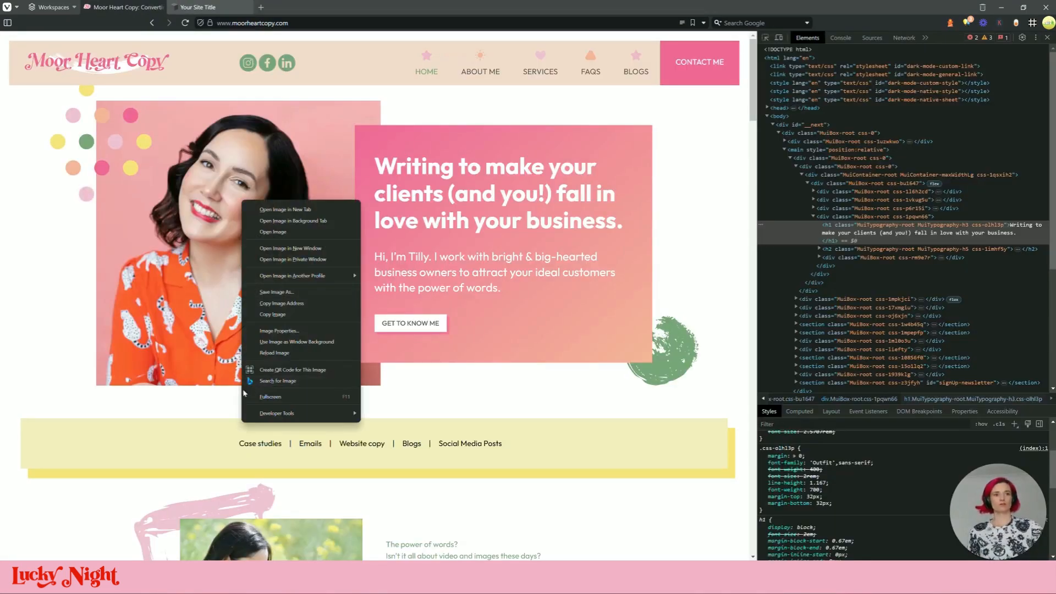
left_click(302, 400)
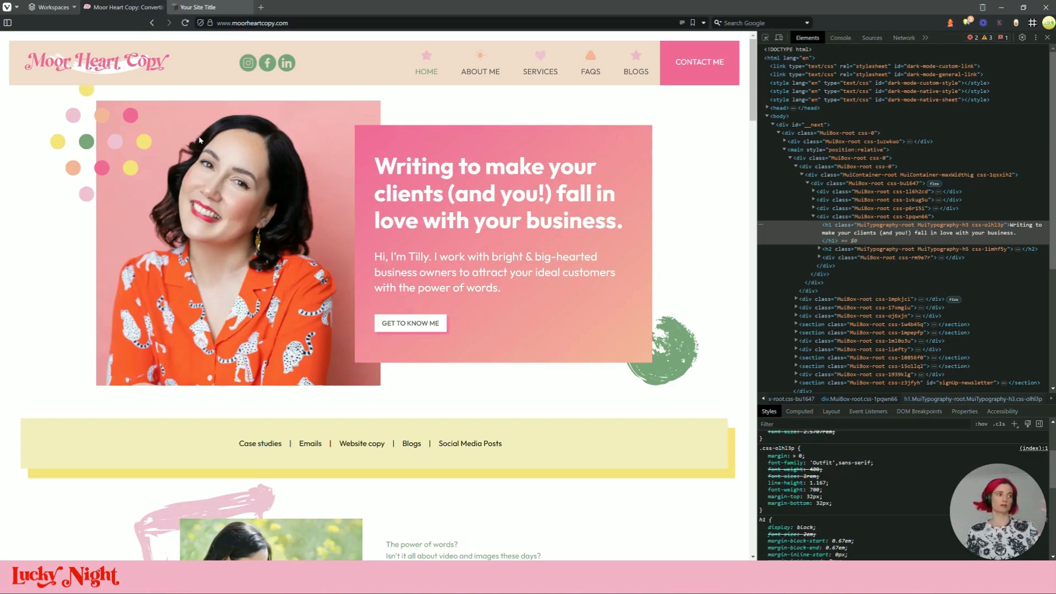
triple_click(472, 198)
key("ctrl+c")
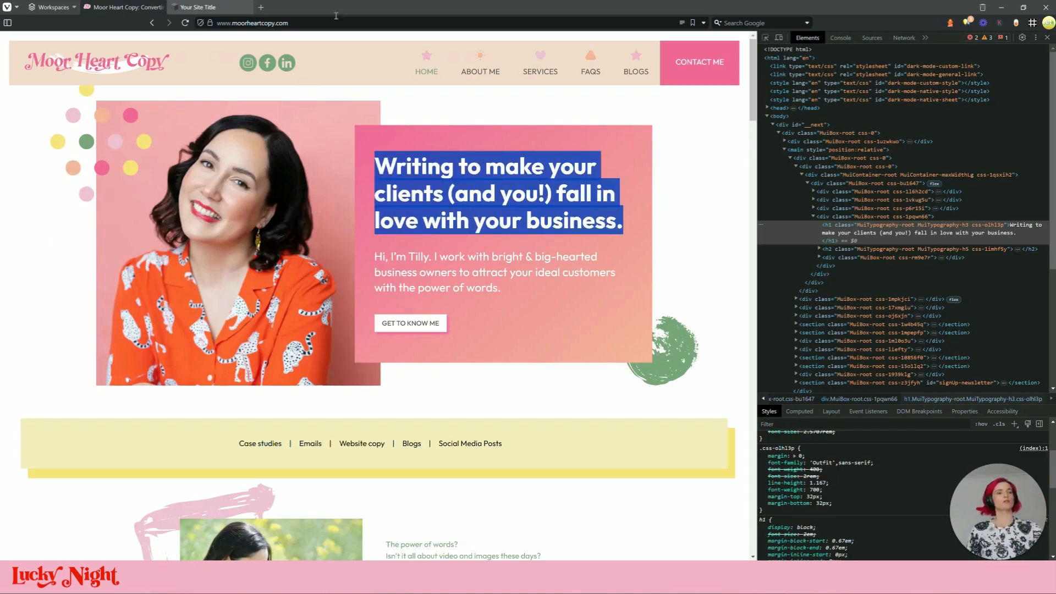
left_click(200, 7)
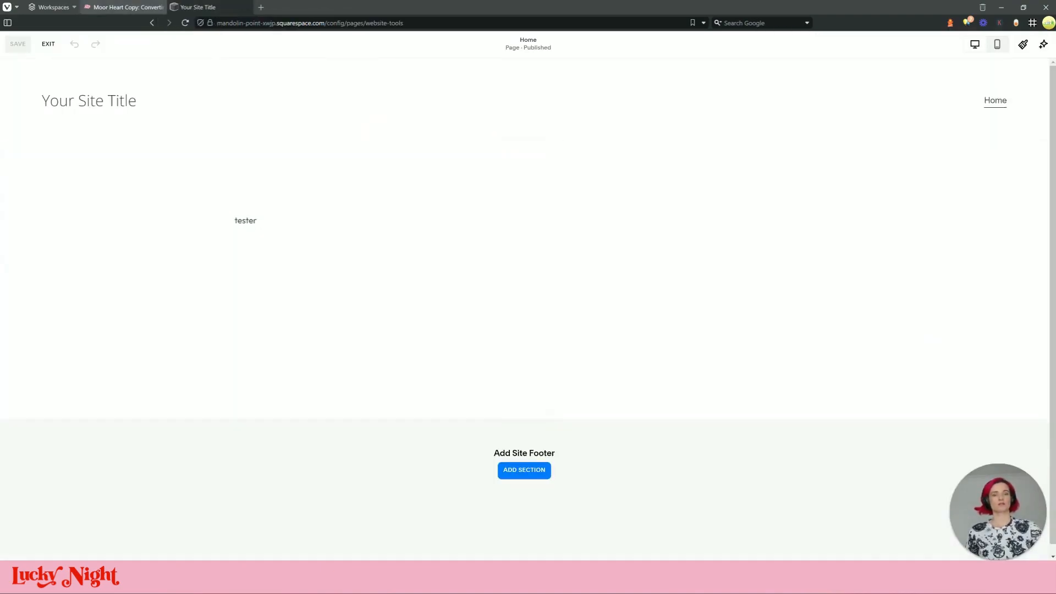
Add an image block, move the tester text block right, and enlarge the image block on the left
left_click(50, 164)
left_click(136, 228)
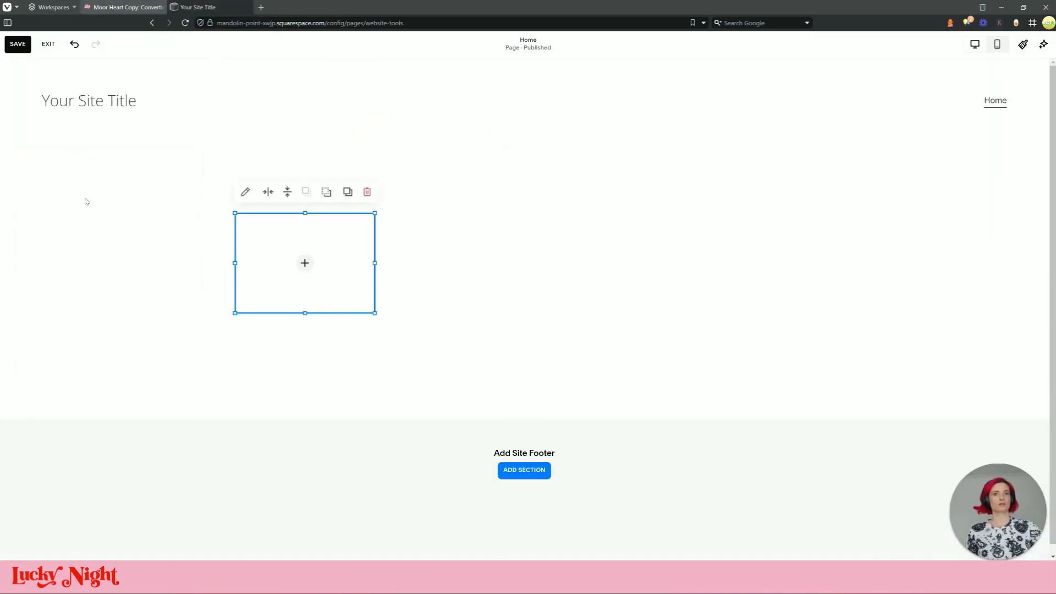
left_click_drag(333, 286, 507, 323)
left_click(268, 220)
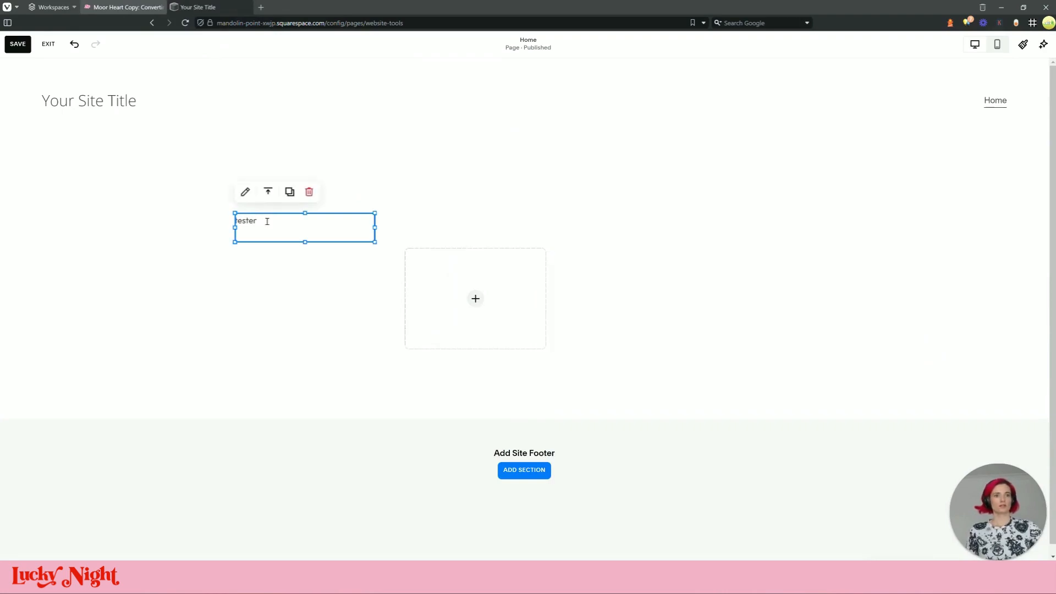
left_click_drag(275, 223, 721, 248)
left_click_drag(457, 314, 297, 264)
left_click_drag(379, 315, 521, 438)
Replace the tester text with the reference hero heading, widen it, bring it forward, and shorten it
left_click(650, 239)
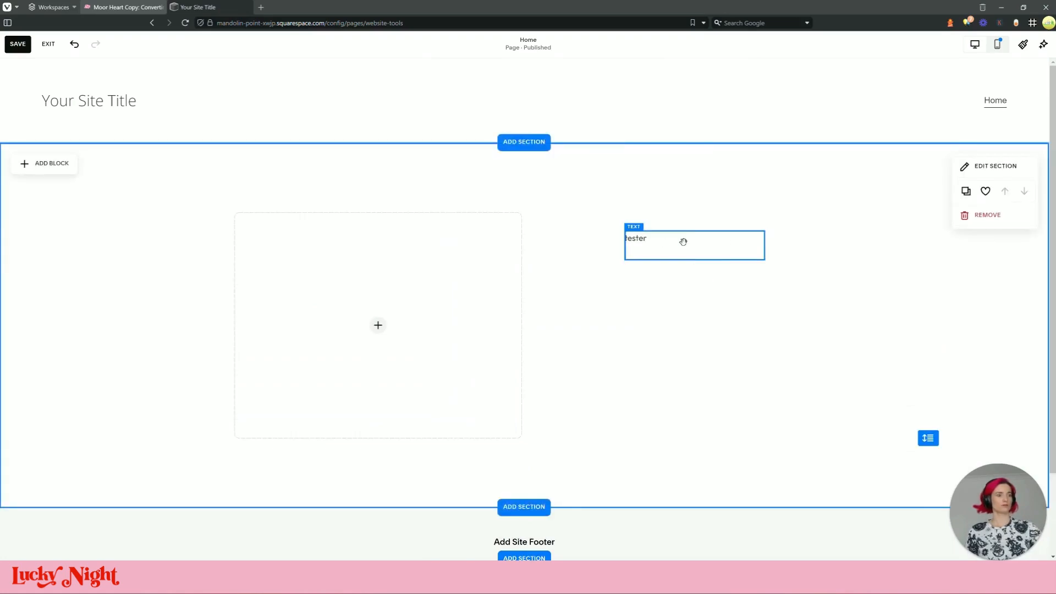
double_click(634, 238)
key("ctrl+v")
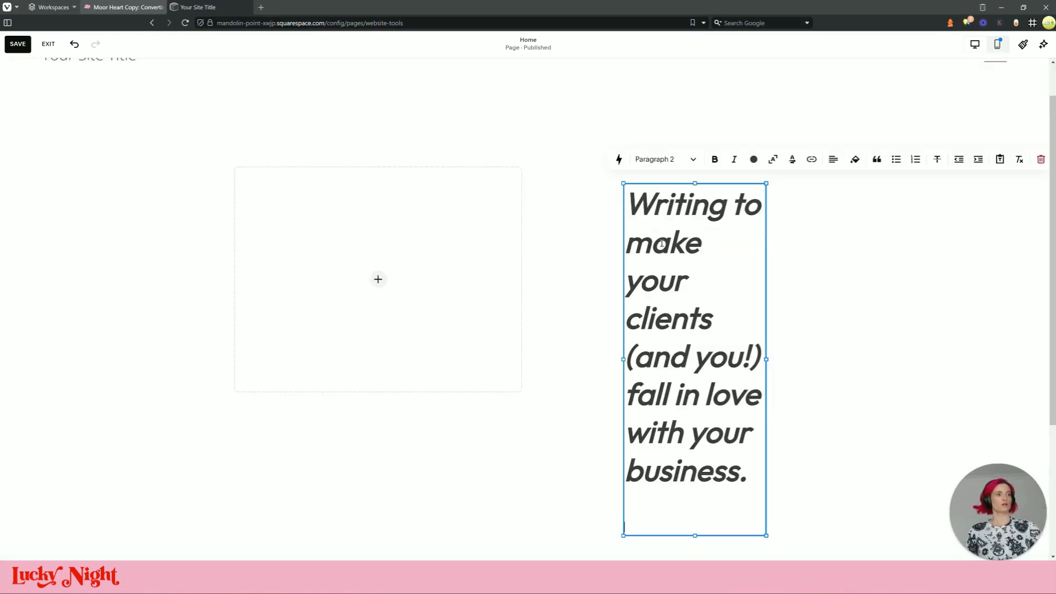
left_click_drag(623, 359, 405, 355)
left_click(627, 298)
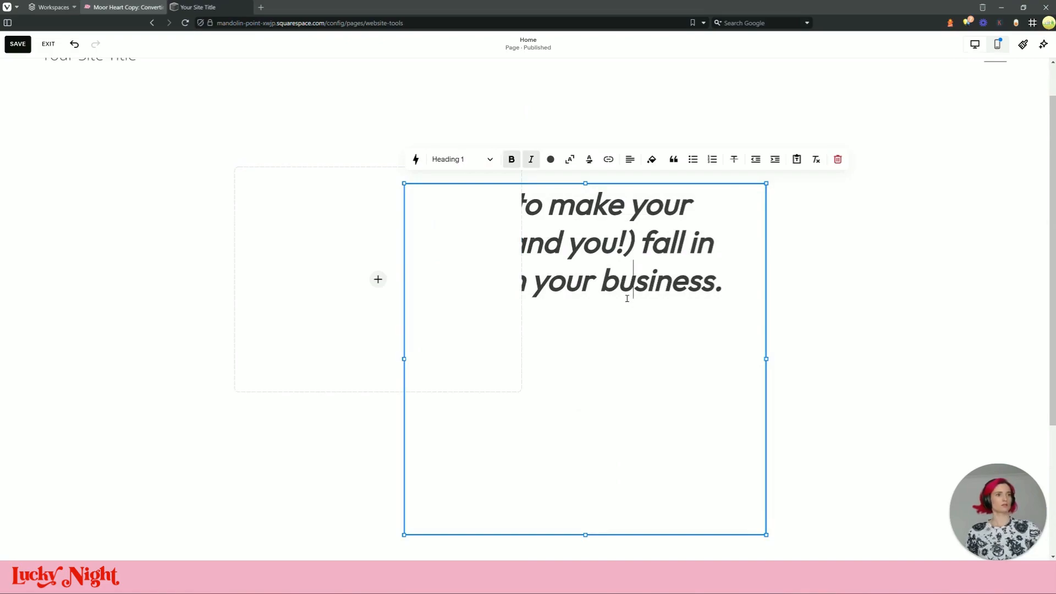
key("Escape")
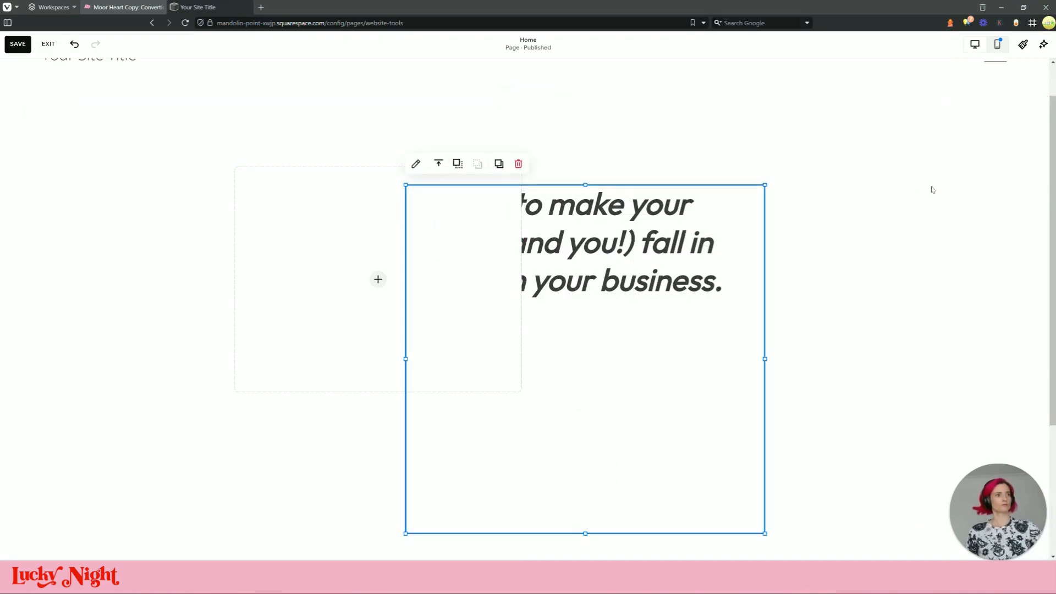
left_click(458, 164)
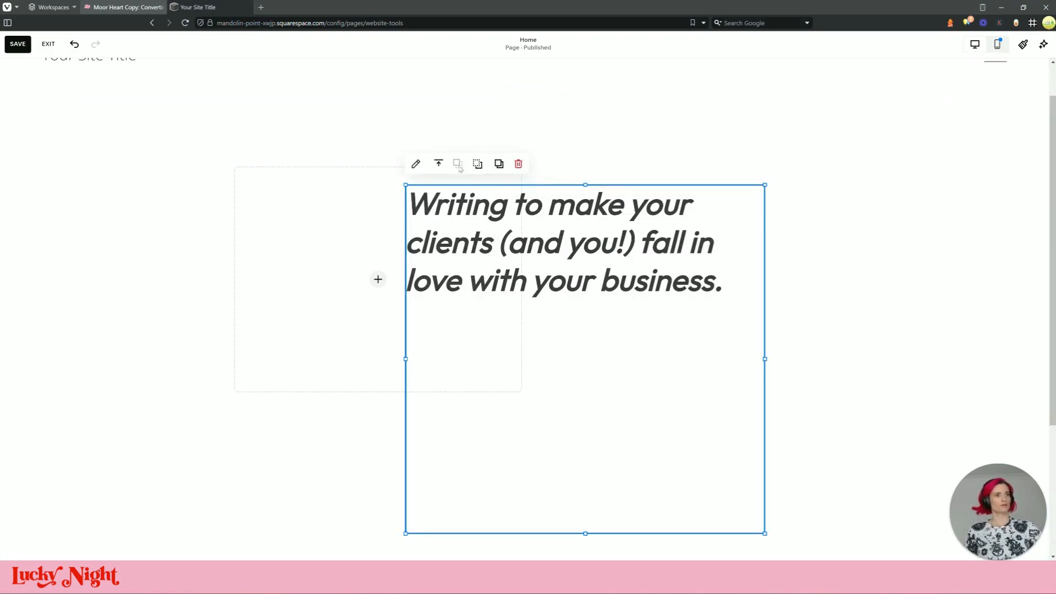
left_click(820, 264)
left_click(618, 350)
left_click_drag(582, 534, 600, 346)
Paste the reference hero paragraph under the heading and delete the GET TO KNOW ME line
left_click(126, 7)
left_click_drag(503, 287, 439, 243)
left_click(220, 7)
left_click(736, 286)
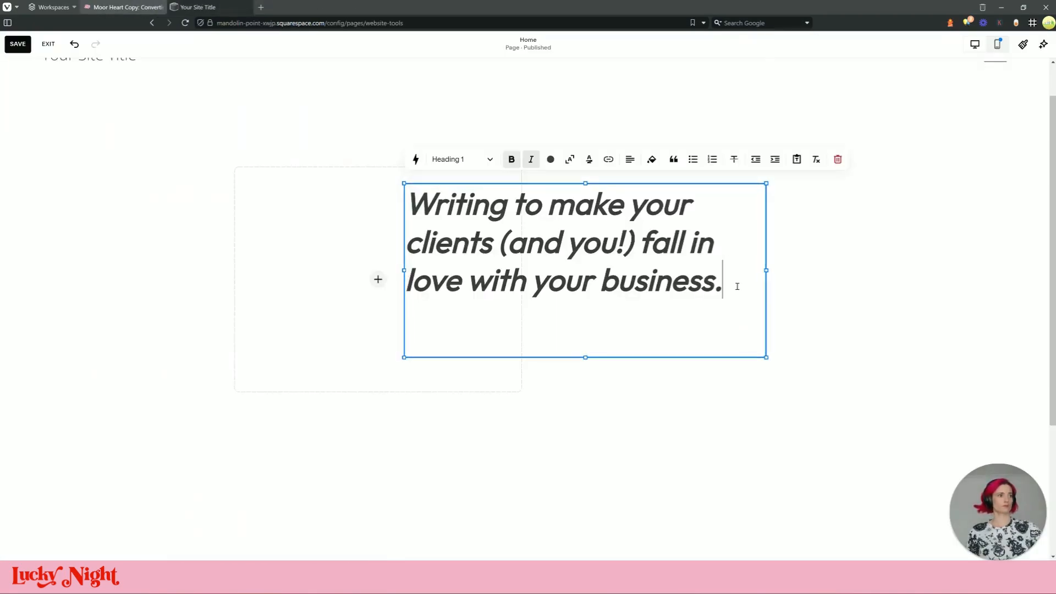
type("Hi, I’m Tilly. I work with bright & big-hearted business owners to attract your ideal customers with the power of words. GET TO KNOW ME")
left_click_drag(479, 443, 345, 451)
key("BackSpace")
Remove the empty lines after the Hi, I'm Tilly paragraph and add a period
left_click_drag(585, 517, 594, 432)
triple_click(574, 363)
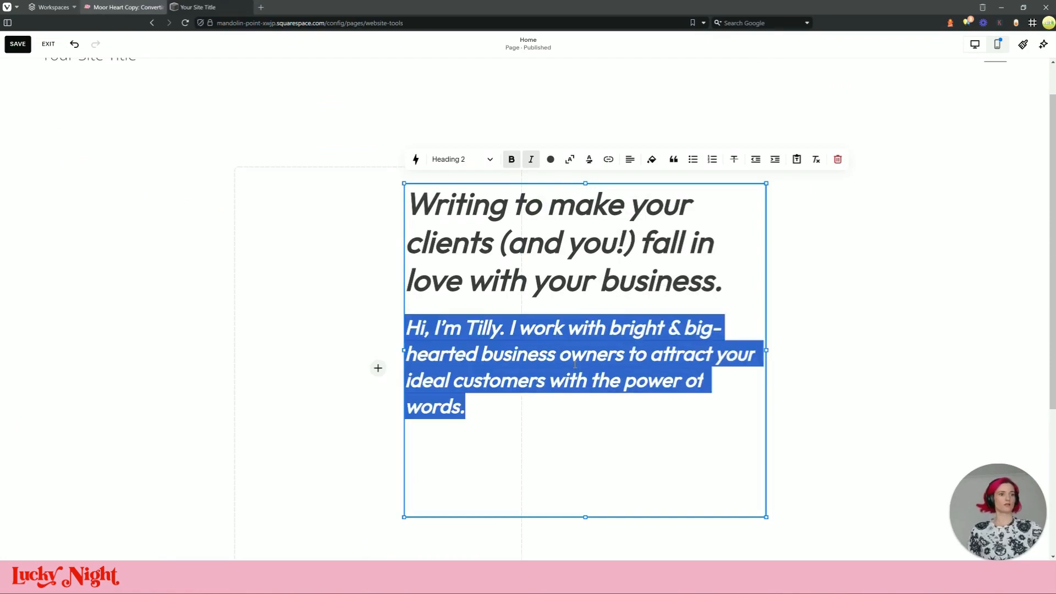
left_click(543, 432)
left_click(499, 476)
left_click(487, 499)
left_click_drag(488, 508, 478, 501)
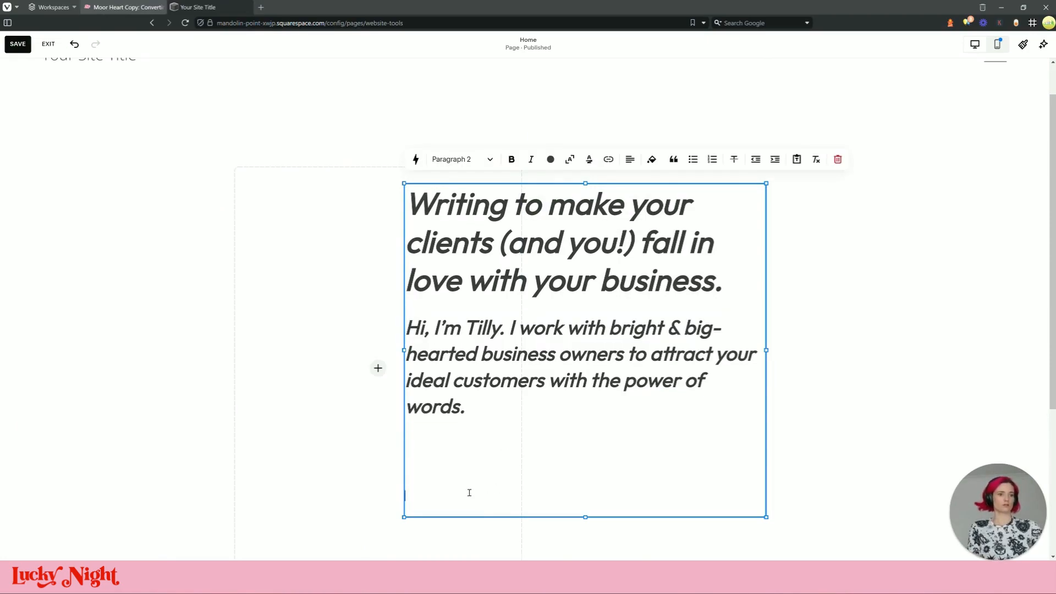
key("BackSpace")
key("BackSpace")
key("BackSpace")
key("BackSpace")
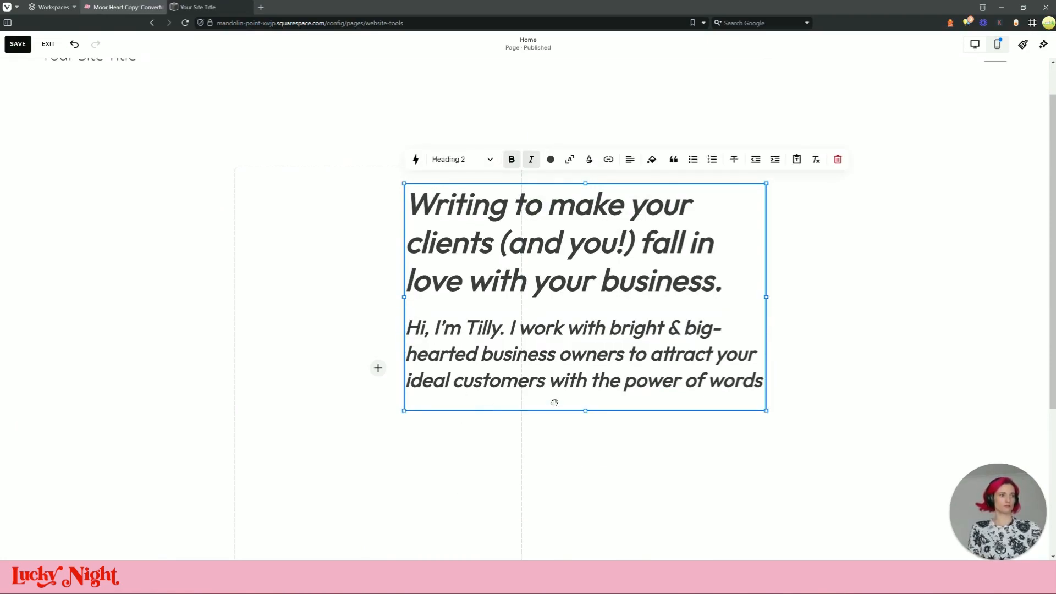
type(".")
Compare the heading and intro paragraph text against the reference site's intro paragraph
triple_click(503, 199)
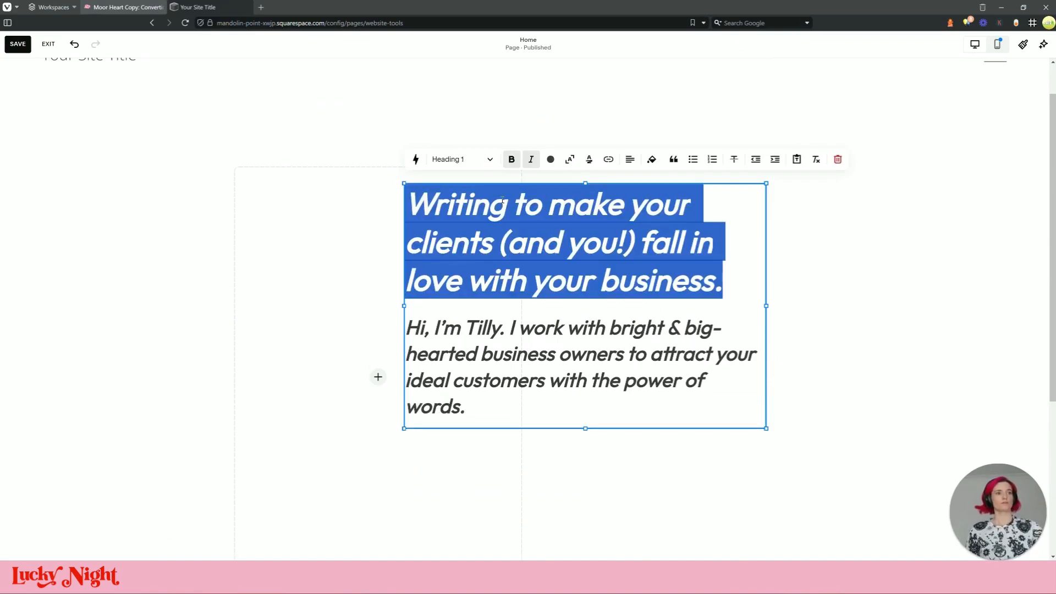
triple_click(576, 351)
left_click(572, 352)
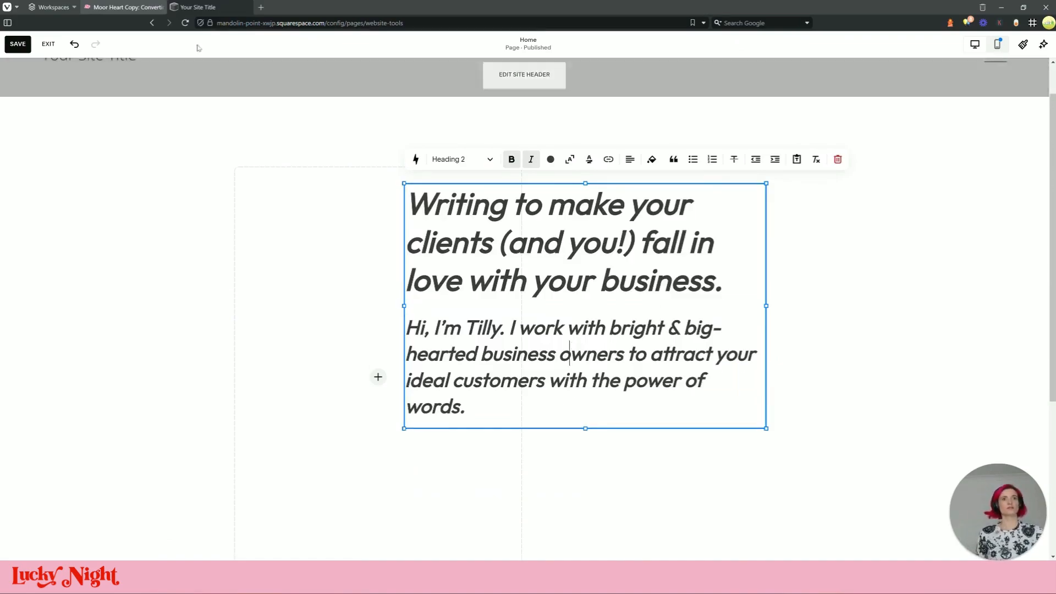
left_click(124, 7)
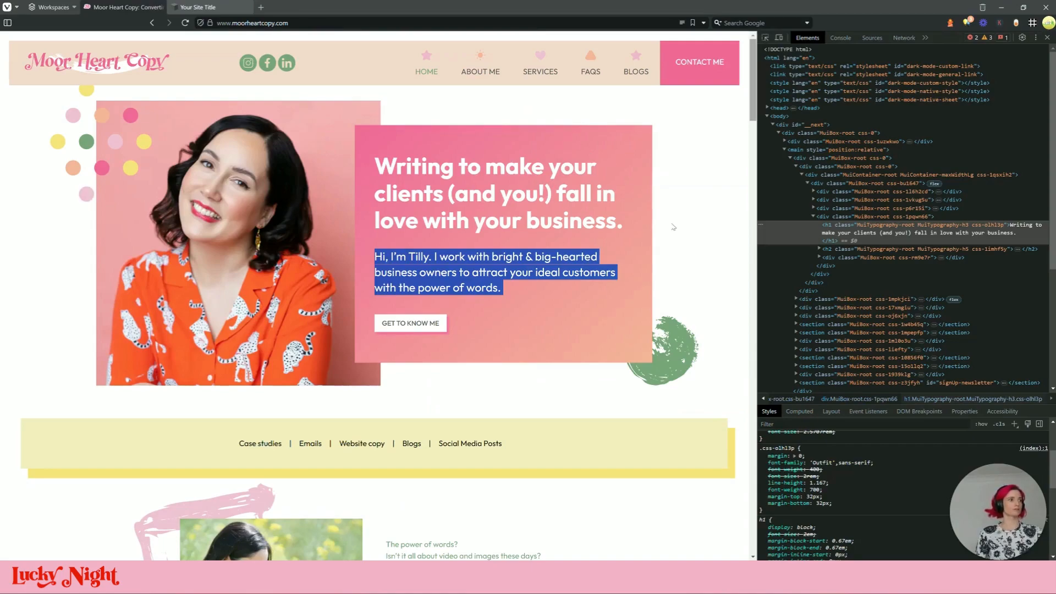
triple_click(557, 270)
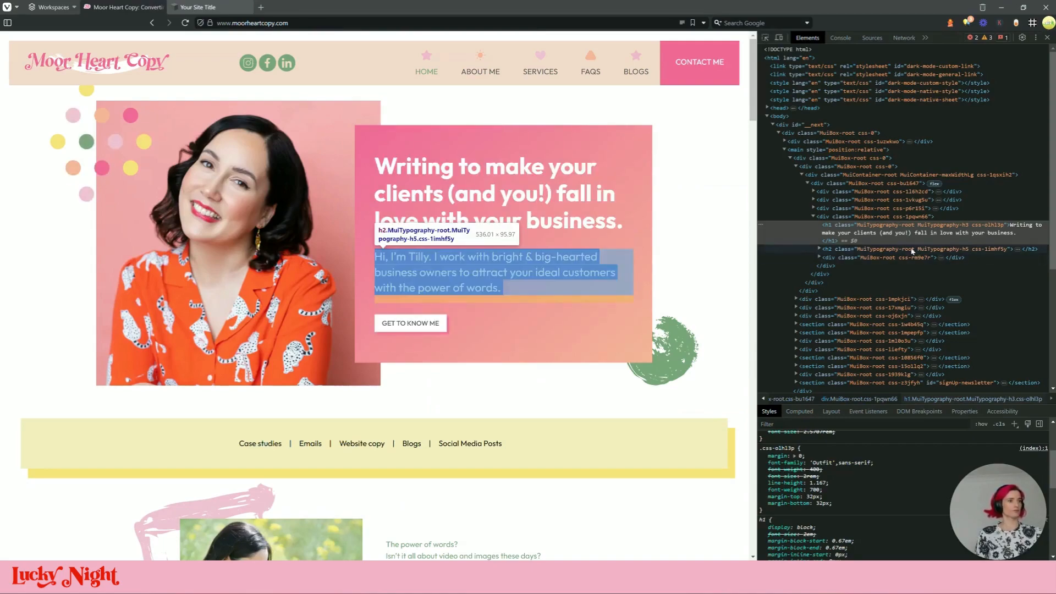
left_click(225, 8)
left_click(511, 325)
triple_click(513, 328)
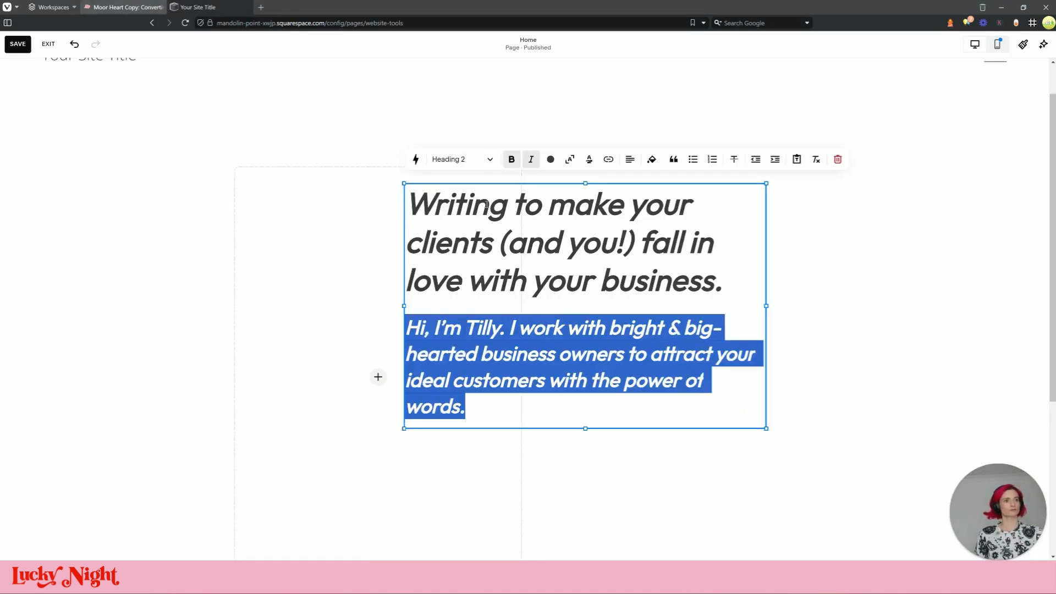
left_click(888, 401)
triple_click(620, 332)
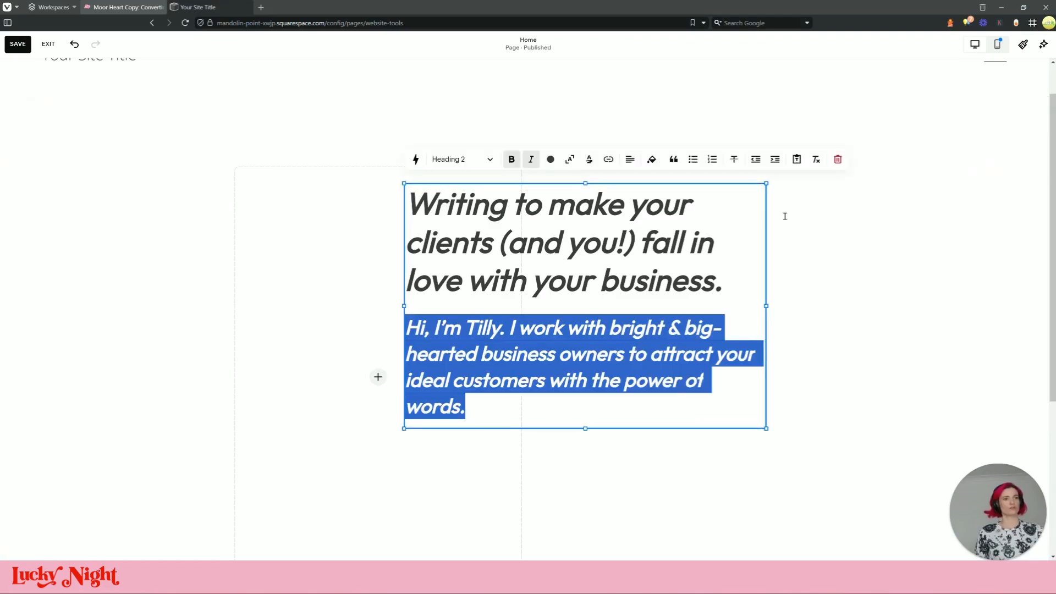
left_click(826, 243)
Move the text block right and shorten the empty image block to the text height beside it
left_click_drag(598, 215, 644, 258)
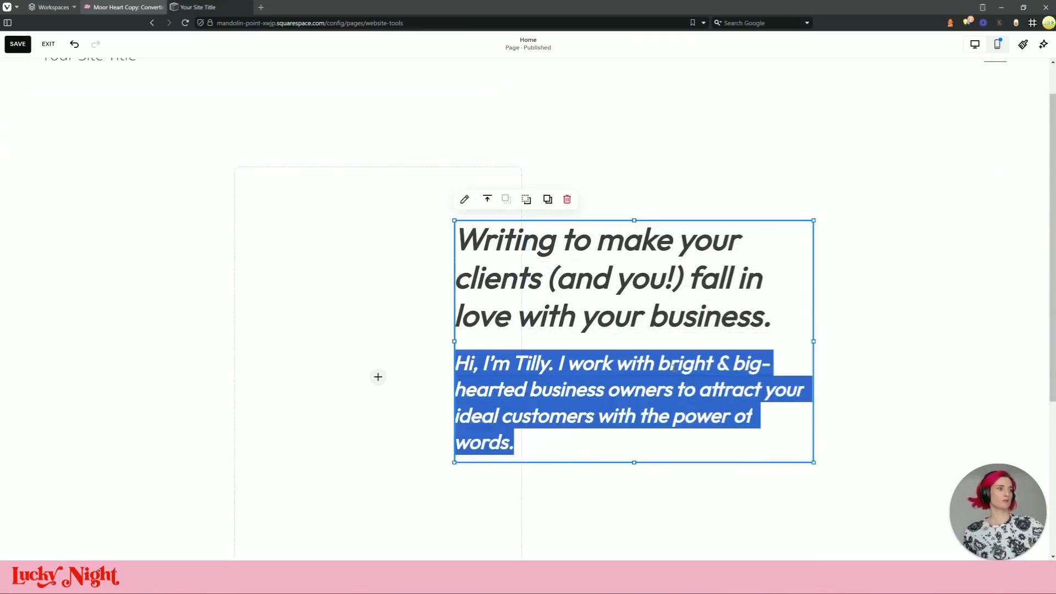
left_click(159, 7)
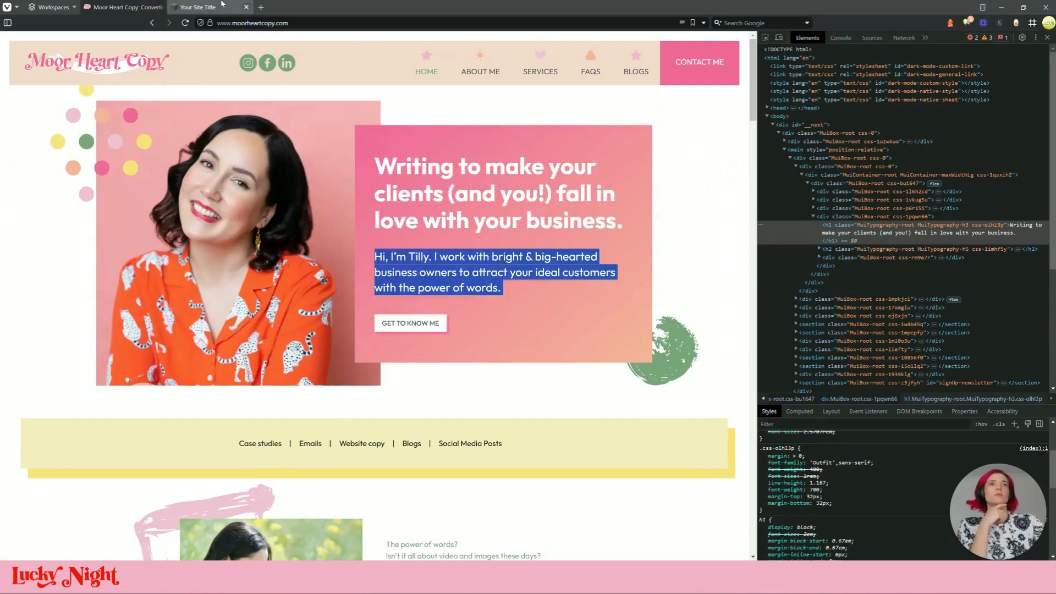
left_click(199, 7)
left_click(926, 430)
left_click(347, 277)
scroll(416, 360, "down", 5)
scroll(415, 360, "up", 3)
left_click_drag(384, 469, 361, 321)
left_click_drag(331, 226, 362, 237)
left_click(738, 424)
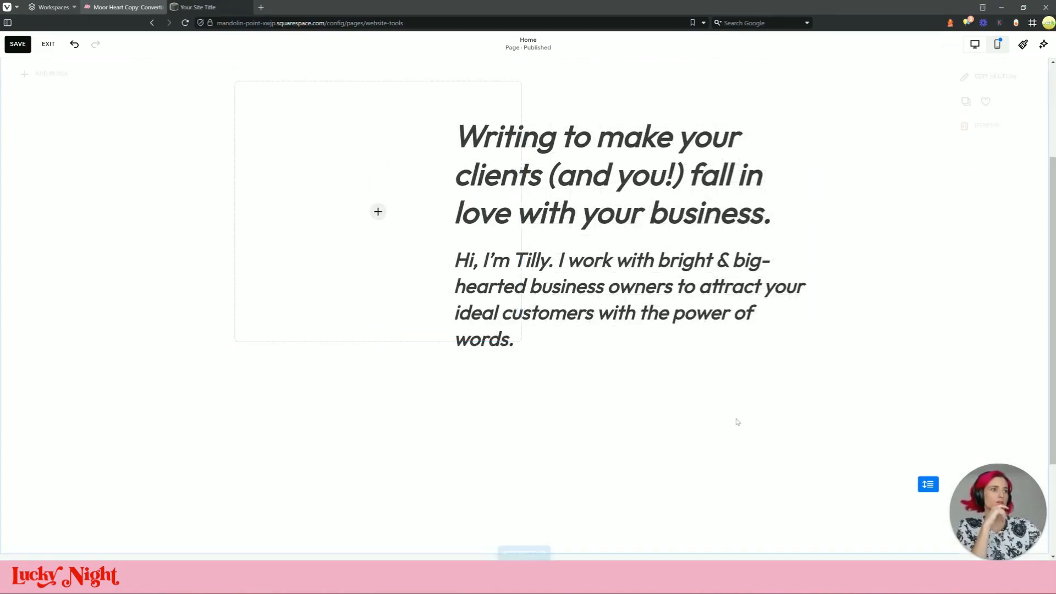
Add a button block below the intro paragraph, checking the reference site's button
left_click(58, 78)
left_click(55, 195)
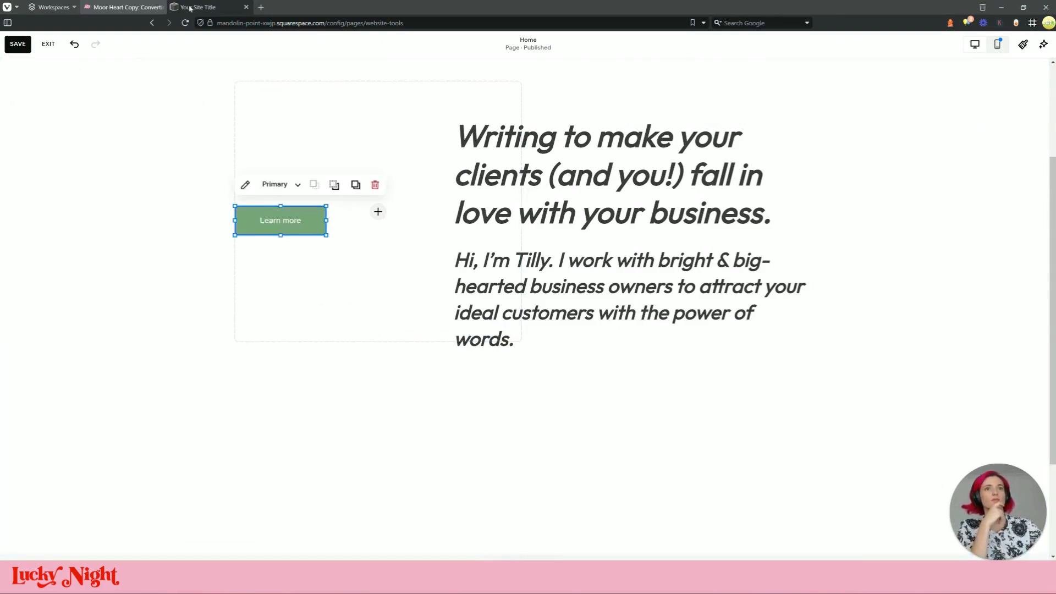
left_click_drag(291, 221, 521, 385)
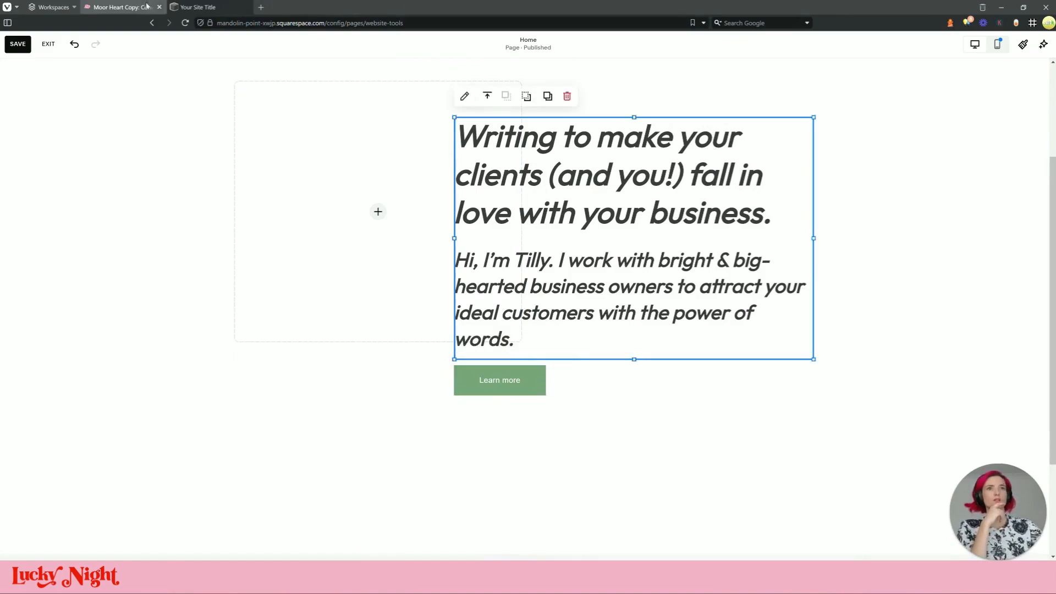
left_click(127, 7)
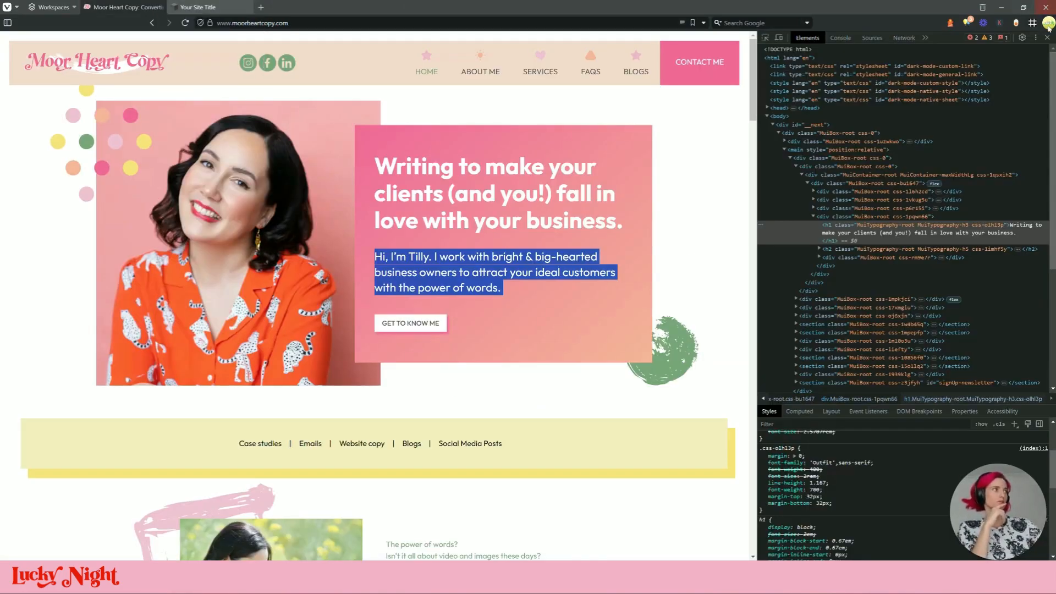
key("F12")
left_click(220, 7)
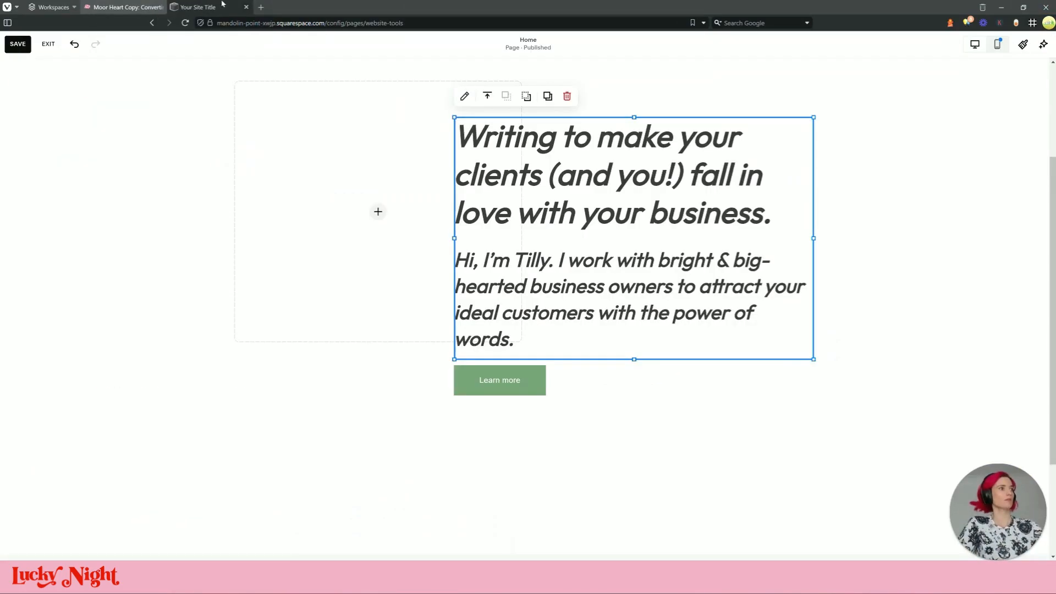
left_click(144, 8)
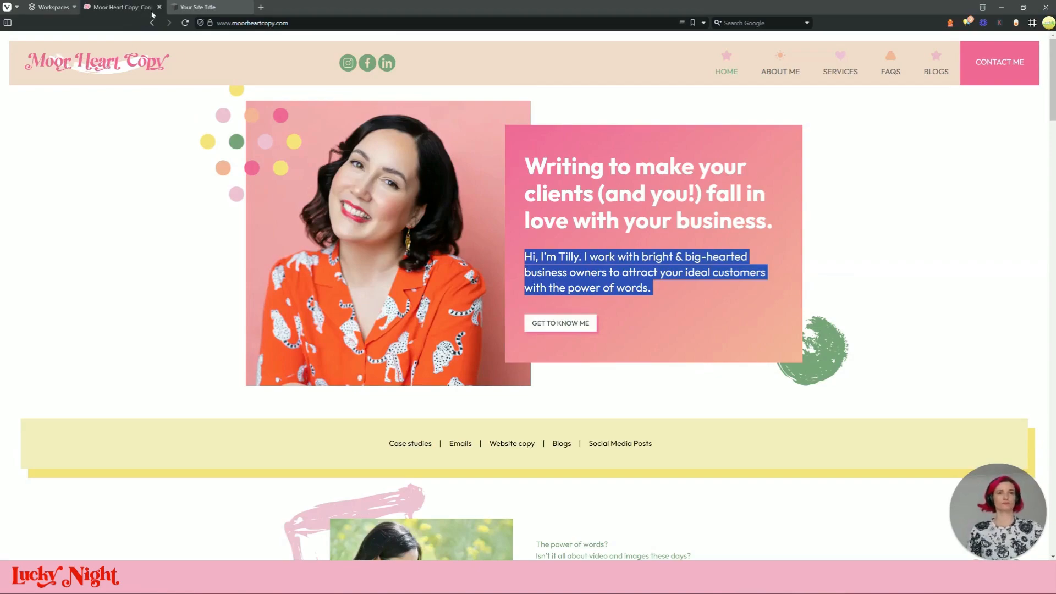
left_click(208, 7)
Change the button label from Learn more to GET TO KNOW ME
left_click(500, 385)
left_click(465, 345)
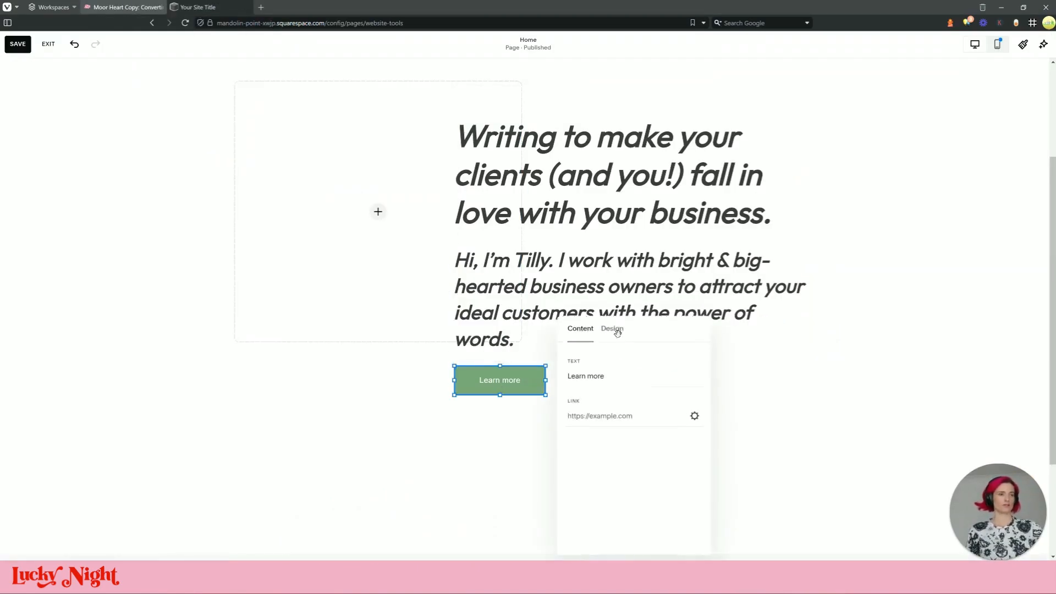
triple_click(605, 373)
type("Get")
key("BackSpace")
key("BackSpace")
key("Caps_Lock")
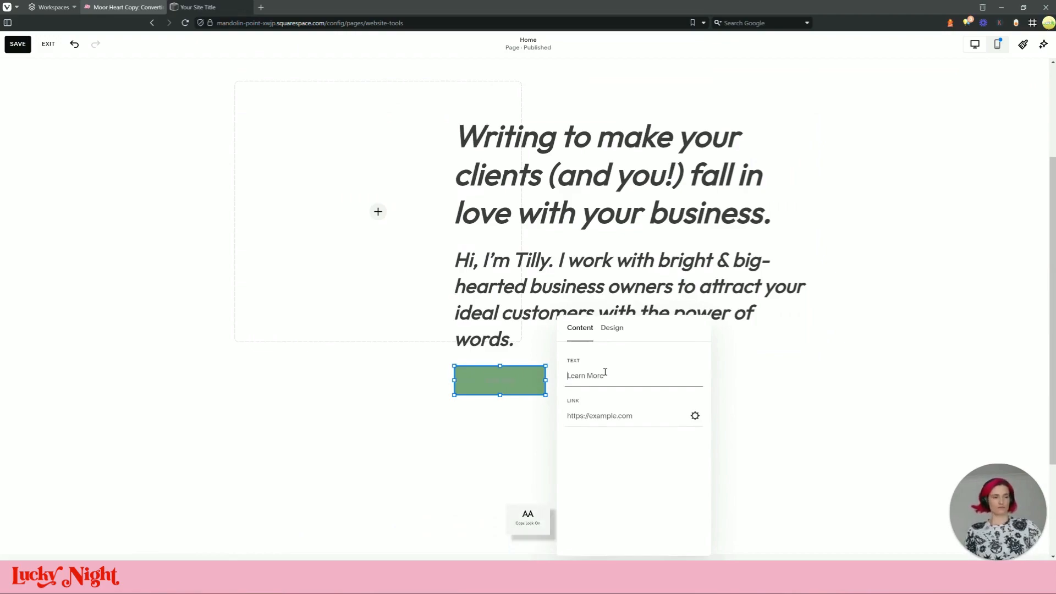
type("GET TO KNOW ME")
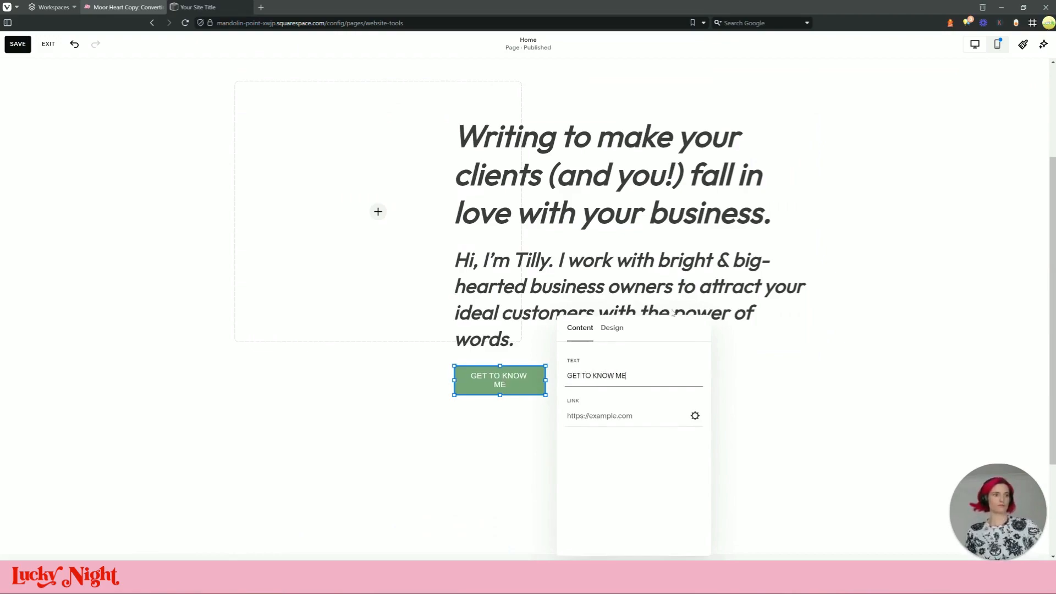
left_click(550, 403)
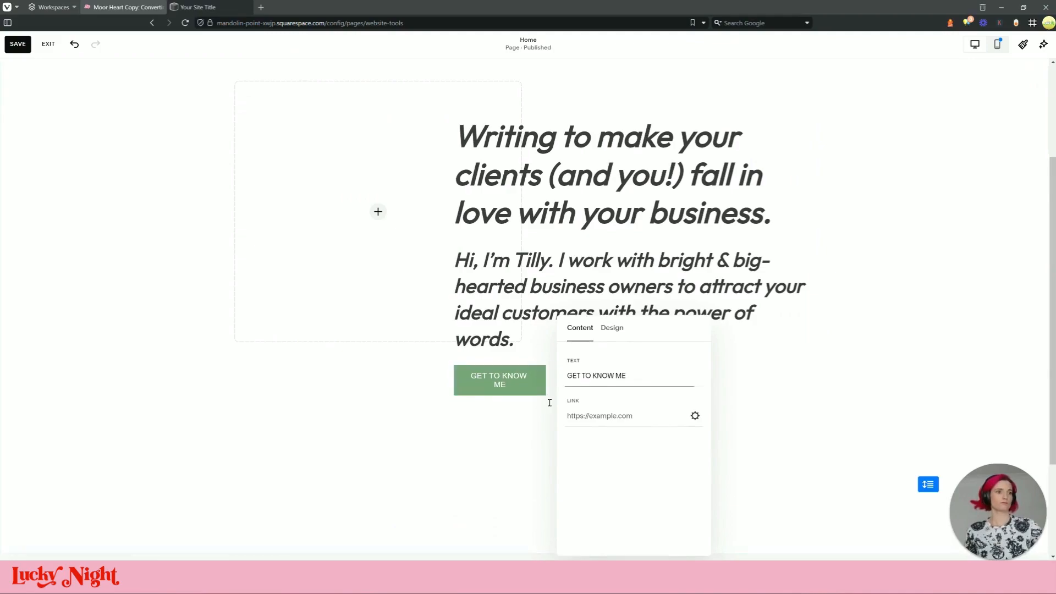
Widen the button so GET TO KNOW ME sits on one line
left_click(535, 380)
left_click_drag(542, 379, 570, 380)
left_click(617, 379)
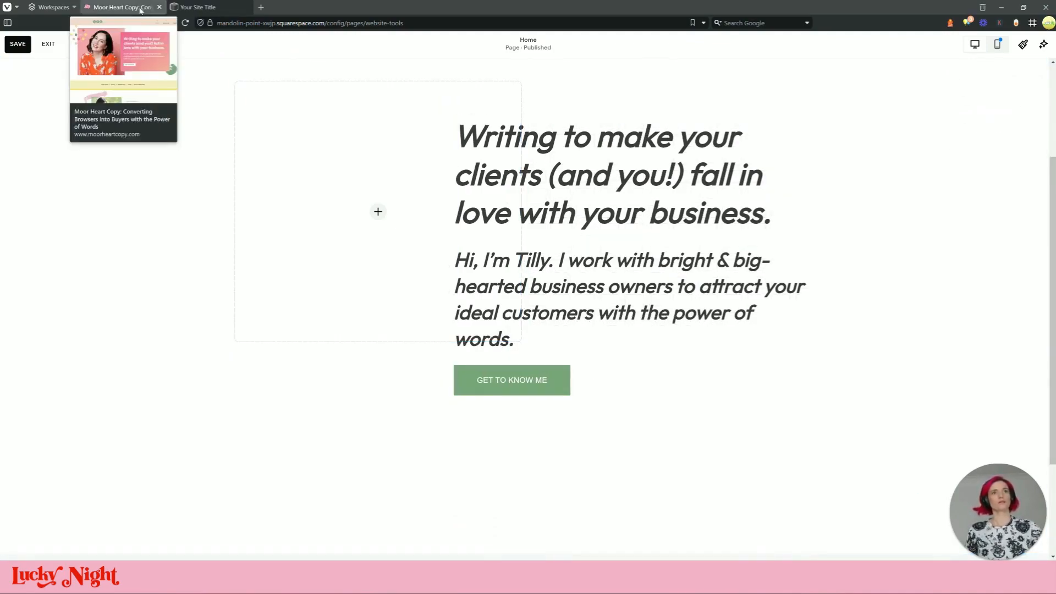
left_click(22, 44)
left_click(379, 149)
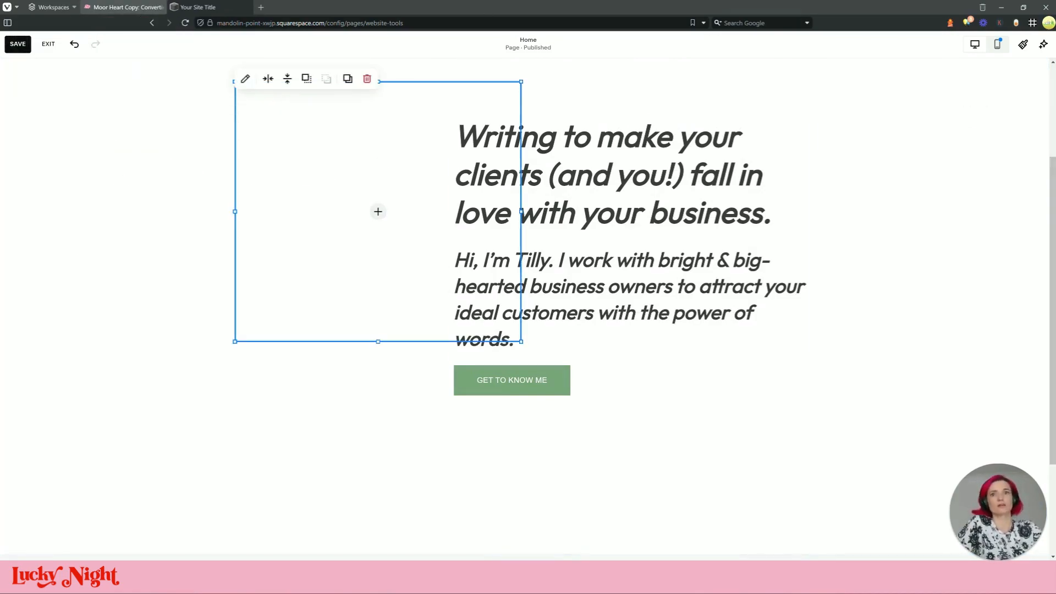
Upload the banner portrait from the site's images folder and make it fill the image block
left_click(386, 222)
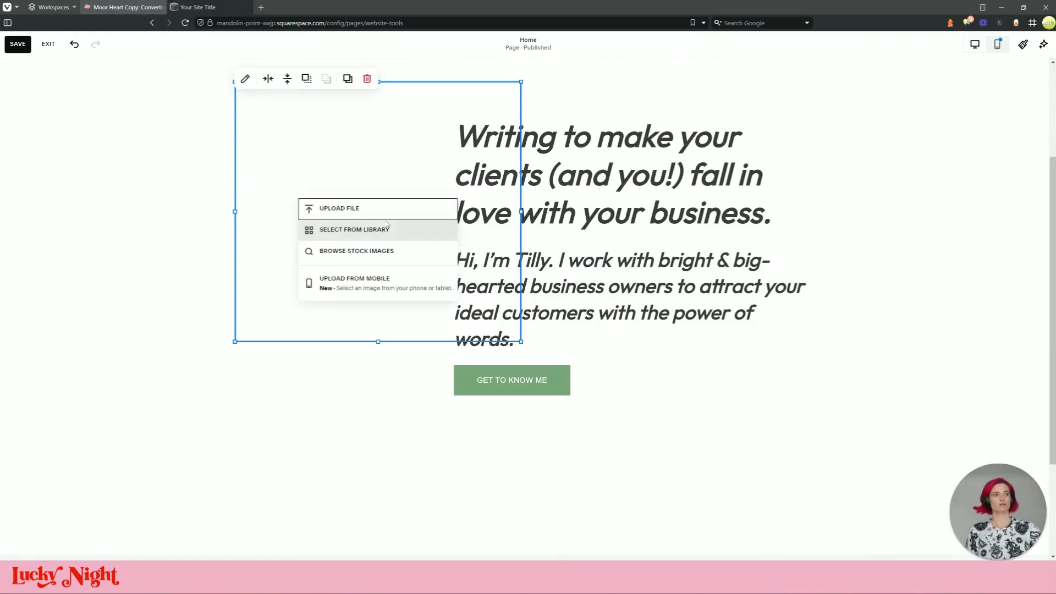
left_click(377, 211)
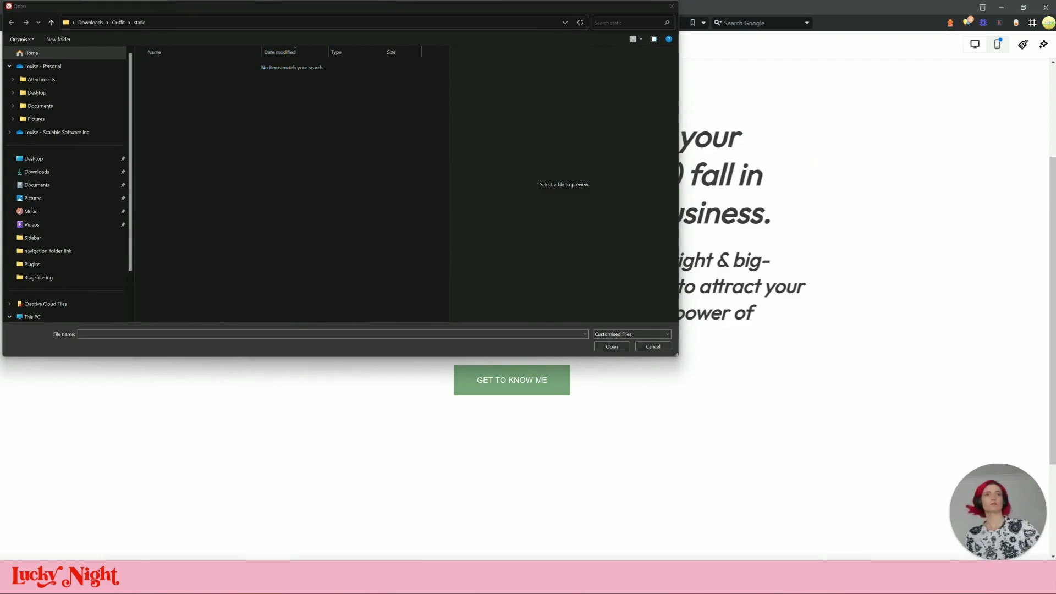
left_click(347, 23)
key("Return")
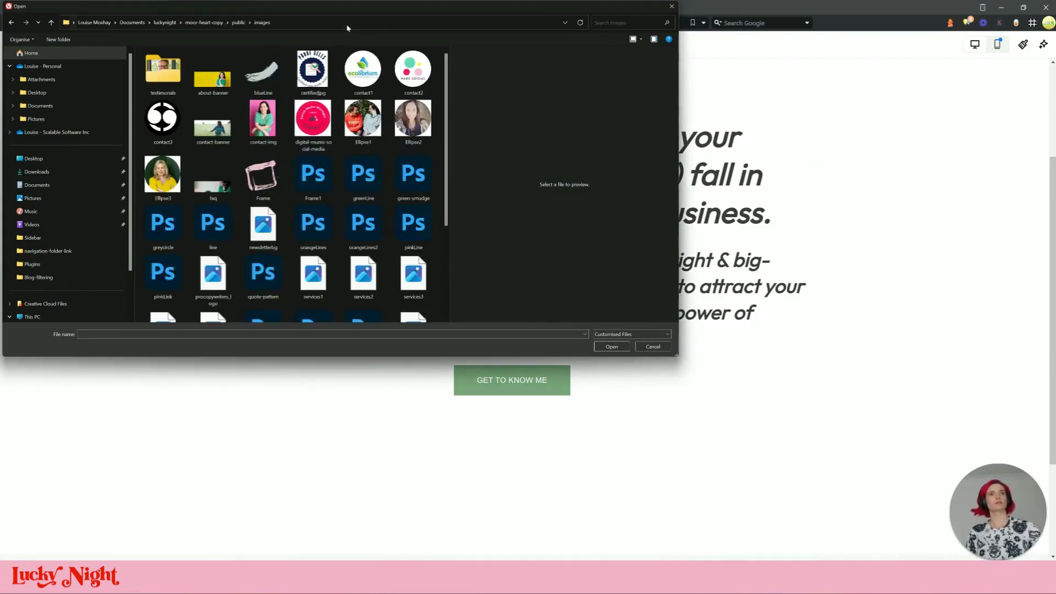
scroll(309, 120, "down", 3)
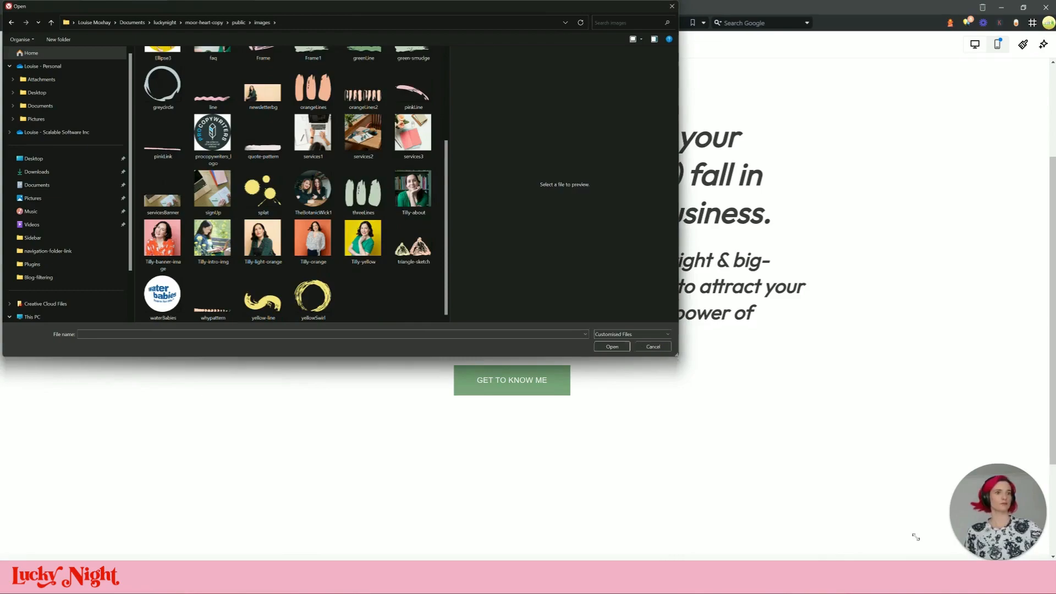
left_click_drag(916, 537, 924, 536)
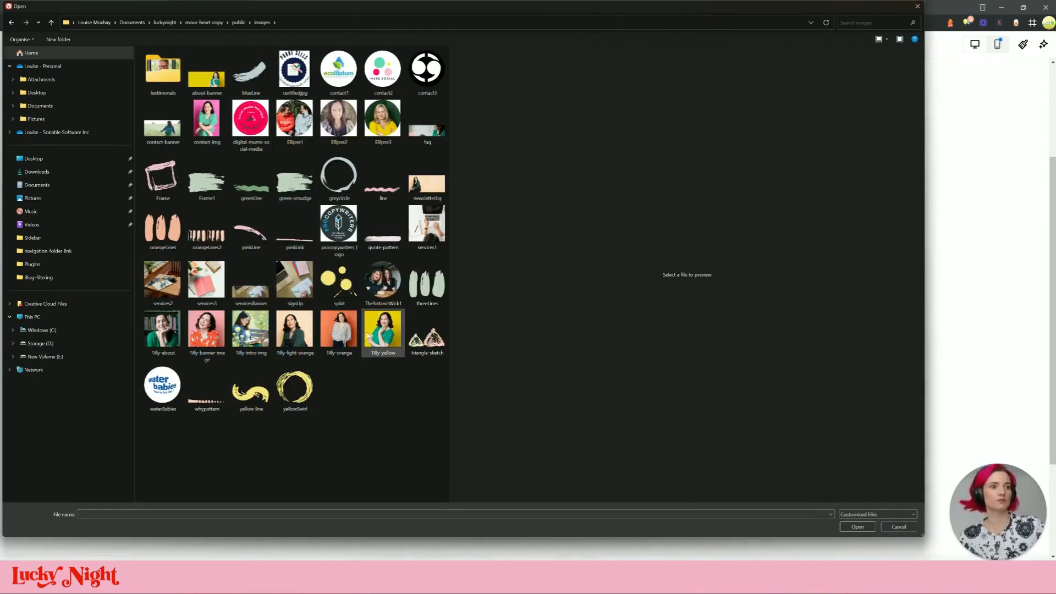
left_click(212, 346)
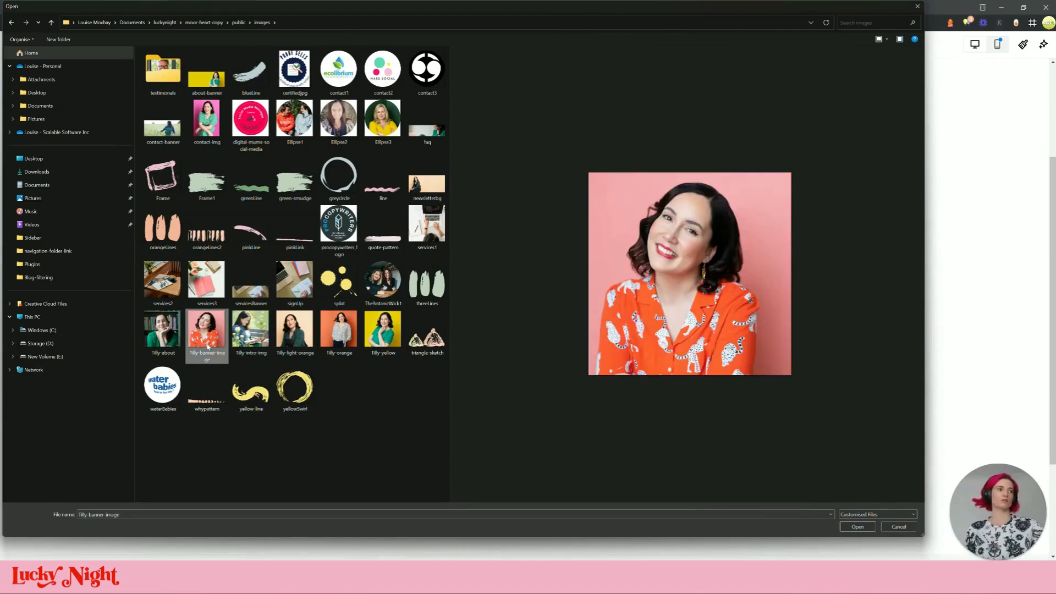
double_click(207, 345)
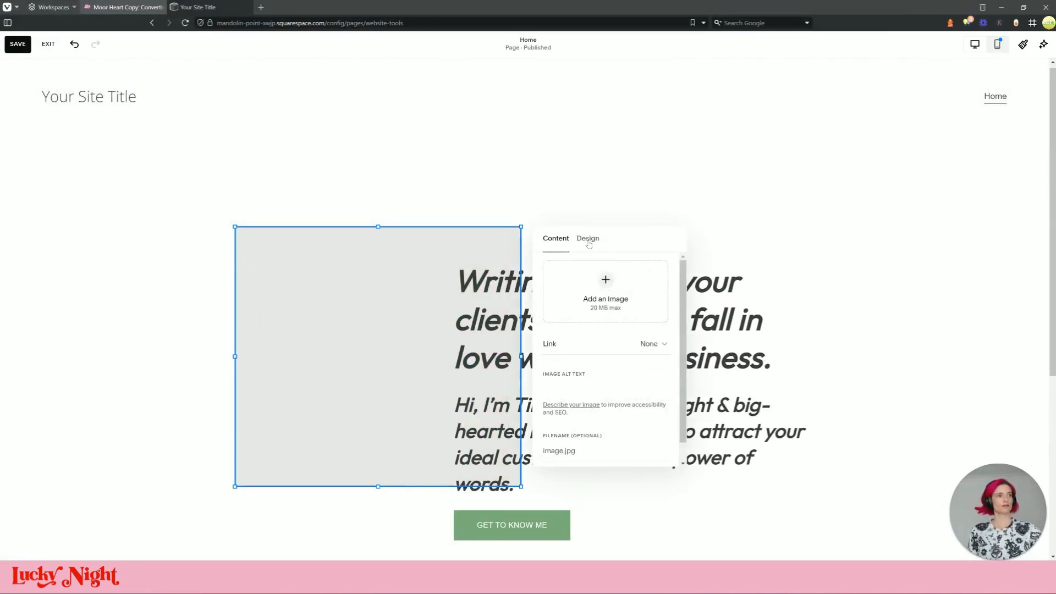
left_click(588, 240)
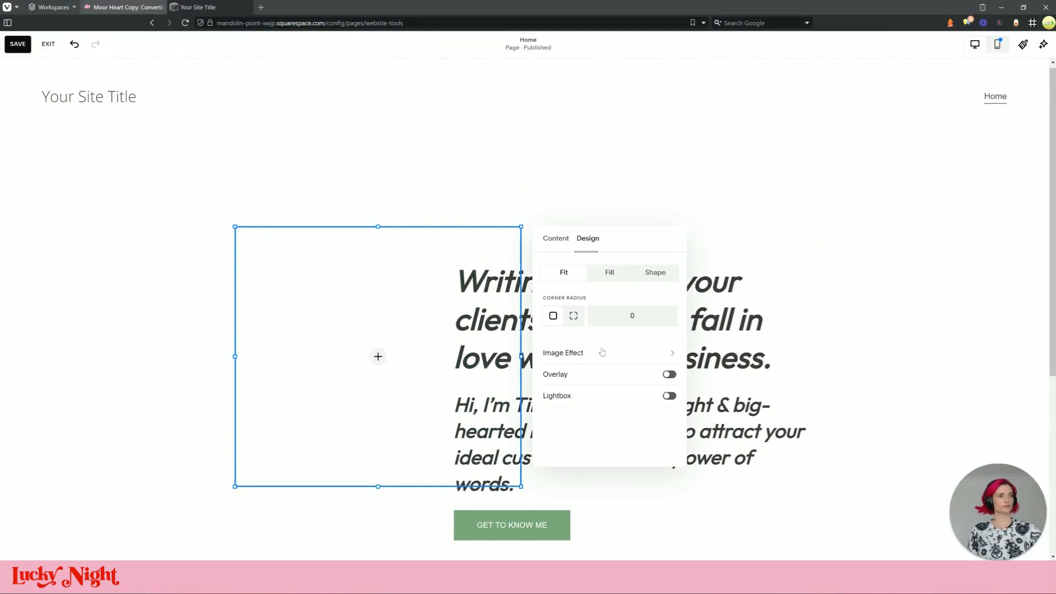
left_click(603, 275)
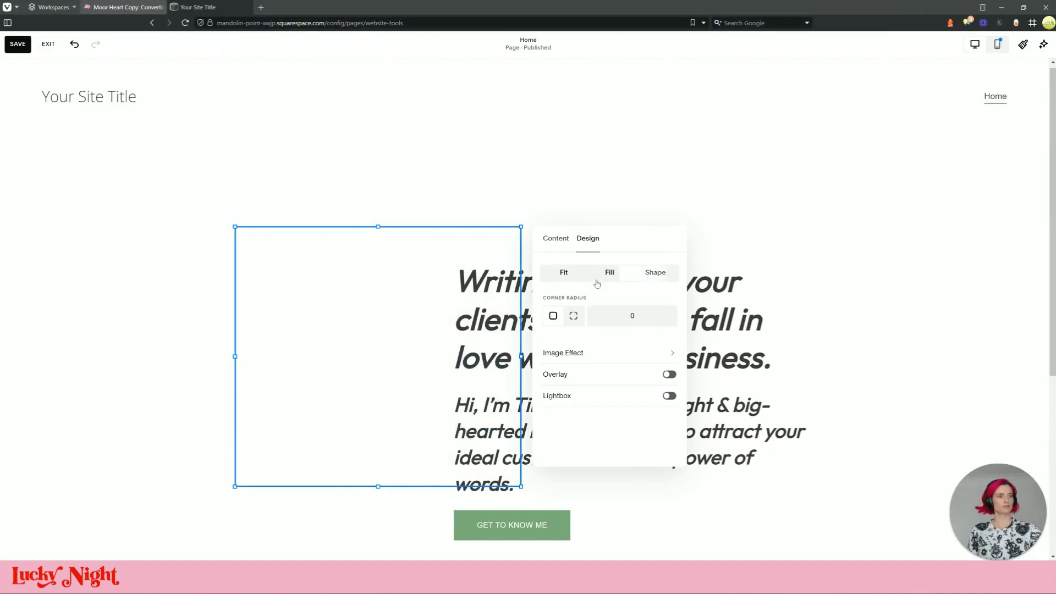
left_click(554, 239)
Copy the reference image's alt text from the page source into the portrait's alt text
left_click(129, 5)
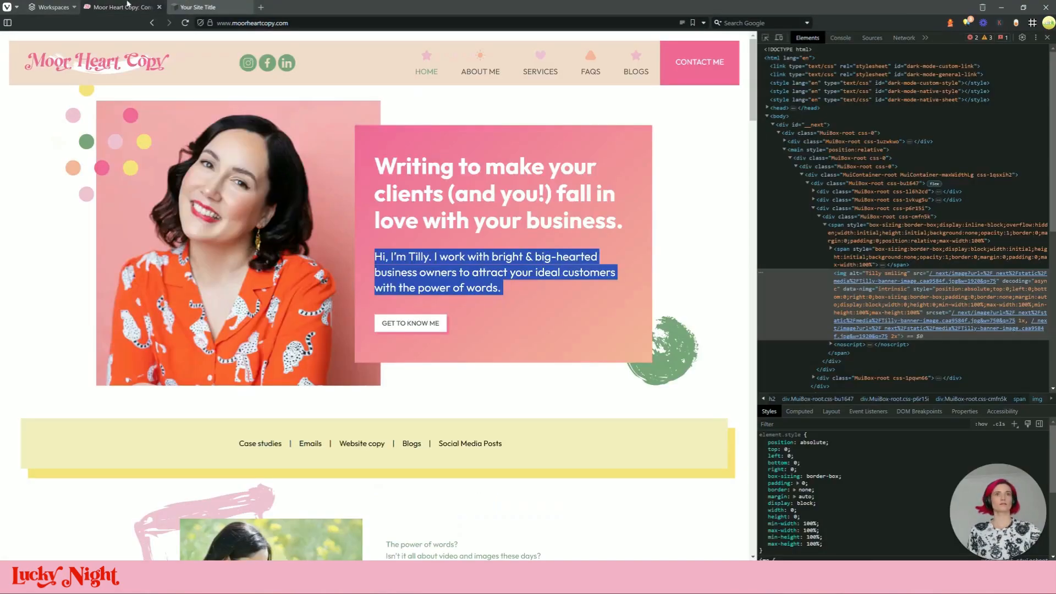
left_click(885, 277)
double_click(886, 277)
key("ctrl+c")
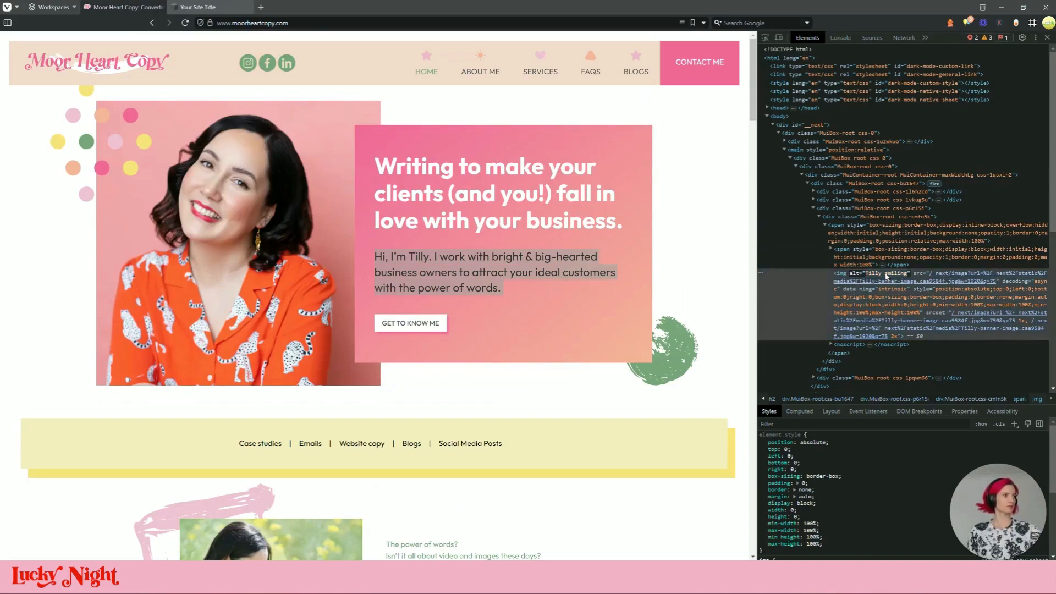
left_click(215, 7)
left_click(580, 436)
key("ctrl+v")
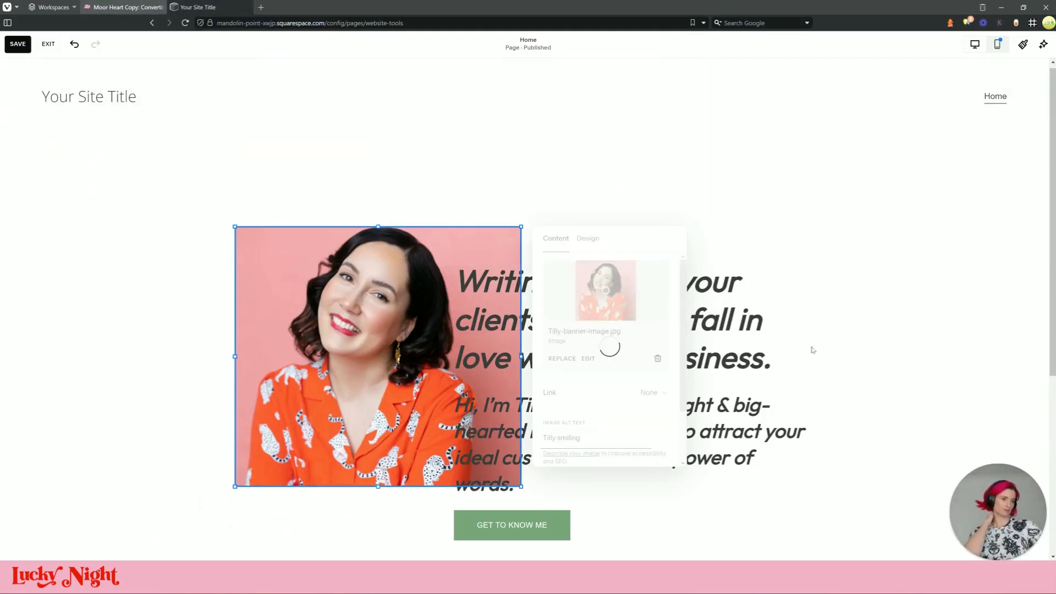
Move the heading and intro text block up level with the top of the portrait
left_click(125, 7)
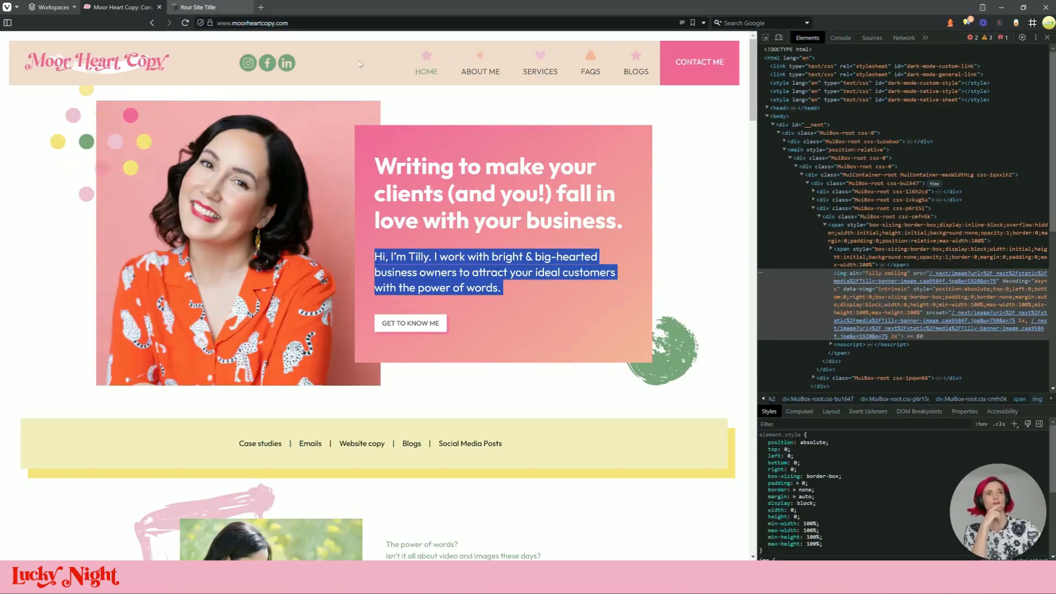
left_click(209, 7)
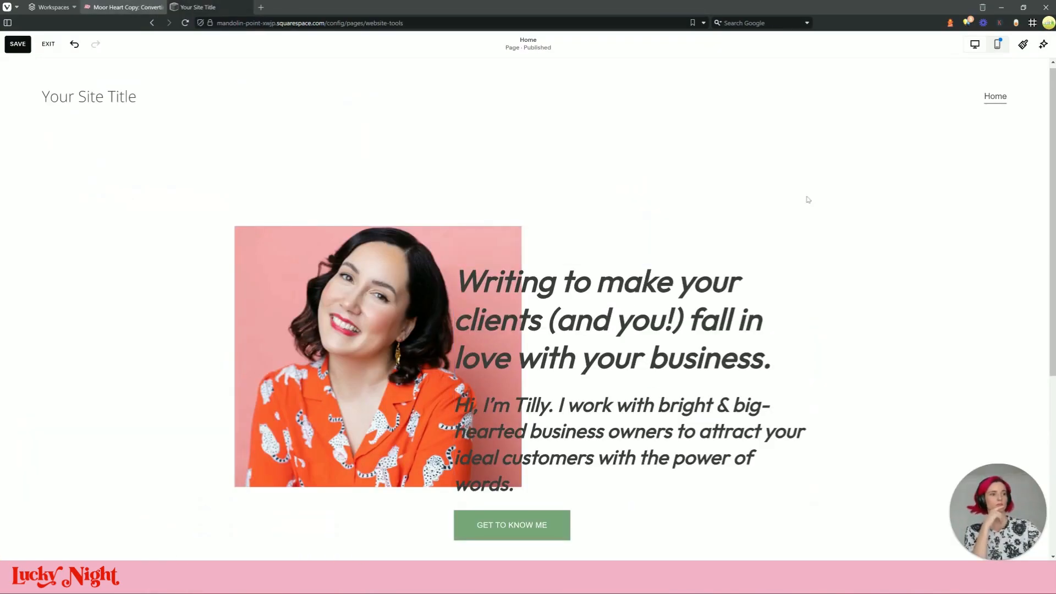
left_click_drag(628, 304, 651, 268)
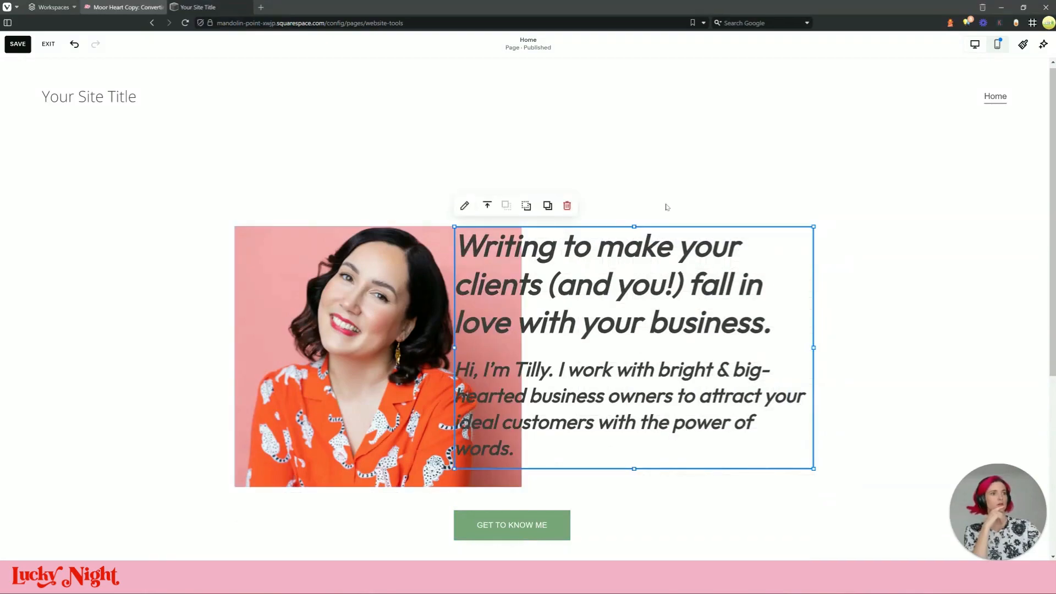
left_click(401, 202)
Add a shape block to the hero and keep its blend mode at Normal
left_click(44, 160)
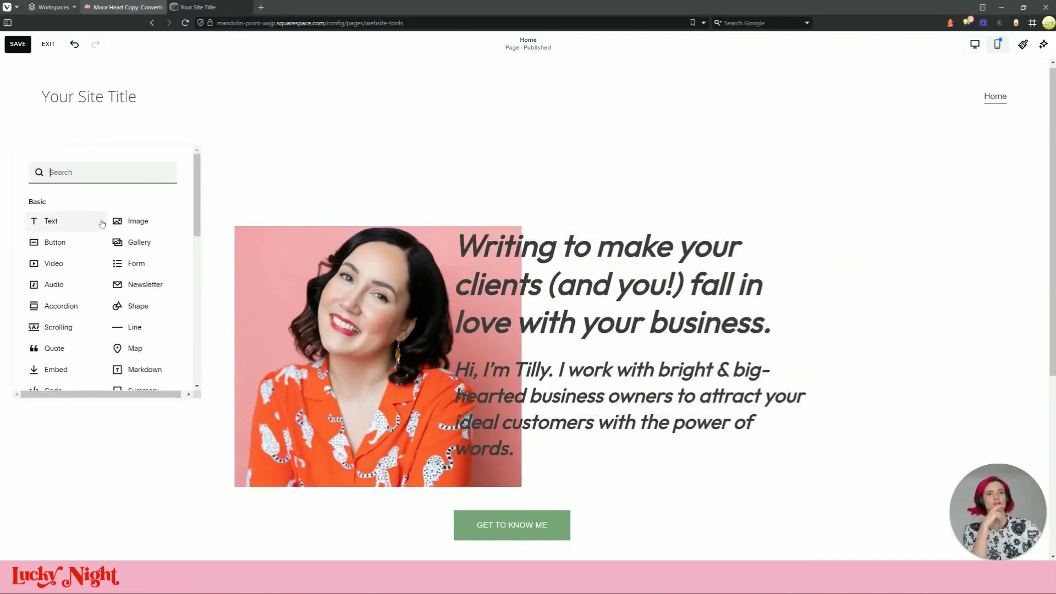
scroll(137, 281, "down", 2)
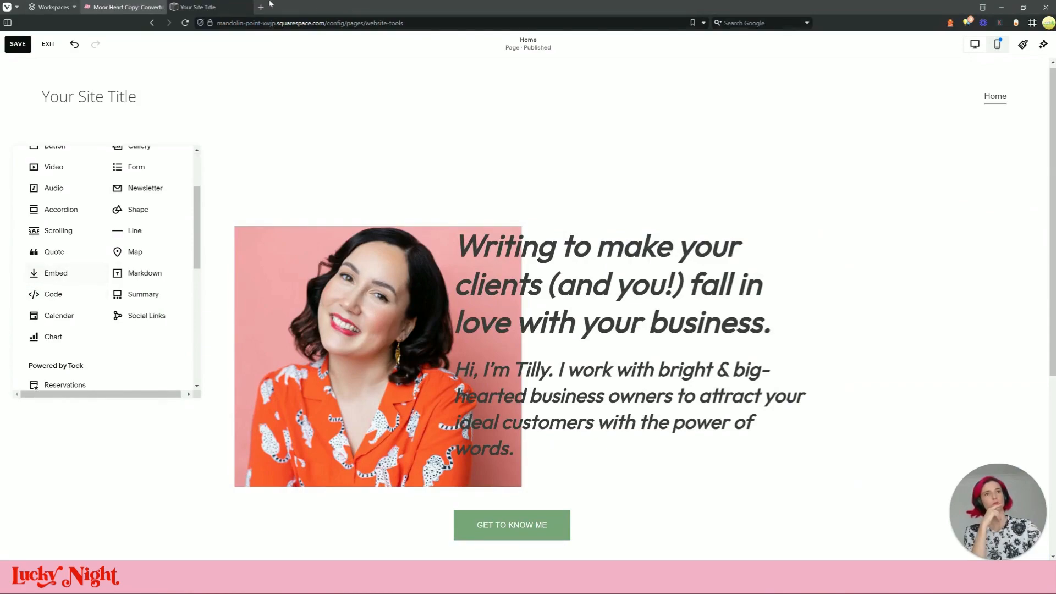
scroll(140, 165, "down", 1)
left_click(139, 162)
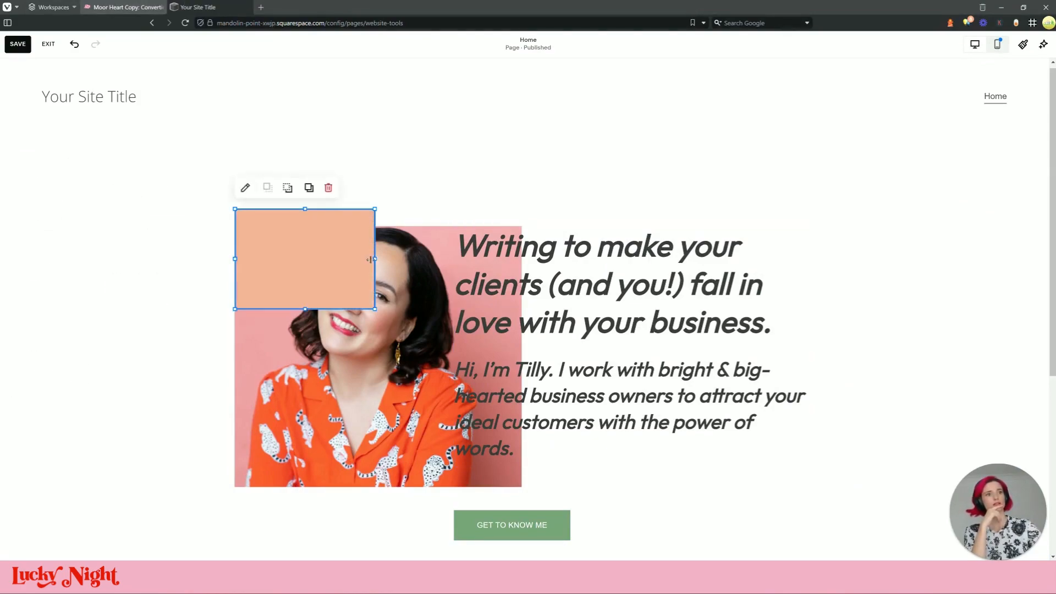
left_click(245, 188)
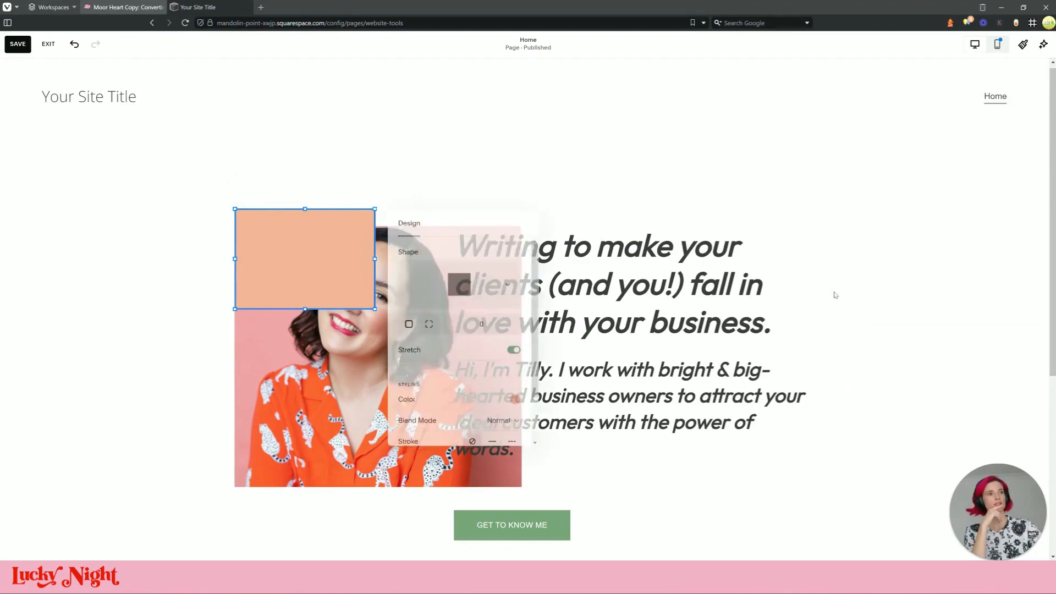
scroll(447, 361, "down", 1)
left_click(502, 376)
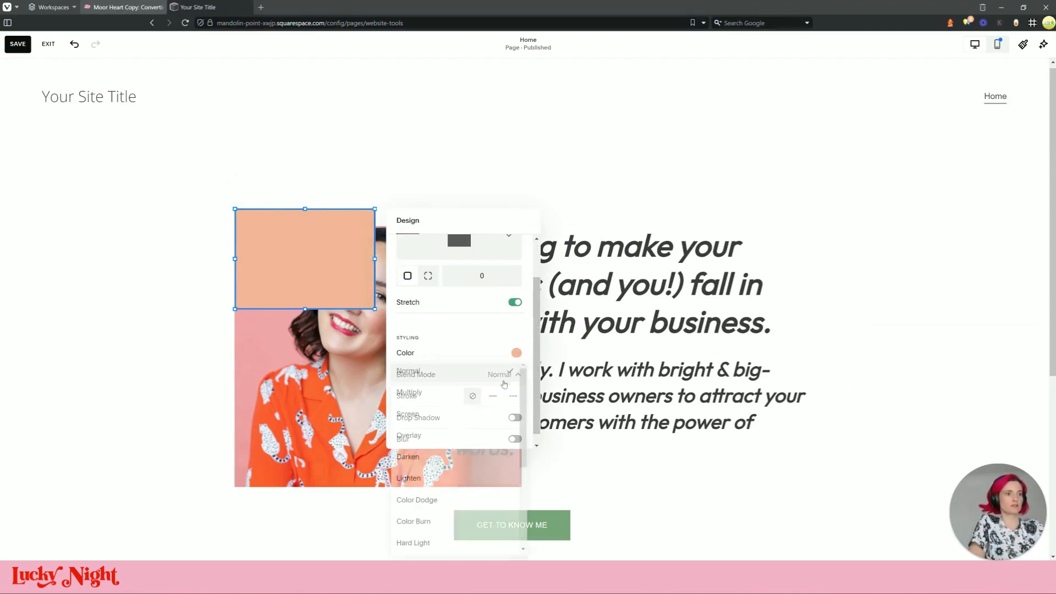
left_click(503, 379)
Review the shape's colour options, keep the peach palette colour, and move it right of the photo
left_click(507, 359)
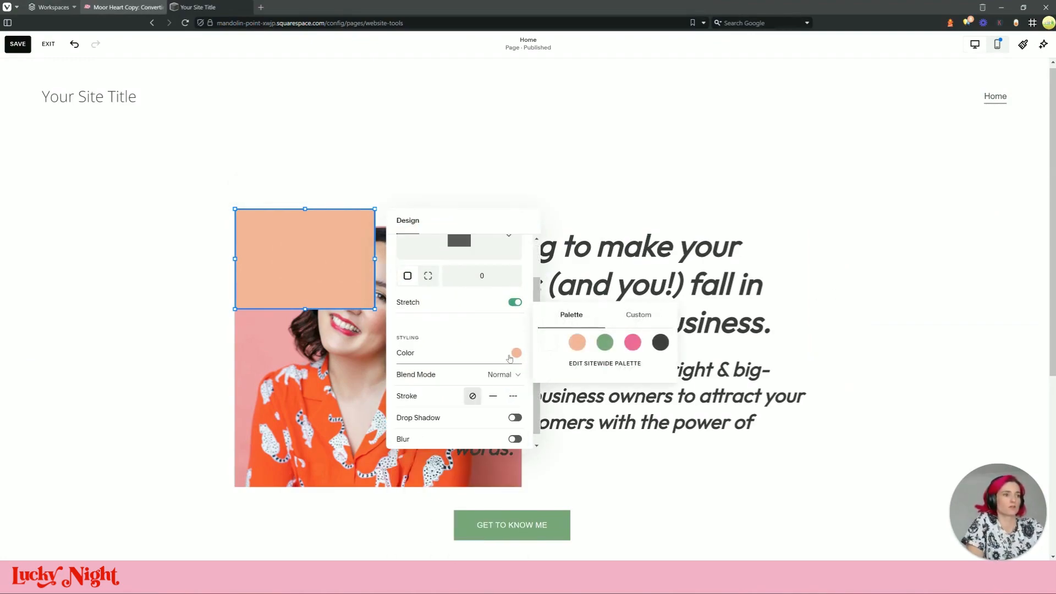
left_click(641, 317)
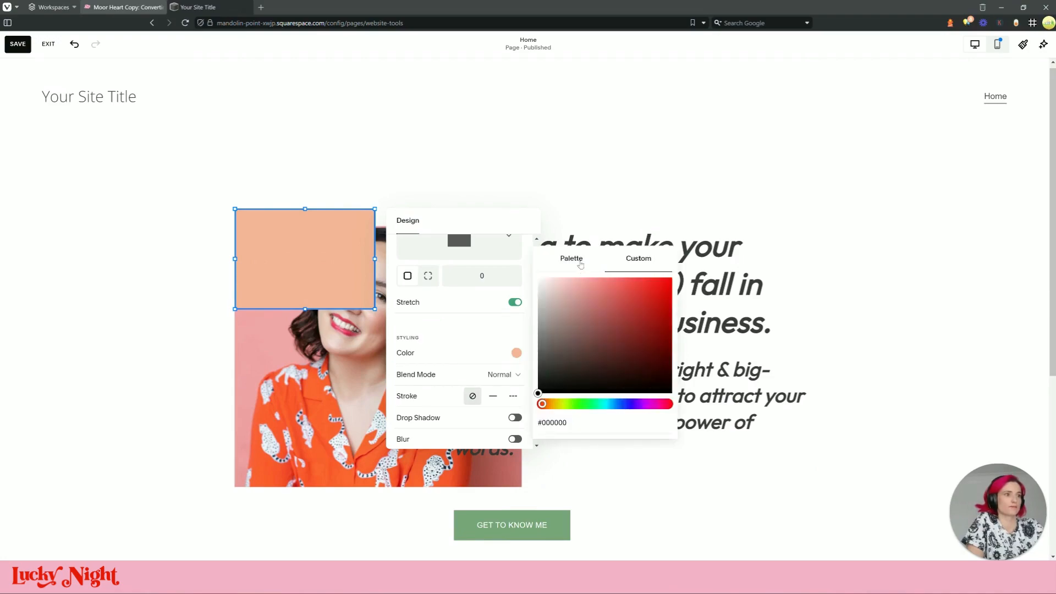
left_click(580, 265)
scroll(455, 414, "down", 1)
scroll(490, 376, "up", 3)
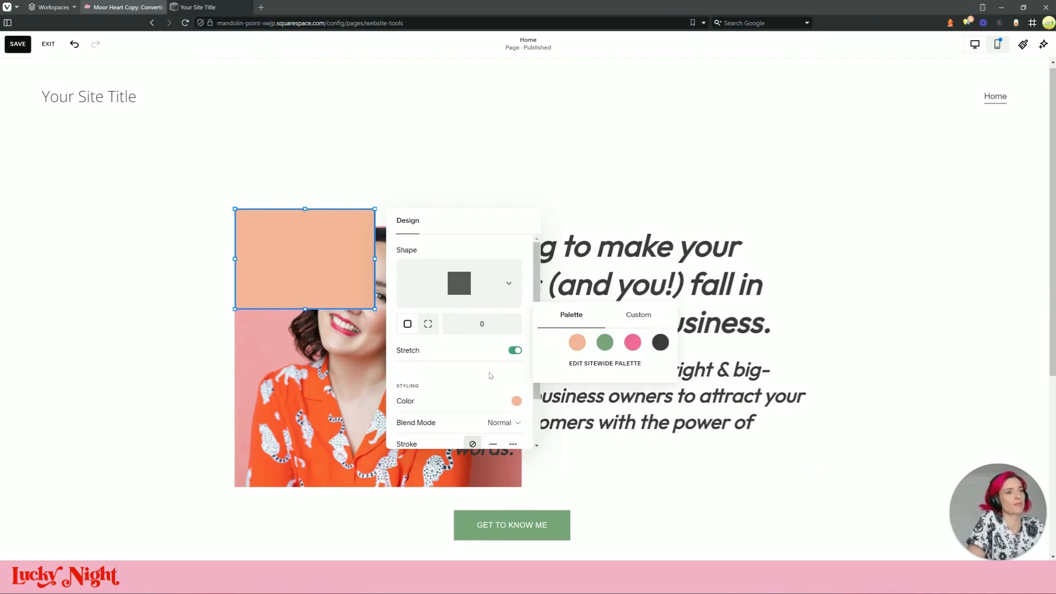
left_click(290, 240)
left_click_drag(318, 255, 520, 261)
Stretch the peach shape over the text and inspect the reference's div.css-1pqwn66 gradient container
left_click_drag(570, 309, 819, 485)
left_click(124, 7)
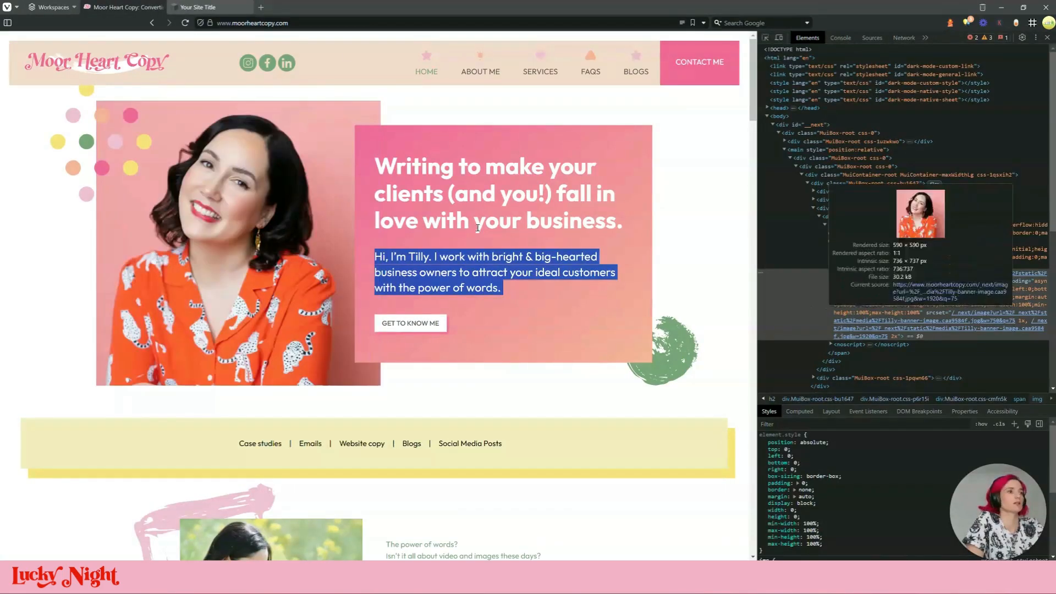
right_click(634, 163)
mouse_move(674, 347)
left_click(819, 377)
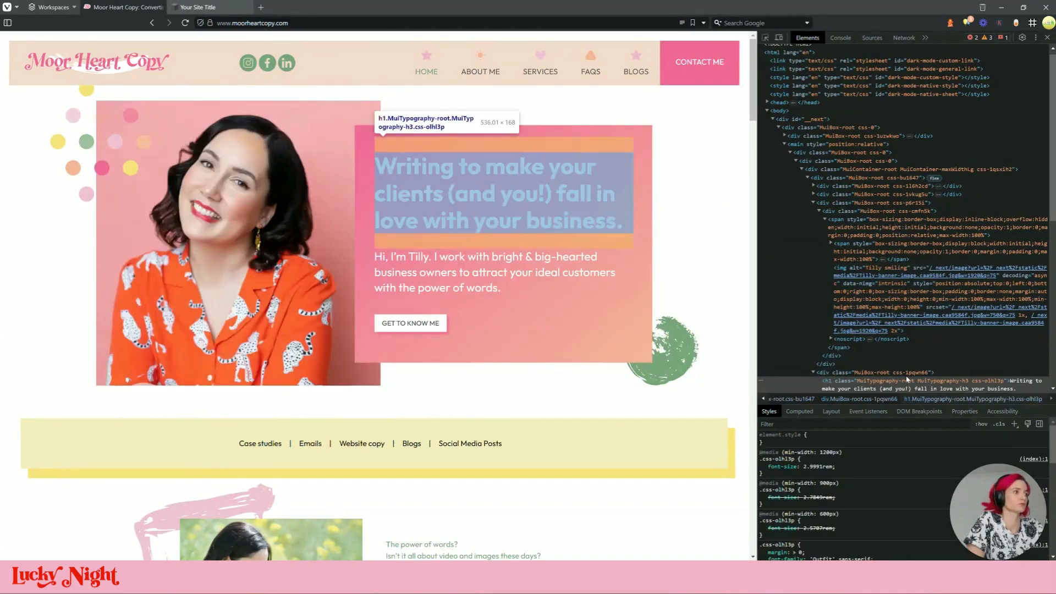
left_click(907, 378)
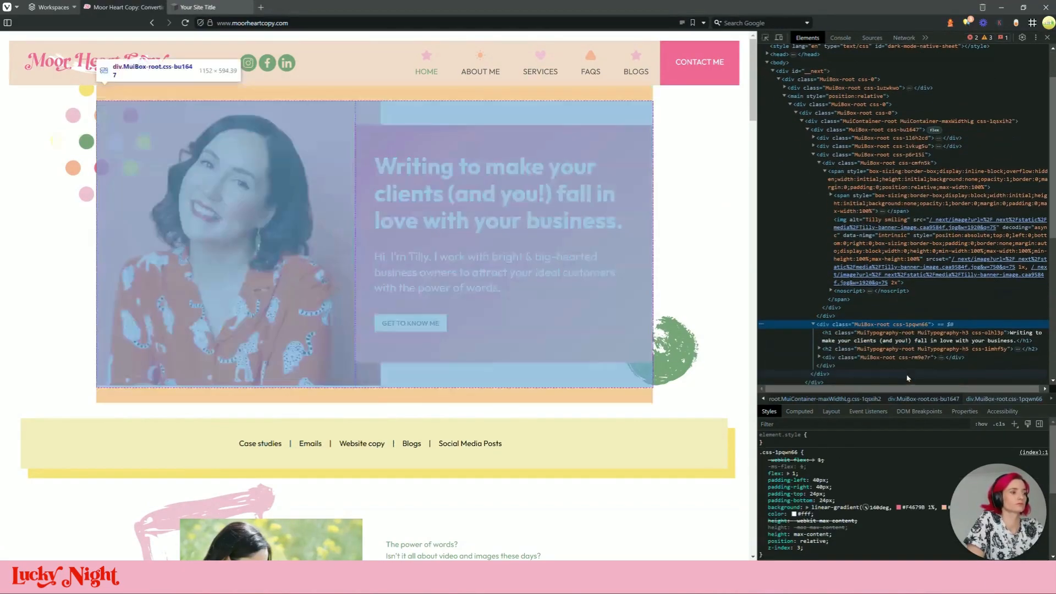
left_click(198, 7)
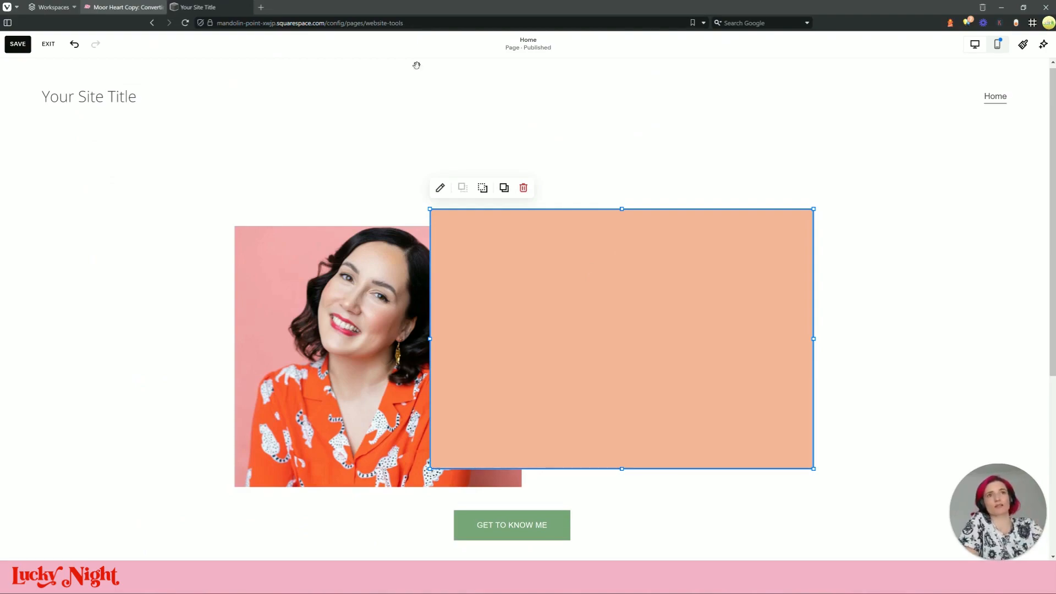
left_click(151, 7)
scroll(542, 336, "down", 13)
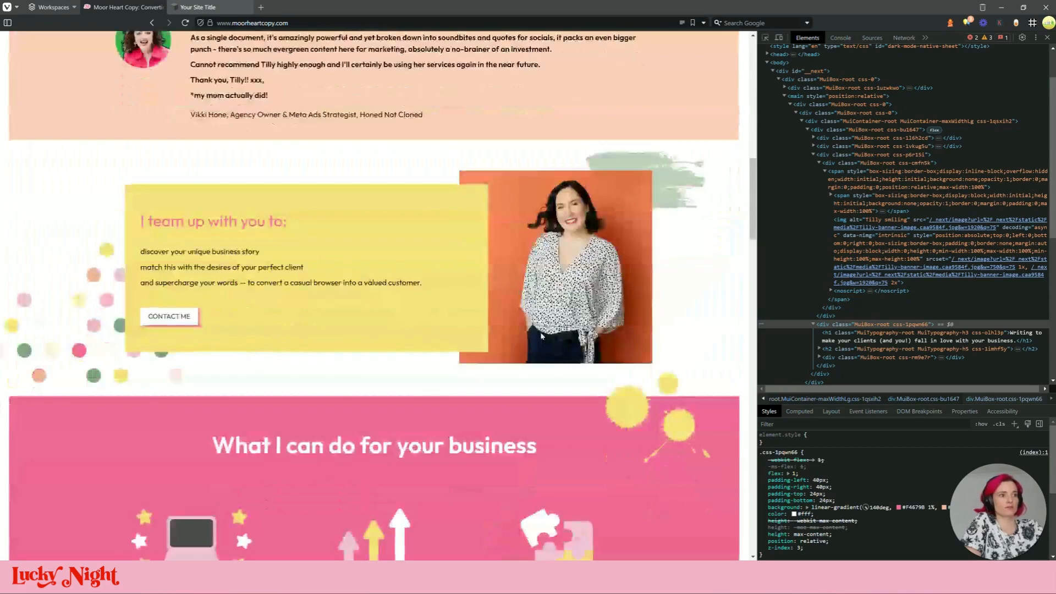
scroll(542, 335, "down", 20)
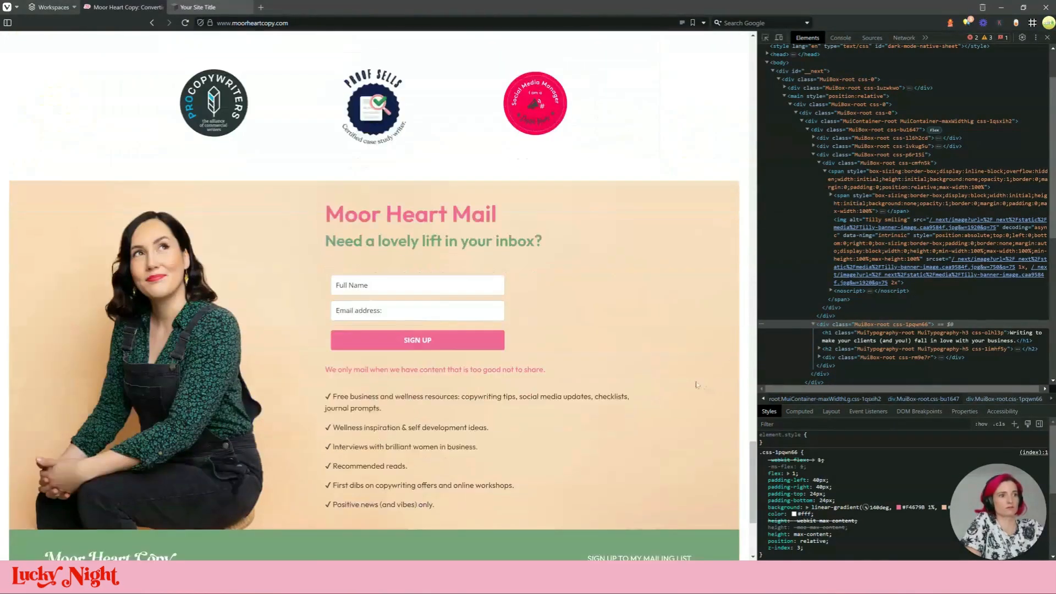
scroll(696, 385, "up", 20)
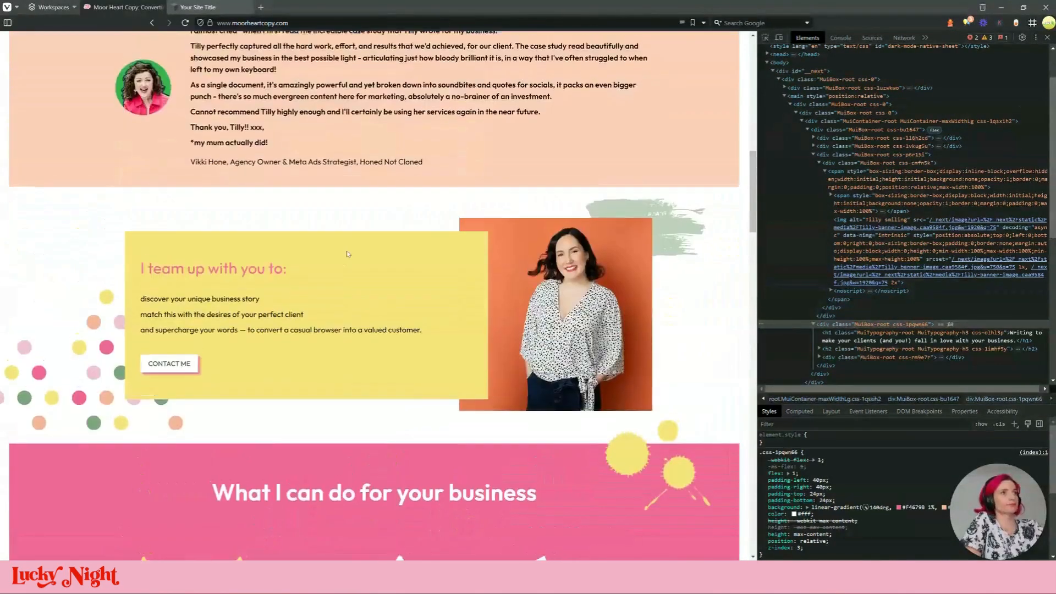
scroll(347, 255, "up", 15)
left_click(480, 71)
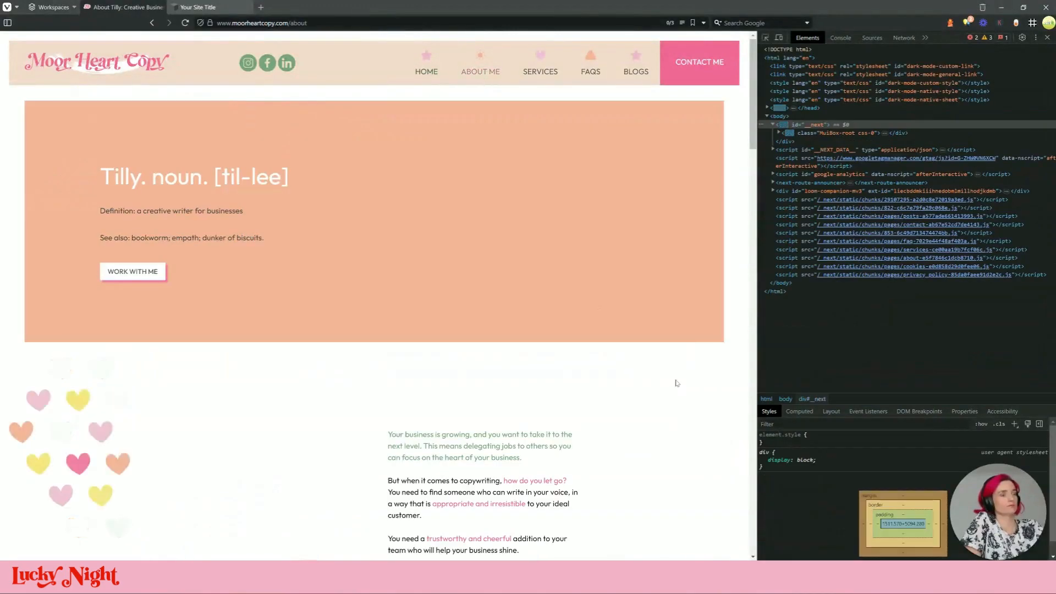
scroll(677, 383, "down", 20)
scroll(624, 372, "down", 5)
scroll(600, 341, "up", 15)
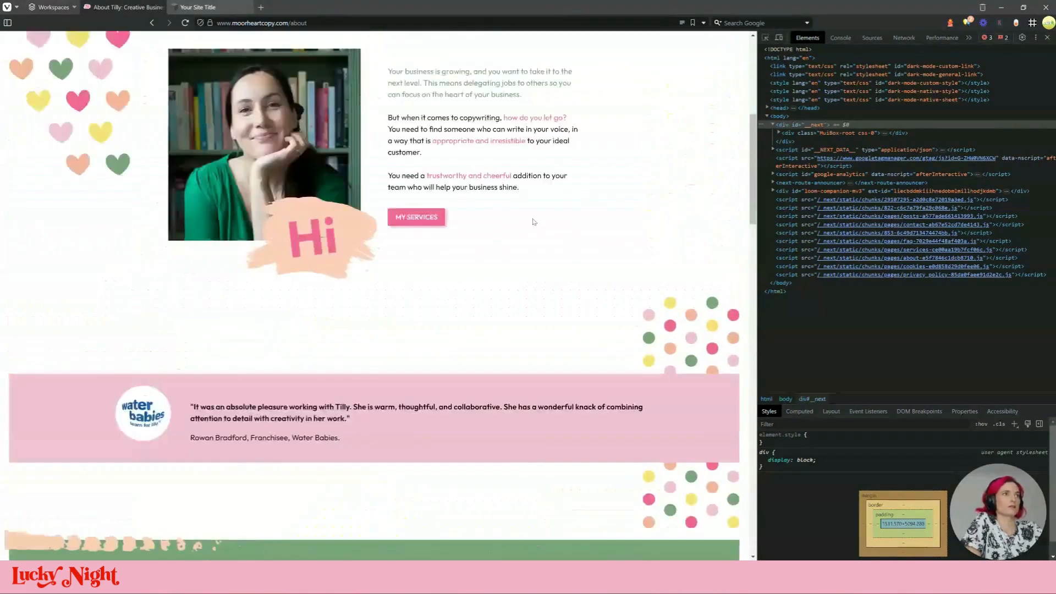
scroll(532, 221, "up", 10)
left_click(540, 70)
scroll(495, 275, "down", 5)
scroll(462, 369, "up", 5)
scroll(462, 367, "down", 20)
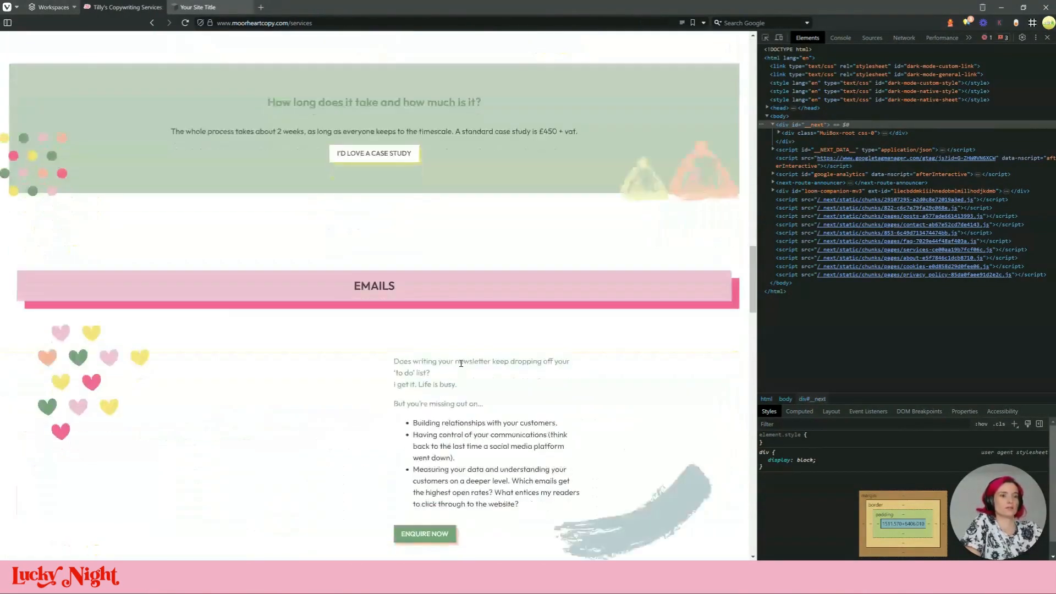
scroll(461, 363, "down", 15)
scroll(460, 356, "up", 3)
scroll(460, 358, "down", 10)
scroll(460, 358, "up", 10)
scroll(615, 98, "up", 20)
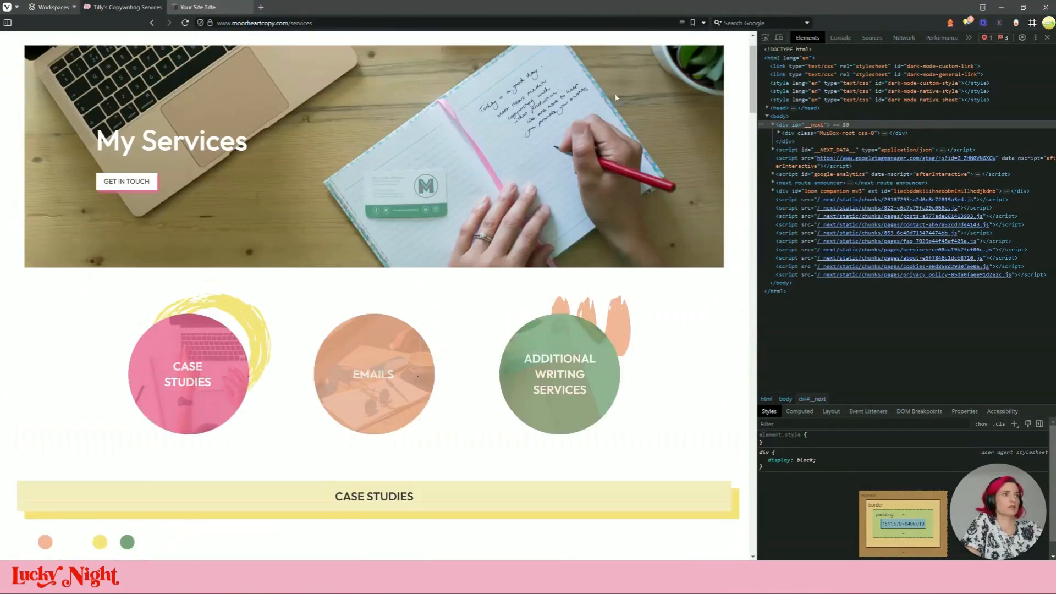
scroll(616, 98, "up", 2)
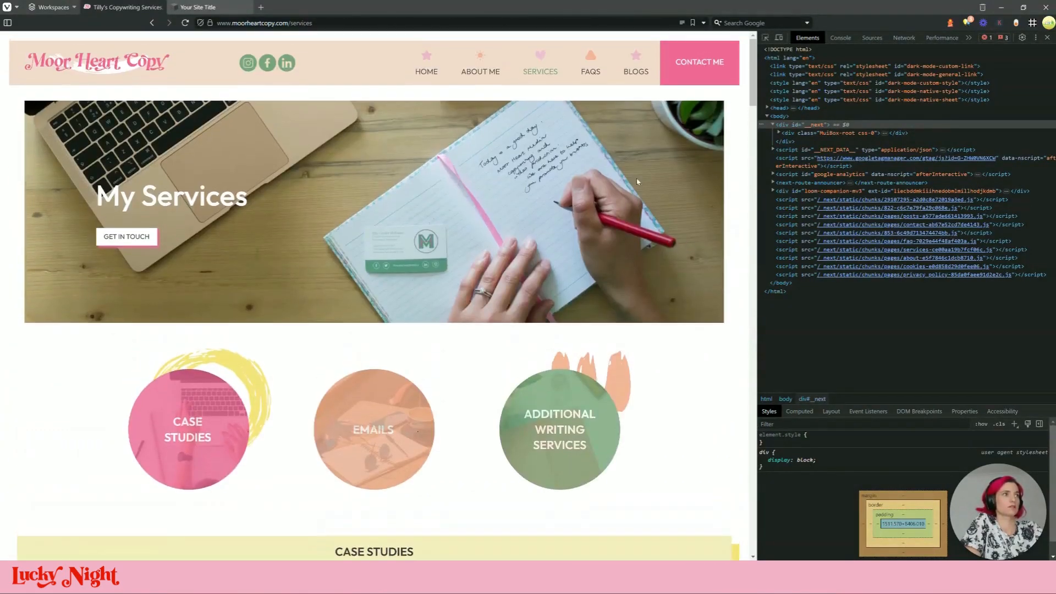
left_click(593, 70)
scroll(543, 309, "down", 20)
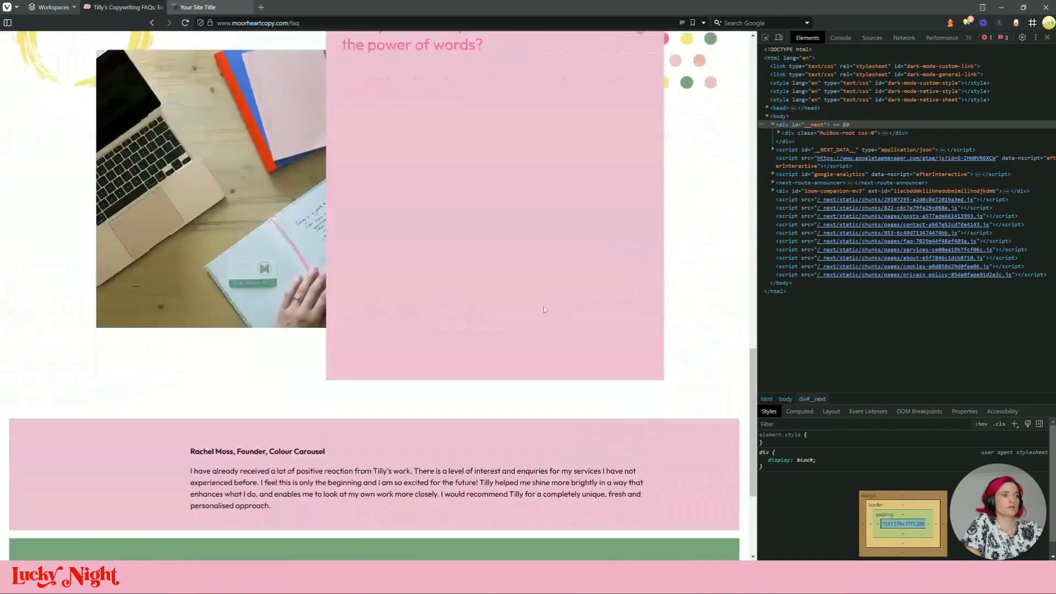
scroll(543, 309, "up", 20)
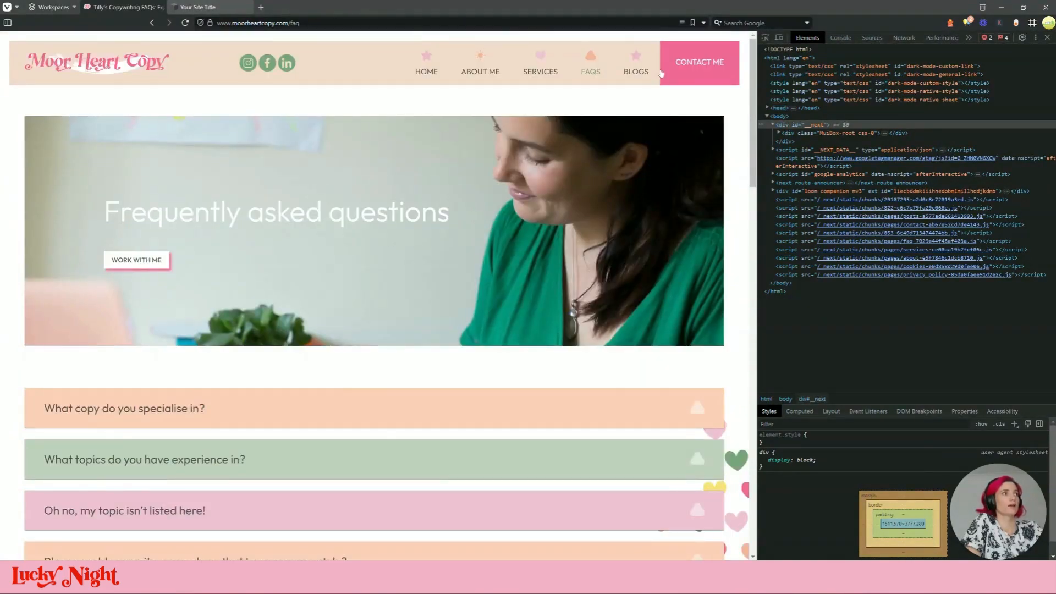
left_click(662, 70)
scroll(508, 370, "down", 8)
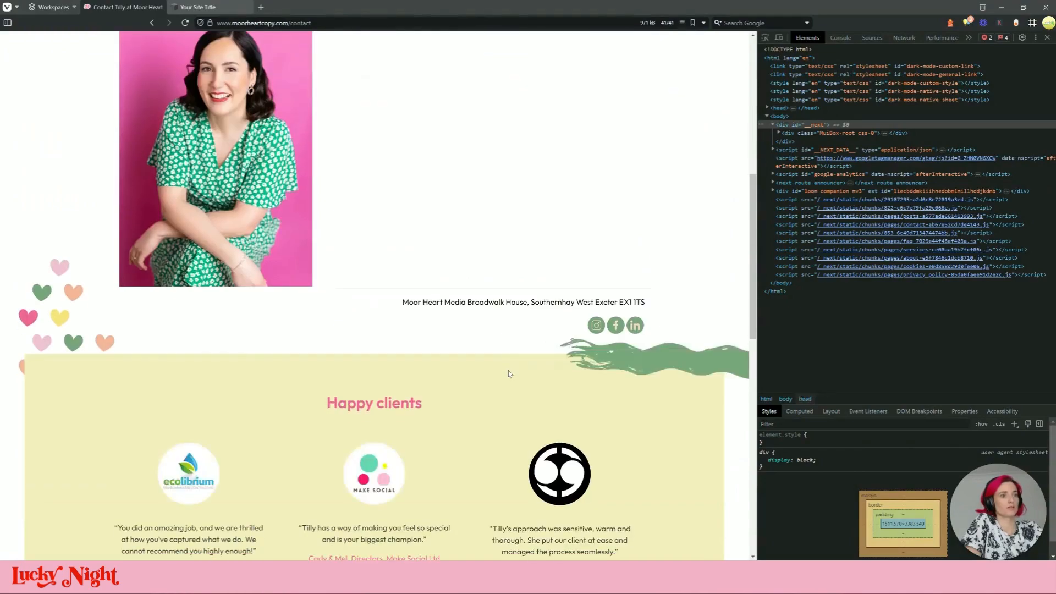
scroll(509, 370, "up", 8)
Send the peach shape behind the hero heading text block
left_click(212, 7)
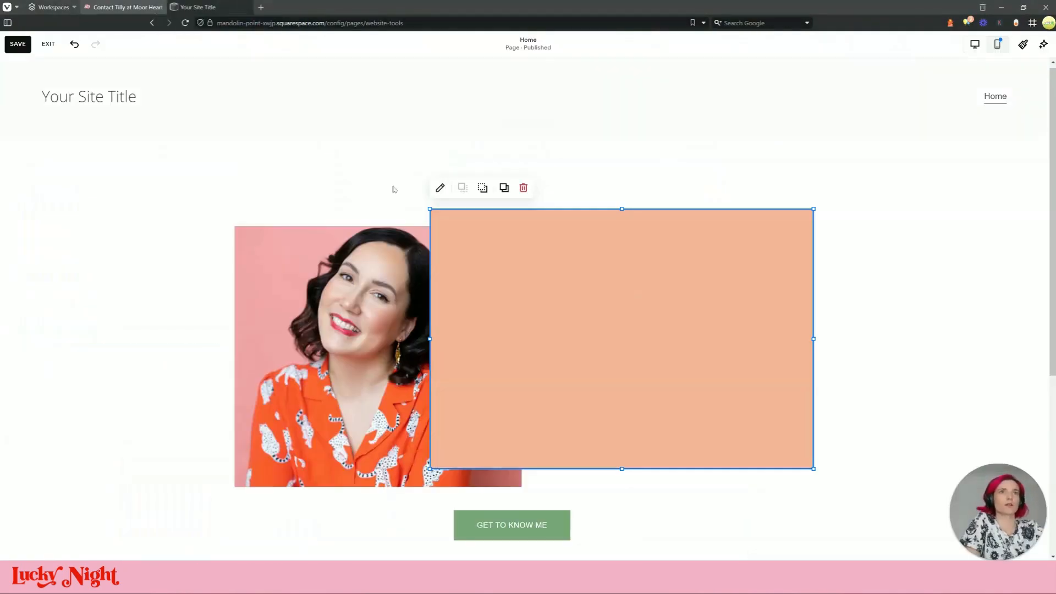
left_click(363, 310)
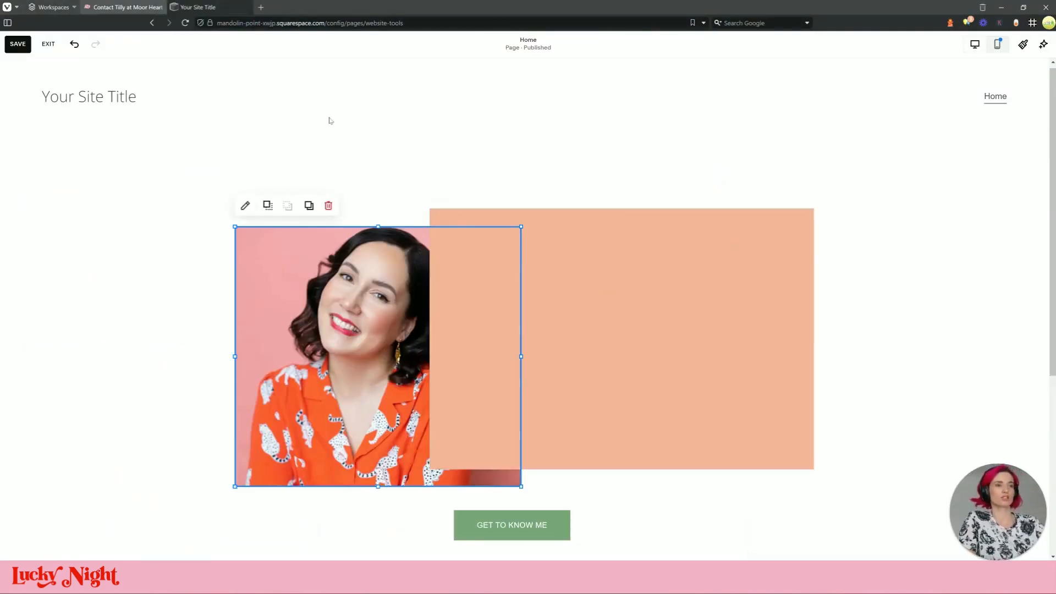
left_click(594, 311)
left_click(483, 189)
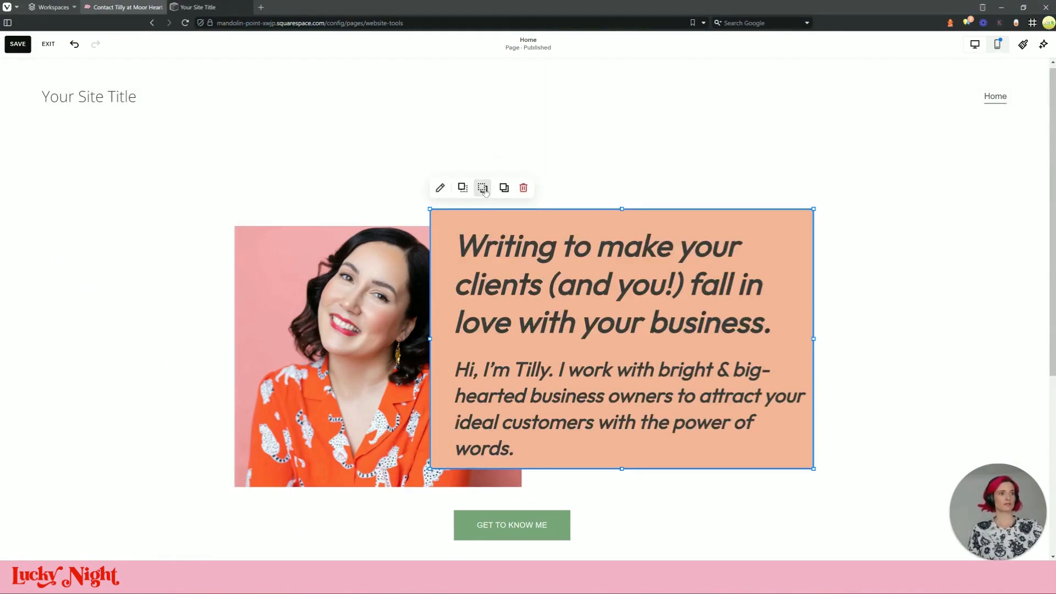
left_click_drag(620, 468, 642, 516)
scroll(387, 287, "down", 3)
left_click(386, 286)
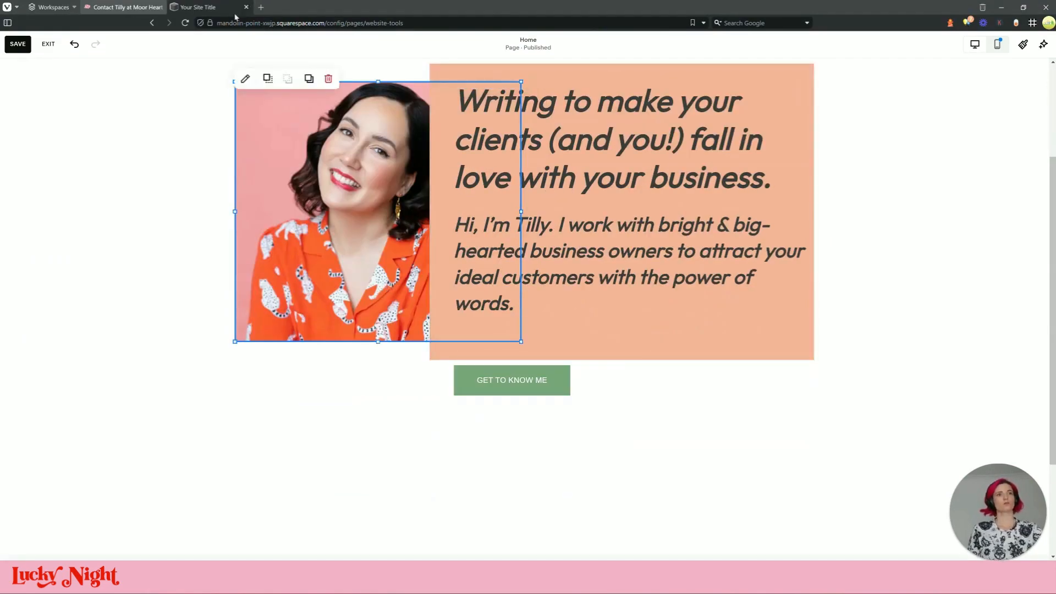
After checking the reference home page, save the page and open Site Styles
left_click(96, 8)
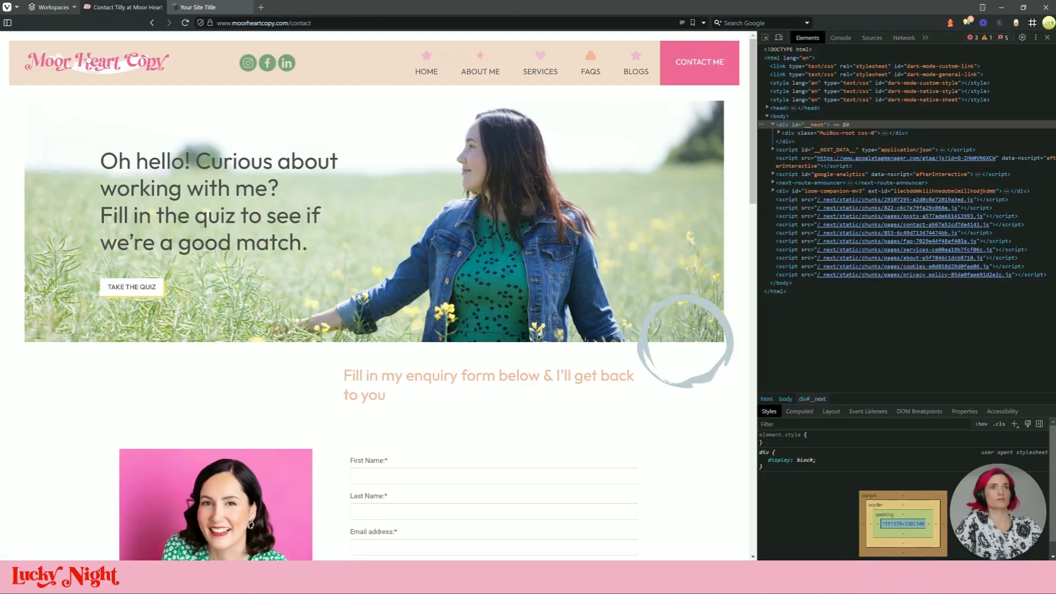
left_click(428, 70)
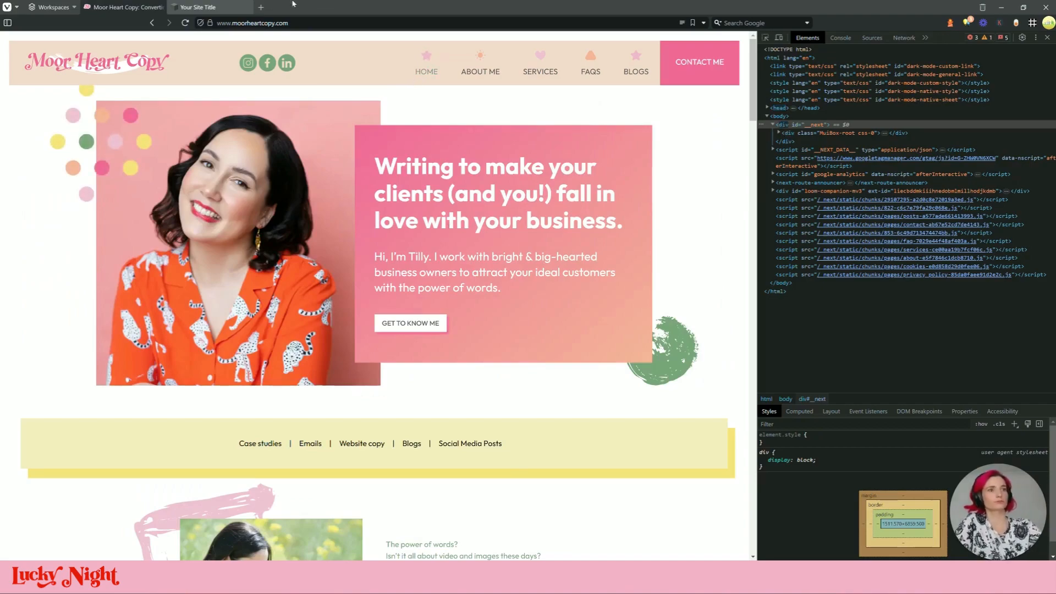
key("F12")
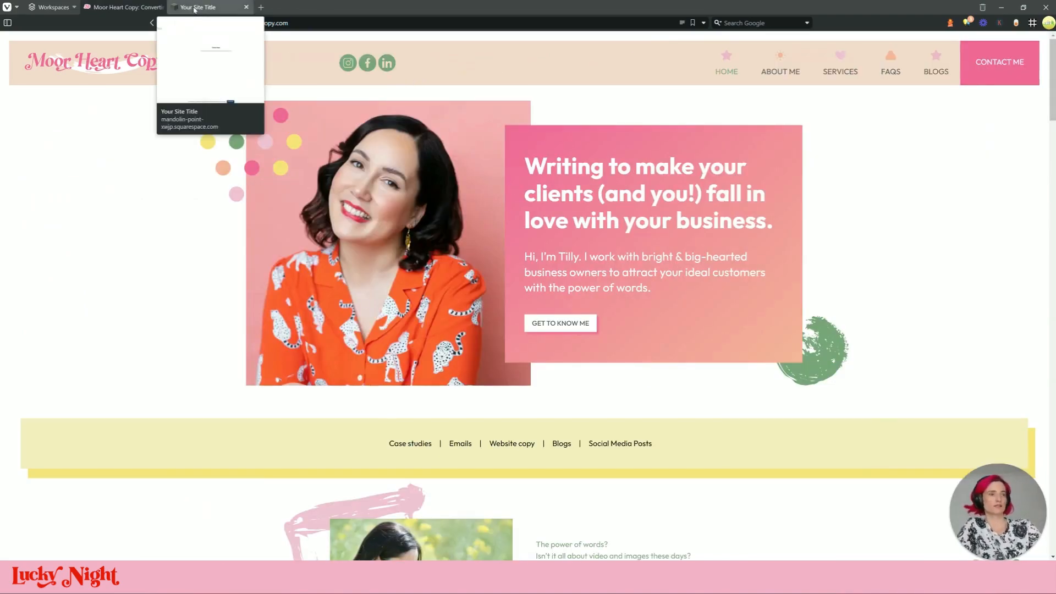
left_click(194, 9)
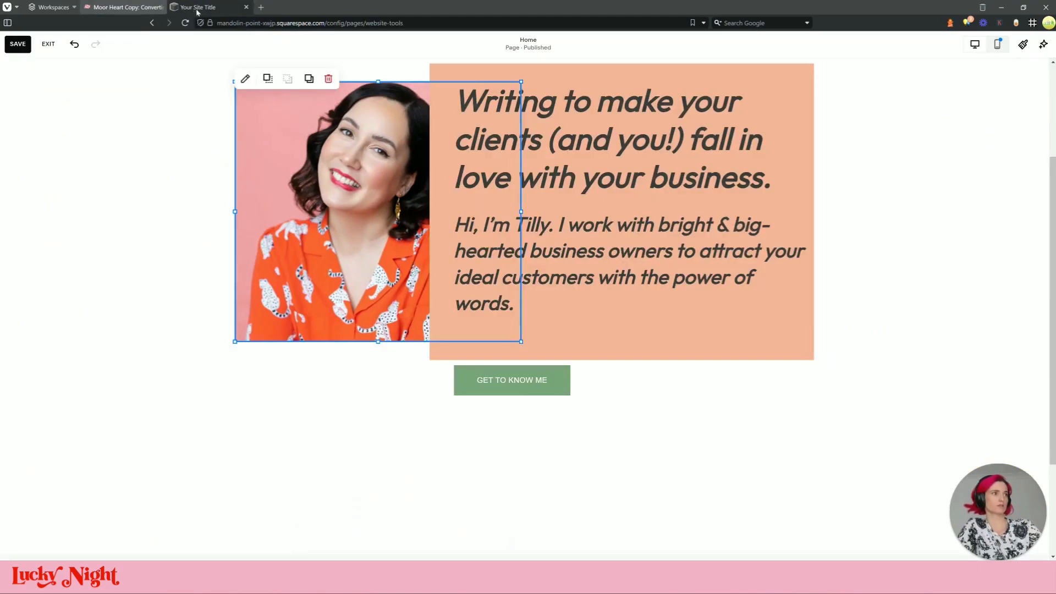
left_click(654, 195)
left_click(17, 44)
left_click(1023, 44)
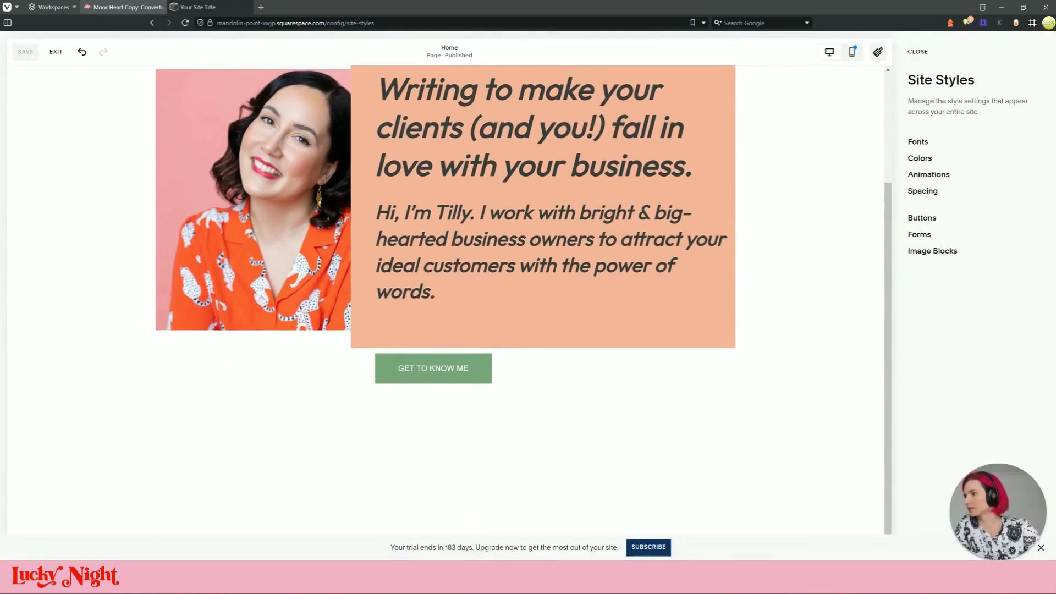
Inspect the reference site's heading in DevTools to read its 2.9991rem font size
left_click(124, 8)
right_click(176, 215)
right_click(641, 229)
left_click(634, 225)
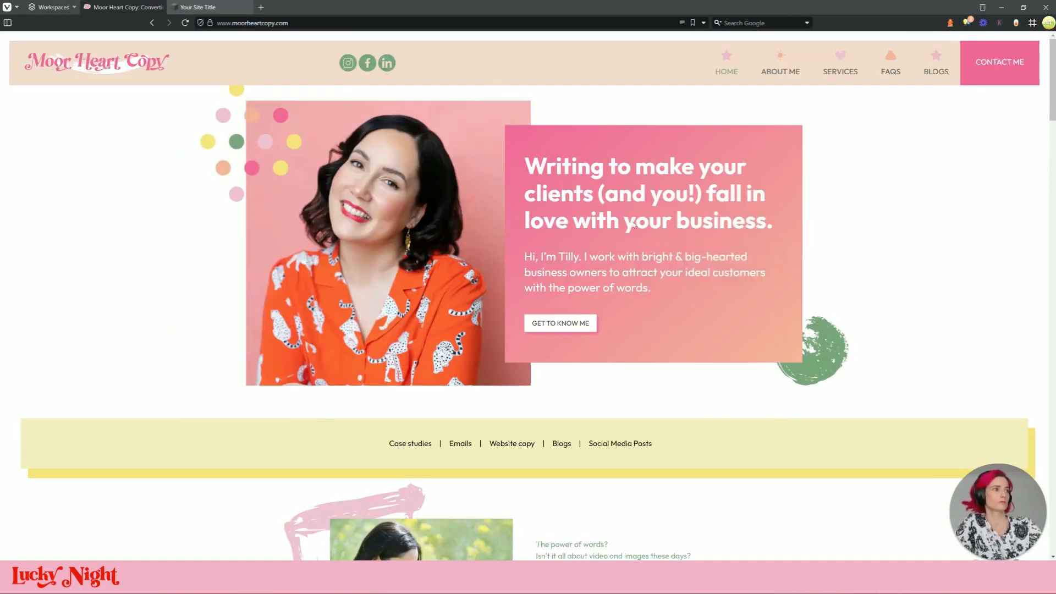
right_click(634, 225)
mouse_move(715, 405)
left_click(825, 433)
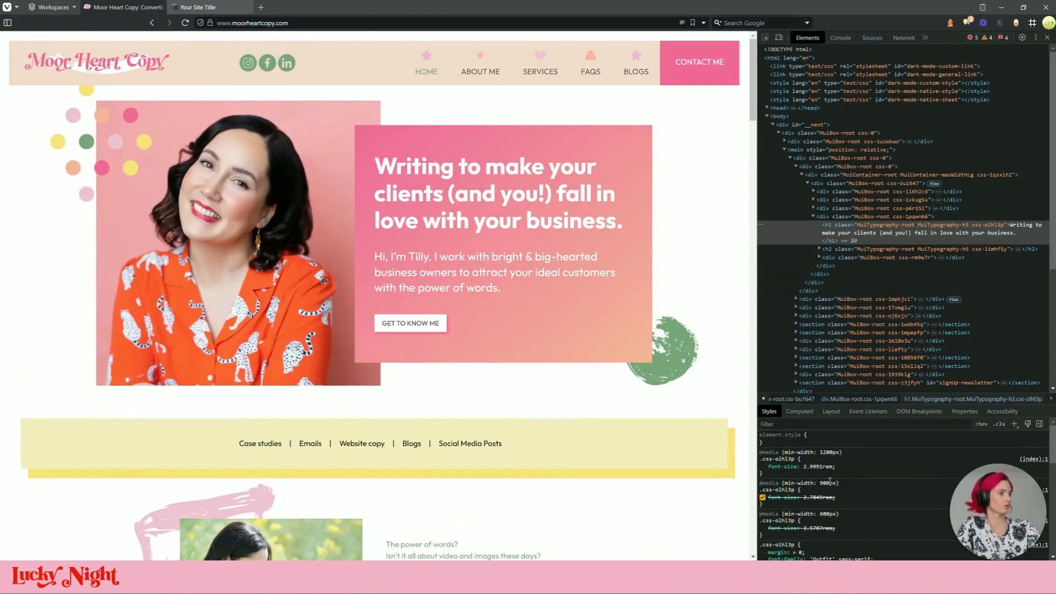
left_click(818, 467)
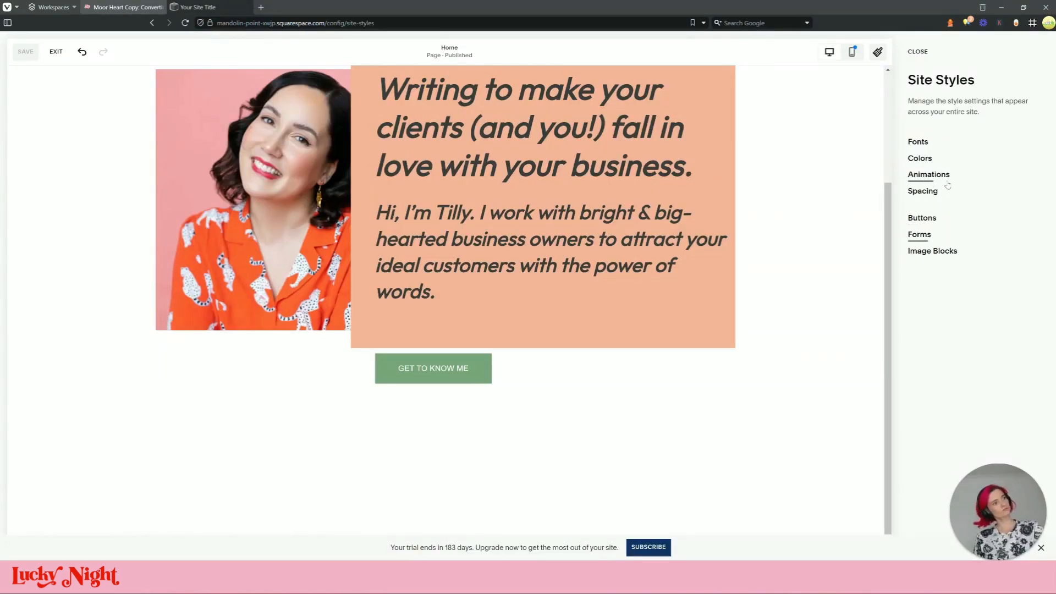
Set Heading 1 to 2.9991rem in Site Styles fonts, keeping the Normal style
left_click(933, 144)
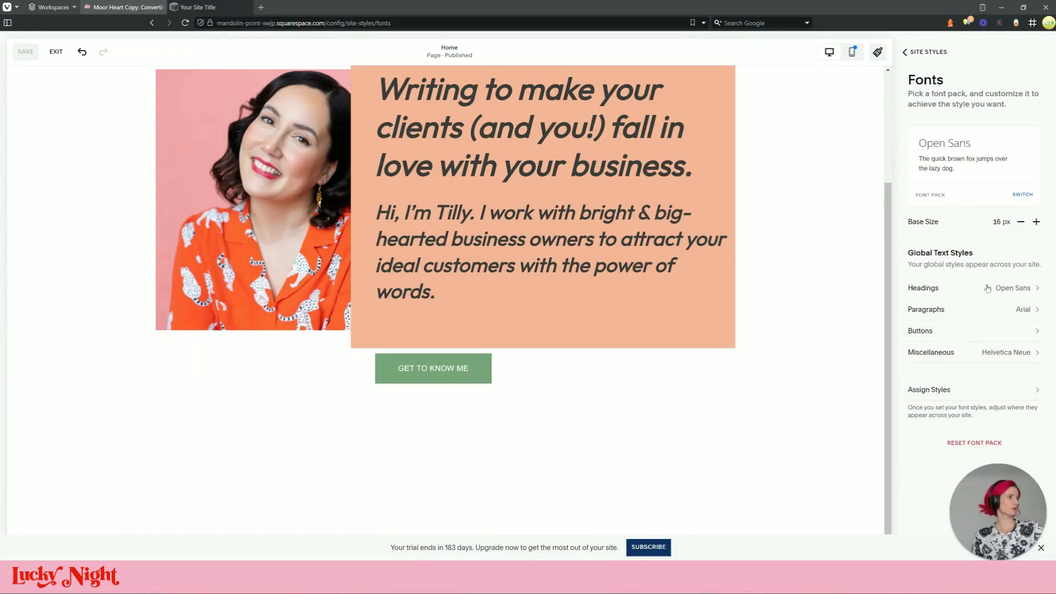
left_click(985, 288)
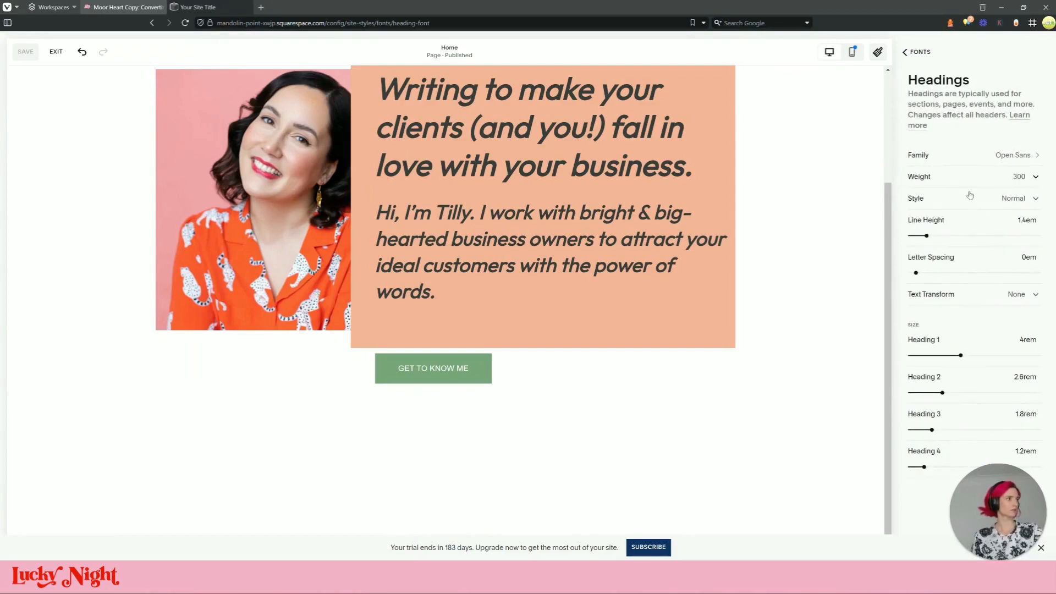
left_click(972, 204)
left_click(1048, 242)
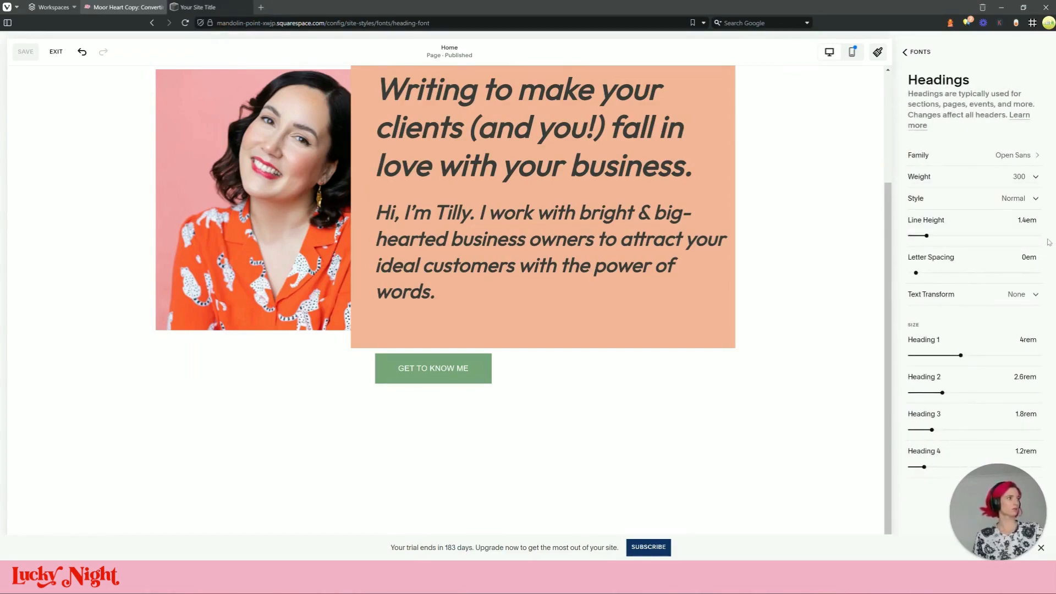
left_click(1025, 338)
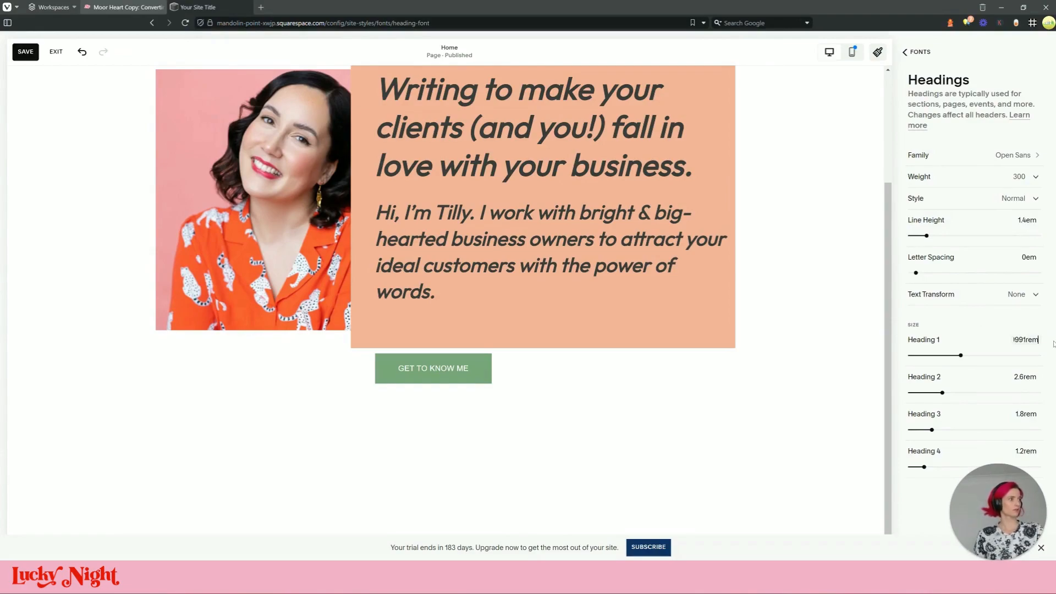
key("Return")
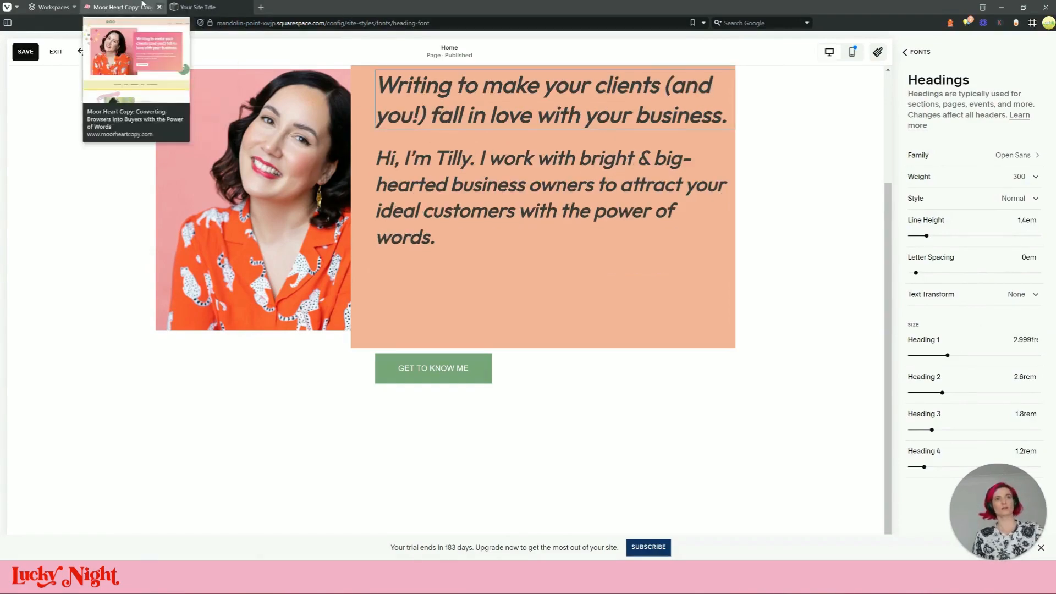
Set Heading 2 to 1.4993rem after checking the reference's h2 style
left_click(126, 7)
left_click(868, 249)
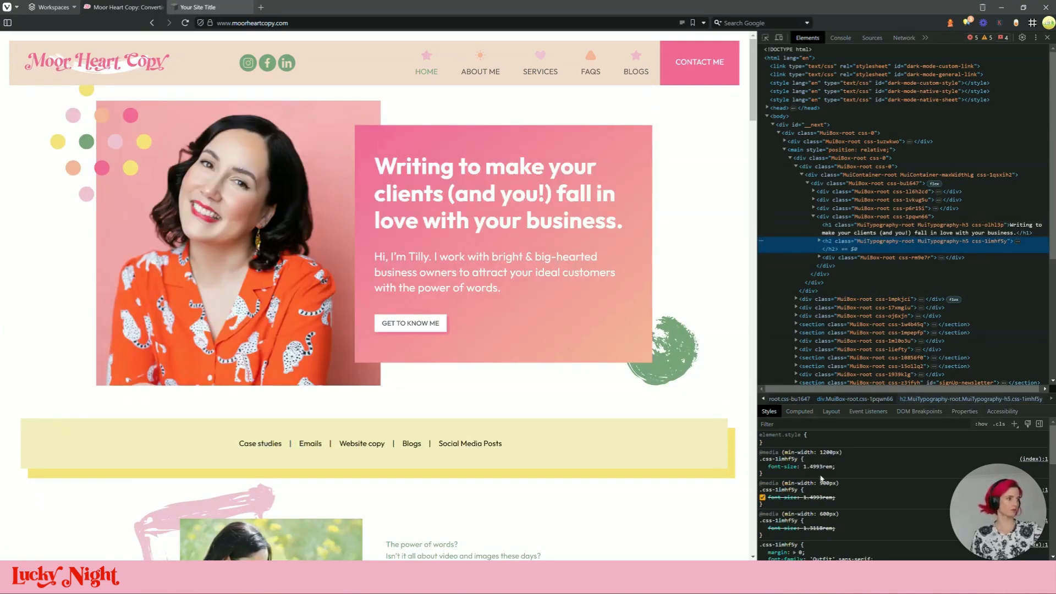
left_click(230, 4)
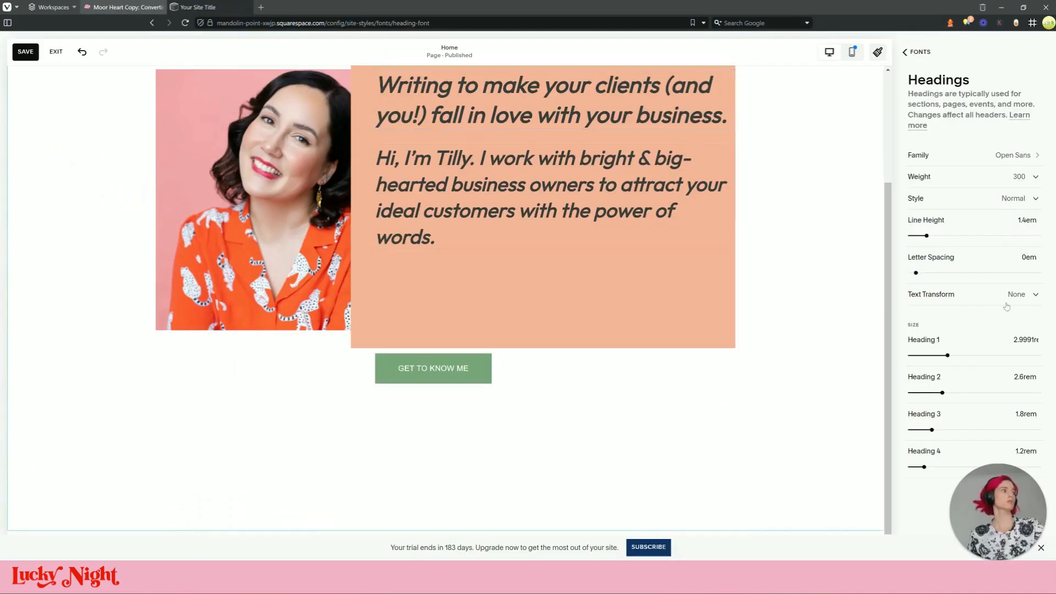
left_click(1028, 391)
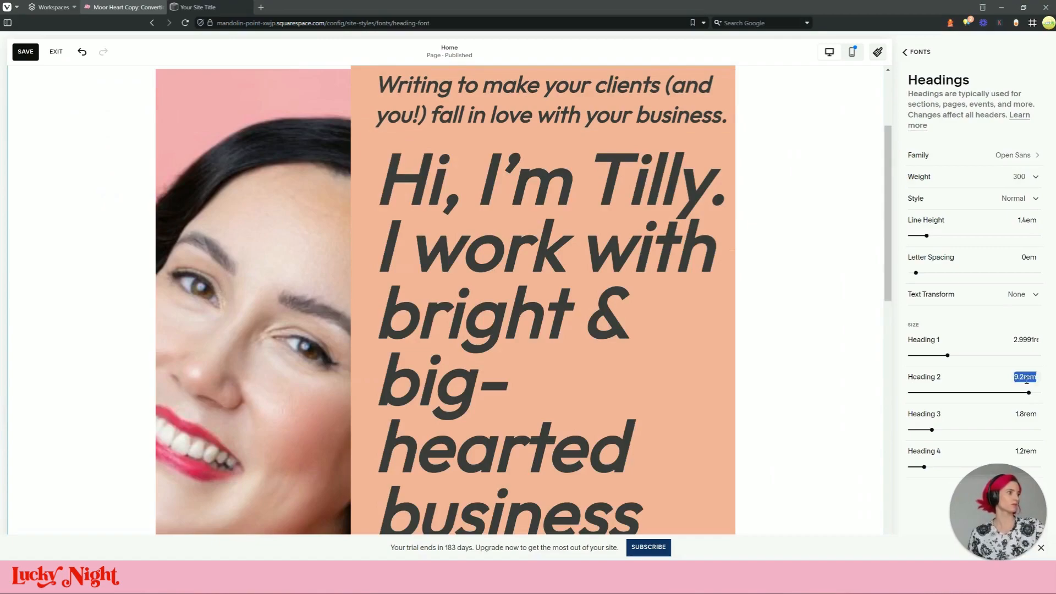
key("Return")
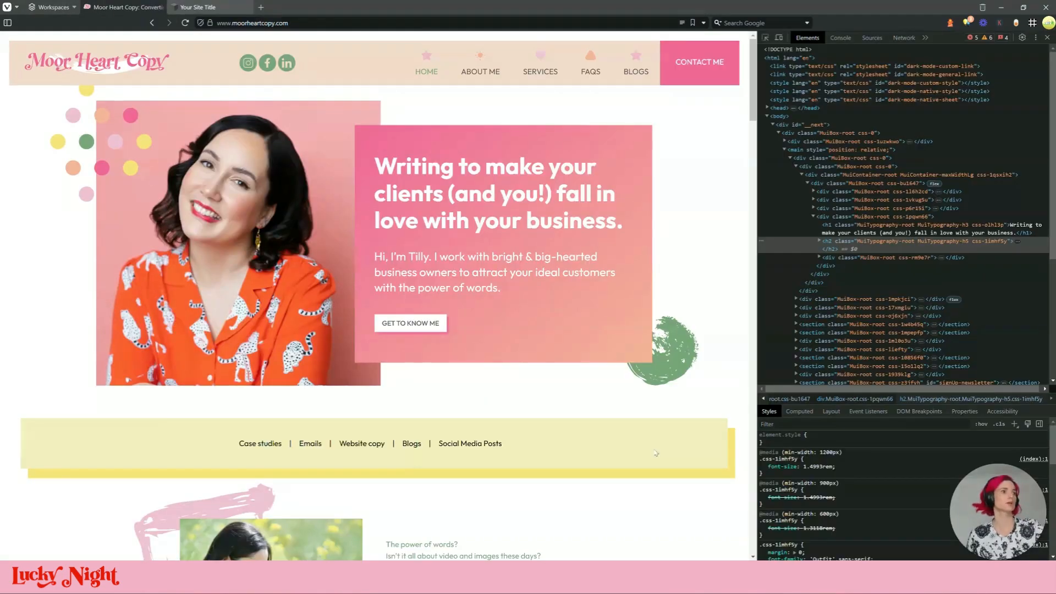
left_click(157, 7)
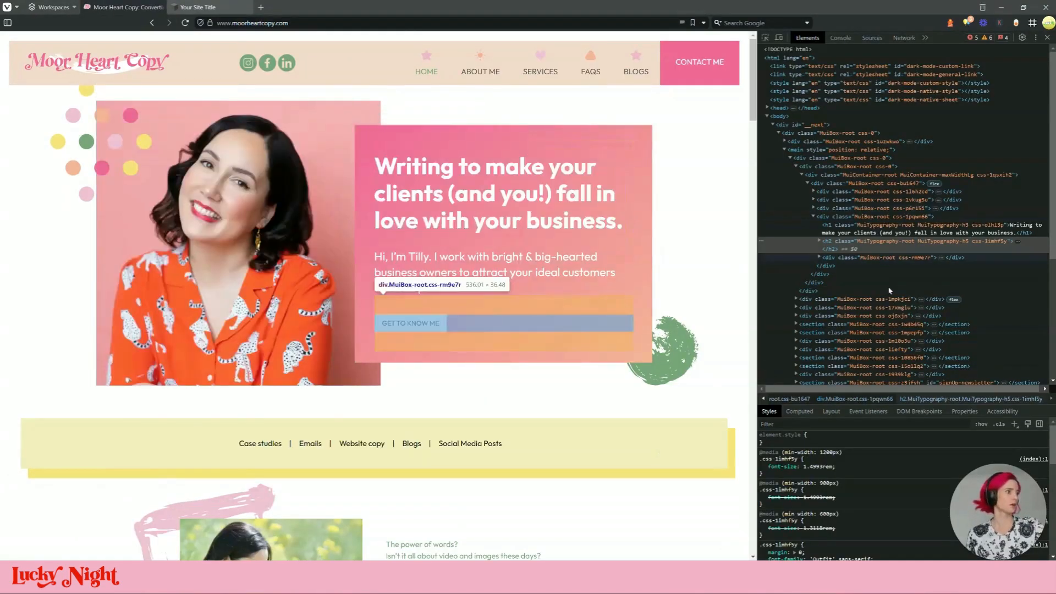
scroll(374, 297, "down", 3)
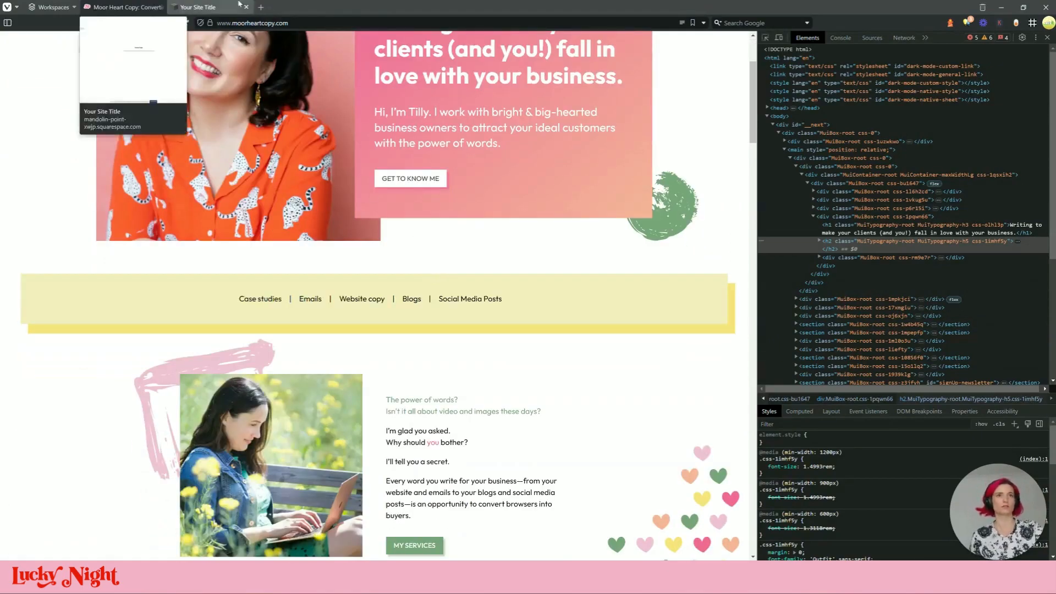
left_click(239, 2)
scroll(721, 257, "up", 3)
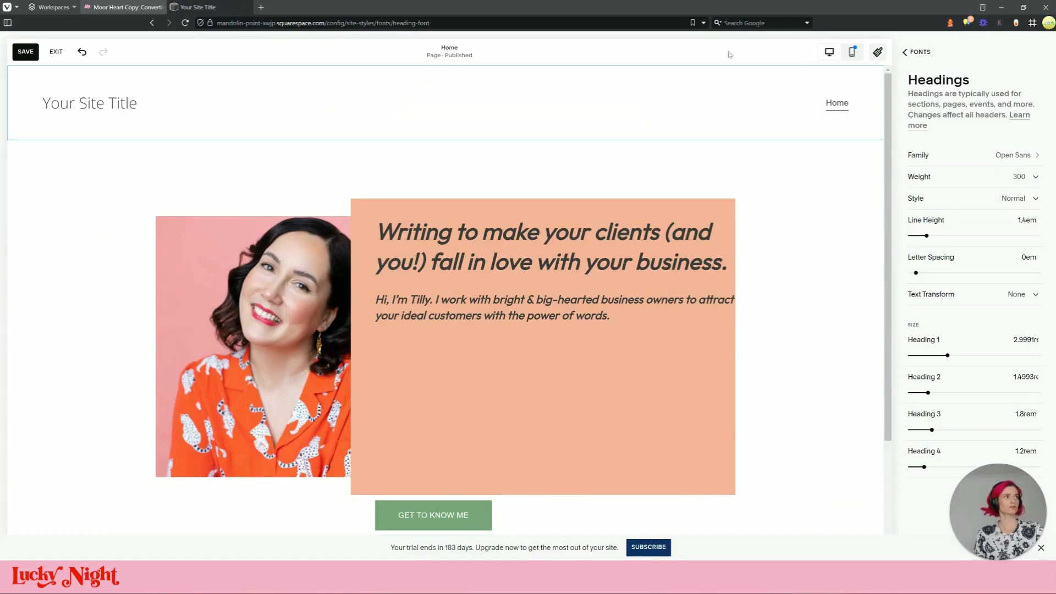
left_click(878, 51)
Narrow the heading text block so the text rewraps, comparing with the reference
scroll(512, 220, "down", 3)
scroll(513, 220, "up", 3)
left_click(656, 270)
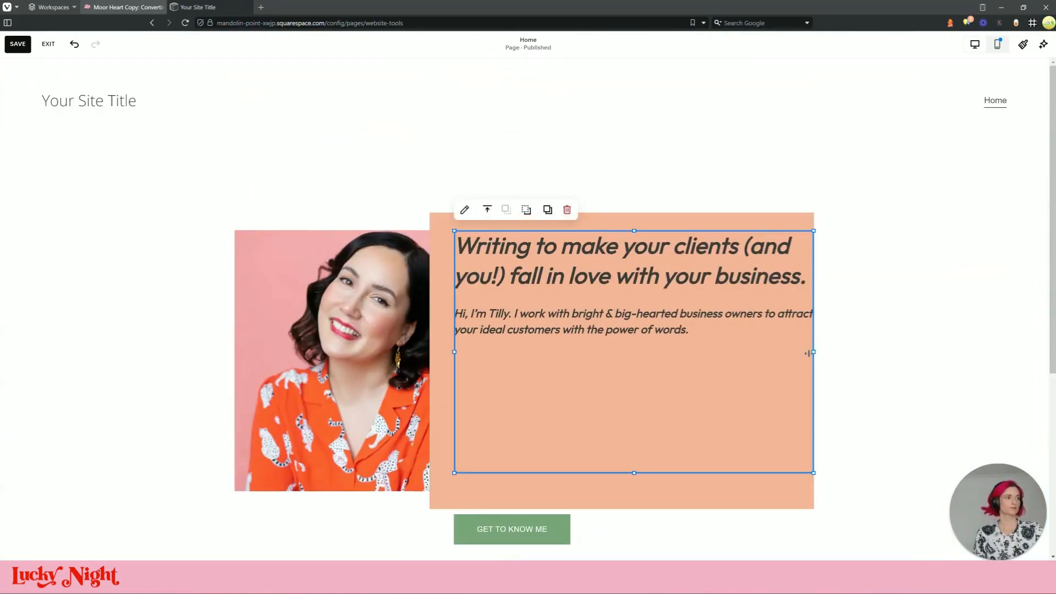
left_click_drag(814, 353, 765, 353)
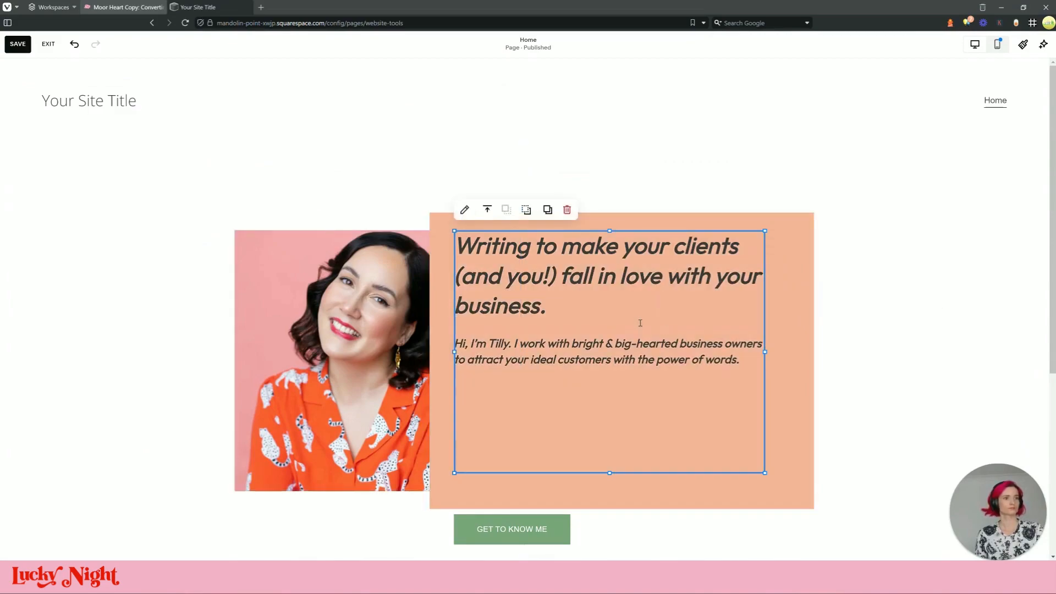
left_click(123, 8)
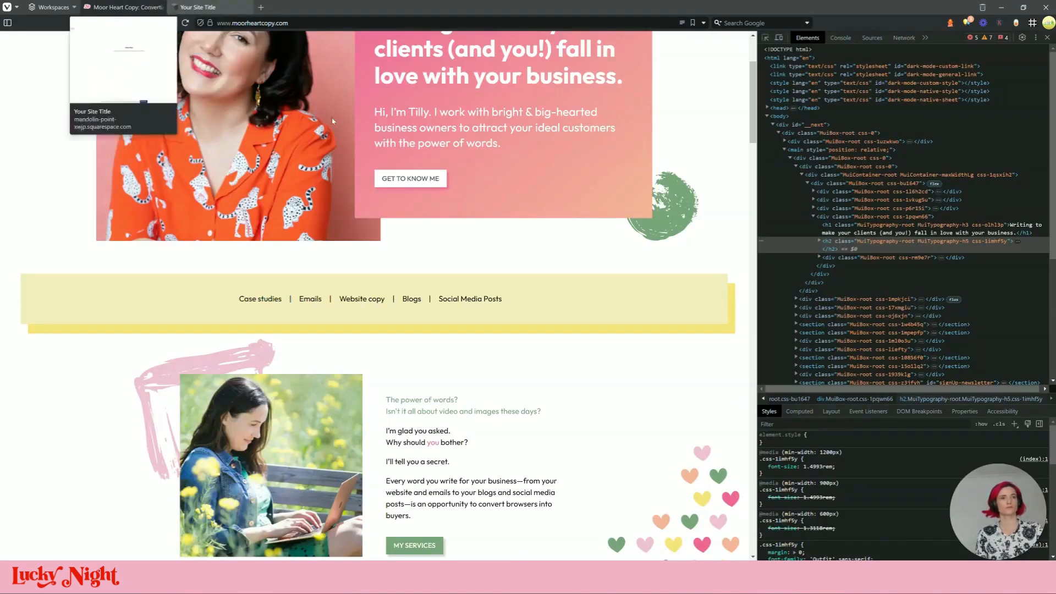
scroll(348, 314, "up", 3)
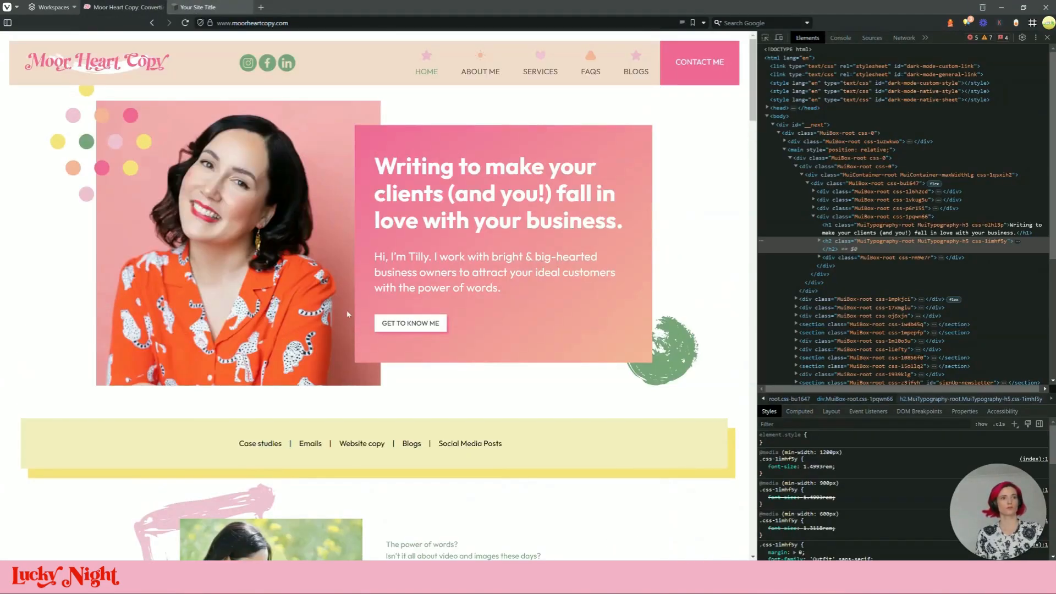
left_click(204, 8)
Extend the portrait image block downward
left_click(690, 209)
left_click(381, 231)
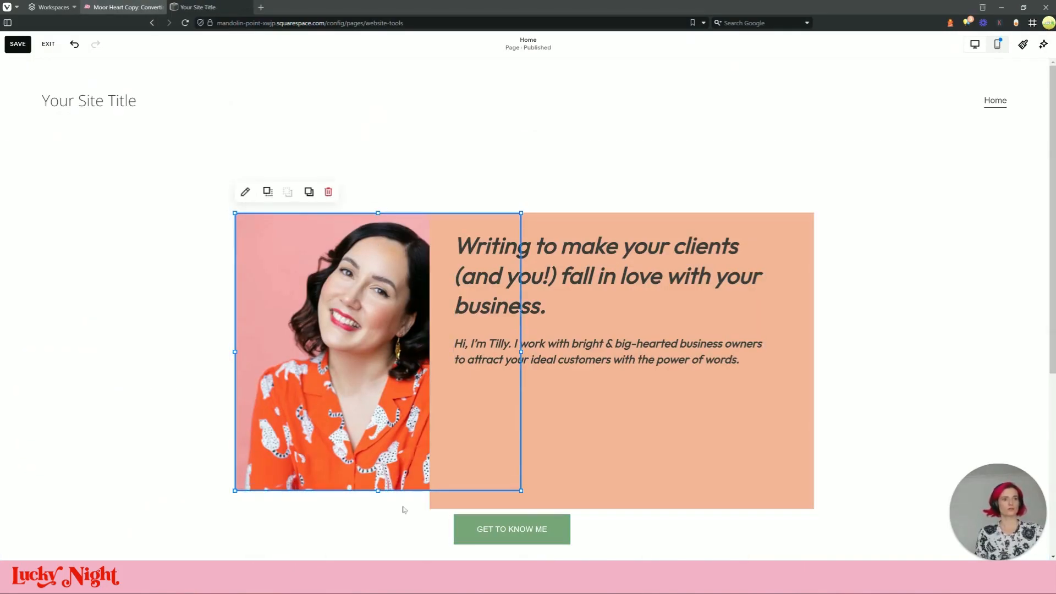
mouse_move(379, 491)
left_mouse_down()
mouse_move(389, 512)
mouse_move(388, 491)
left_mouse_up()
Reposition the text block: lower its top, shift its left edge right, shorten its bottom
left_click(621, 497)
left_click_drag(622, 509, 622, 472)
left_click_drag(621, 213, 620, 235)
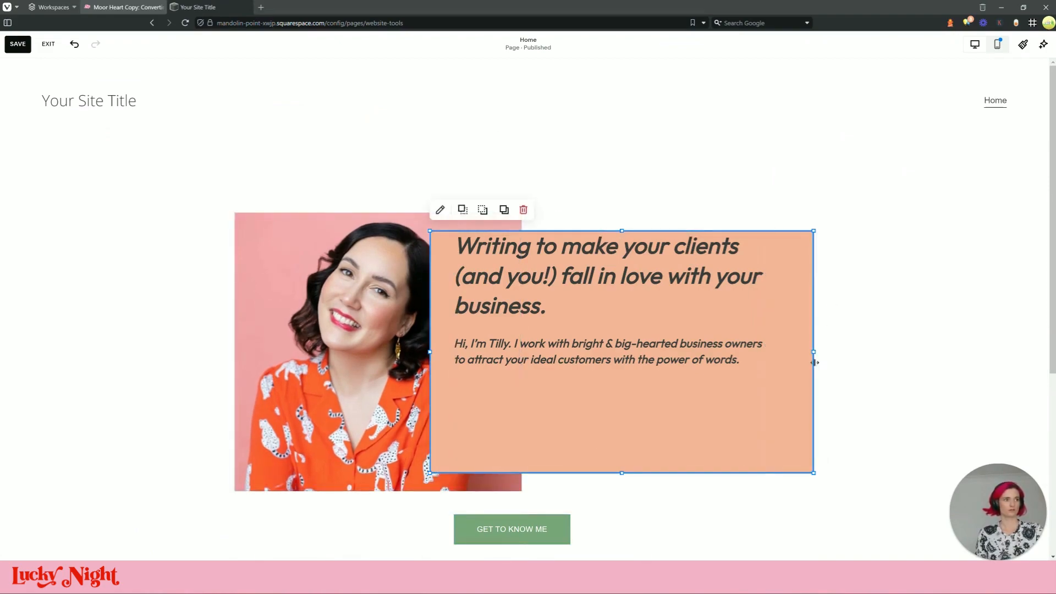
left_click_drag(431, 356, 504, 355)
left_click_drag(632, 231, 632, 253)
left_click_drag(637, 472, 647, 423)
left_click(849, 439)
Widen the text block to the right and shorten the peach box from the bottom
left_click(794, 399)
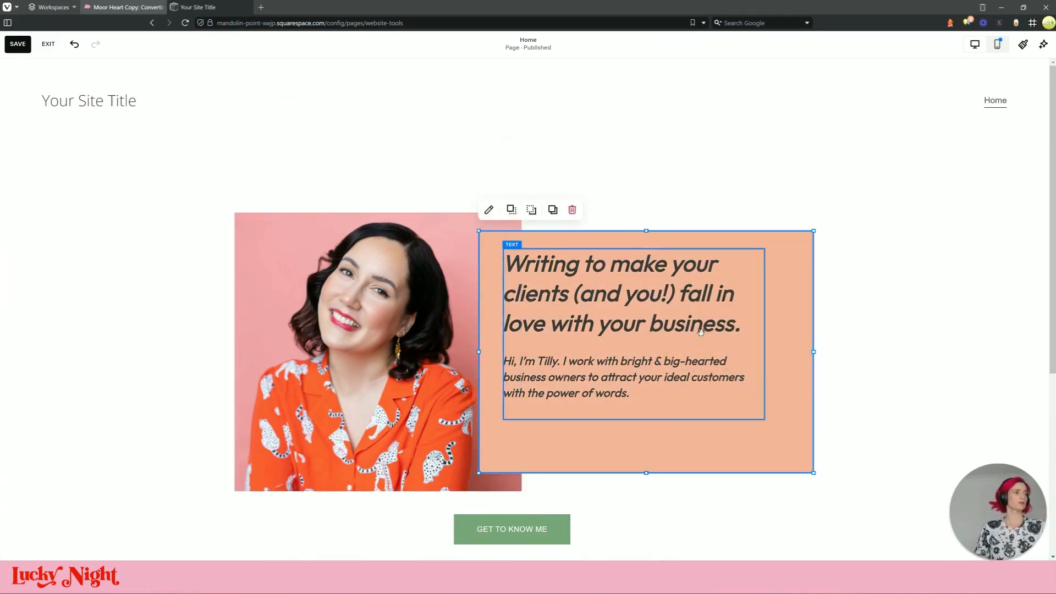
left_click(700, 331)
left_click_drag(765, 336, 791, 338)
left_click(724, 453)
left_click_drag(640, 473, 643, 438)
left_click(779, 172)
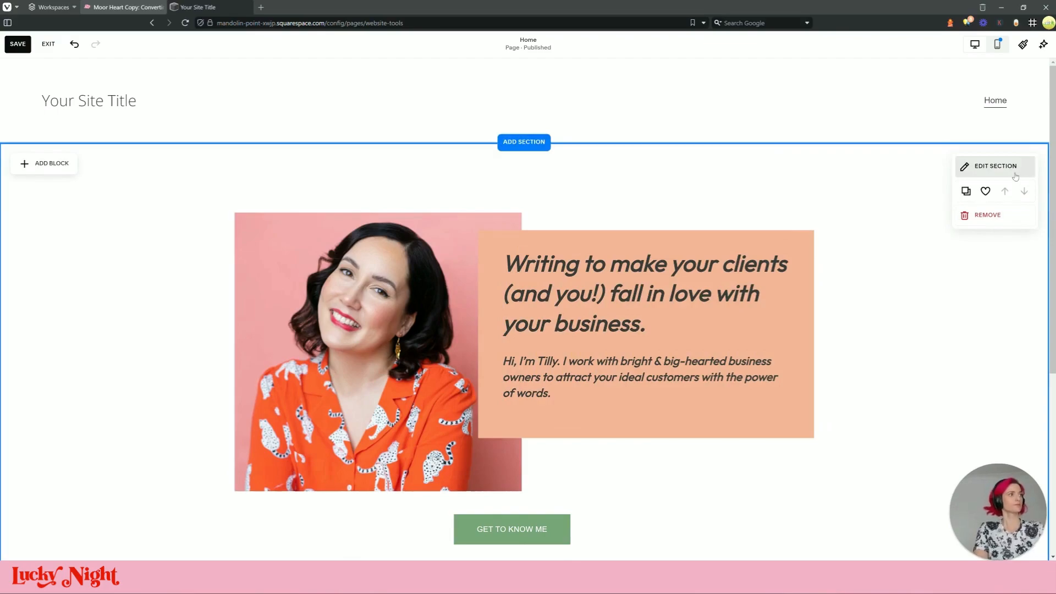
Change the hero section's Height from M to S
left_click(122, 7)
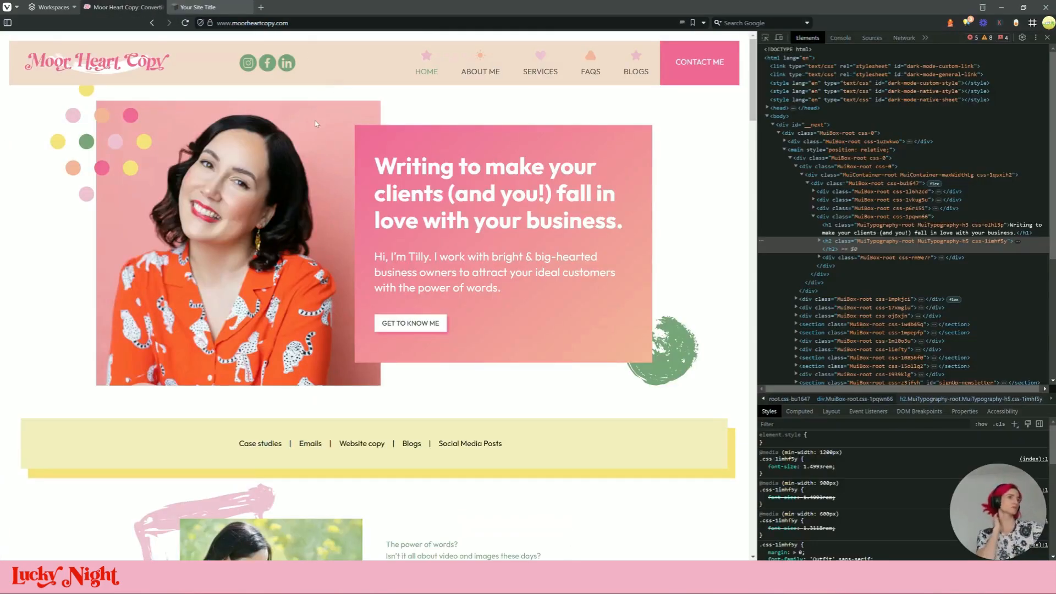
left_click(197, 7)
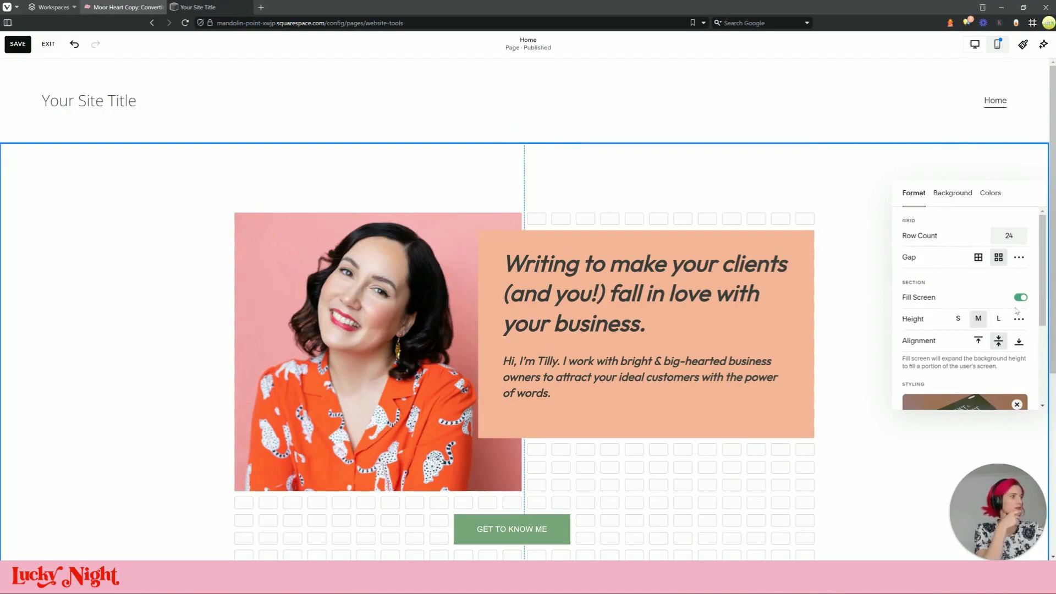
left_click(958, 319)
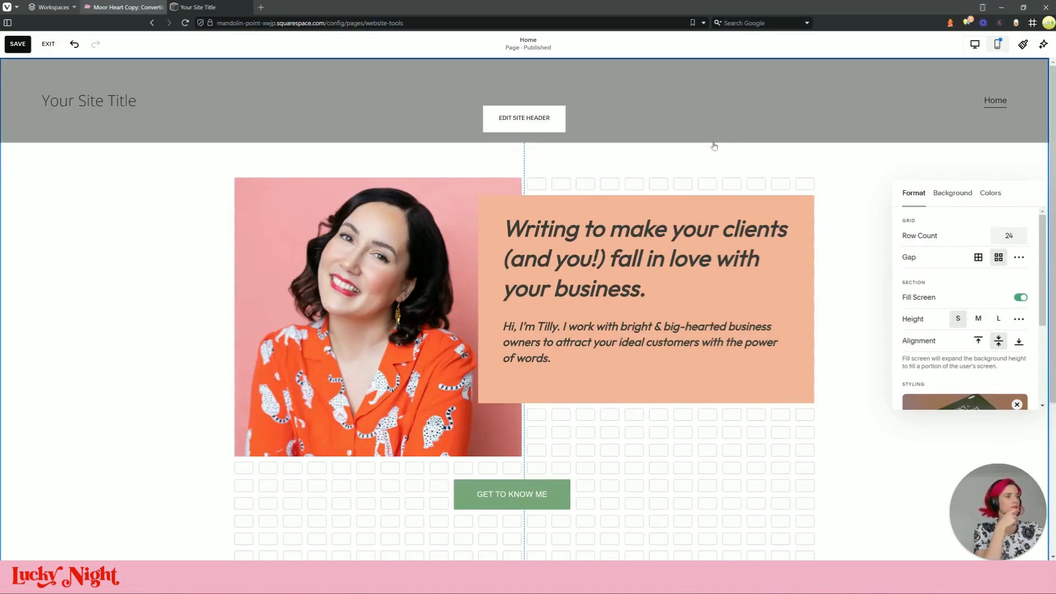
left_click(746, 204)
scroll(923, 337, "down", 4)
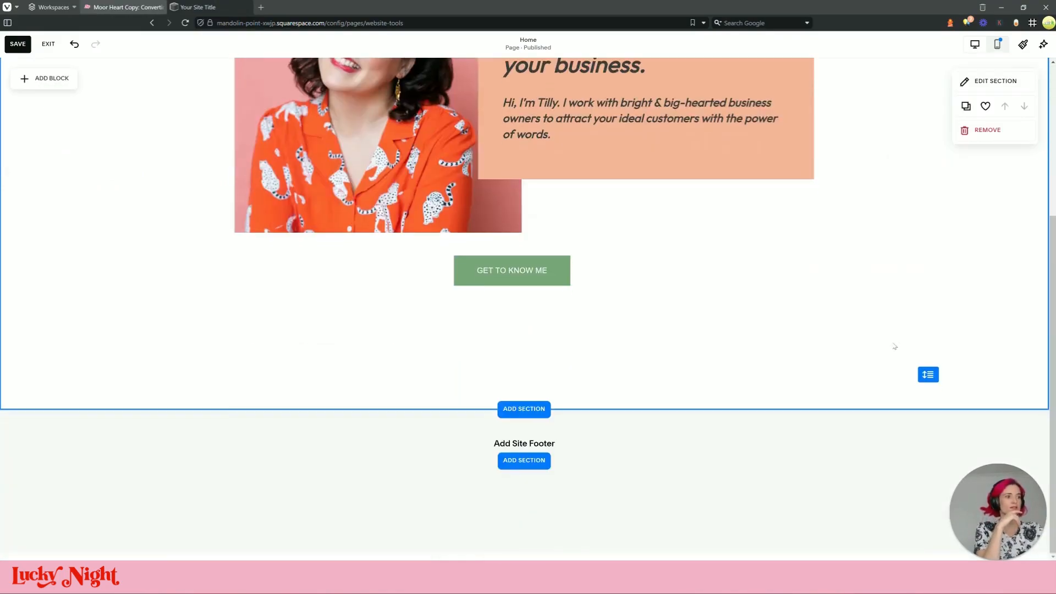
scroll(940, 236, "up", 2)
scroll(622, 187, "up", 3)
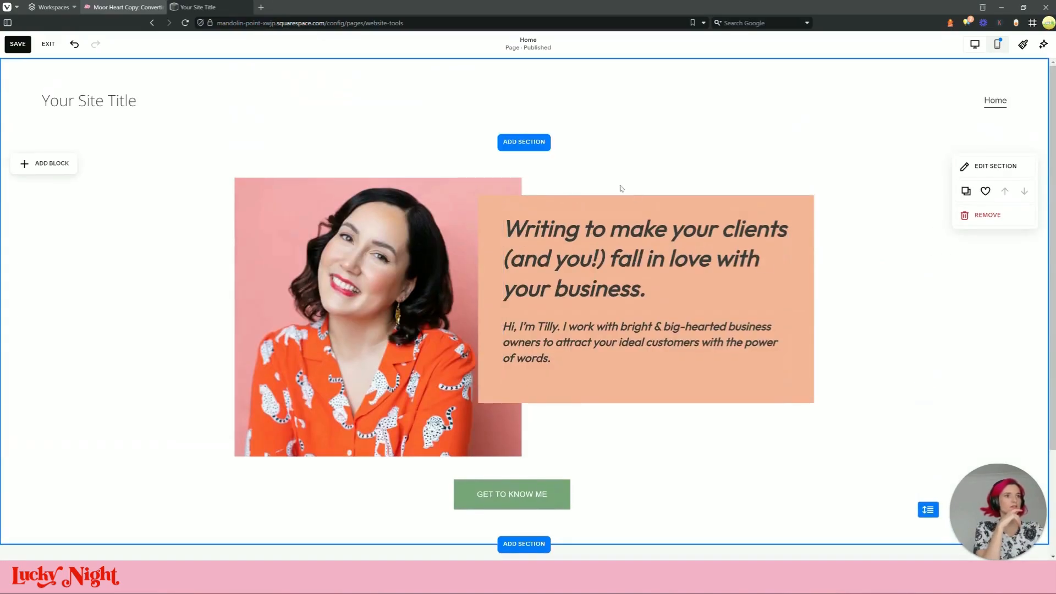
Lengthen the orange box downward to make room below the paragraph
left_click(655, 392)
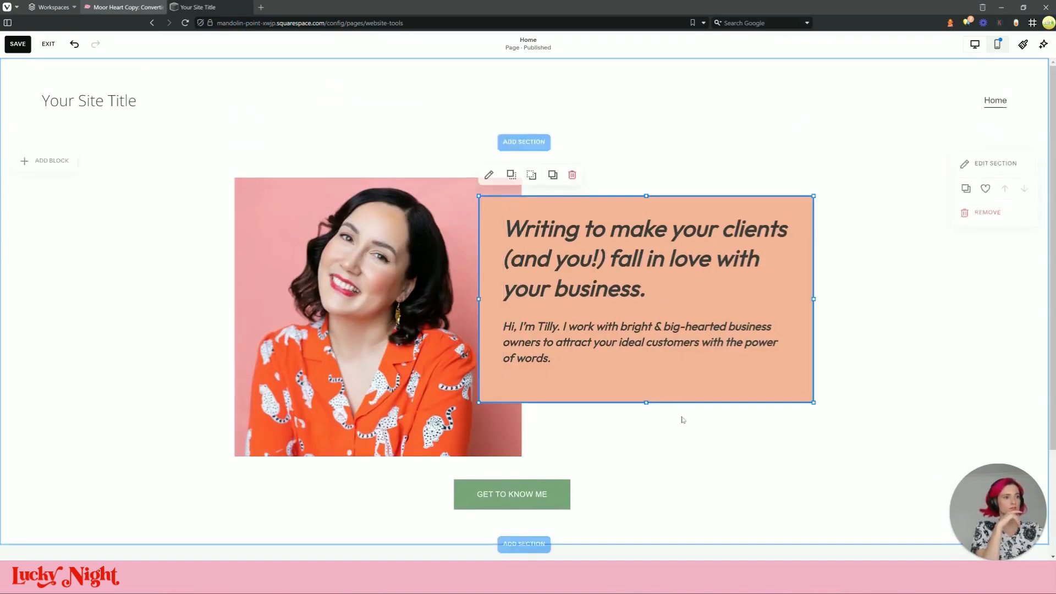
left_click_drag(646, 402, 647, 419)
left_click(652, 372)
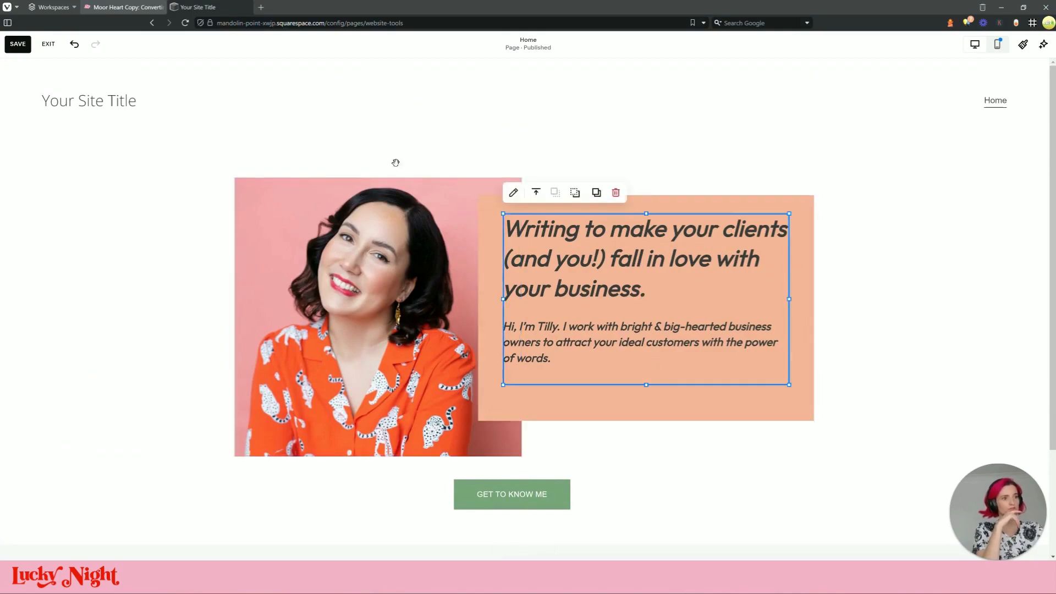
left_click(163, 6)
left_click(201, 7)
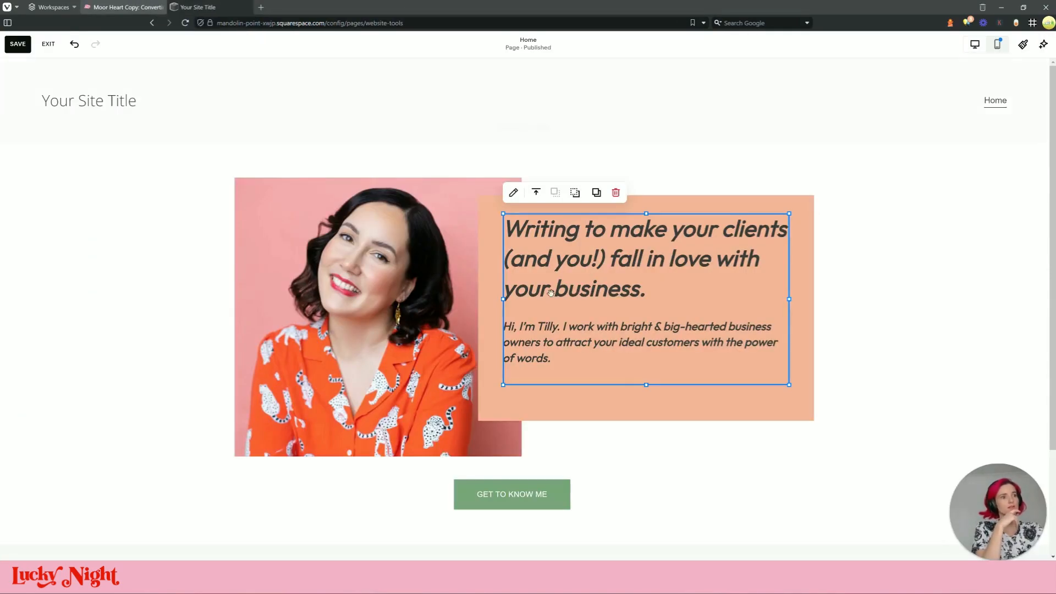
mouse_move(646, 421)
left_mouse_down()
mouse_move(648, 452)
mouse_move(645, 441)
left_mouse_up()
Move the GET TO KNOW ME button into the orange box and save the page
left_click_drag(544, 500, 588, 411)
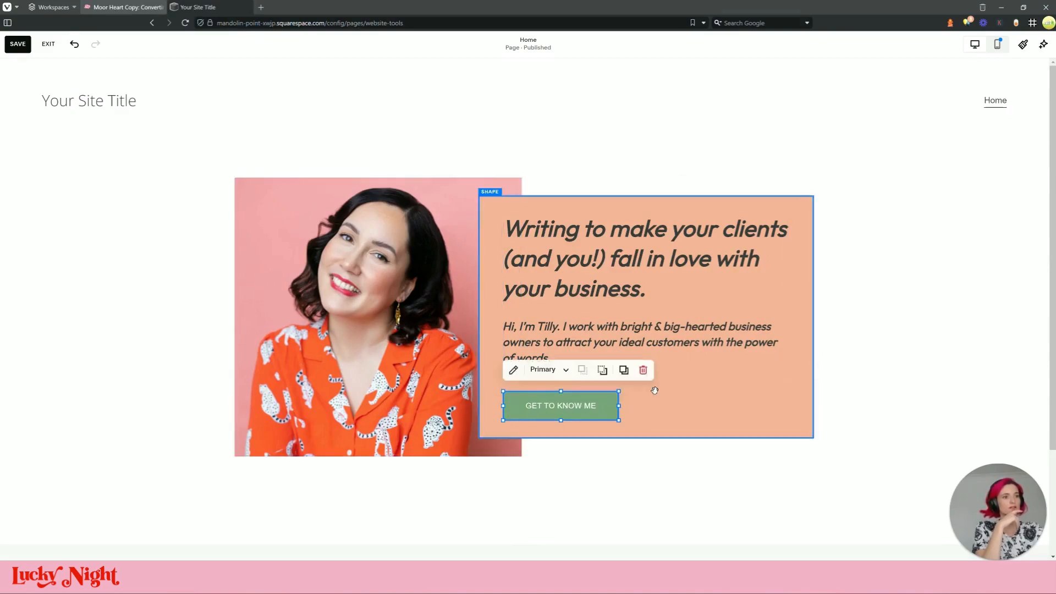
left_click(121, 6)
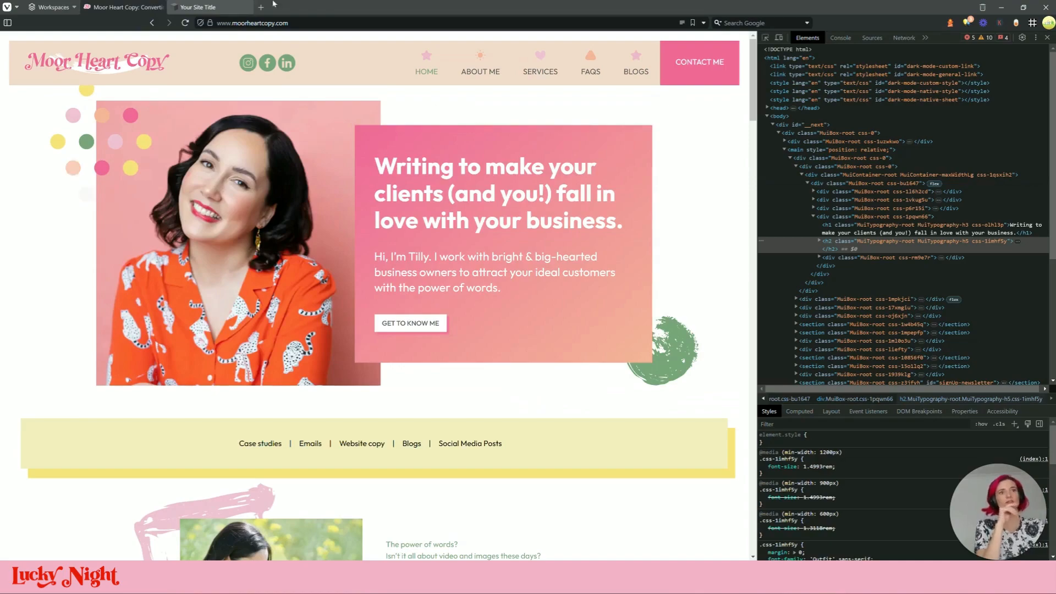
left_click(214, 6)
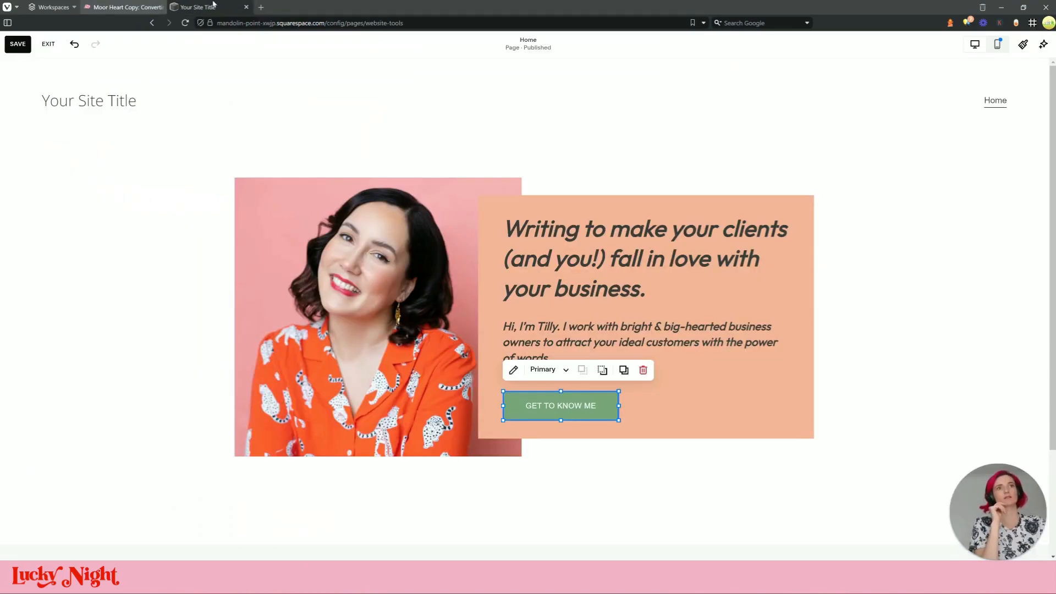
left_click(968, 332)
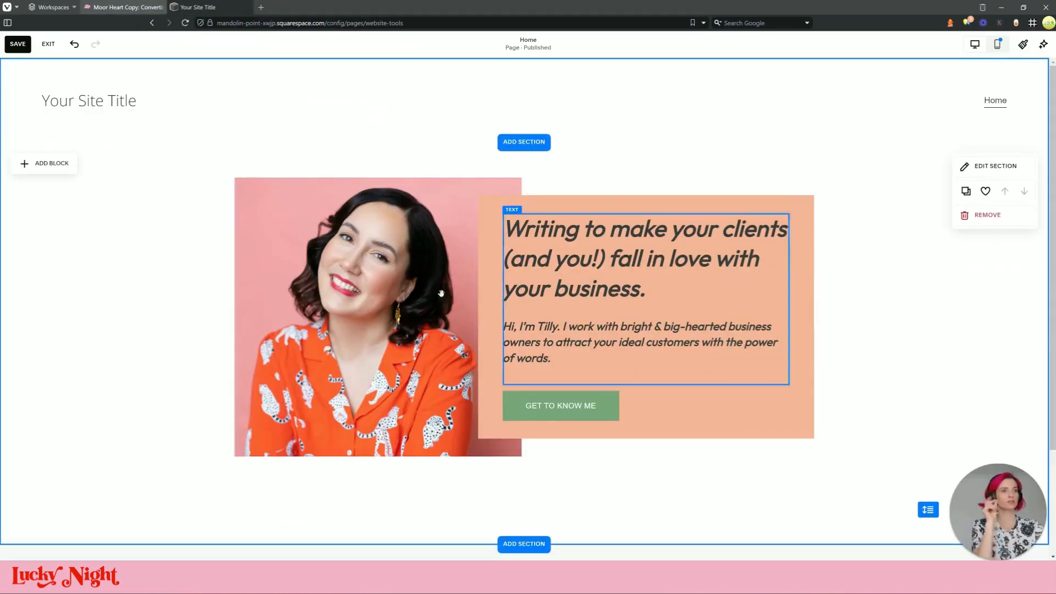
left_click(28, 46)
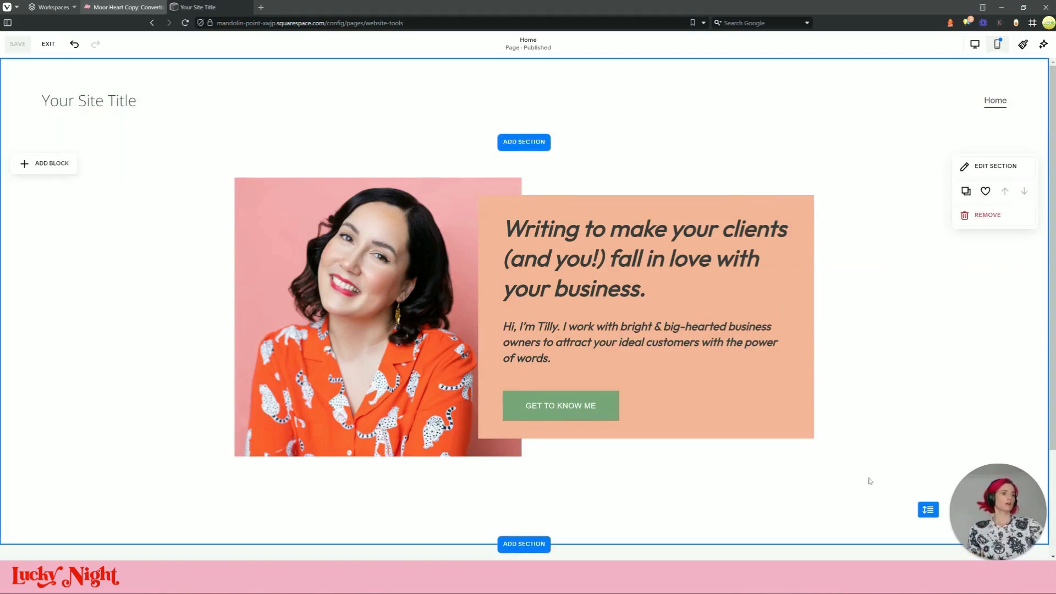
left_click(657, 325)
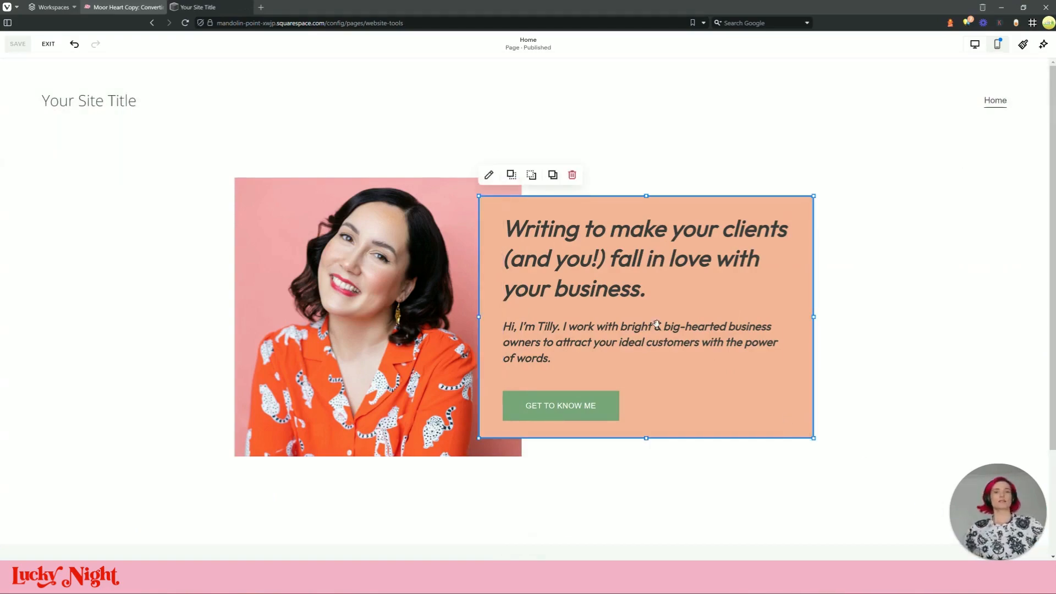
left_click(48, 44)
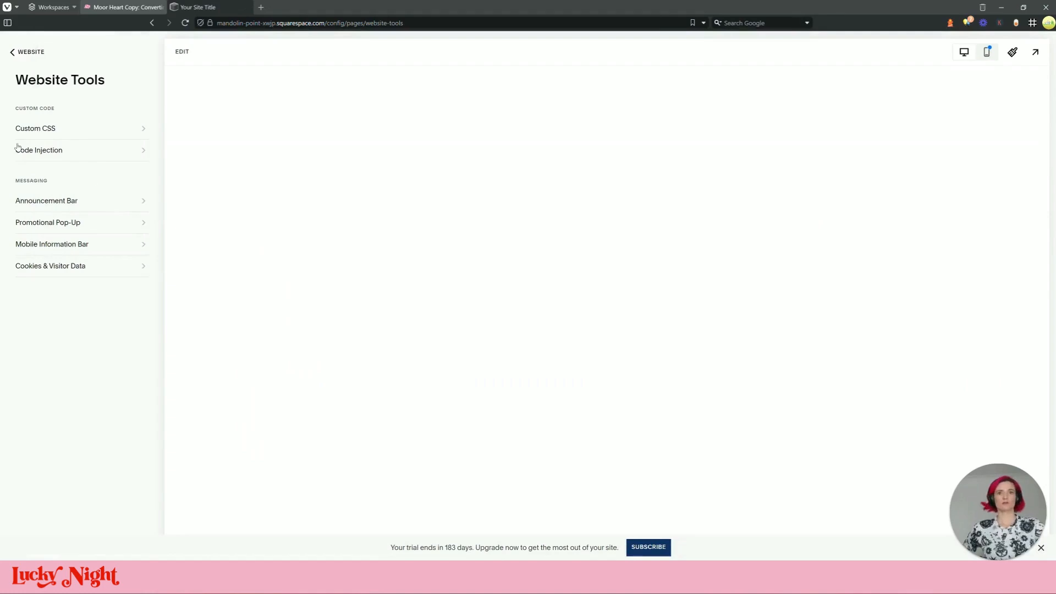
left_click(55, 130)
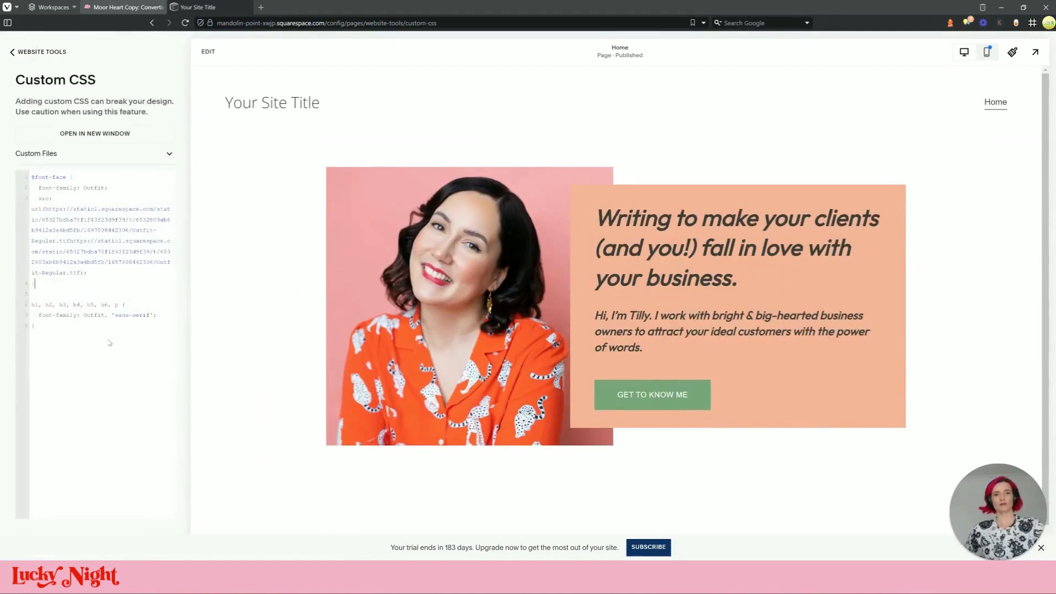
key("Return")
key("Return")
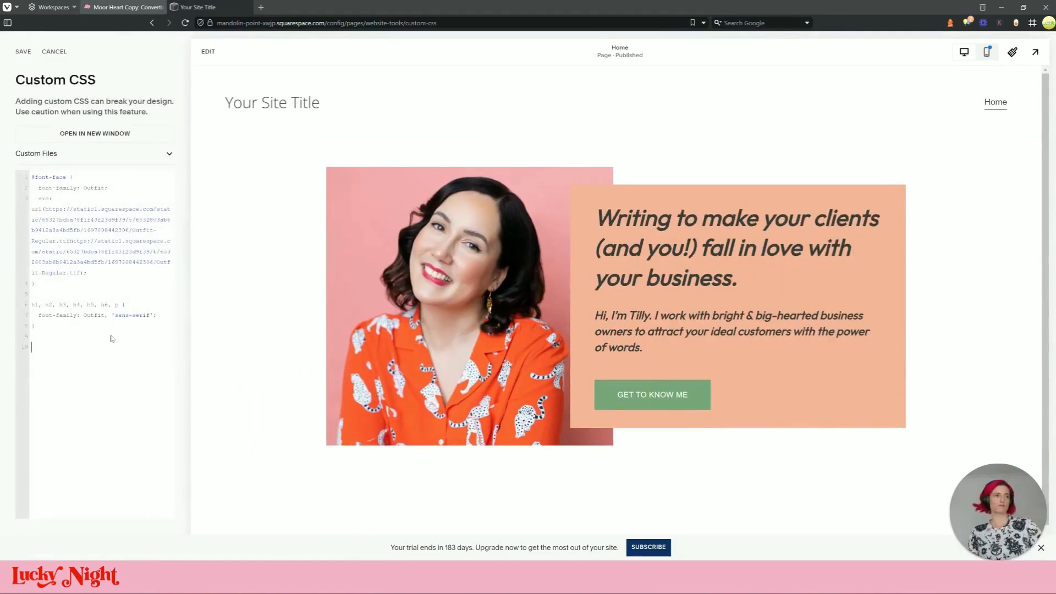
left_click(1032, 24)
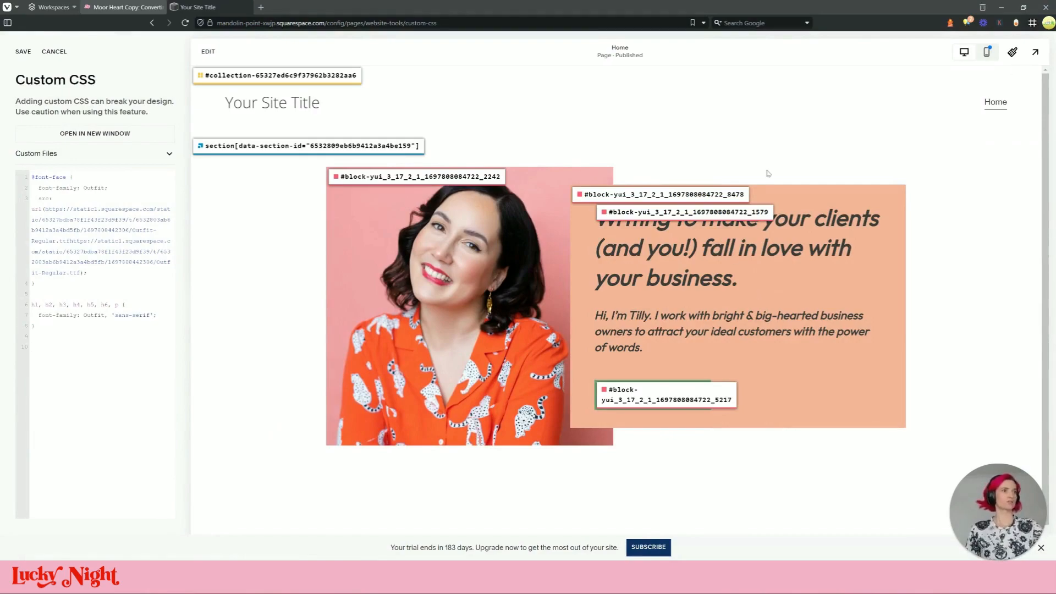
double_click(647, 197)
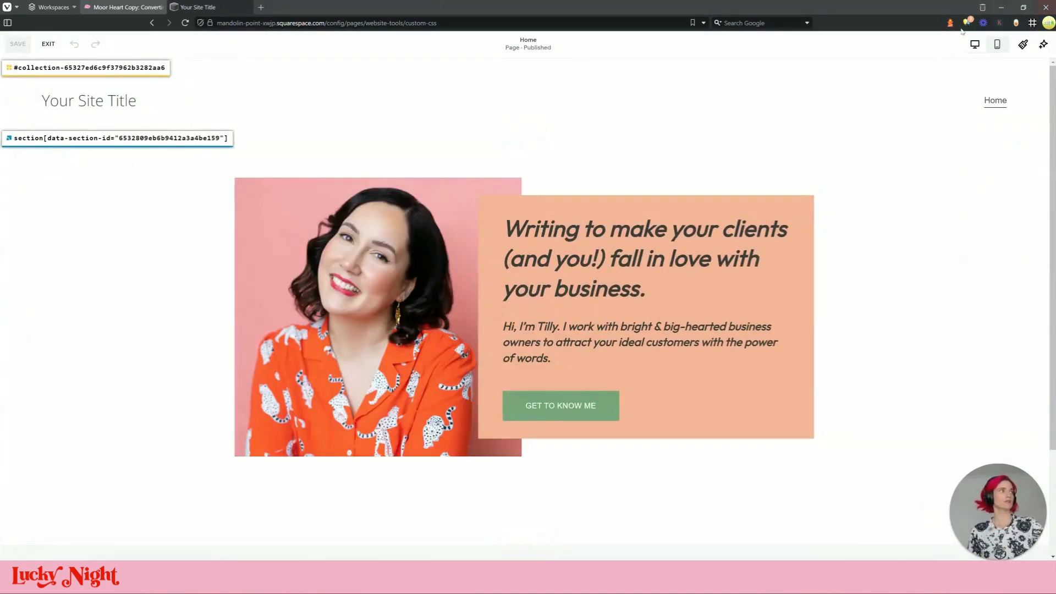
left_click(48, 44)
left_click(90, 390)
key("ctrl+v")
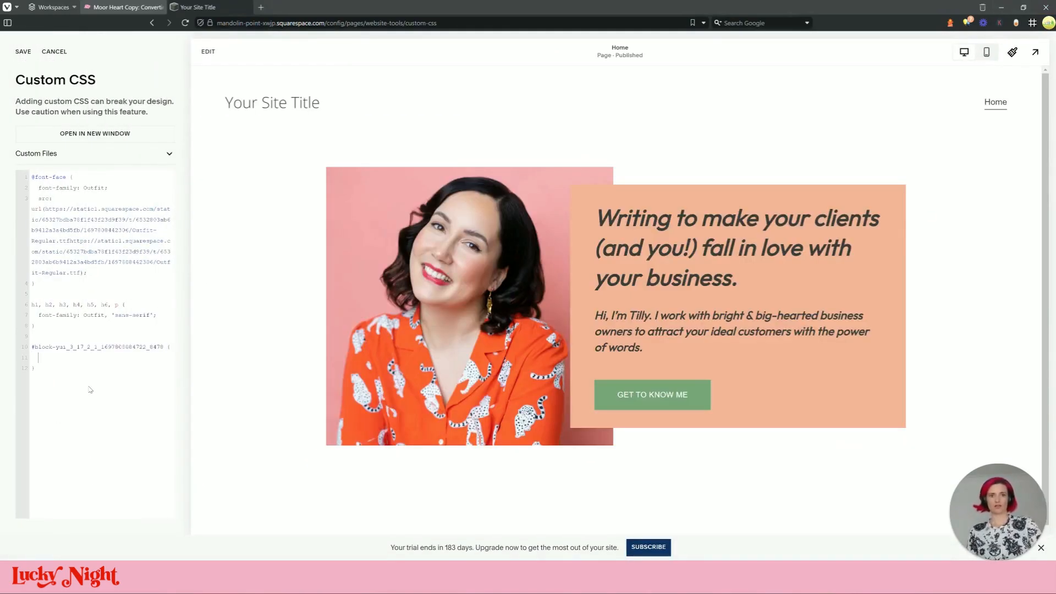
Write background:red in the new rule, removing the !important flag
key("Caps_Lock")
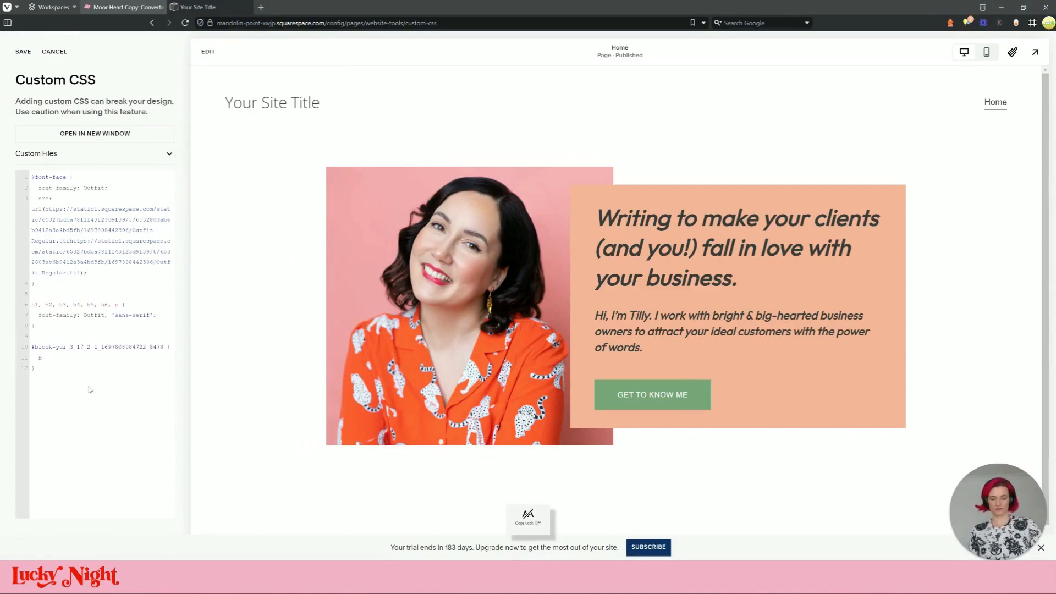
type("d: re")
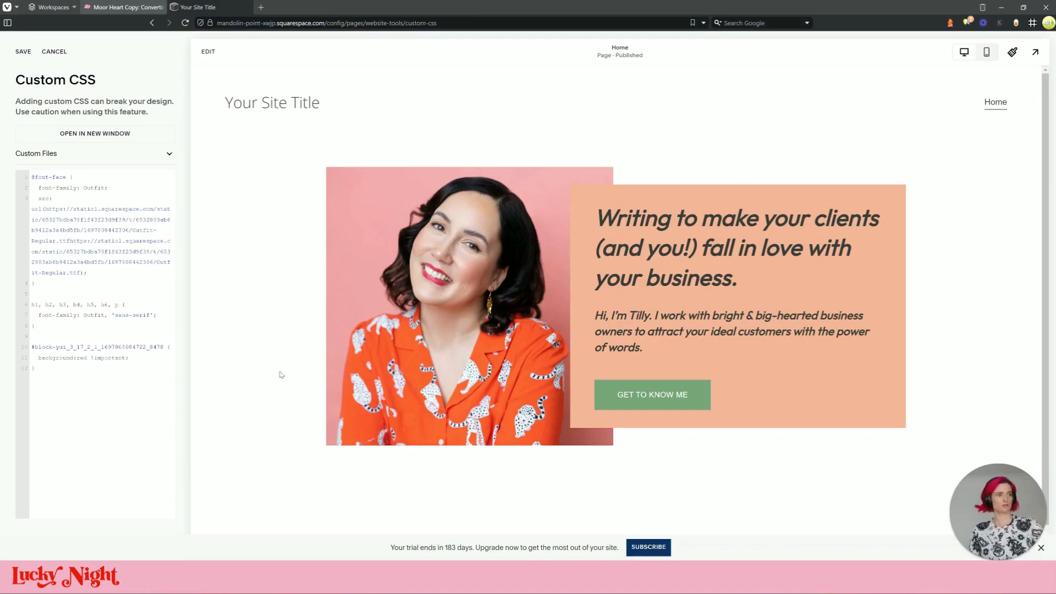
left_click_drag(125, 357, 91, 357)
key("BackSpace")
key("BackSpace")
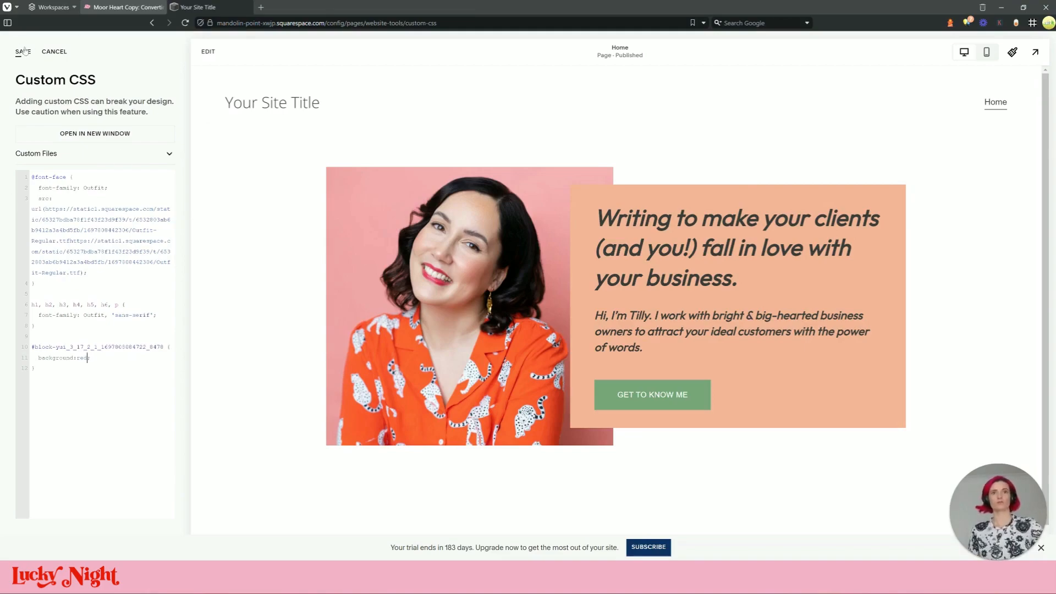
Inspect the orange shape in DevTools to find its sqs-shape class
right_click(847, 285)
mouse_move(898, 468)
left_click(806, 515)
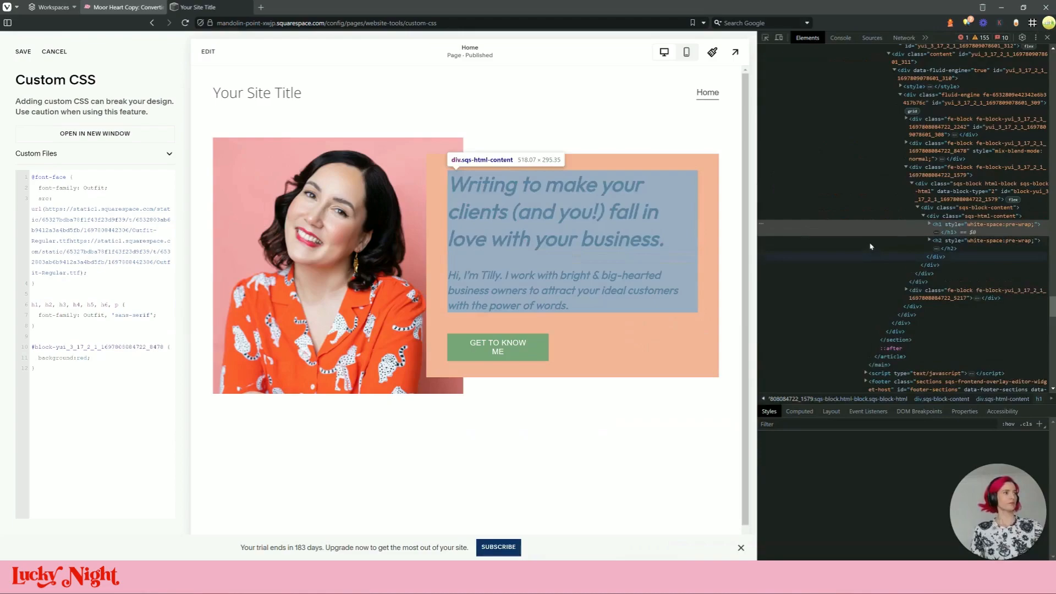
left_click(765, 37)
left_click(430, 358)
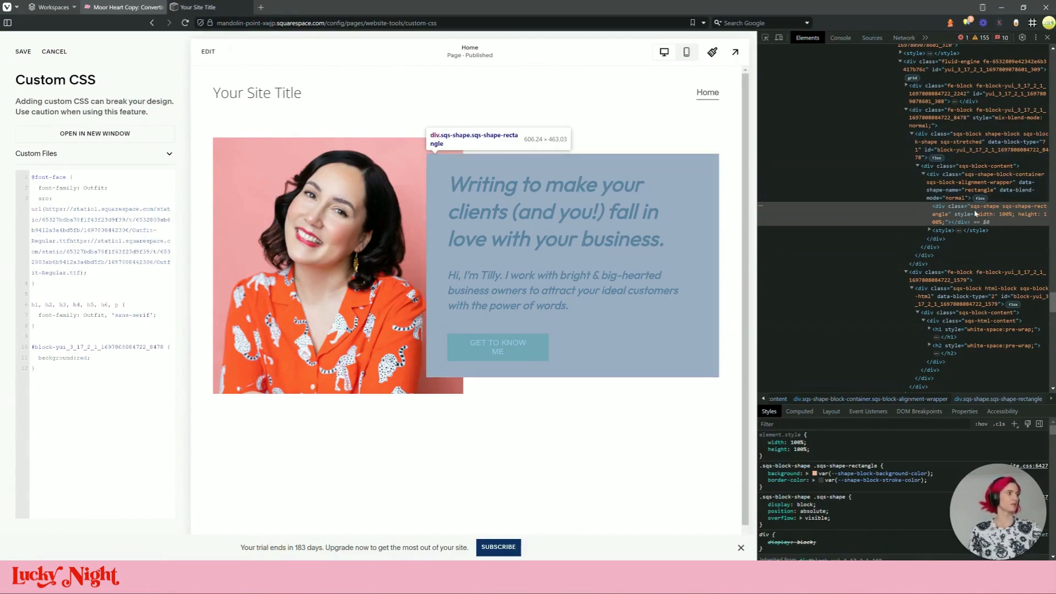
double_click(993, 209)
left_click(993, 213)
double_click(993, 209)
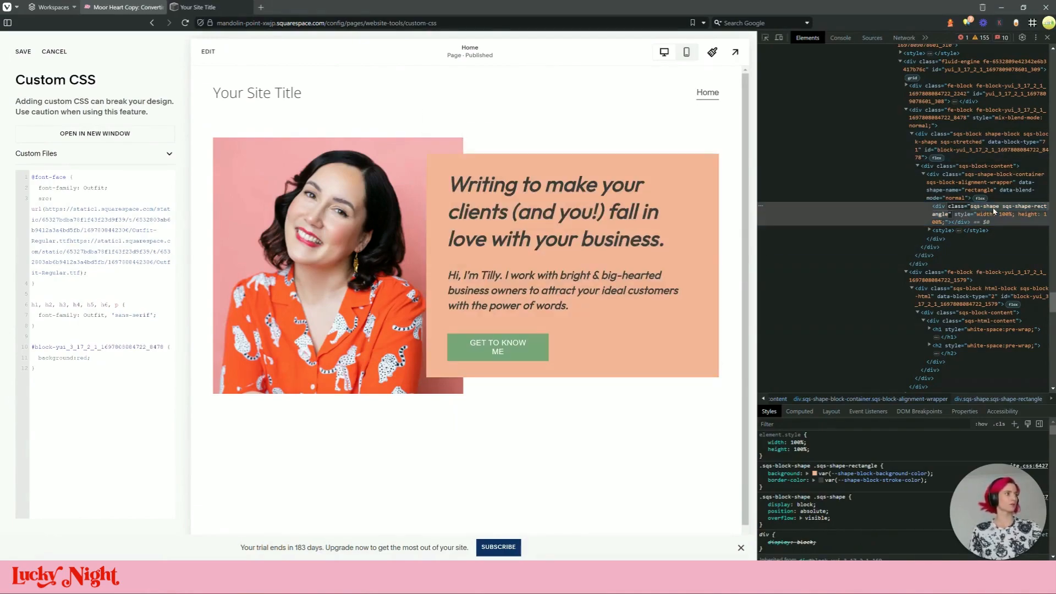
left_click(997, 209)
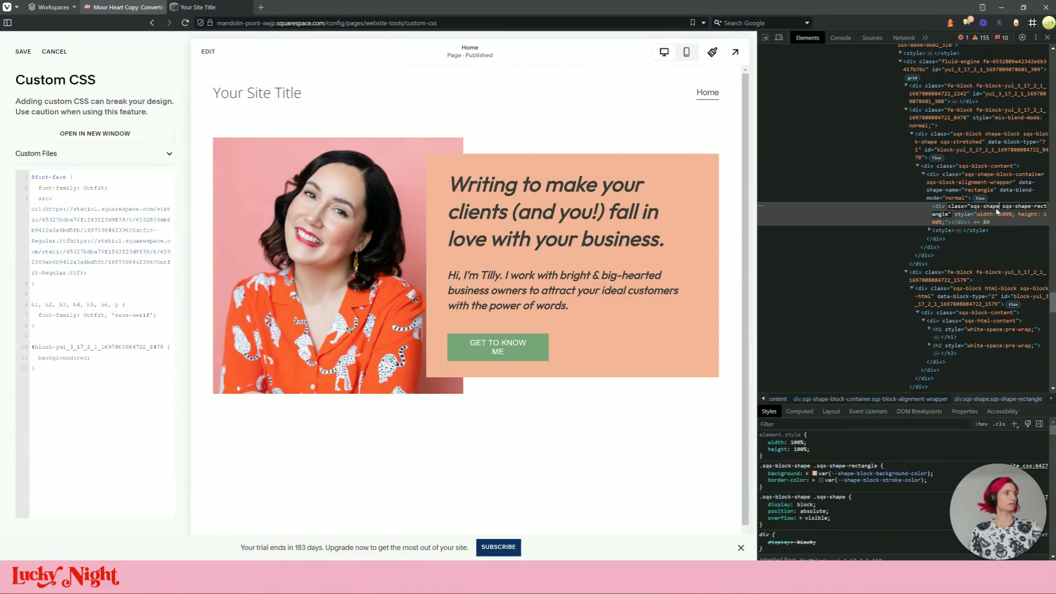
Append .sqs-shape to the selector so the box previews red
left_click(166, 347)
type(".sqs-shape")
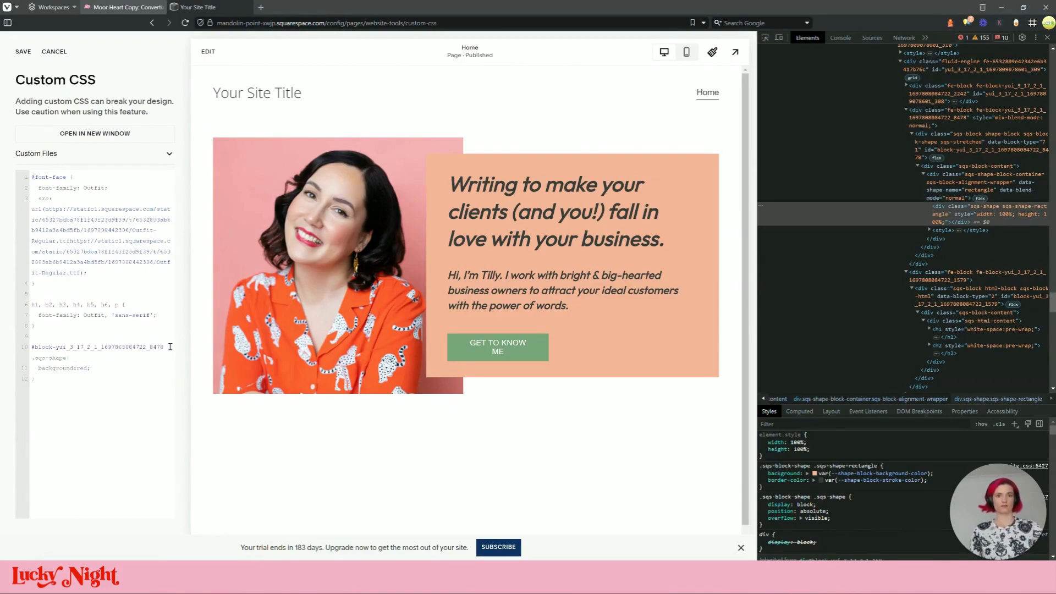
key("F12")
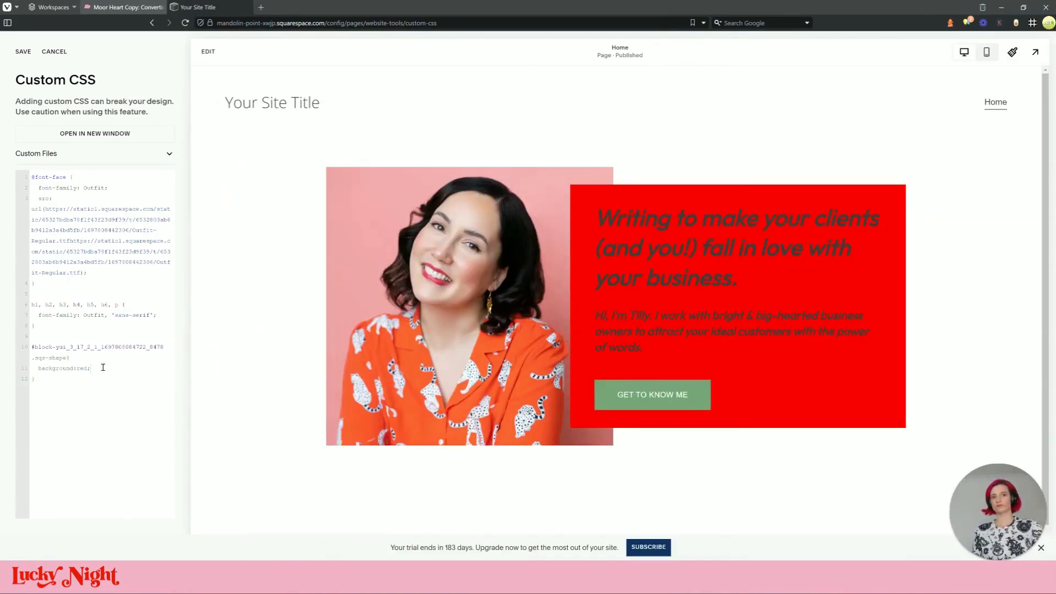
Copy the reference site's pink gradient background value from DevTools
left_click(104, 5)
left_click(765, 37)
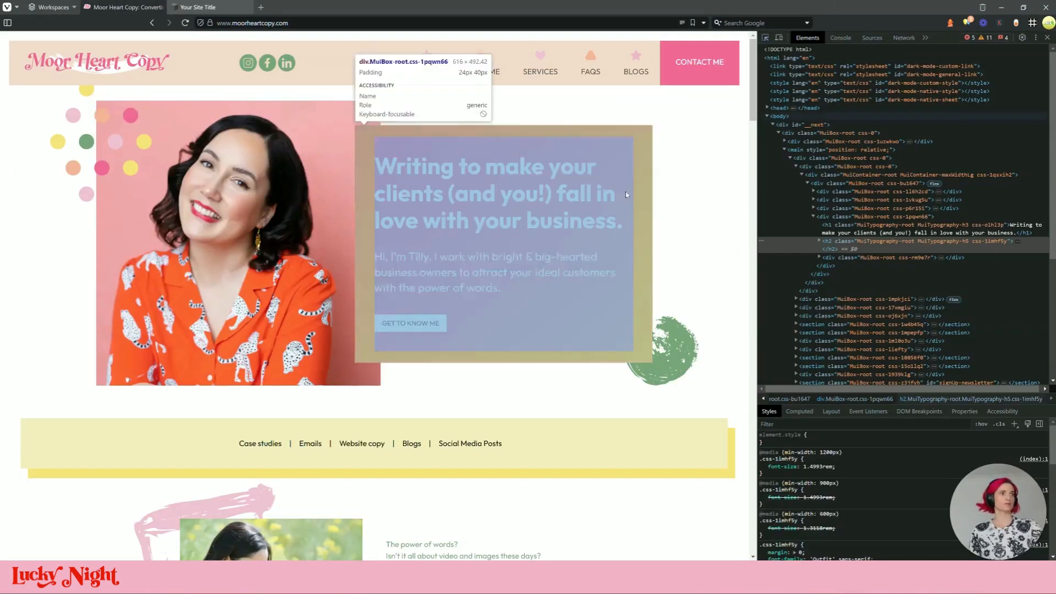
left_click(639, 146)
scroll(853, 500, "down", 2)
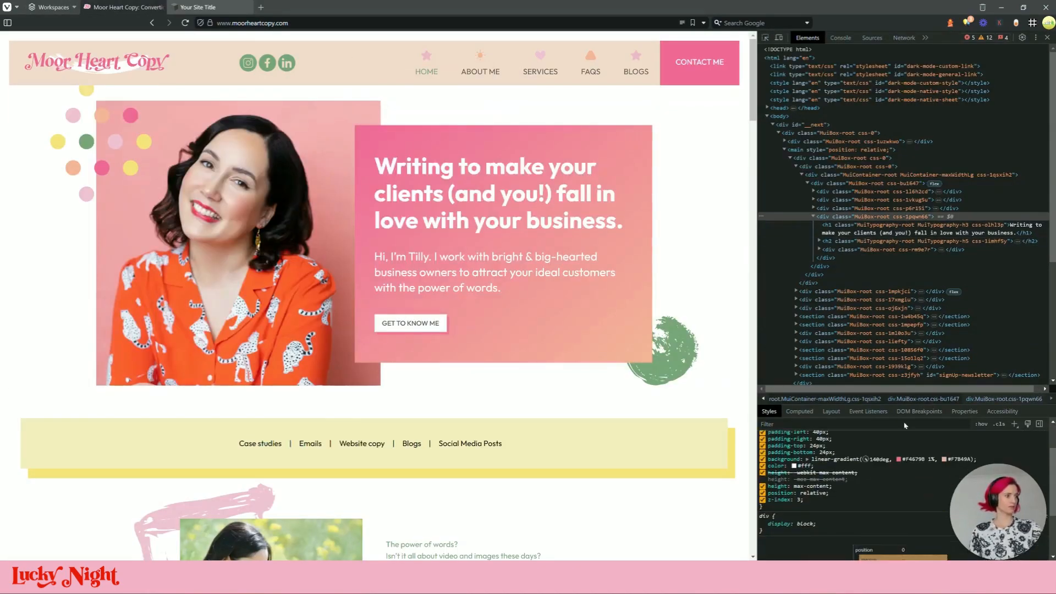
left_click_drag(940, 393, 923, 186)
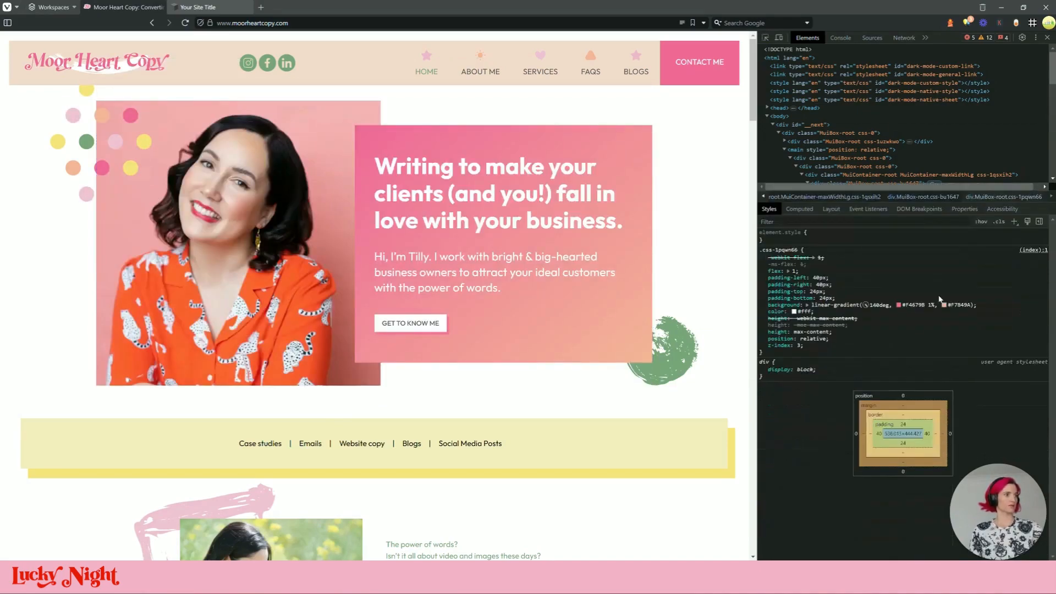
left_click(842, 304)
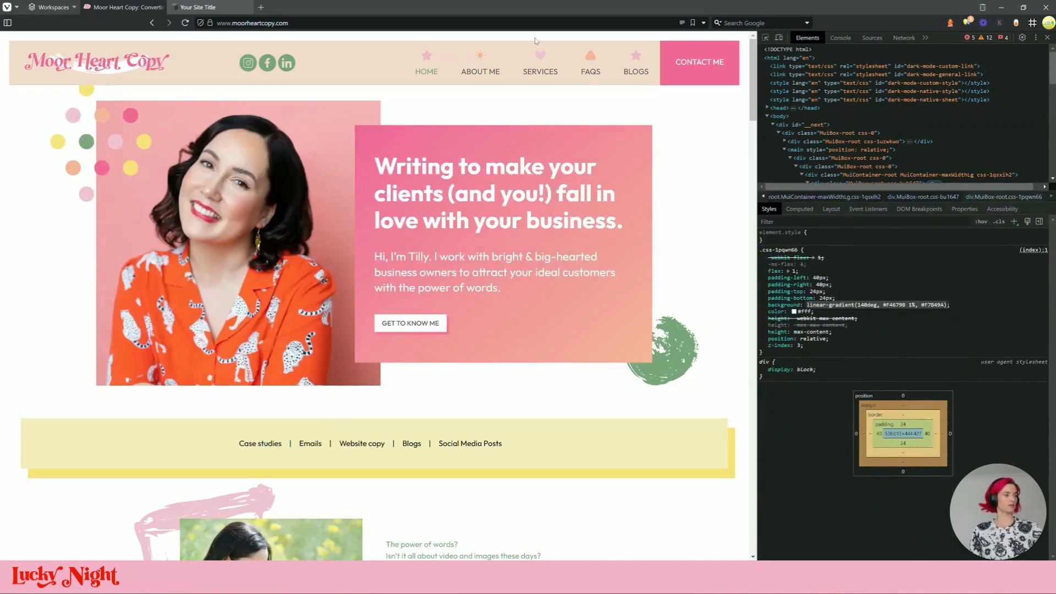
Replace red on line 11 with the linear-gradient (140deg, #F4679B to #F7B49A) and save
left_click(217, 11)
left_click_drag(104, 369, 74, 368)
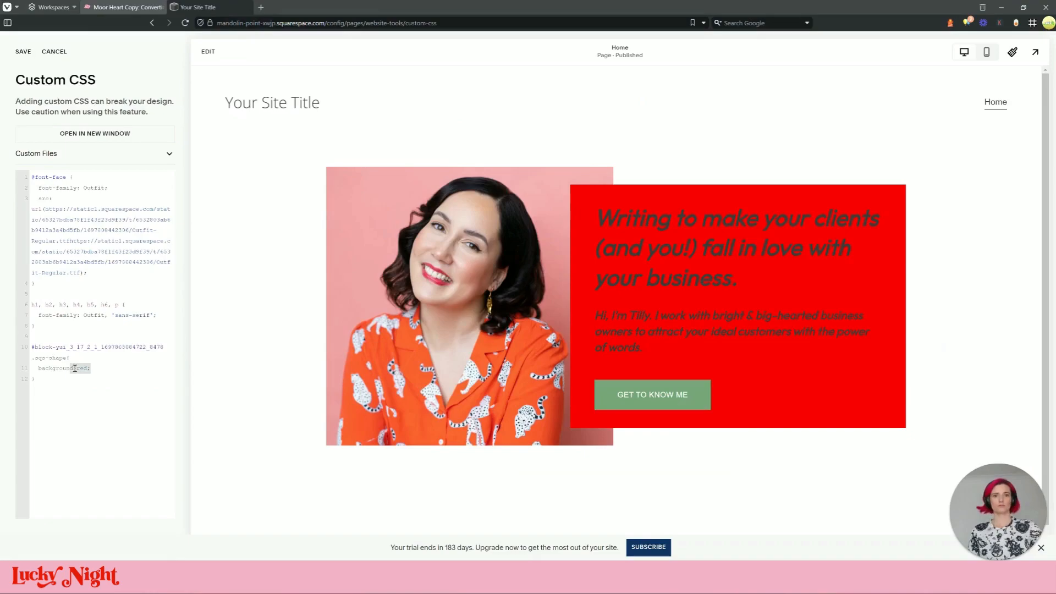
type("linear-gradient(140deg, #F4679B 1%, #F7B49A)")
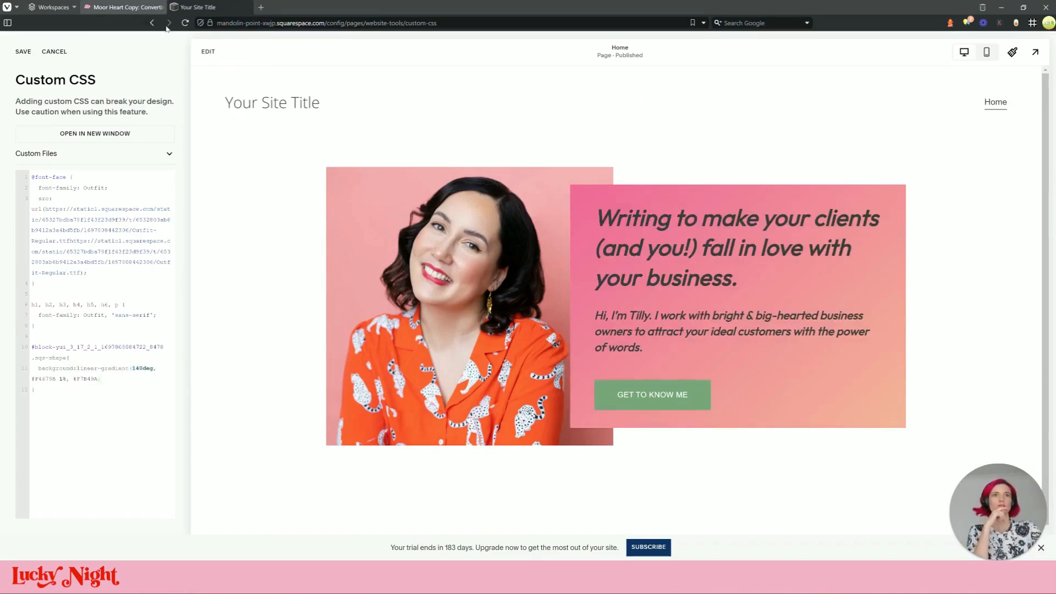
left_click(154, 7)
left_click(216, 8)
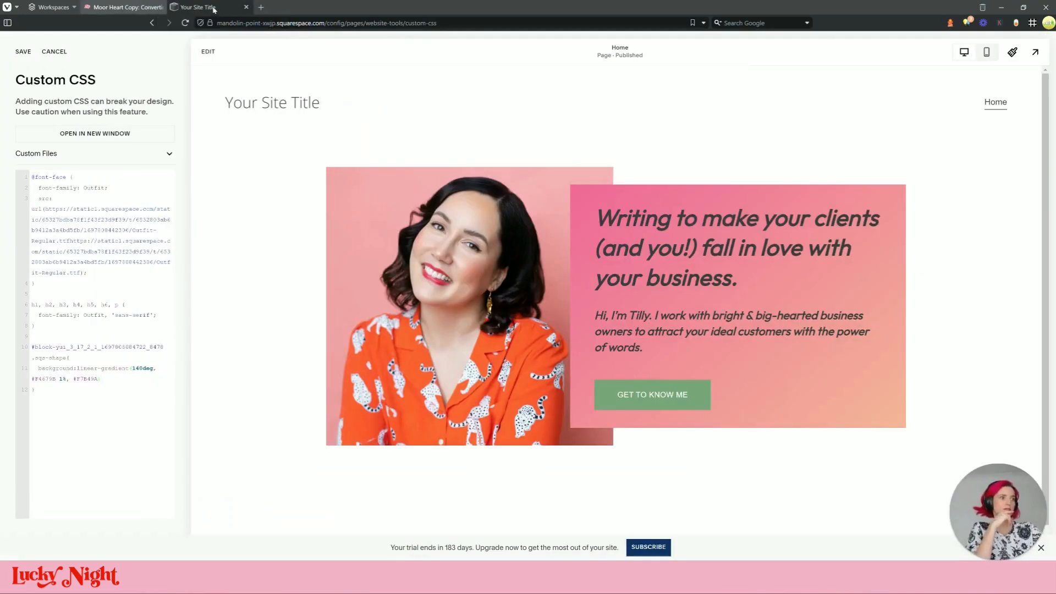
left_click(156, 8)
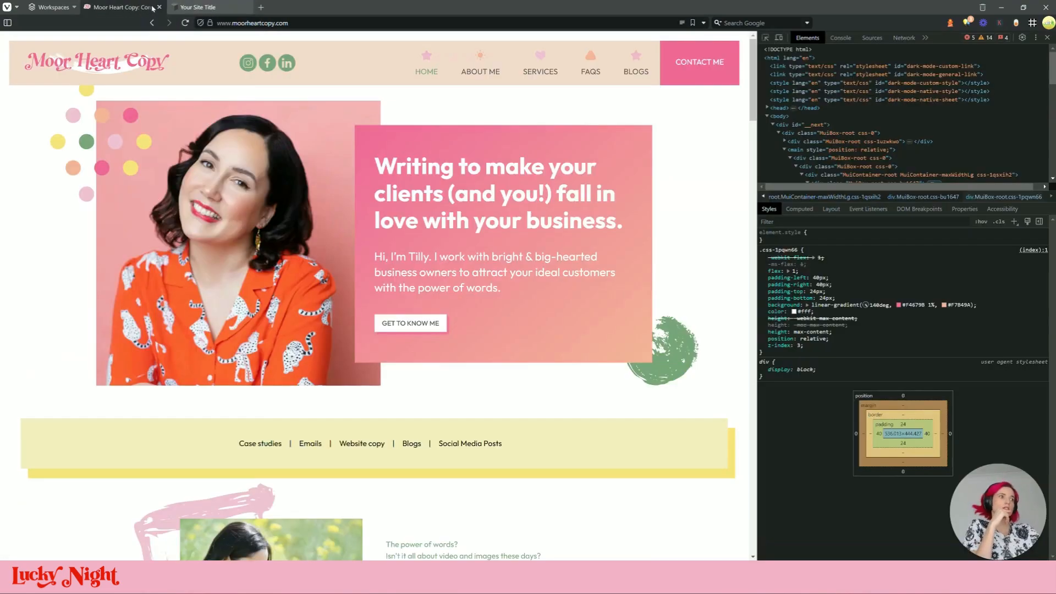
left_click(184, 8)
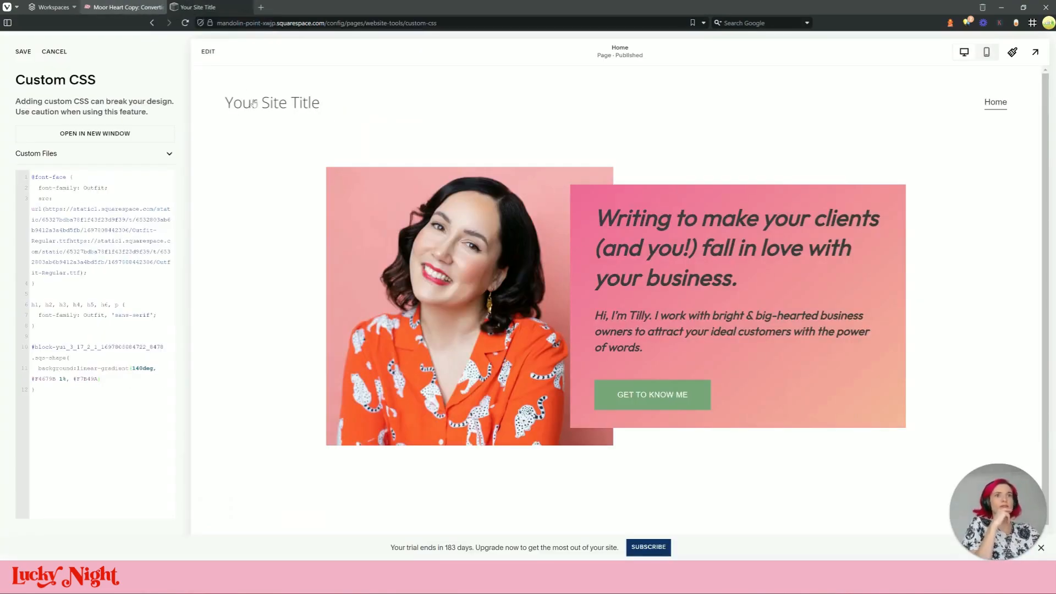
left_click(28, 51)
Select all the hero heading and paragraph text and set its colour to white
left_click(208, 51)
double_click(572, 342)
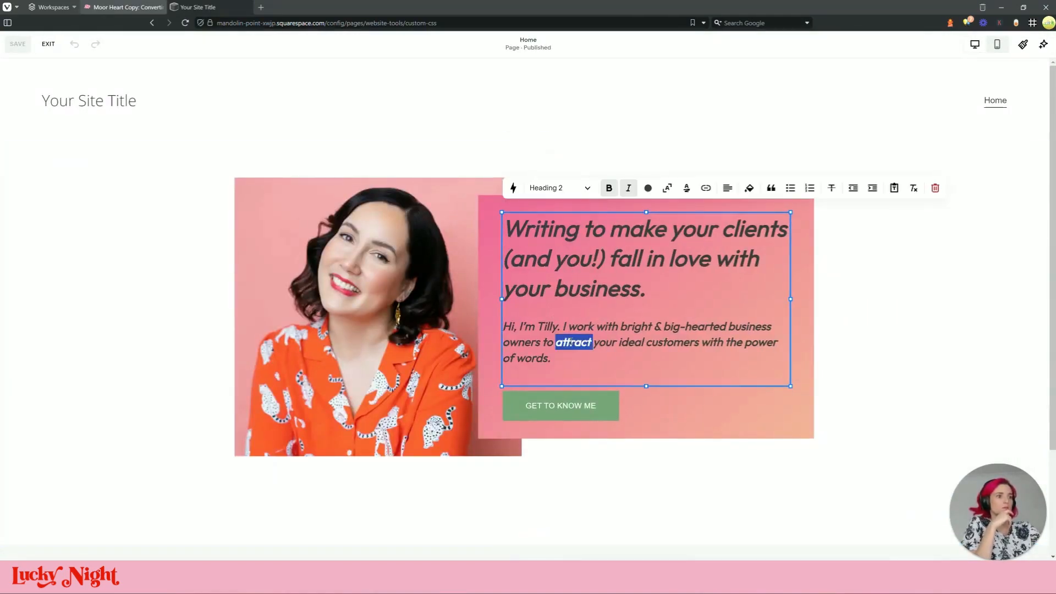
triple_click(571, 342)
key("ctrl+a")
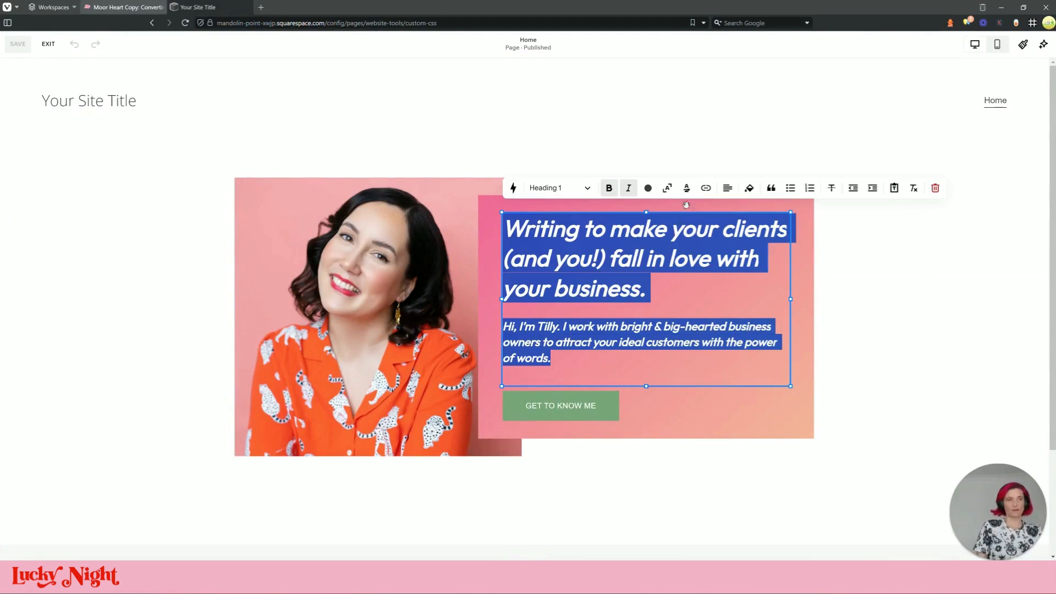
left_click(648, 187)
left_click(599, 243)
left_click(841, 295)
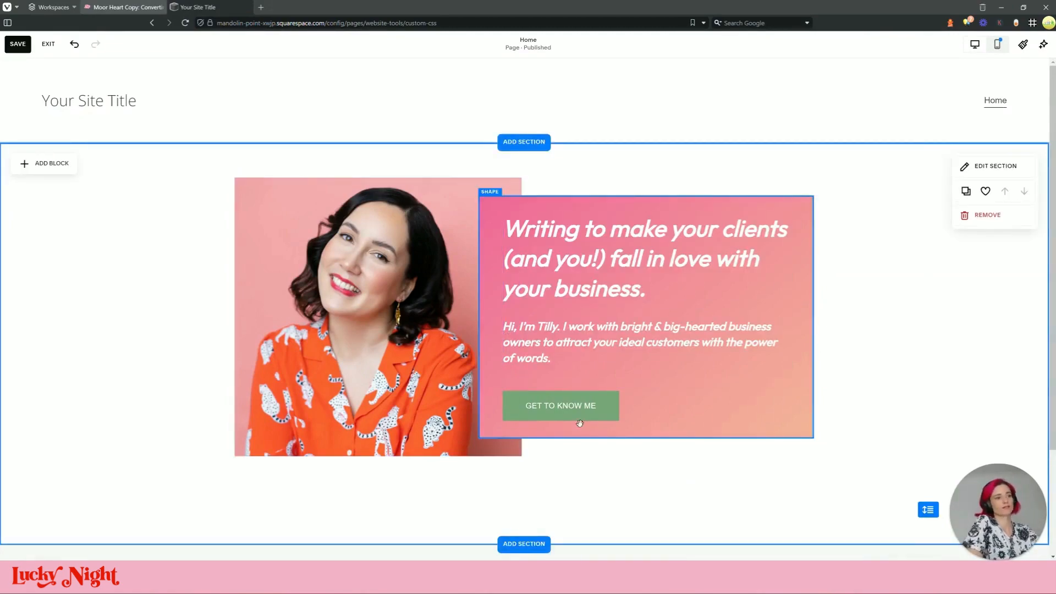
scroll(482, 312, "down", 2)
scroll(482, 312, "up", 2)
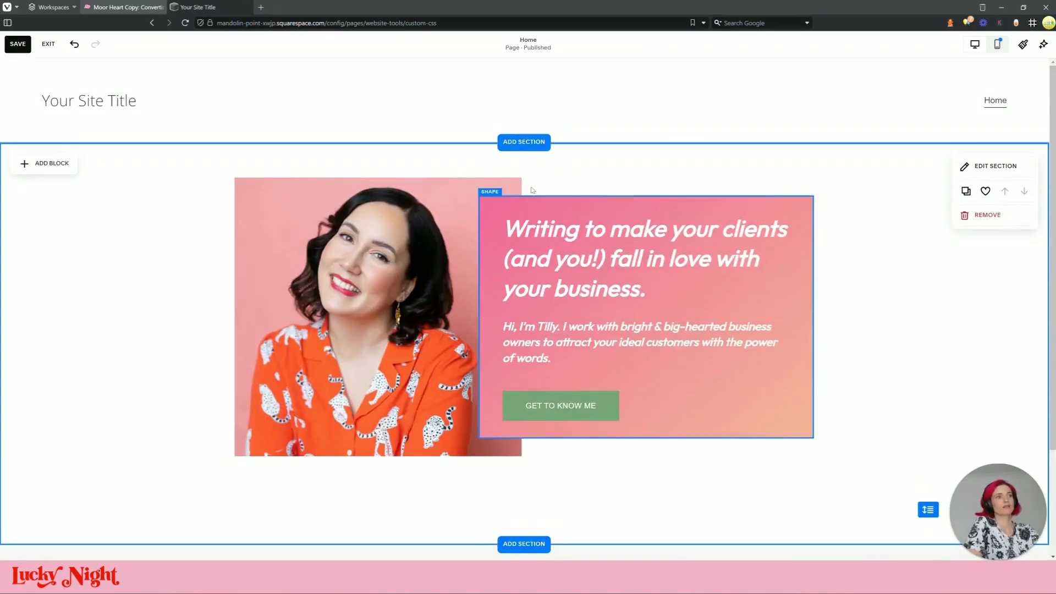
left_click(124, 7)
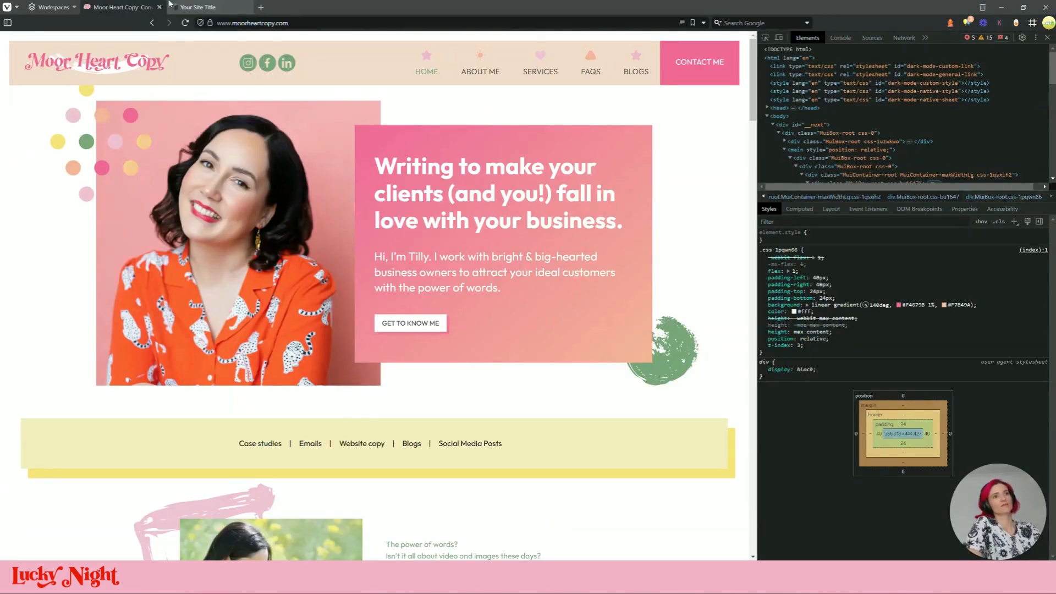
scroll(291, 149, "down", 2)
scroll(291, 150, "up", 2)
left_click(209, 8)
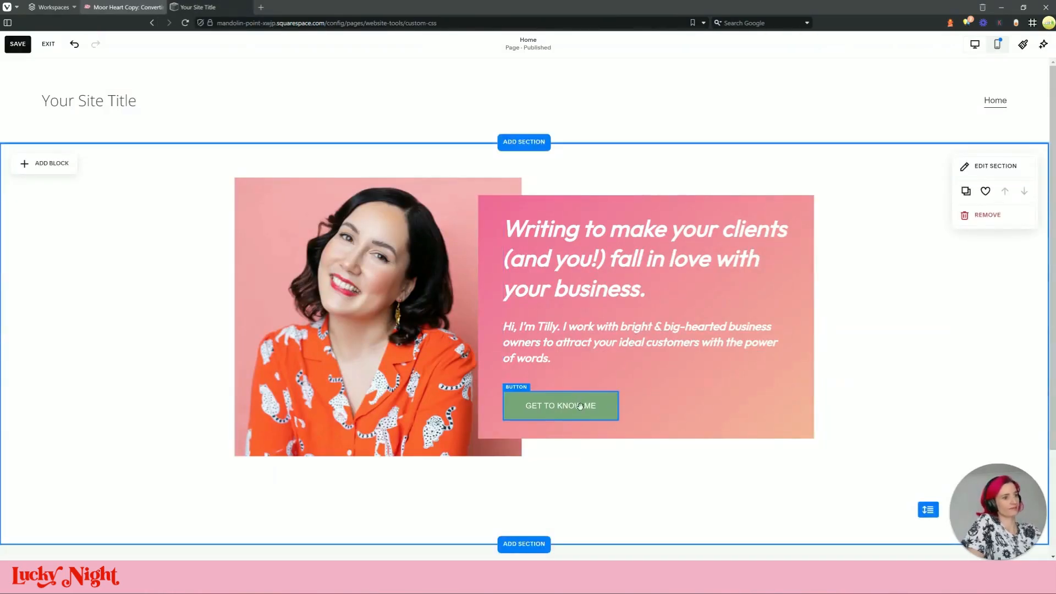
left_click(123, 7)
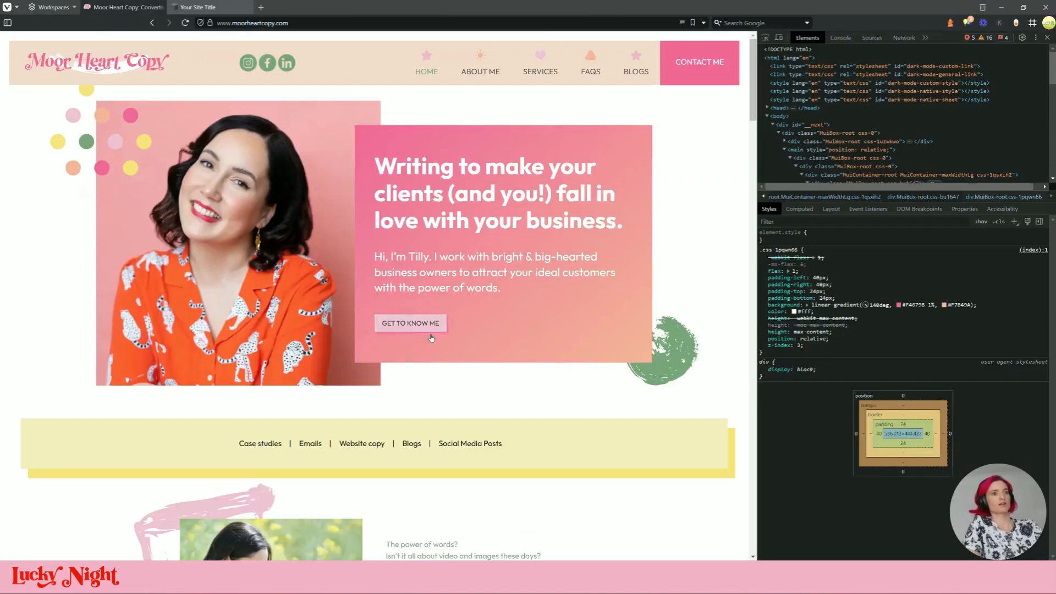
scroll(382, 316, "down", 10)
scroll(383, 316, "up", 2)
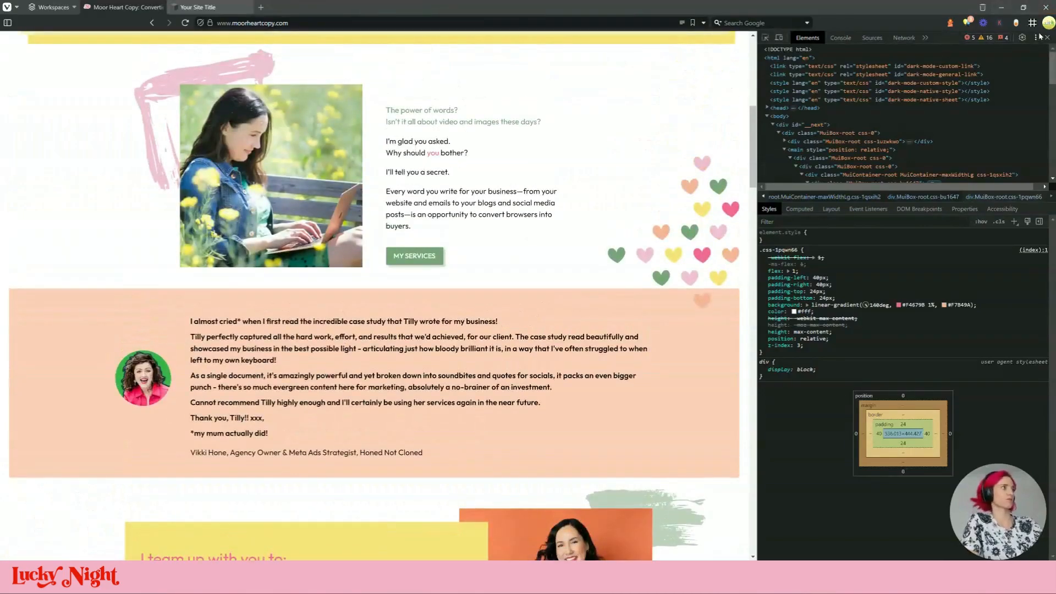
scroll(685, 274, "up", 8)
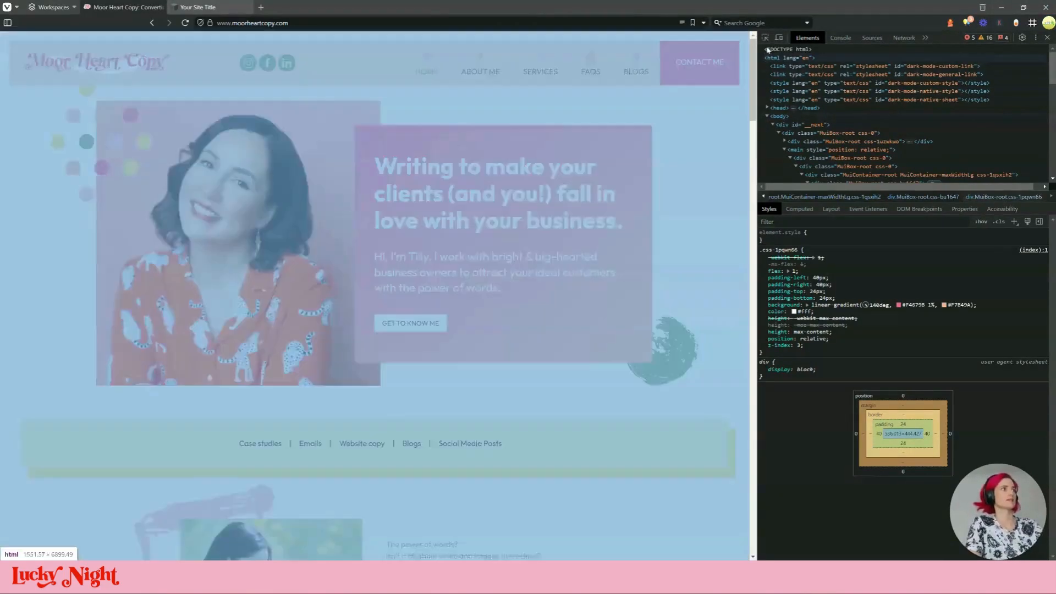
left_click(242, 7)
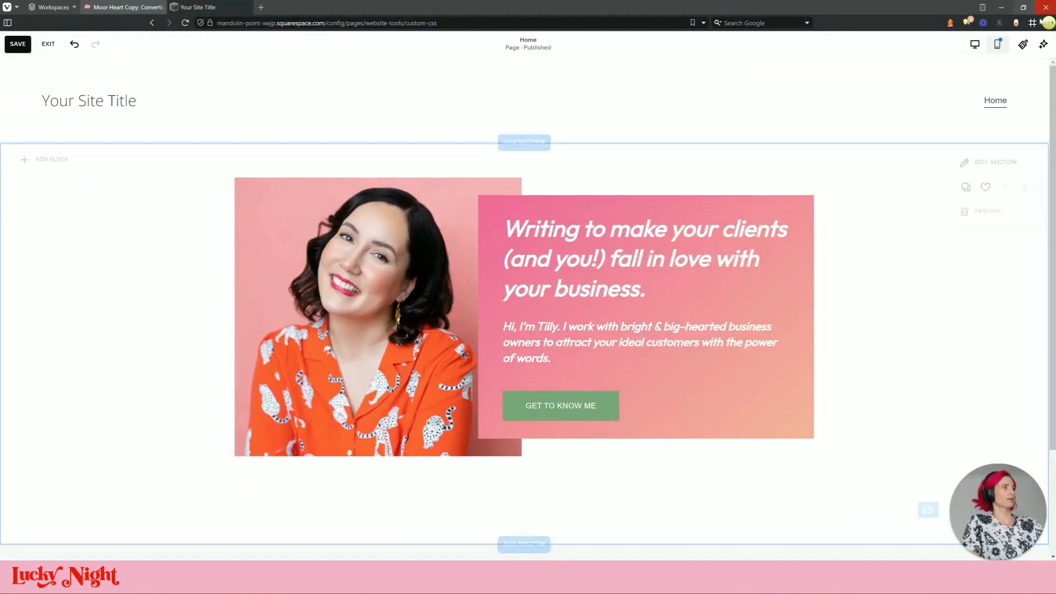
Set the primary button padding sliders to 0.5em and 0em and save
left_click(933, 227)
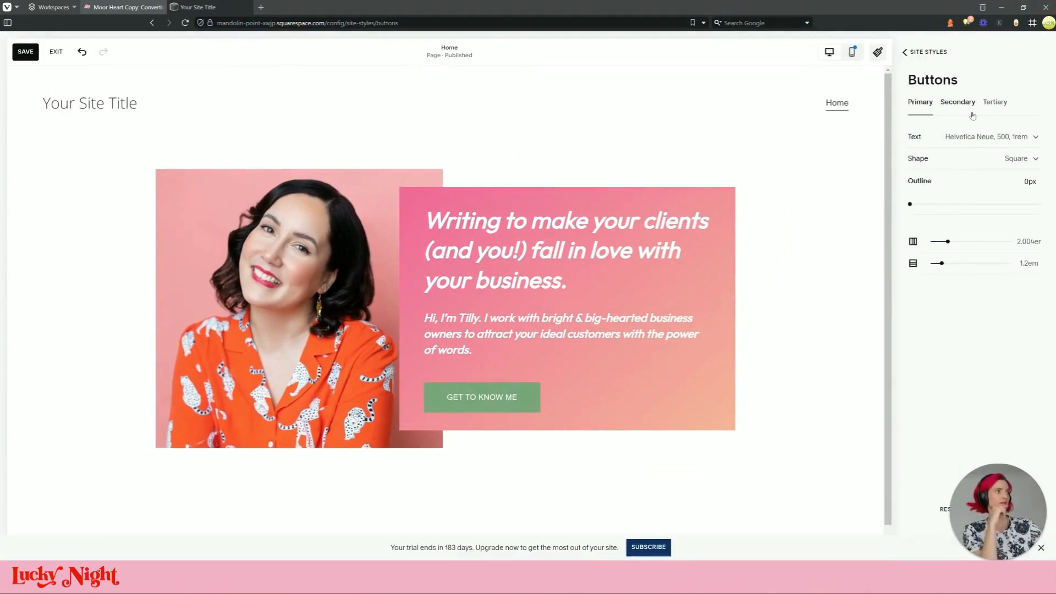
left_click_drag(947, 247, 937, 241)
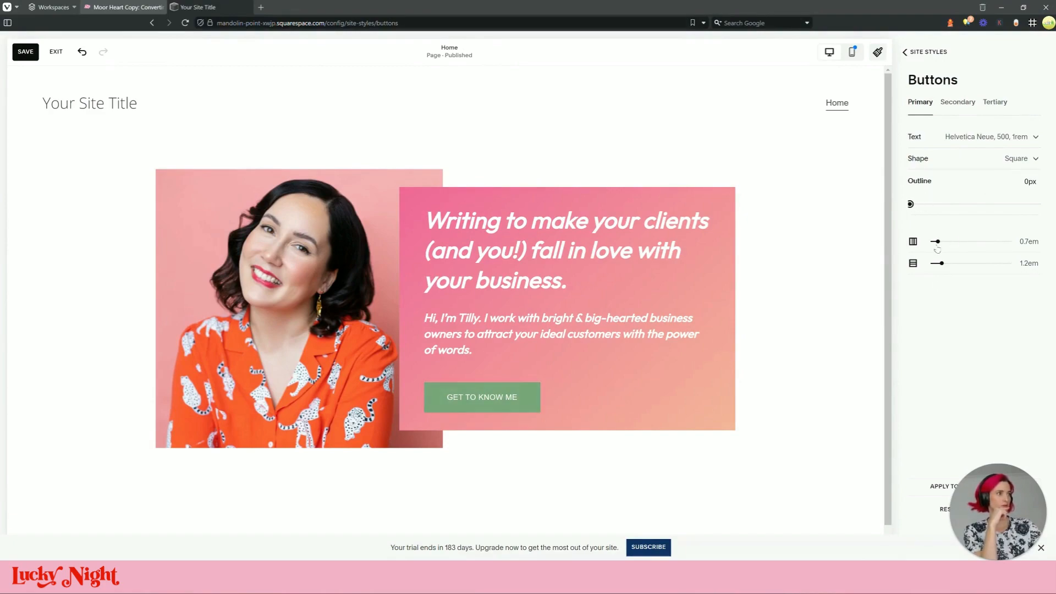
mouse_move(938, 248)
left_mouse_down()
mouse_move(933, 263)
mouse_move(932, 242)
left_mouse_up()
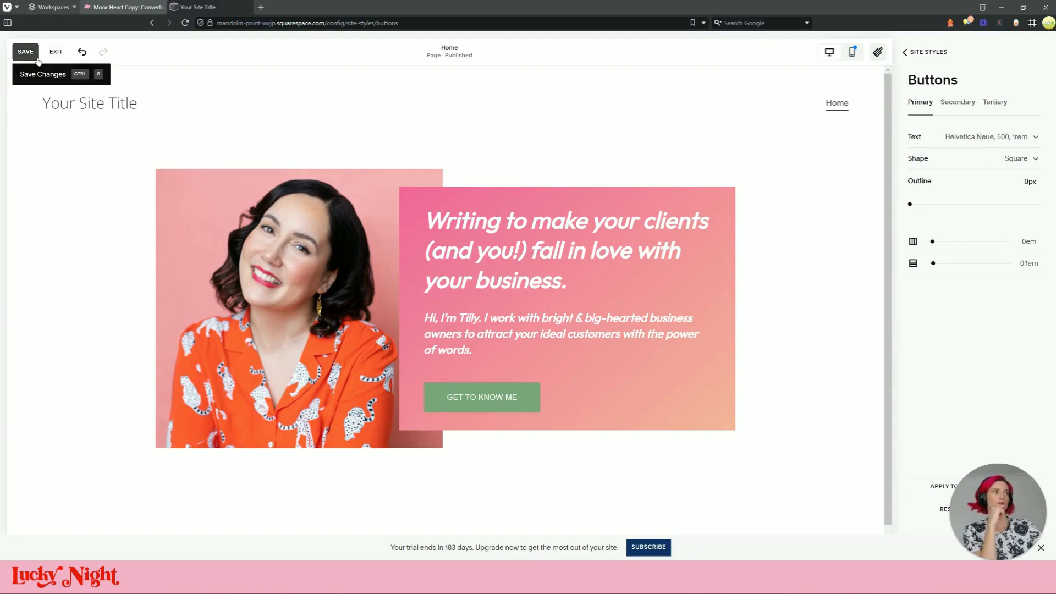
left_click_drag(932, 242, 932, 264)
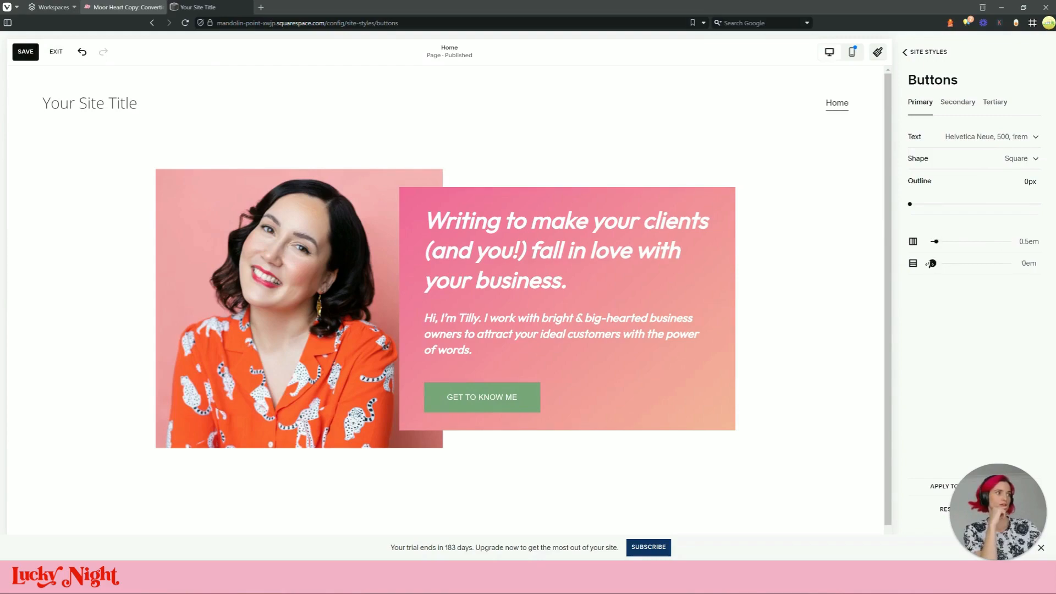
left_click(25, 53)
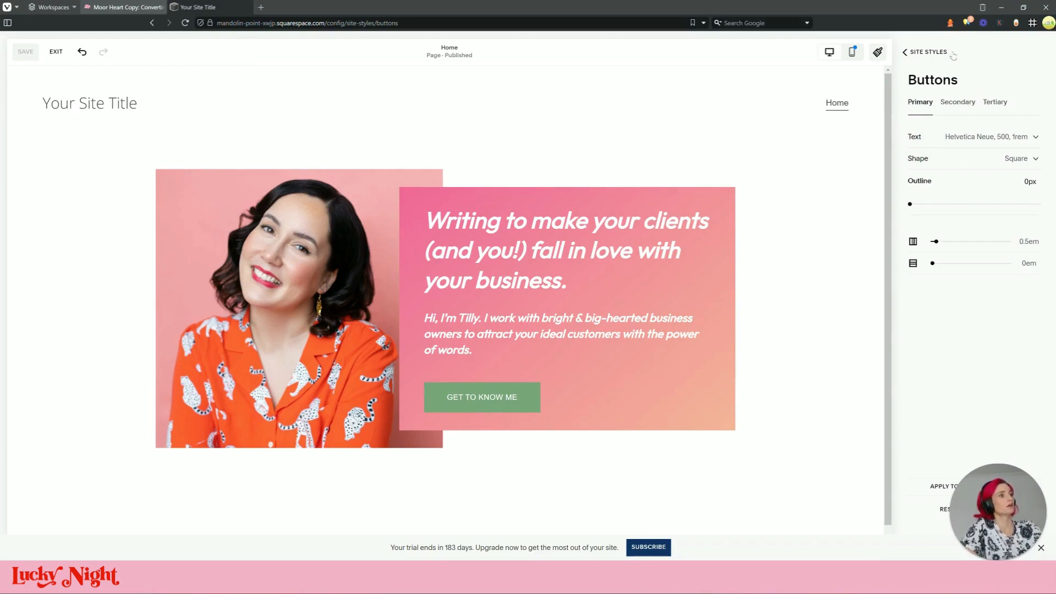
Set the GET TO KNOW ME button's design width to Fit so it matches its text
left_click(878, 51)
left_click(558, 405)
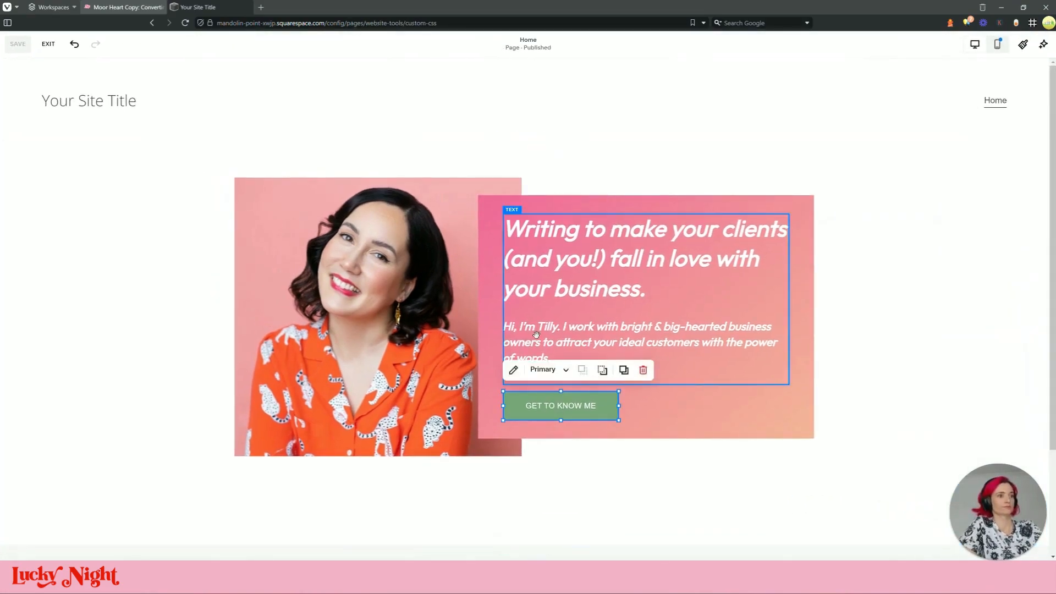
left_click(513, 370)
left_click(686, 326)
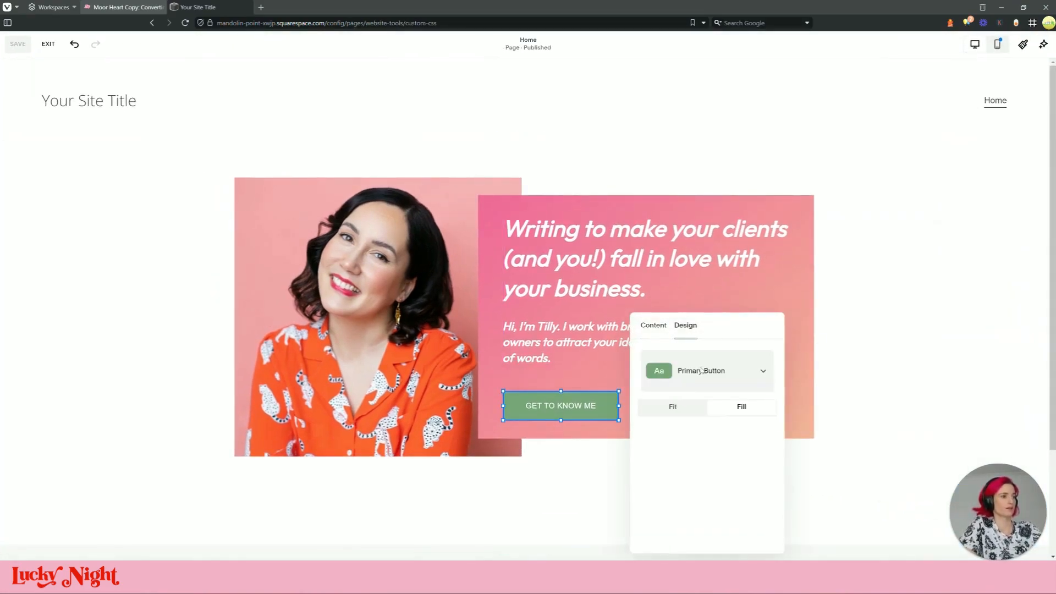
left_click(672, 407)
left_click(924, 357)
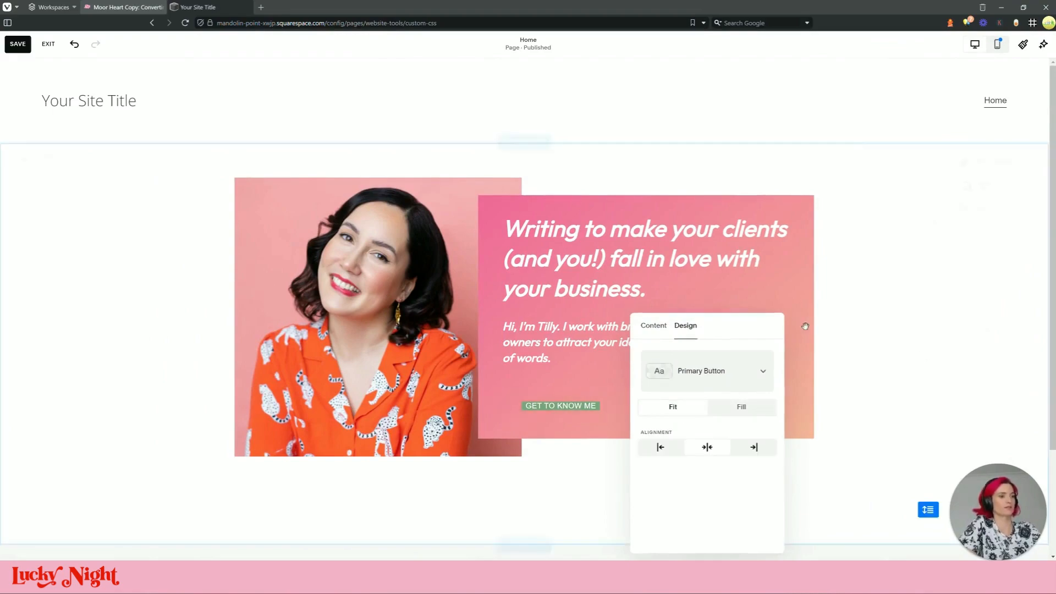
Raise the primary button padding to 0.7em and 0.6em, comparing with the reference
left_click(1023, 44)
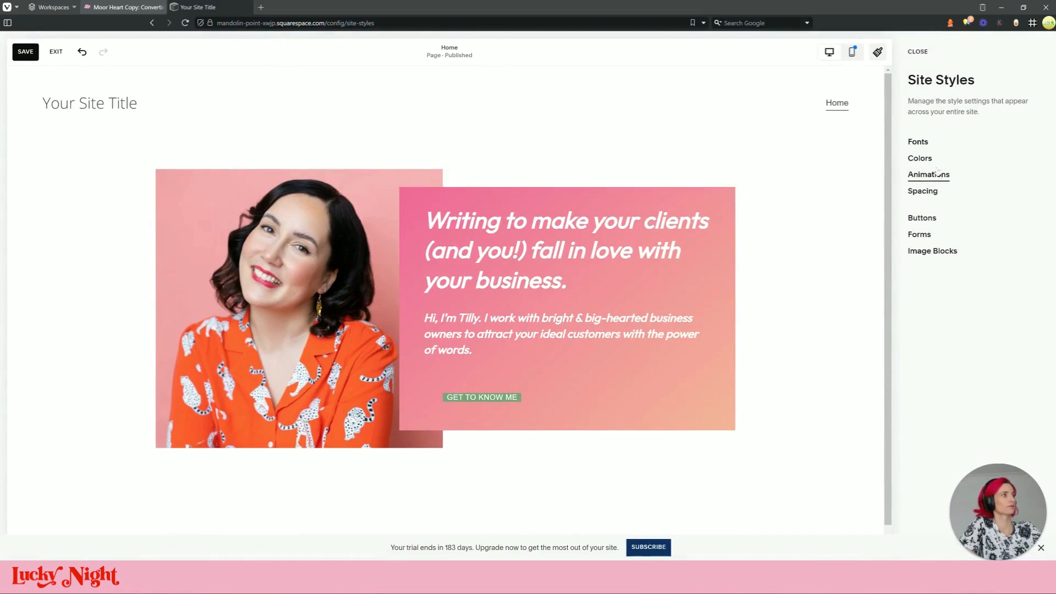
left_click(931, 218)
left_click_drag(935, 241, 937, 263)
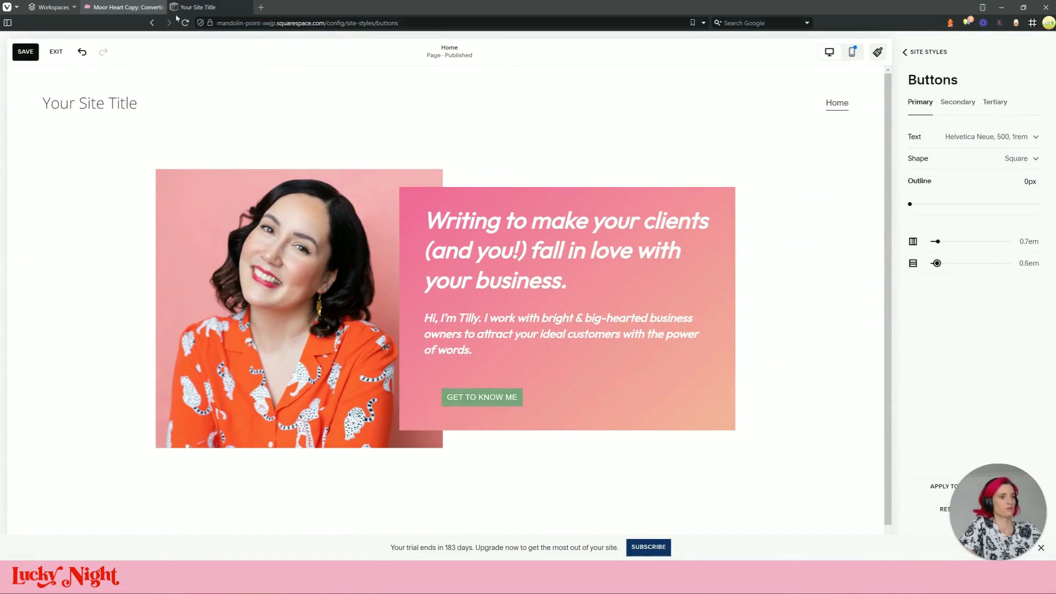
left_click(139, 7)
left_click(196, 8)
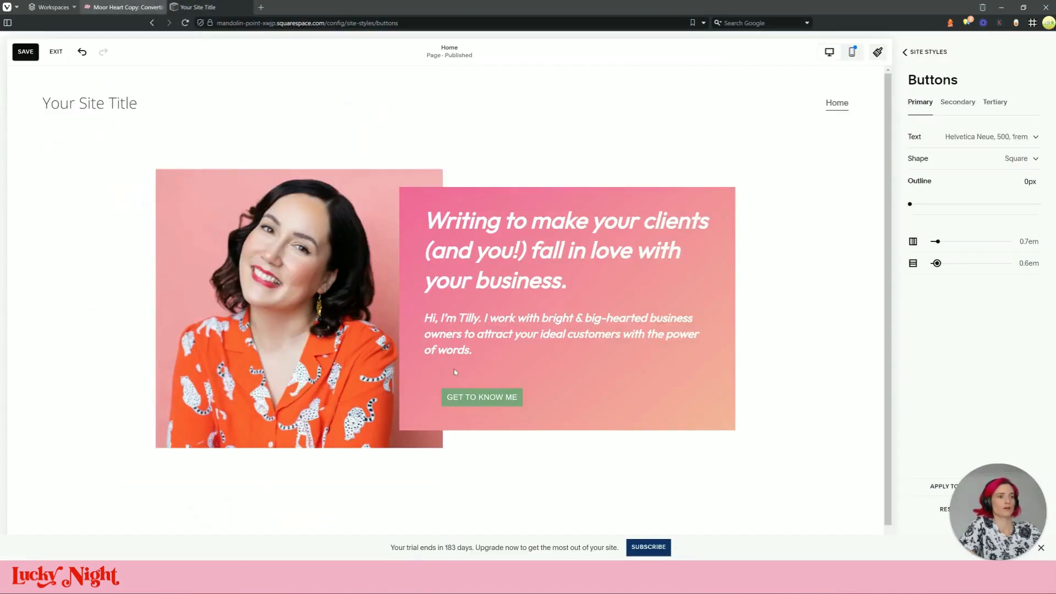
left_click(139, 7)
Scroll through the reference site's home page to study its button styling
scroll(562, 375, "down", 15)
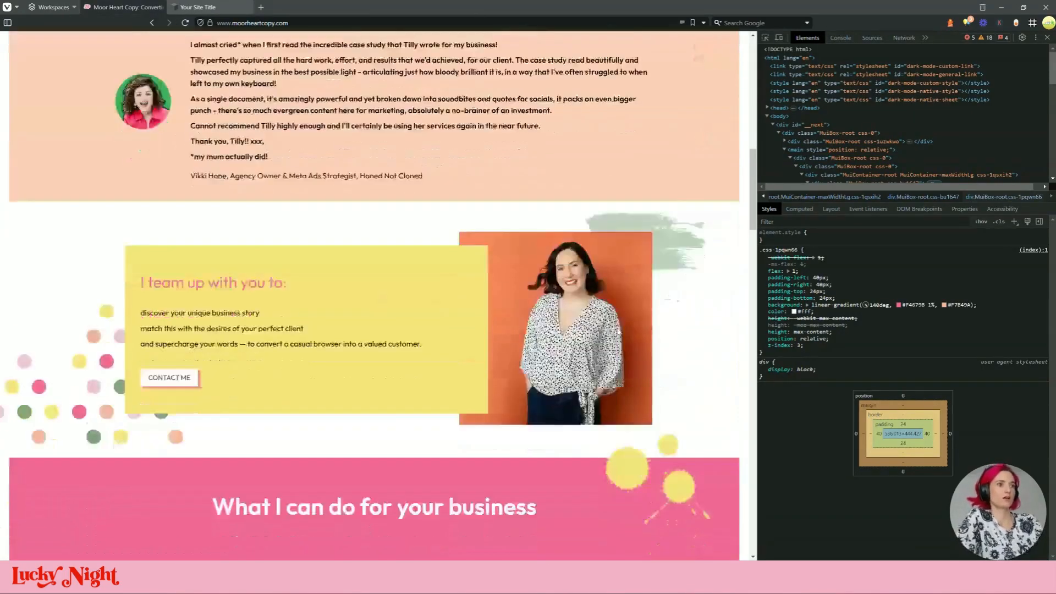
scroll(229, 340, "down", 12)
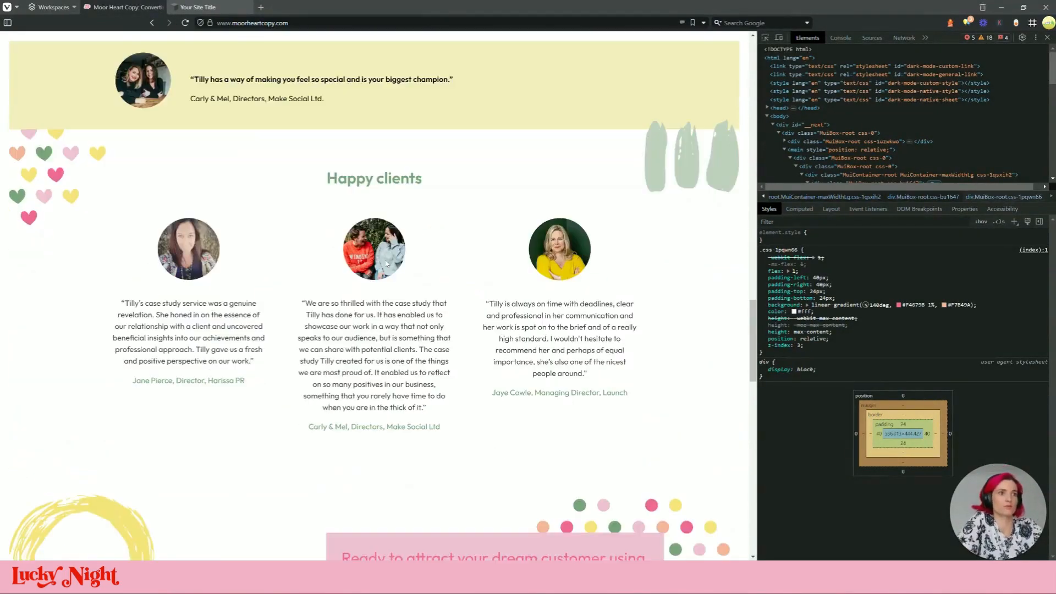
scroll(375, 267, "down", 15)
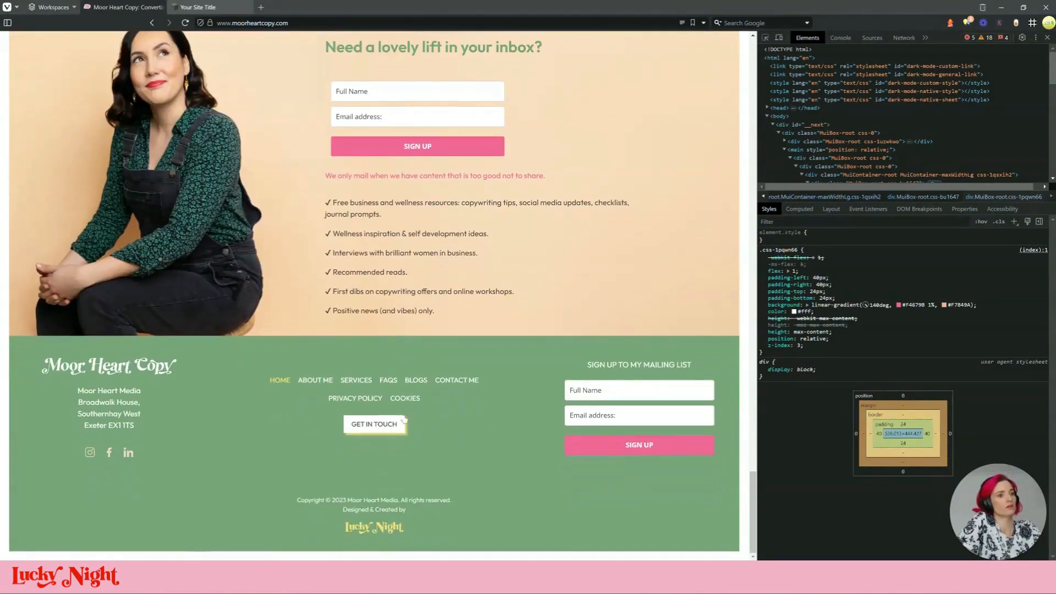
scroll(642, 243, "up", 6)
scroll(642, 243, "up", 4)
scroll(494, 165, "up", 20)
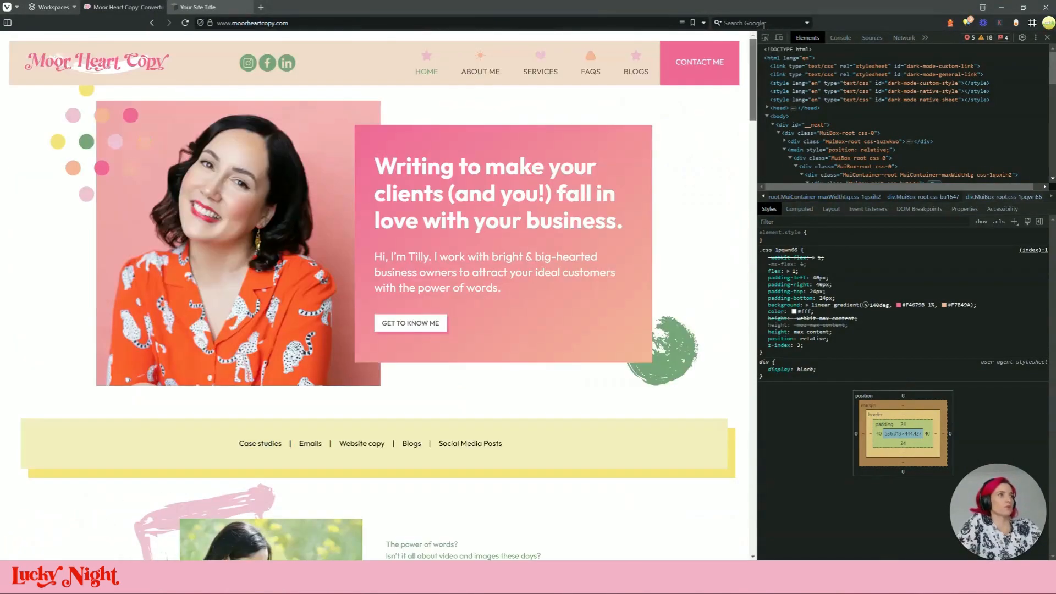
Go to the reference site's About Me page and scroll through its buttons
left_click(461, 77)
scroll(455, 199, "down", 10)
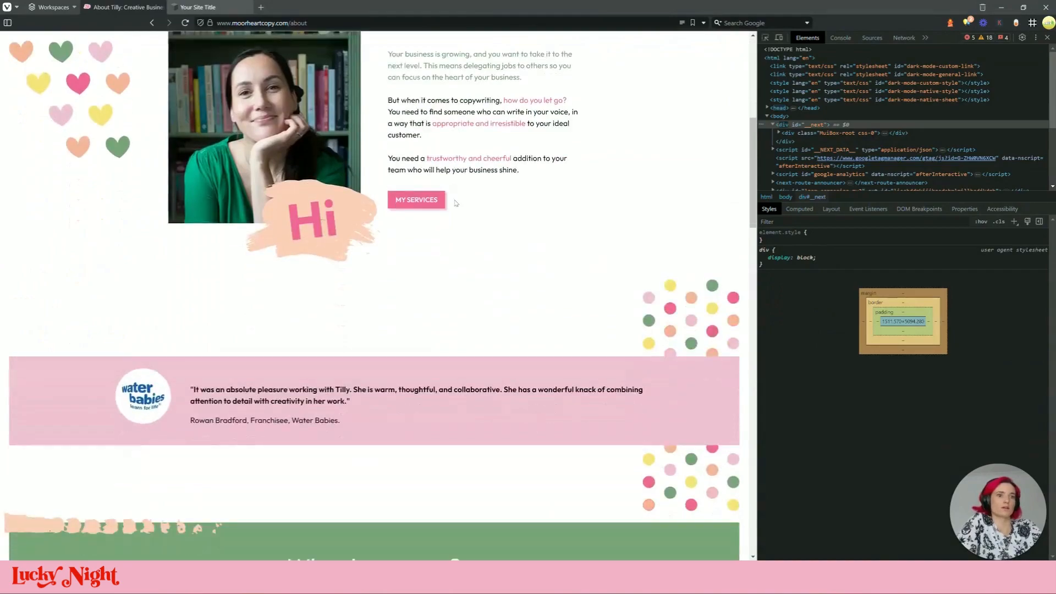
scroll(455, 203, "up", 5)
scroll(455, 205, "down", 14)
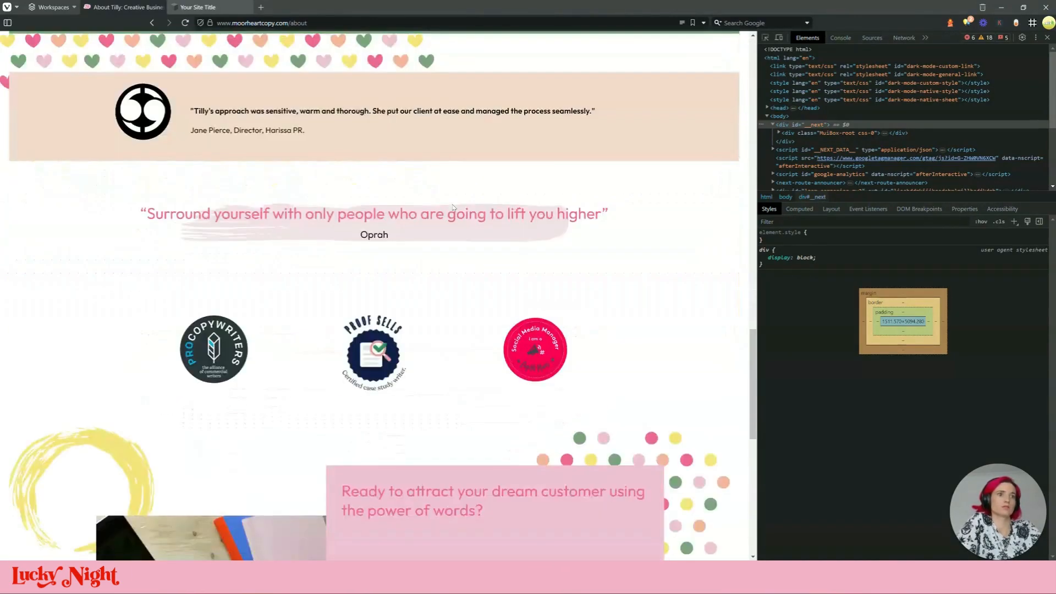
scroll(453, 205, "up", 4)
scroll(453, 204, "down", 15)
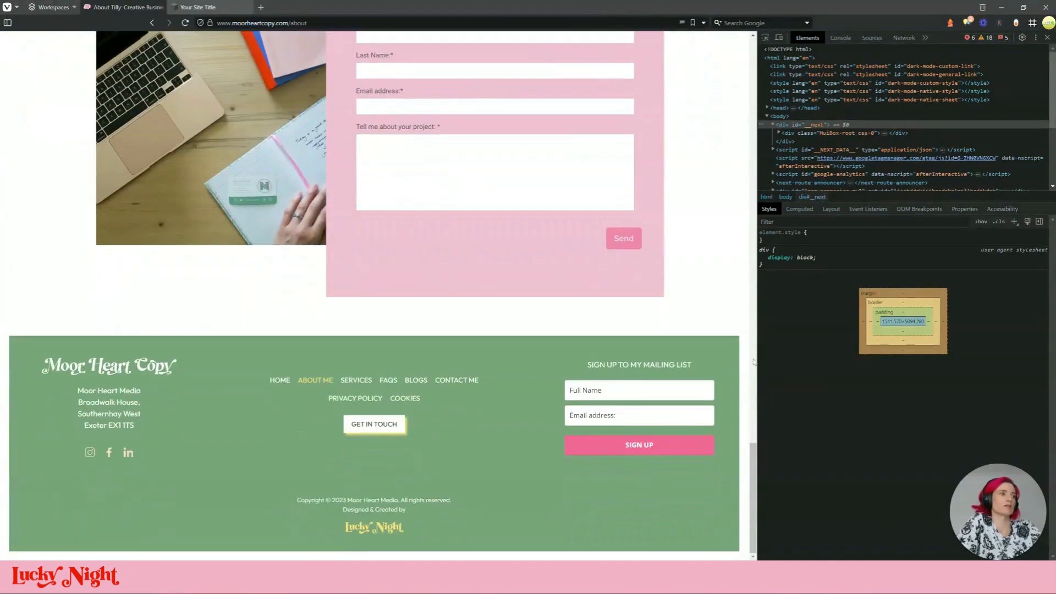
left_click_drag(754, 474, 753, 71)
Go to the reference site's Services page and compare its button styles
left_click(531, 65)
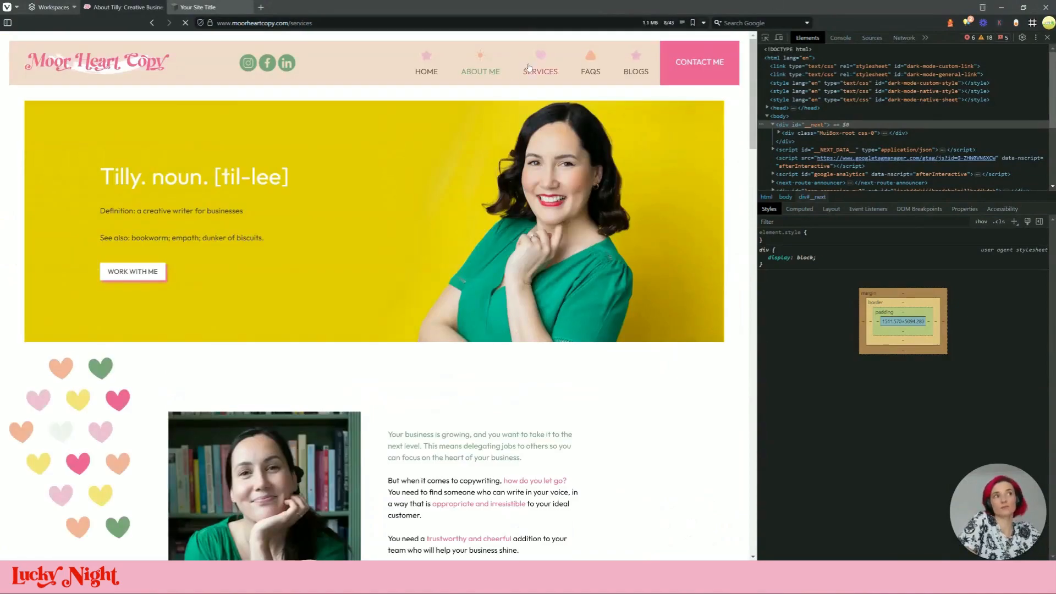
scroll(493, 352, "down", 20)
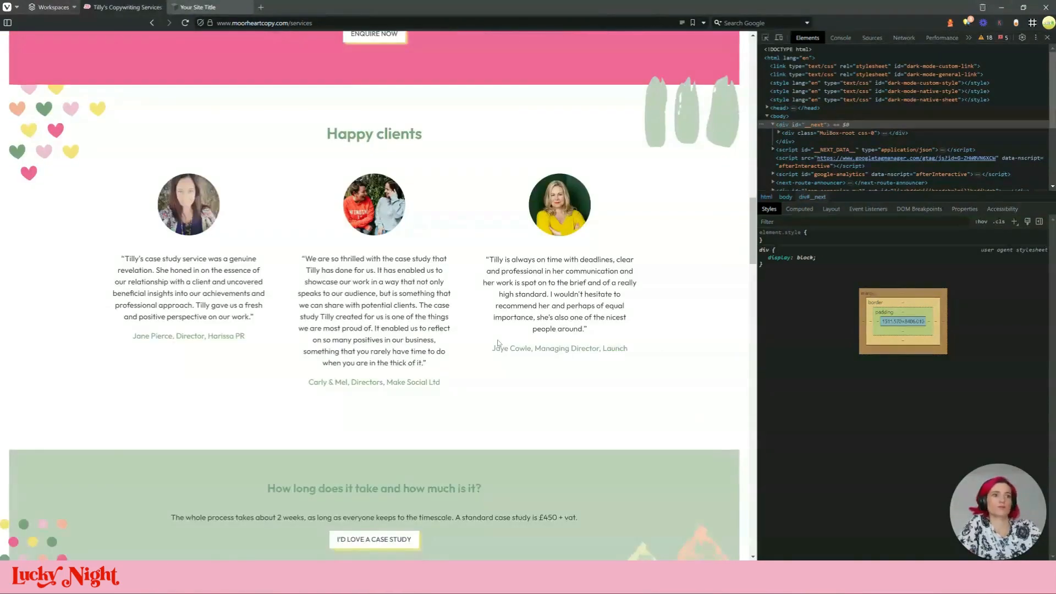
scroll(493, 323, "down", 20)
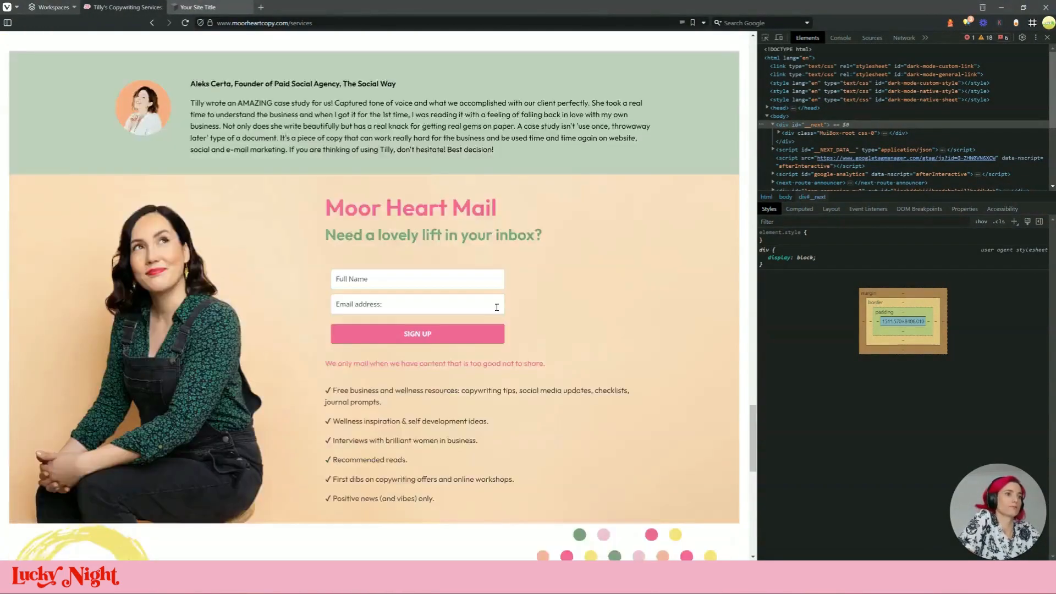
scroll(507, 376, "down", 8)
scroll(183, 79, "up", 5)
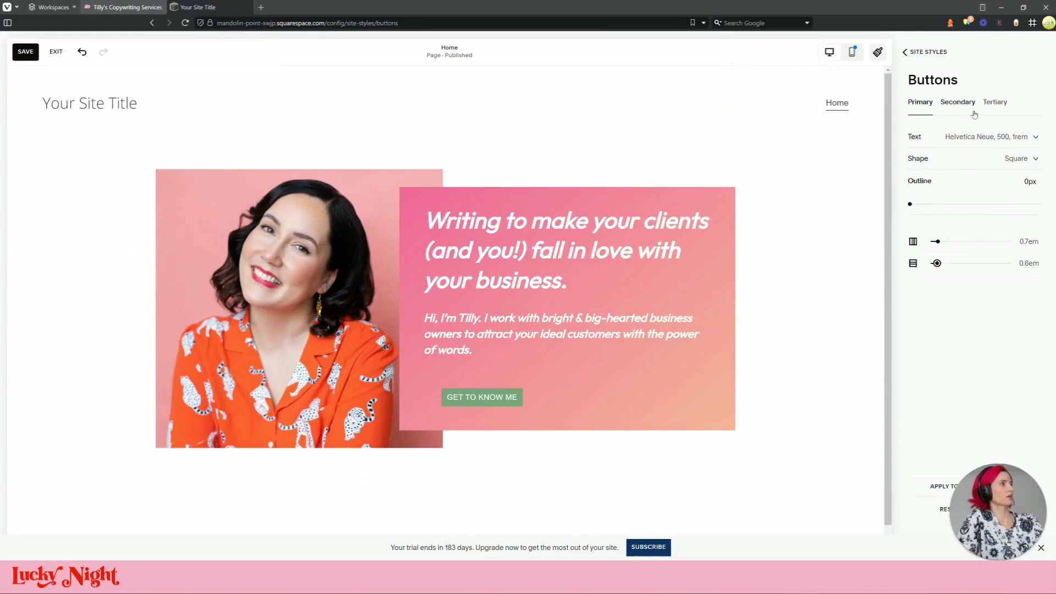
Compare the Tertiary, Secondary and Primary button style settings
left_click(995, 103)
left_click(957, 103)
left_click(929, 103)
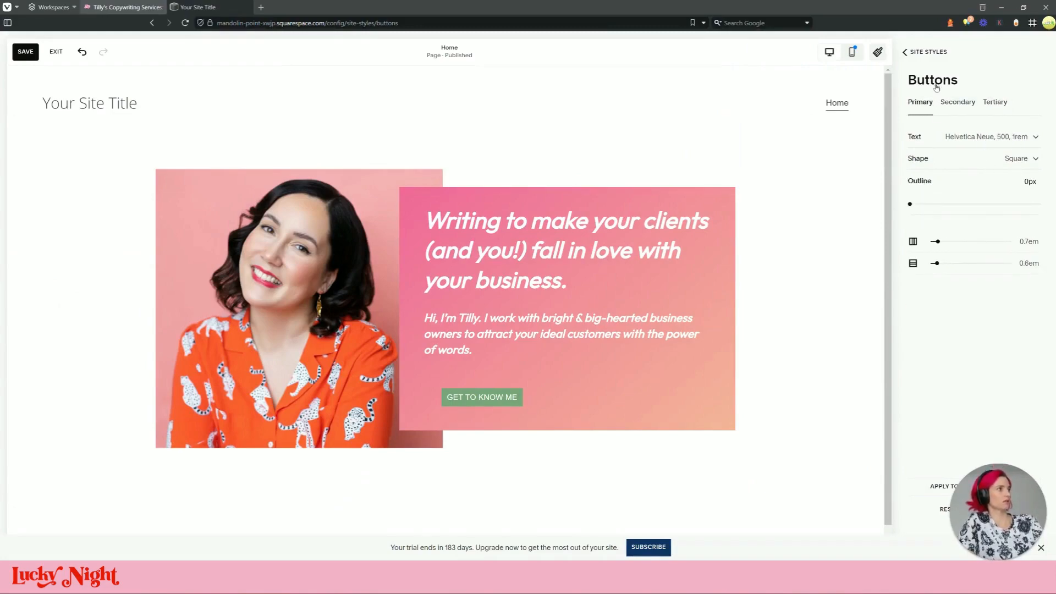
Open the Lightest 1 colour theme editor from Site Styles > Colors and reach its Button colours
left_click(935, 55)
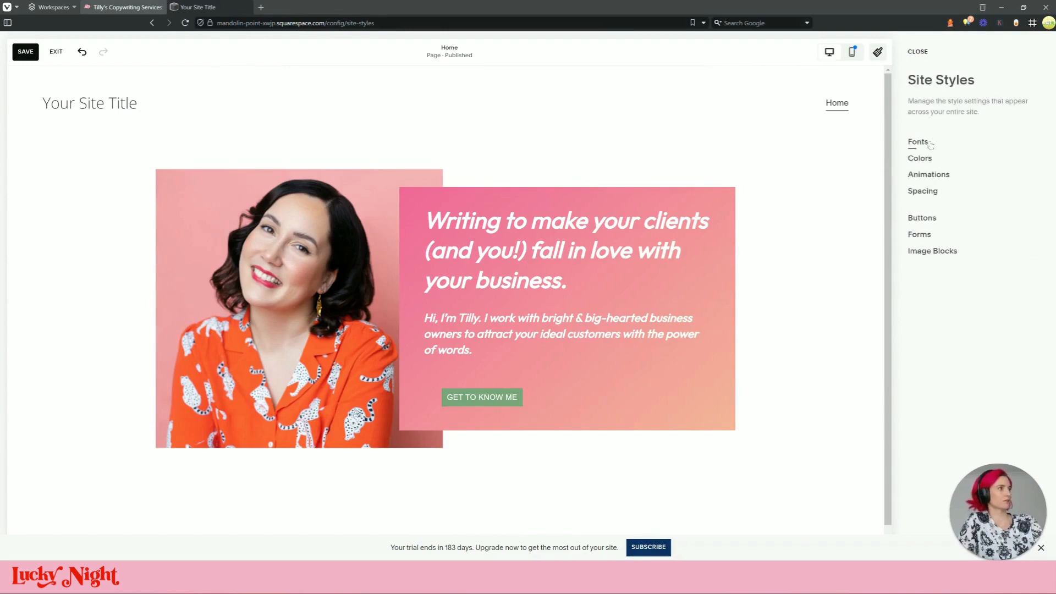
left_click(930, 156)
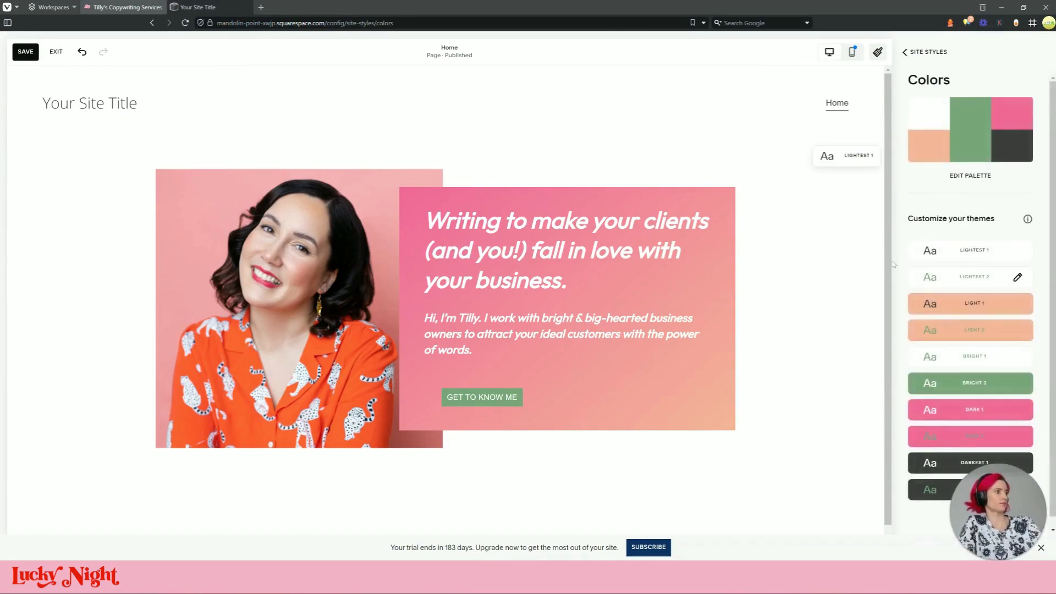
mouse_move(978, 262)
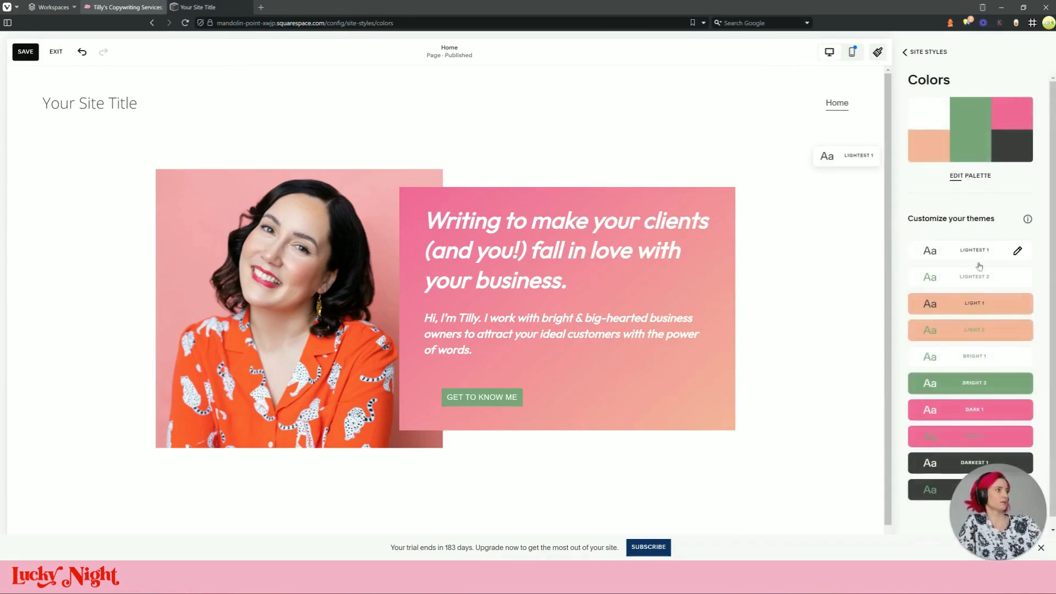
left_click(1016, 255)
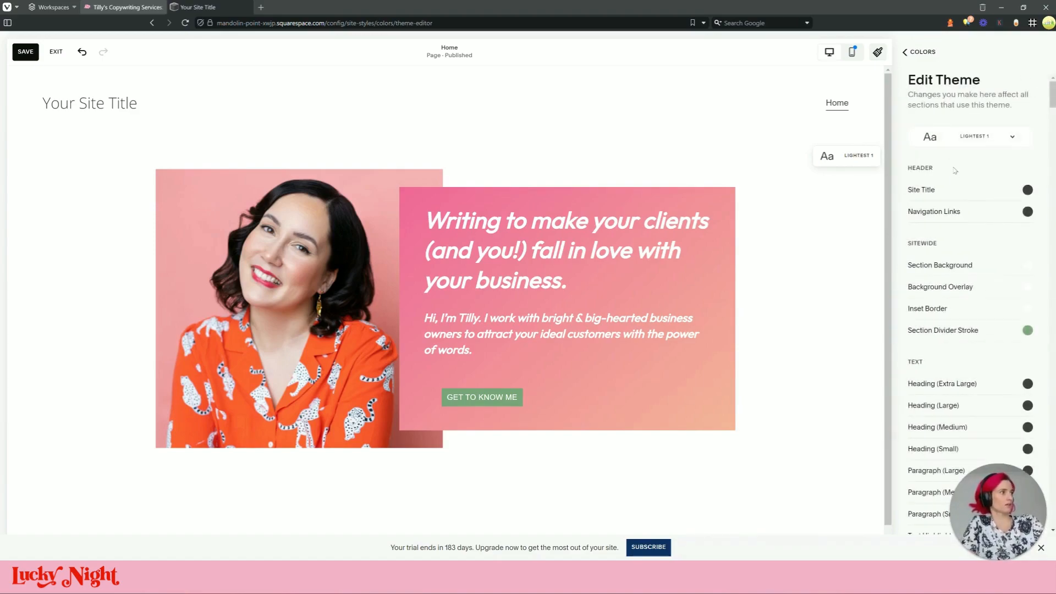
scroll(954, 170, "down", 10)
scroll(939, 322, "down", 3)
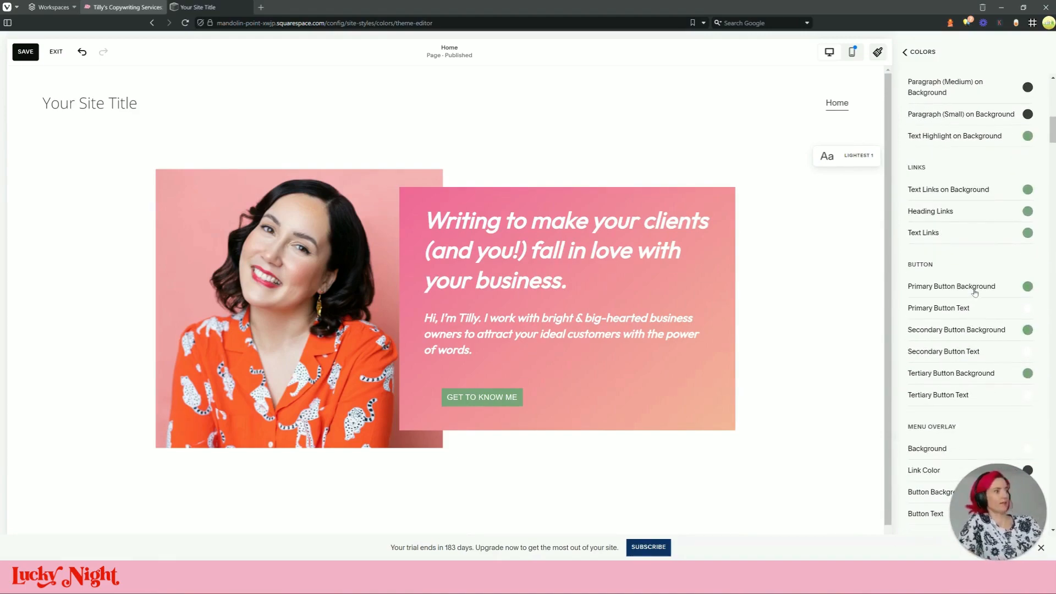
Recheck the reference site's Services and home pages before returning to the theme editor
left_click(124, 7)
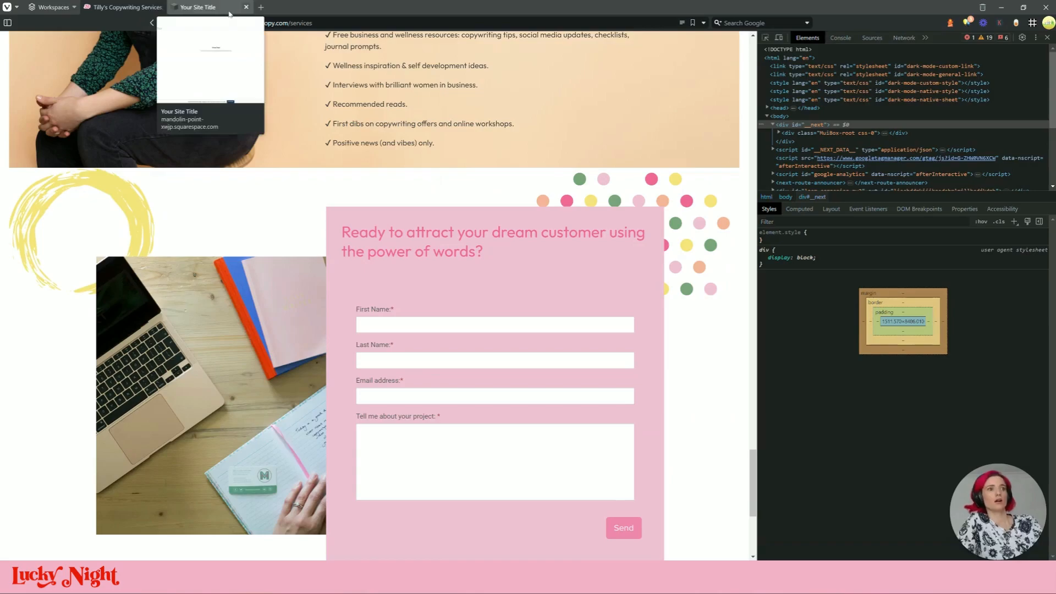
scroll(472, 303, "up", 20)
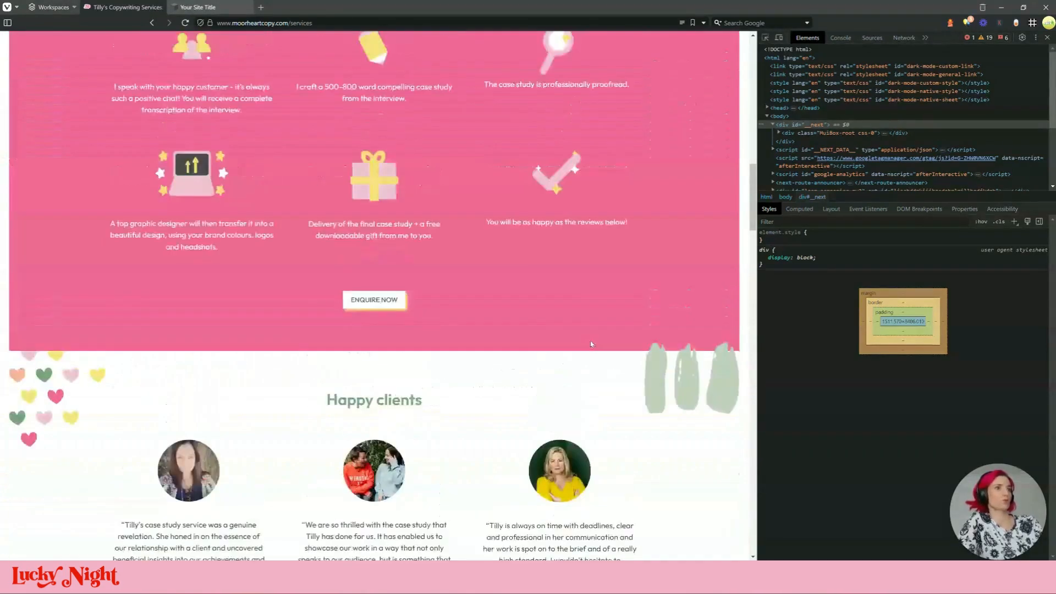
scroll(590, 342, "up", 6)
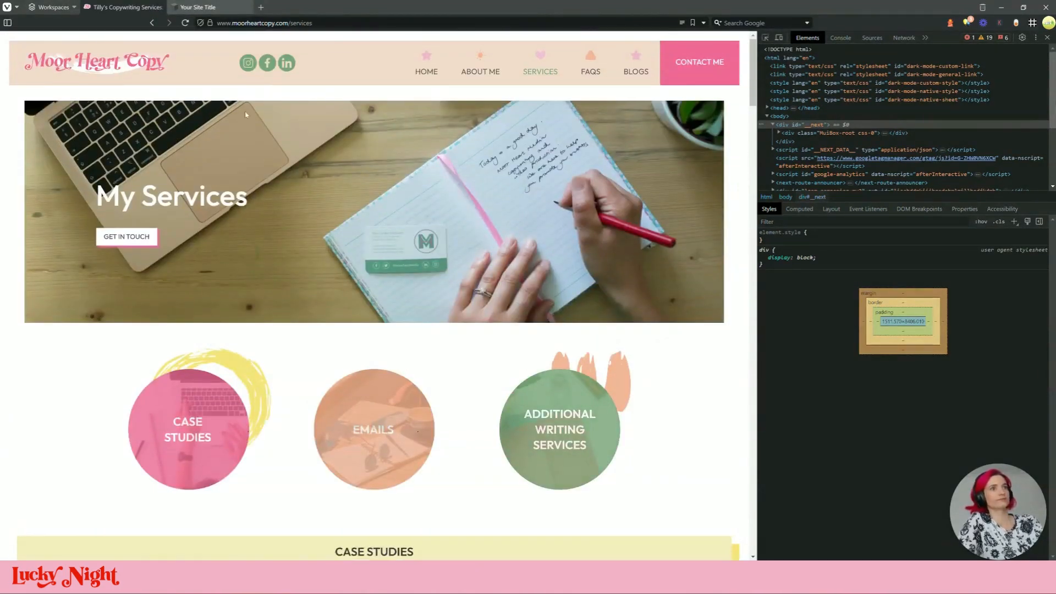
left_click(104, 70)
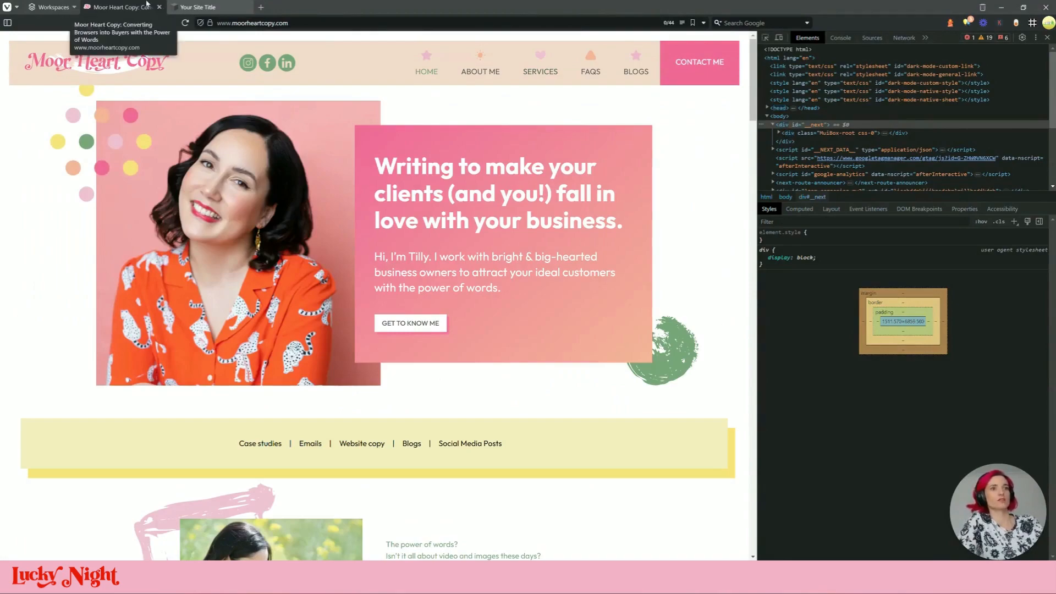
left_click(196, 6)
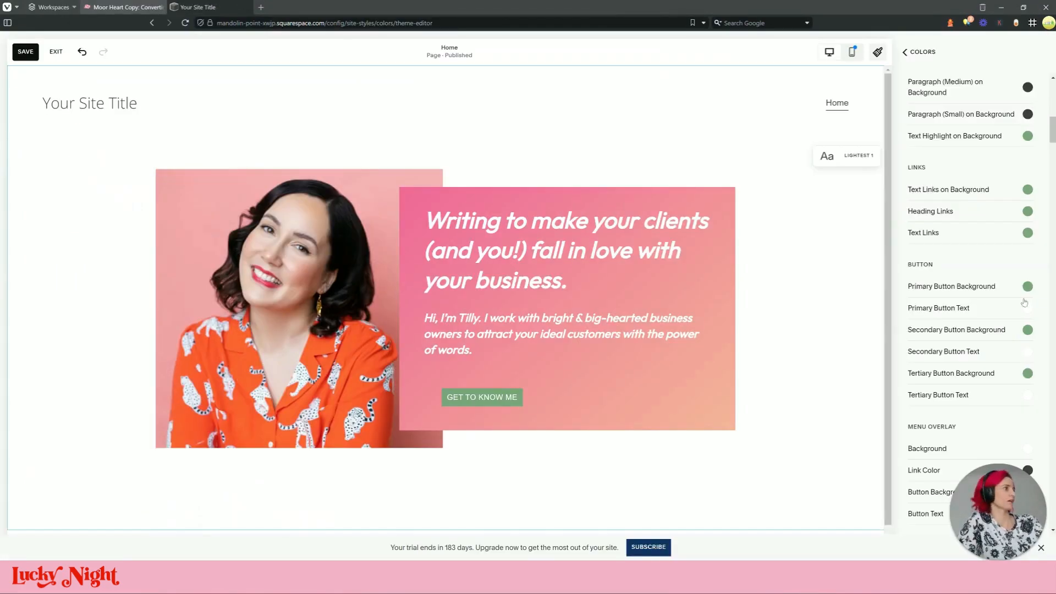
Set Primary Button Background to the white palette swatch and Primary Button Text to dark
left_click(1027, 286)
left_click(943, 192)
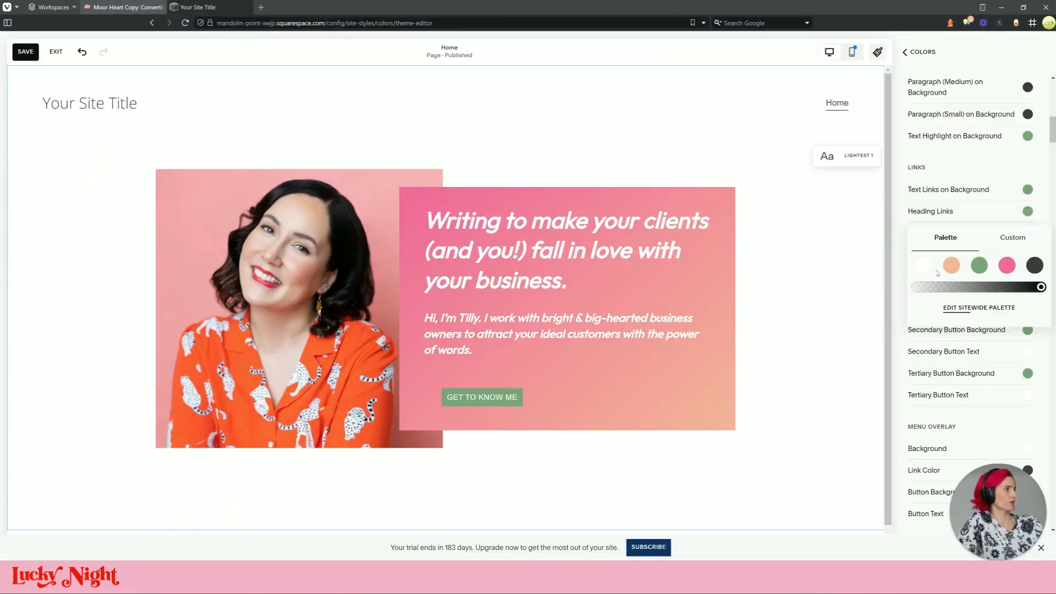
left_click(924, 265)
left_click(899, 275)
left_click(1026, 308)
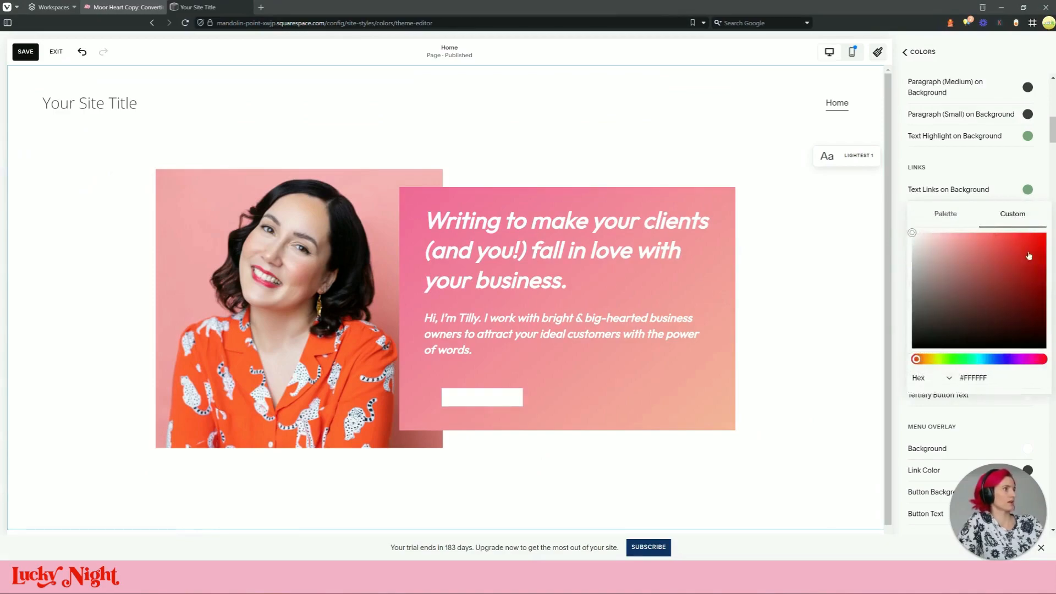
left_click(946, 214)
left_click(1034, 287)
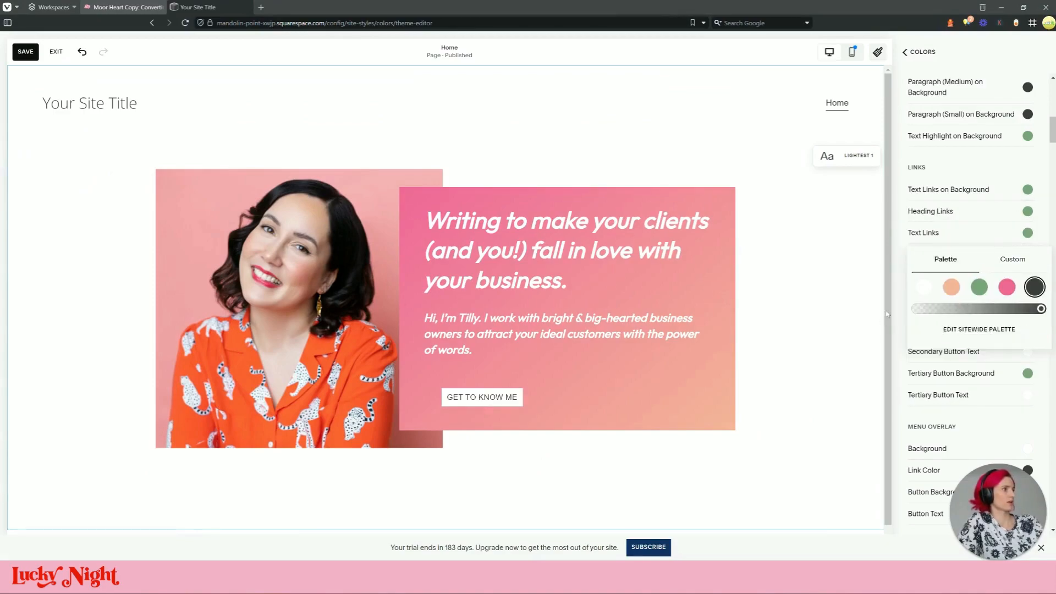
left_click(898, 315)
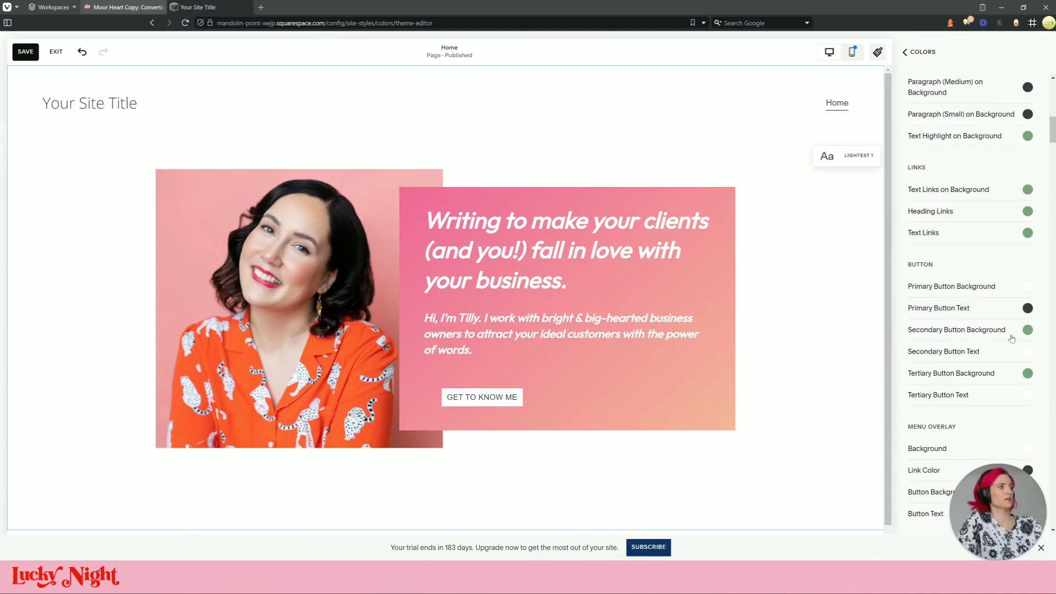
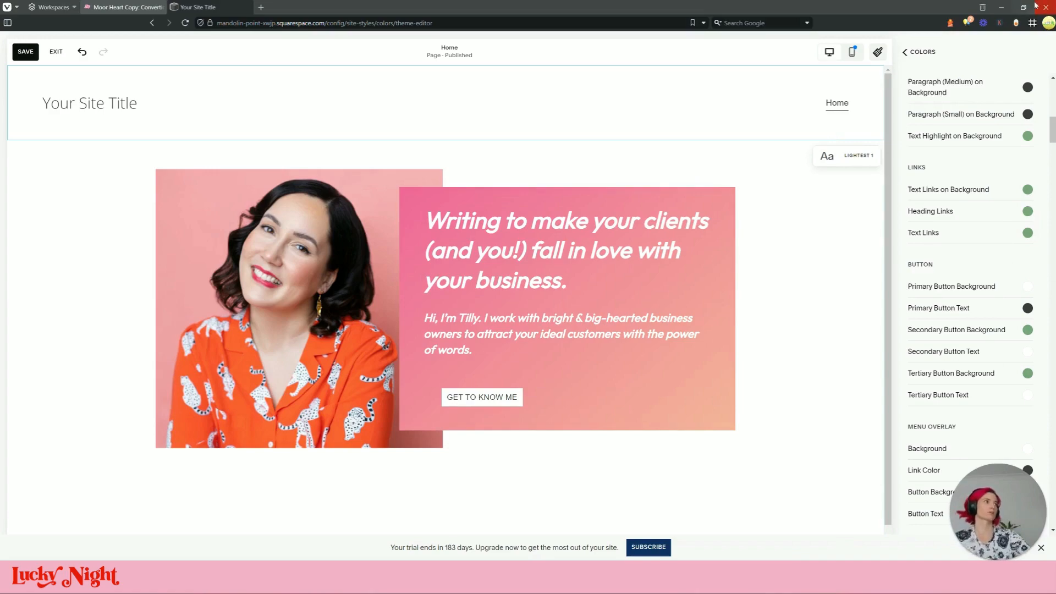
Return from the colour theme to Site Styles, open Buttons, and reduce primary button padding to 0.8em
left_click(904, 51)
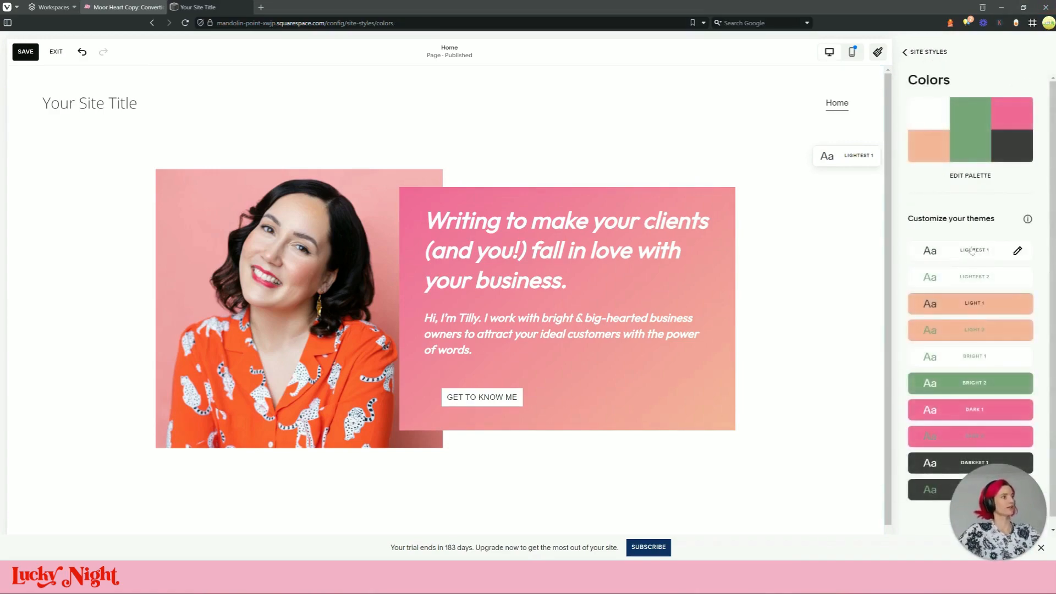
left_click(903, 51)
left_click(933, 218)
left_click_drag(938, 241, 939, 242)
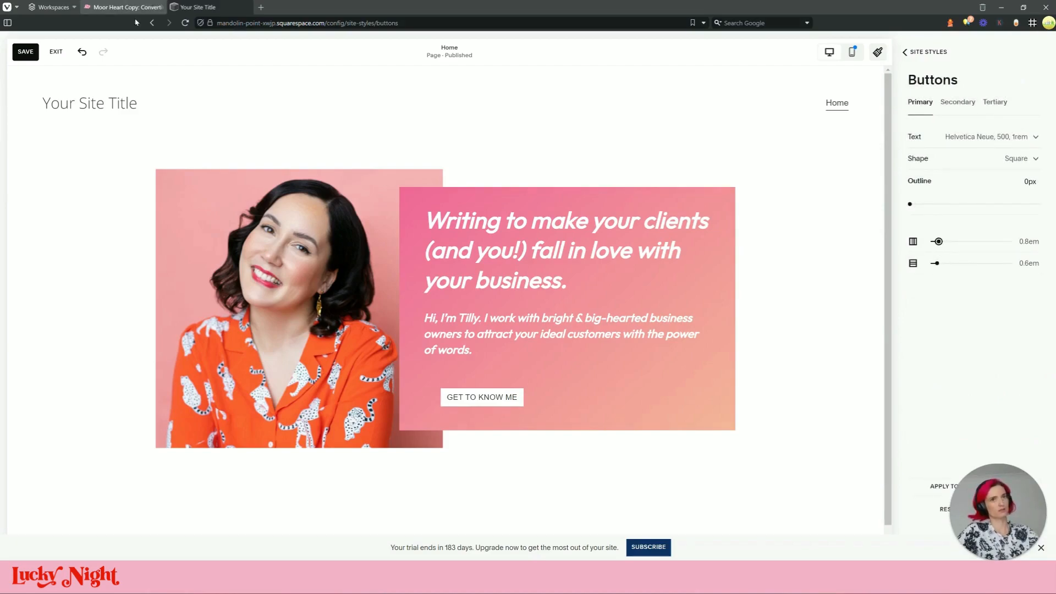
Check the reference site's button and try a 700 weight for the primary button text
left_click(124, 7)
left_click(203, 7)
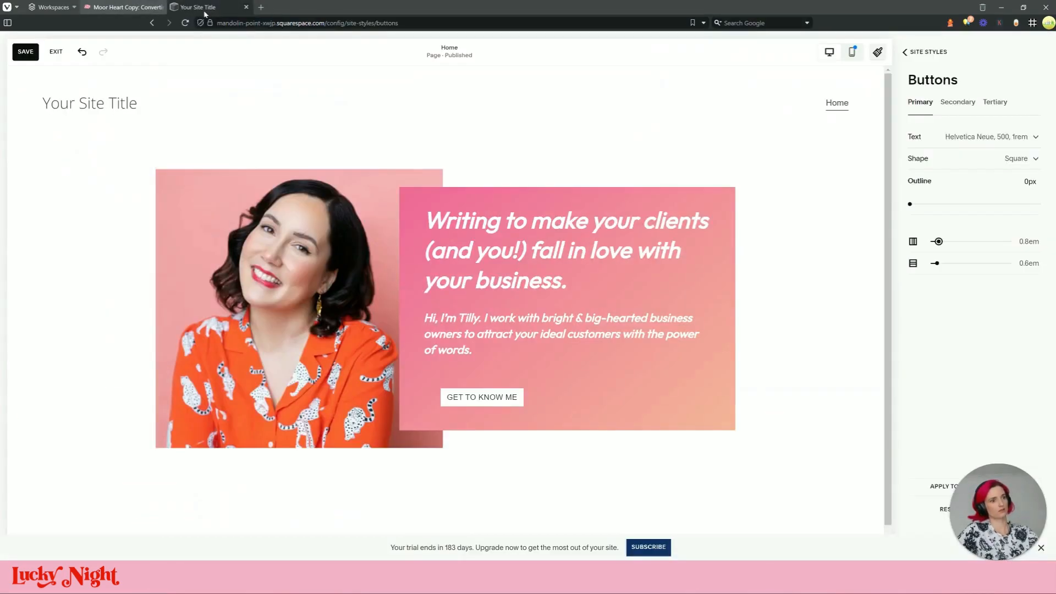
left_click(997, 137)
left_click(1014, 219)
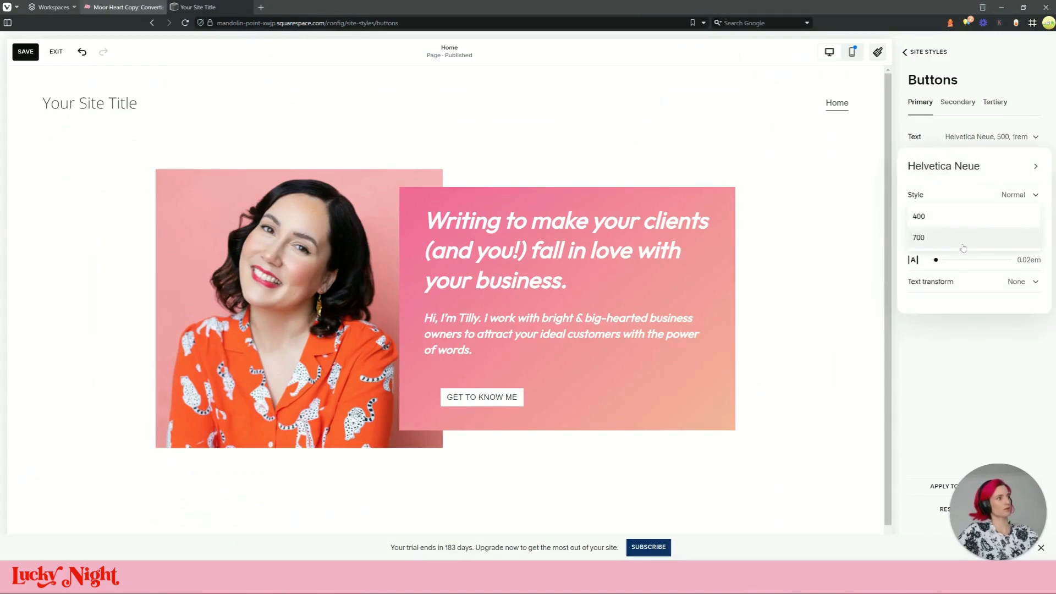
left_click(965, 242)
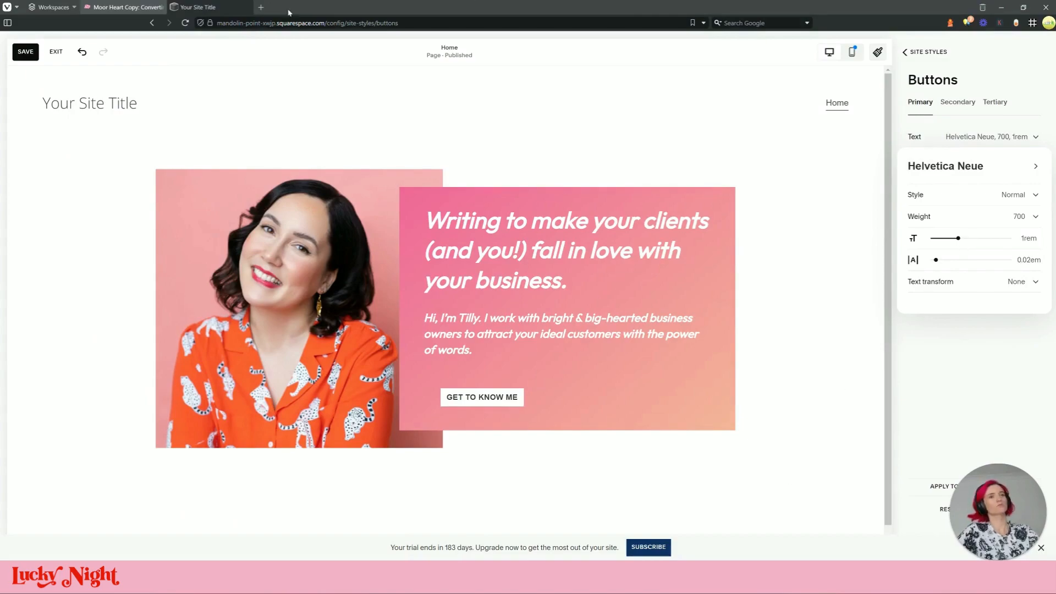
After comparing again, settle on weight 400 with text transform None and return to Site Styles
left_click(124, 7)
left_click(198, 8)
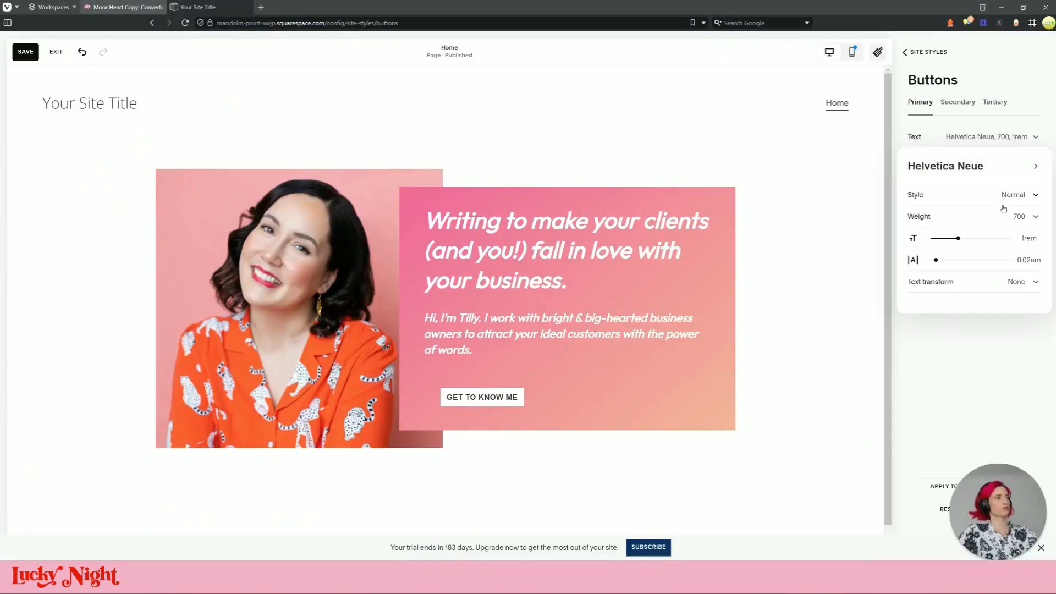
left_click(1027, 217)
left_click(1009, 194)
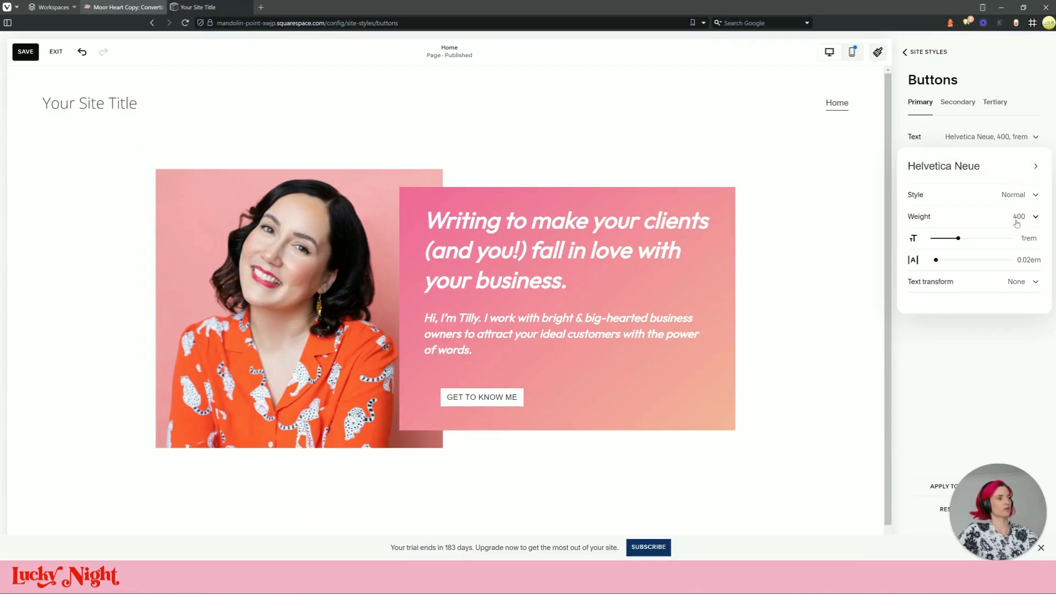
left_click(949, 291)
left_click(933, 92)
left_click(926, 50)
left_click(926, 52)
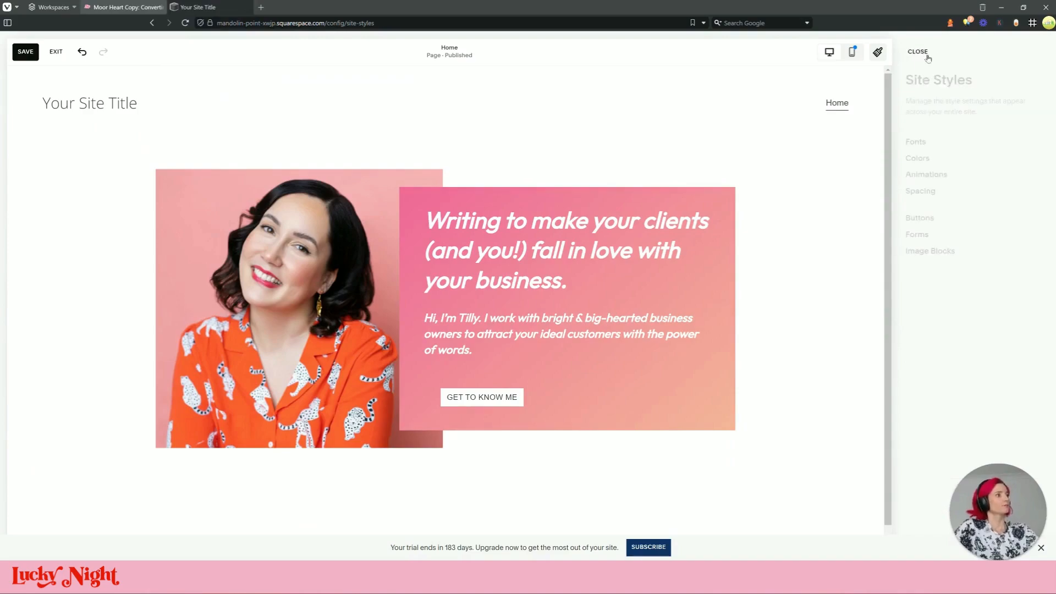
Close Site Styles and open the browser's developer tools on the page
left_click(920, 54)
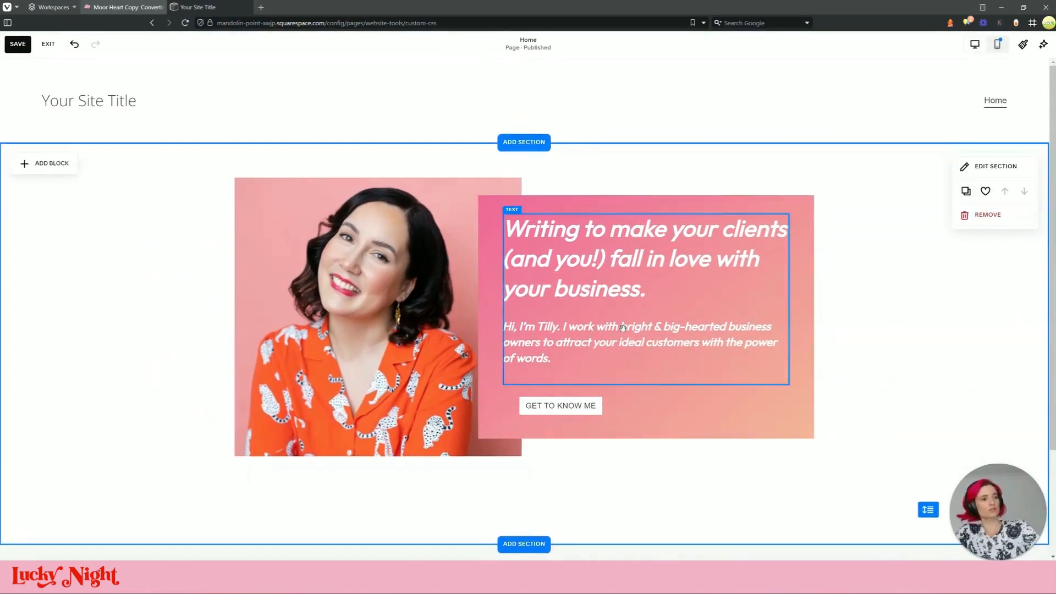
scroll(142, 92, "down", 3)
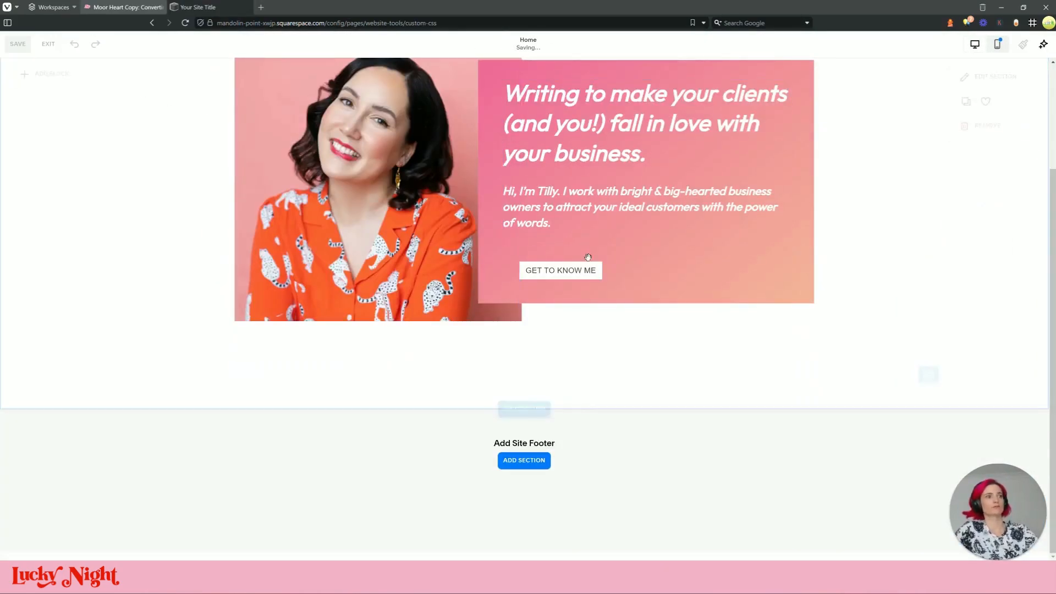
right_click(571, 278)
mouse_move(642, 467)
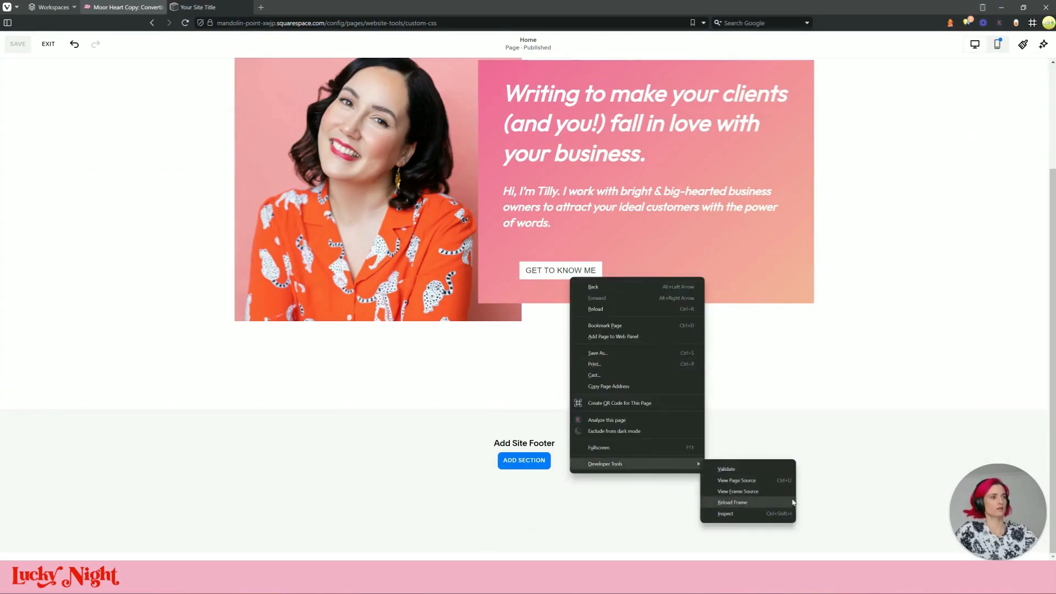
left_click(774, 513)
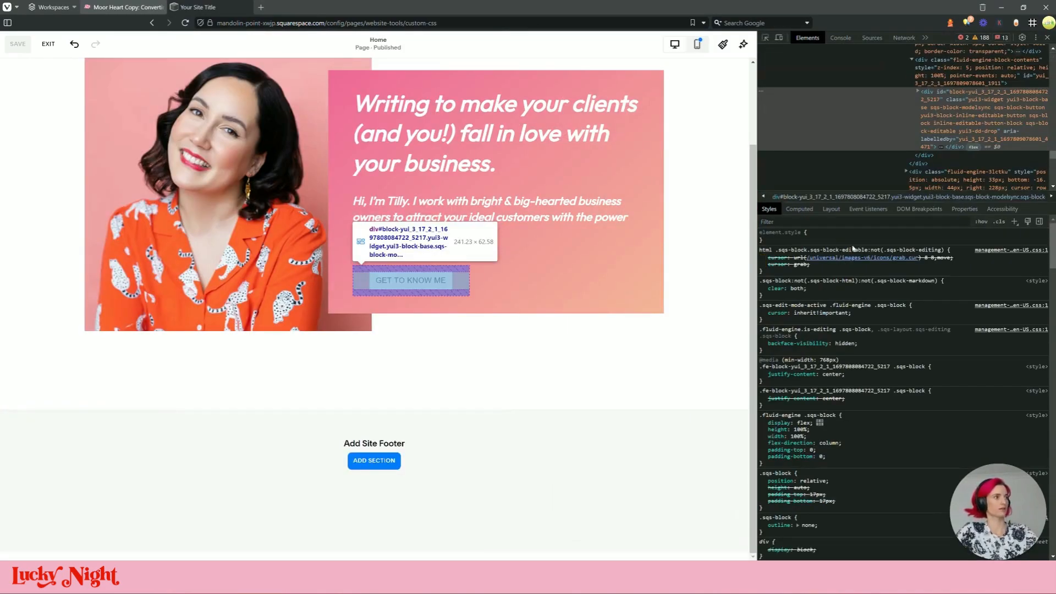
Inspect the GET TO KNOW ME button down to its inner text element
left_click(918, 93)
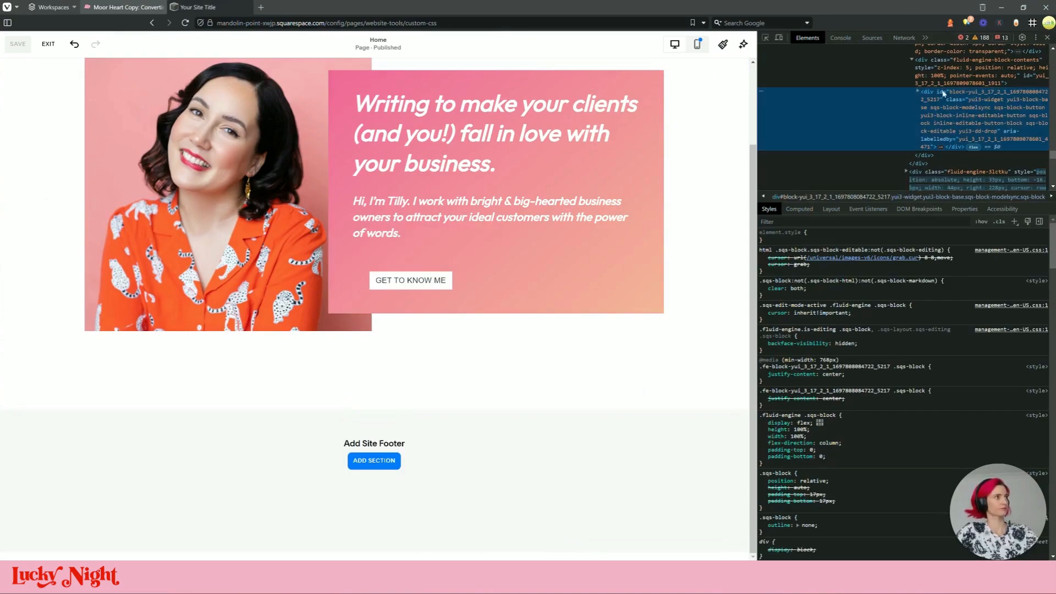
left_click(765, 37)
left_click(432, 279)
scroll(958, 110, "down", 3)
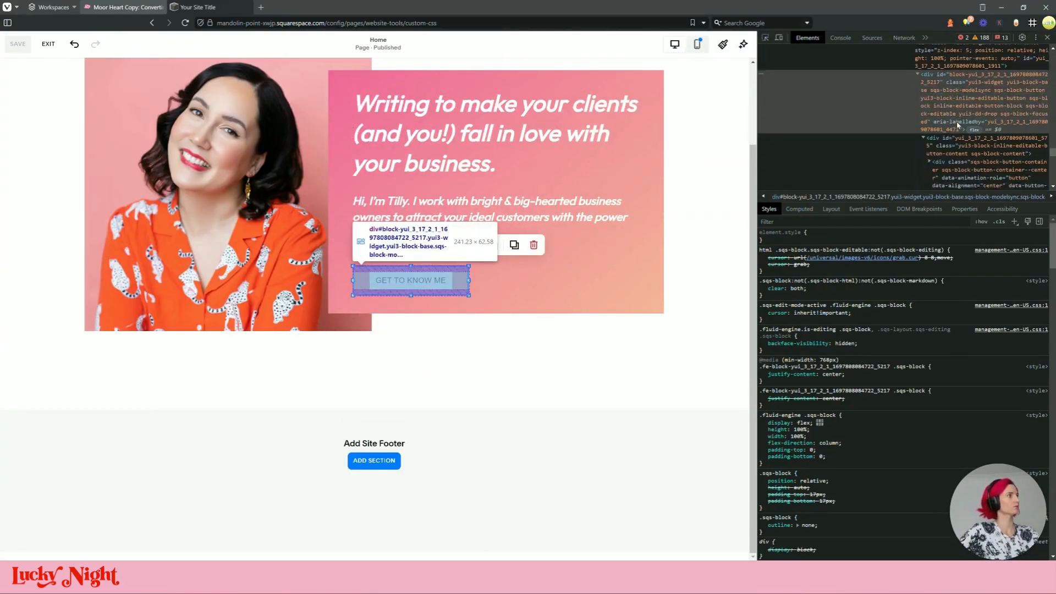
left_click(960, 122)
left_click(929, 113)
scroll(935, 121, "down", 2)
left_click(934, 121)
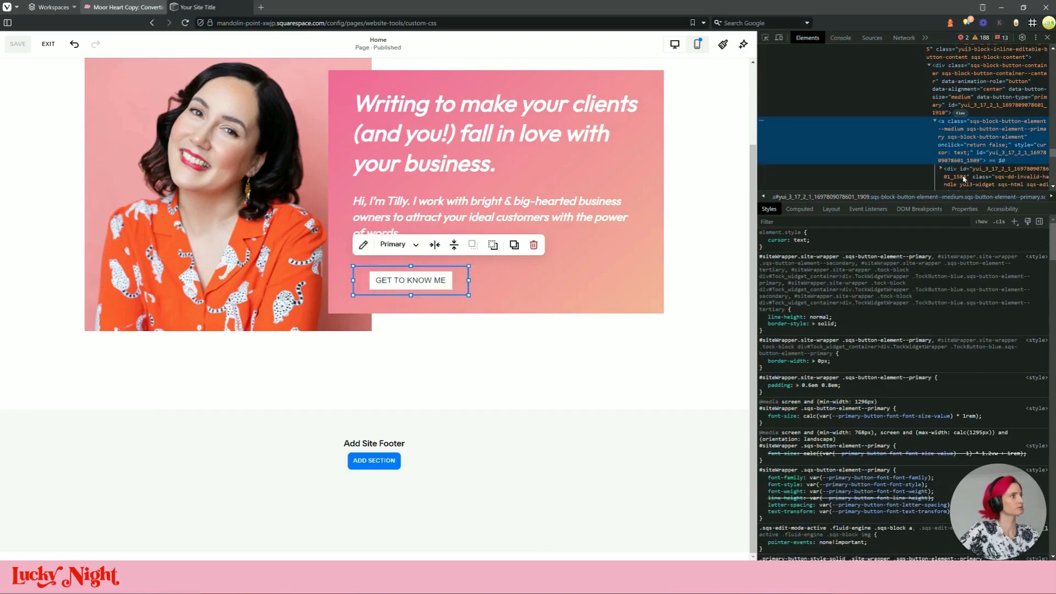
left_click(940, 168)
scroll(946, 165, "down", 1)
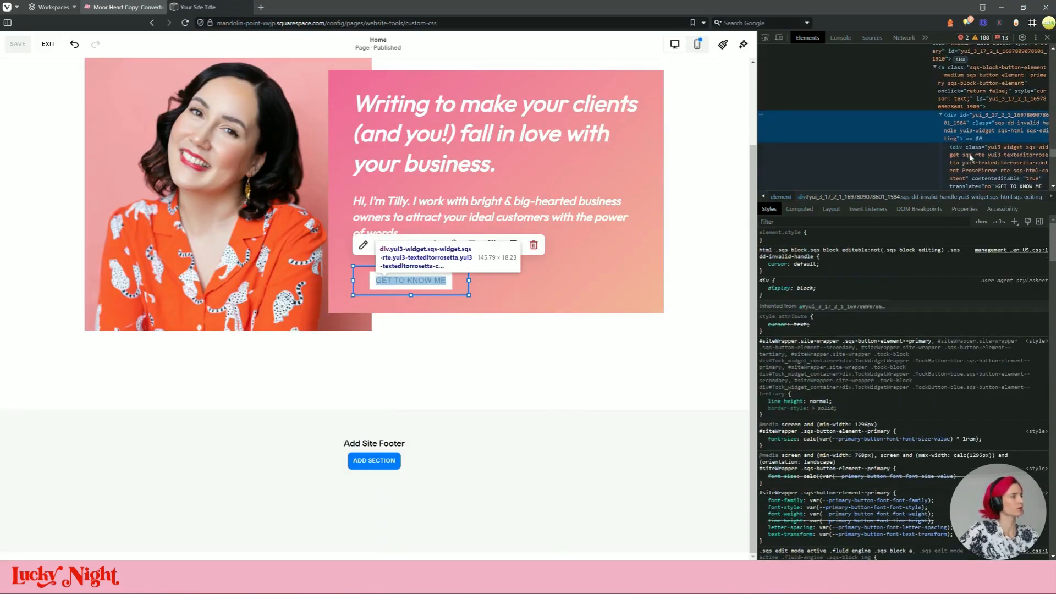
left_click(970, 156)
Trace --primary-button-font-font-family to its :root value, "Helvetica Neue", Arial, sans-serif
scroll(979, 149, "down", 2)
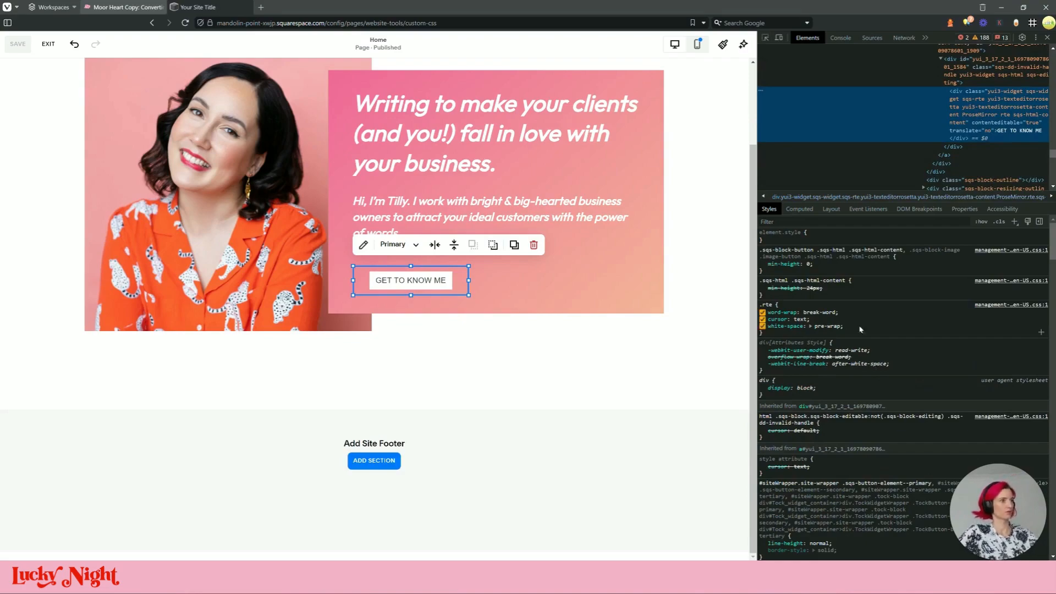
scroll(863, 361, "down", 5)
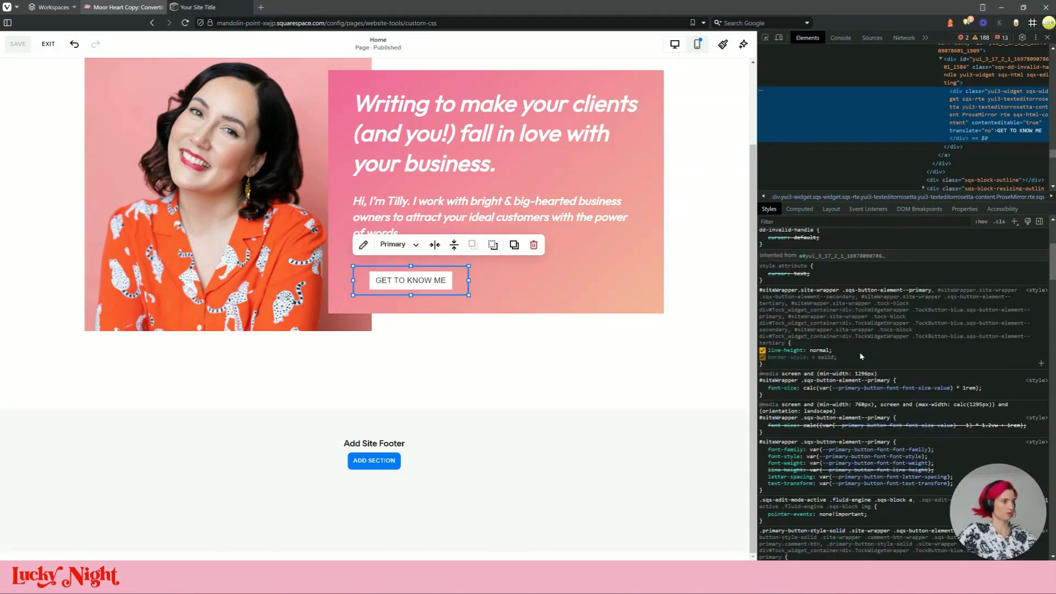
mouse_move(899, 455)
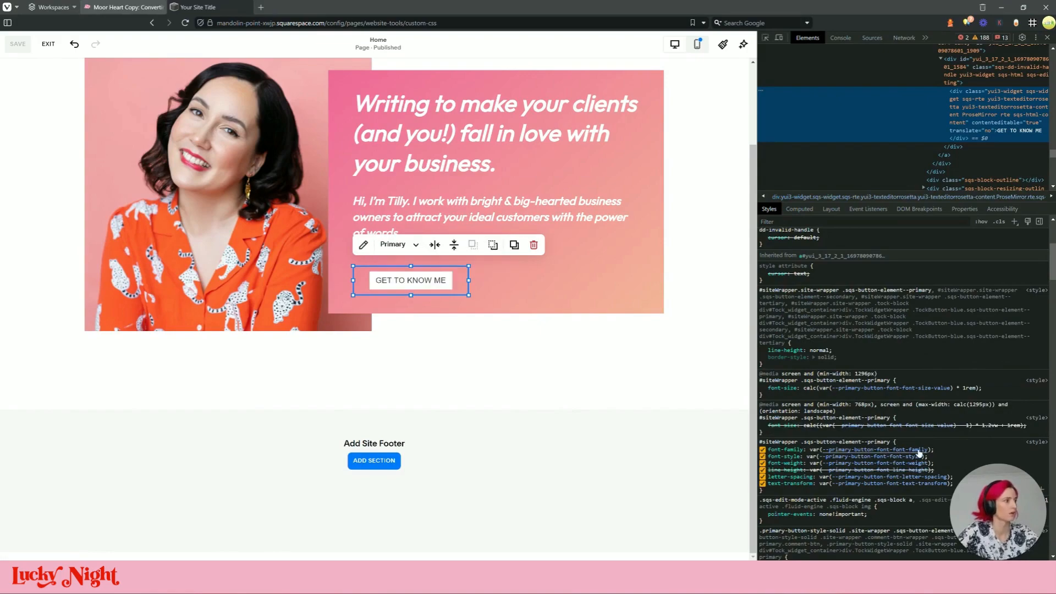
left_click_drag(929, 449, 823, 453)
key("ctrl+c")
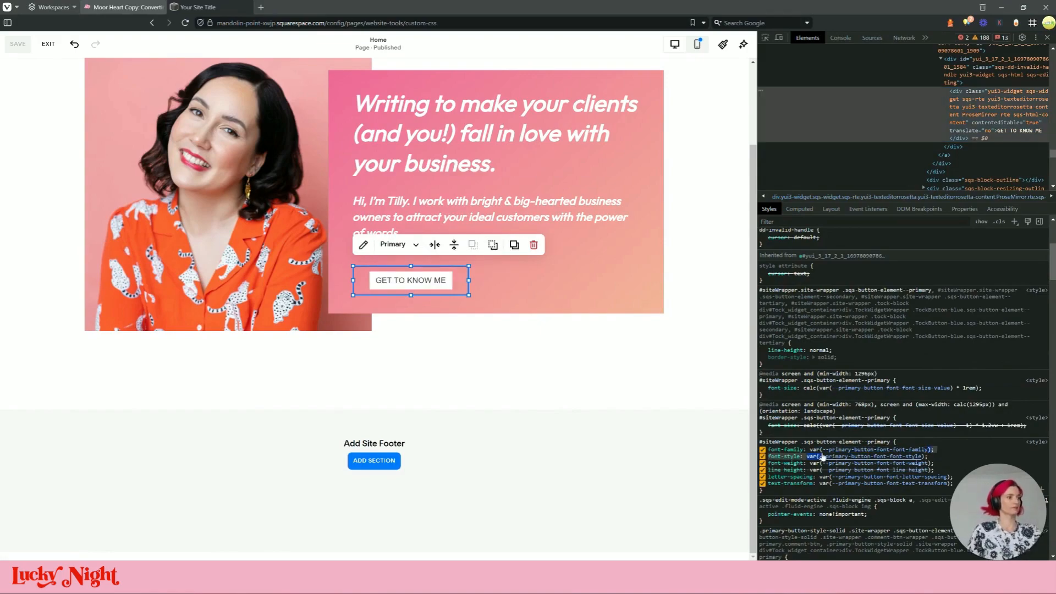
mouse_move(897, 455)
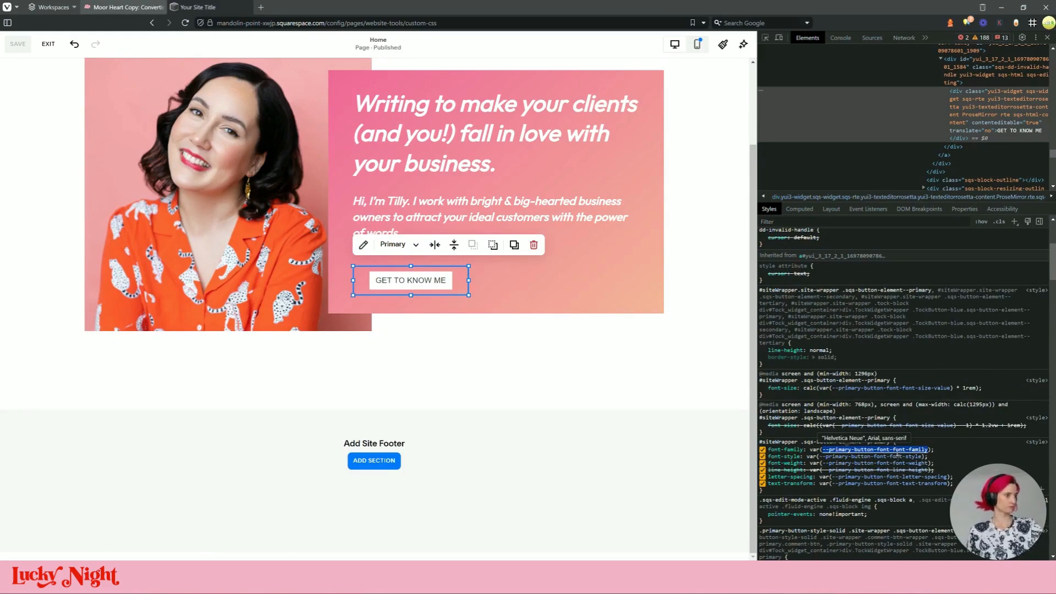
left_click(896, 453)
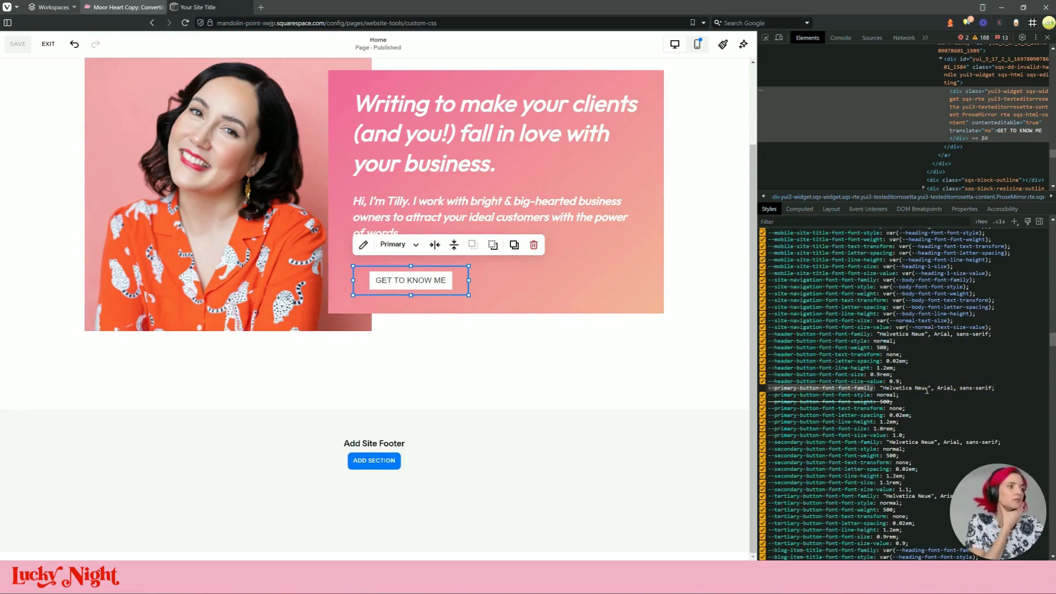
left_click(48, 44)
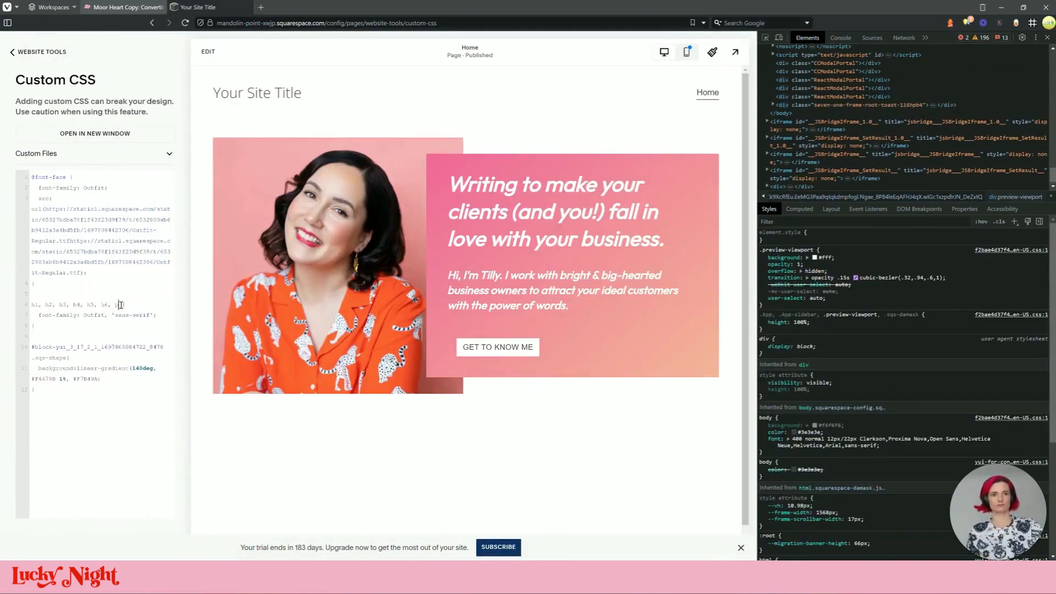
Paste --primary-button-font-font-family on a new line with the Outfit font value after it
key("Return")
key("ctrl+v")
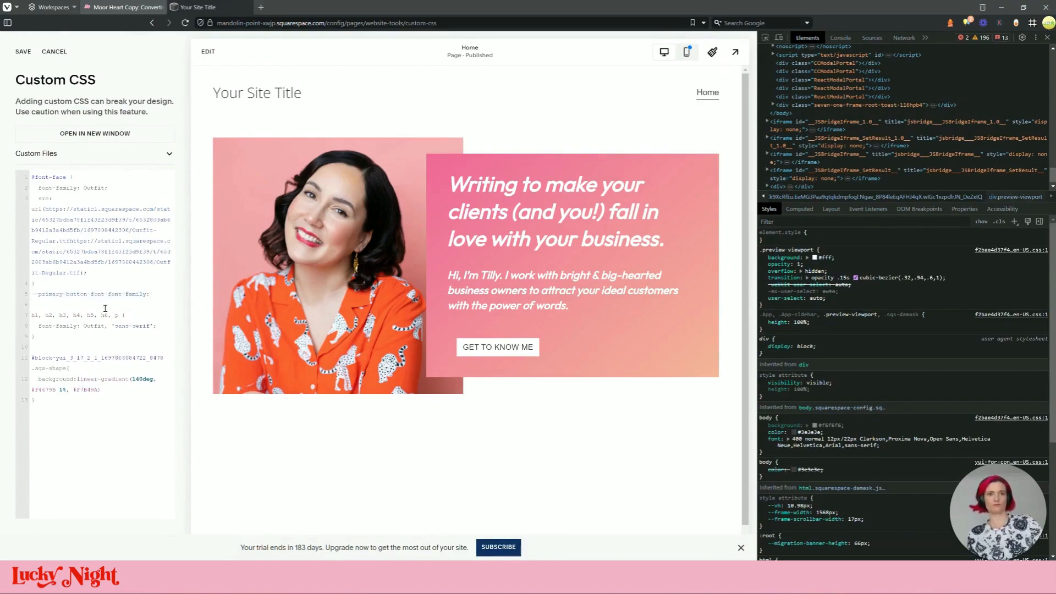
left_click_drag(158, 325, 40, 325)
left_click(150, 294)
type(":")
key("ctrl+v")
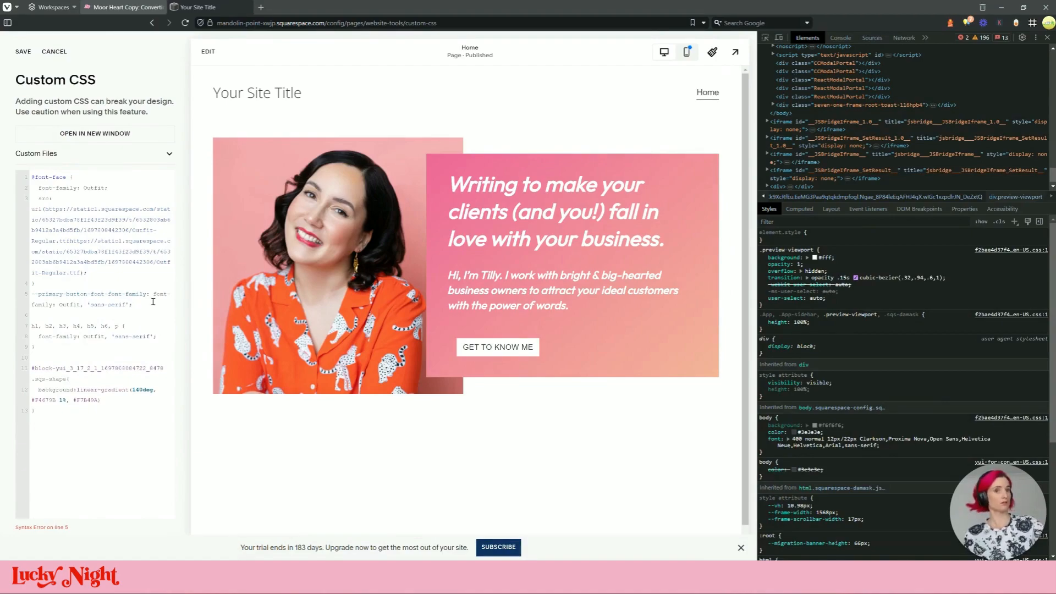
Tidy it into body { --primary-button-font-font-family: Outfit, 'sans-serif'; }, removing leftover font-family text
left_click_drag(147, 295, 34, 284)
left_click(111, 304)
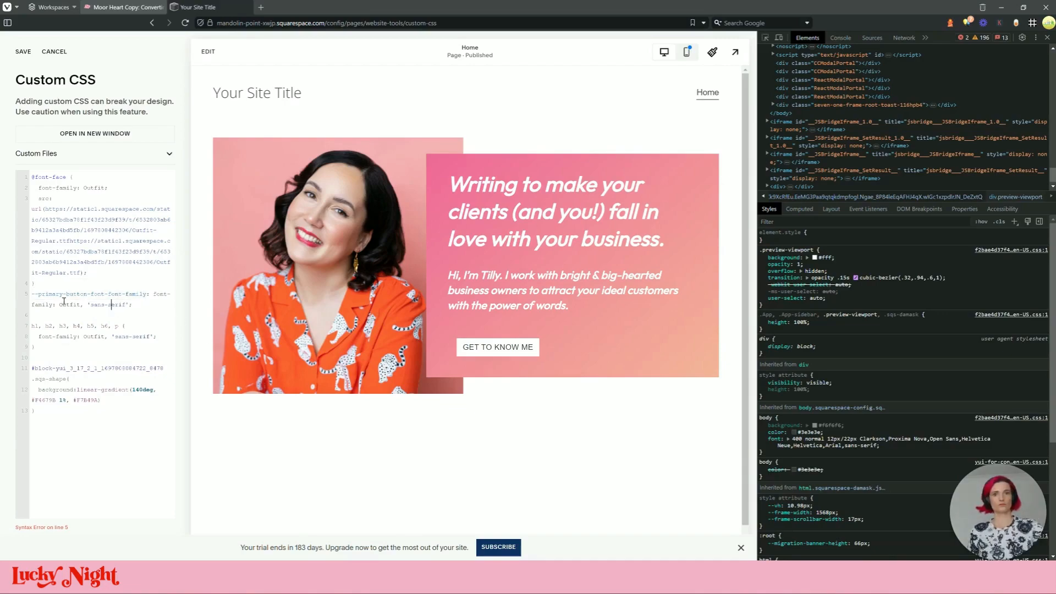
triple_click(142, 306)
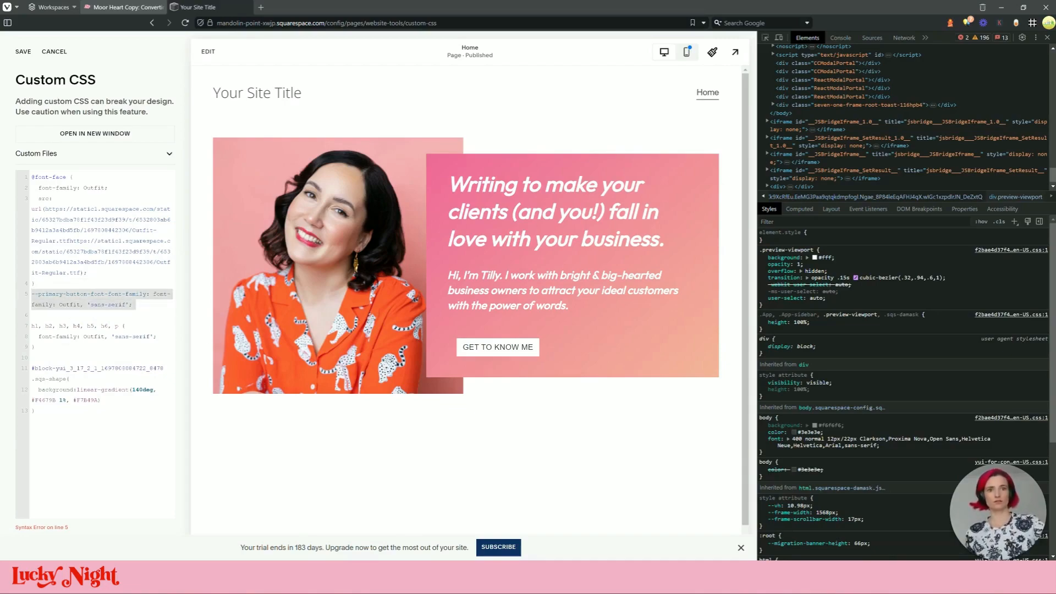
type("bo")
key("ctrl+z")
key("ctrl+z")
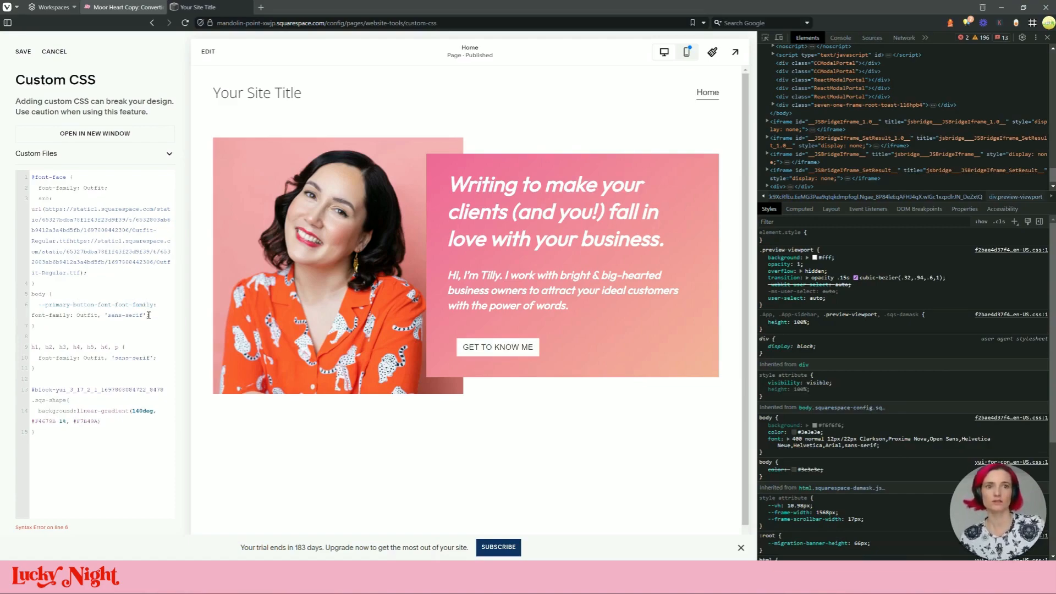
left_click(30, 316, "shift")
key("BackSpace")
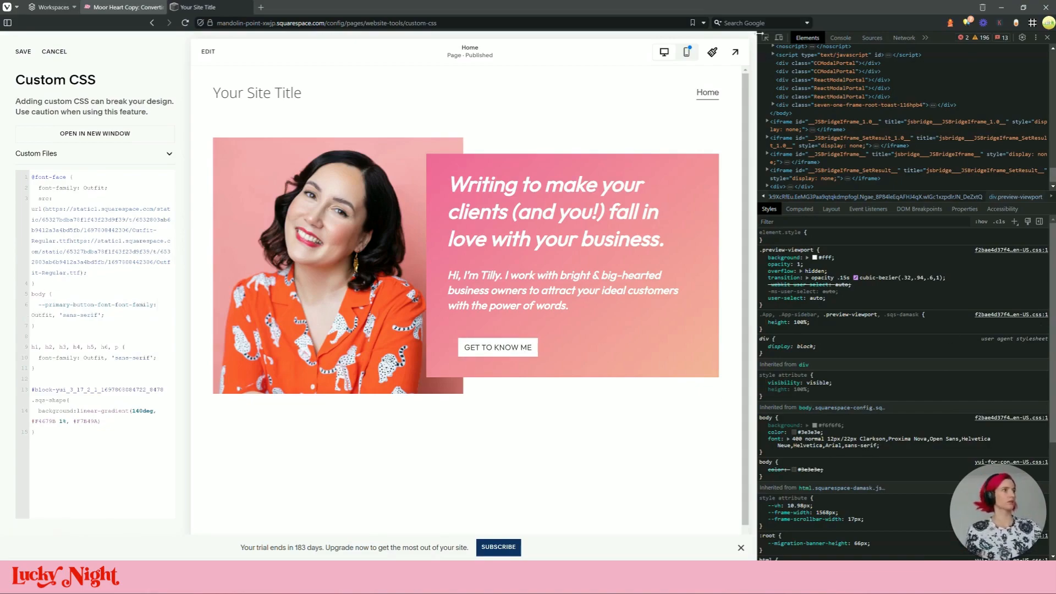
left_click(508, 351)
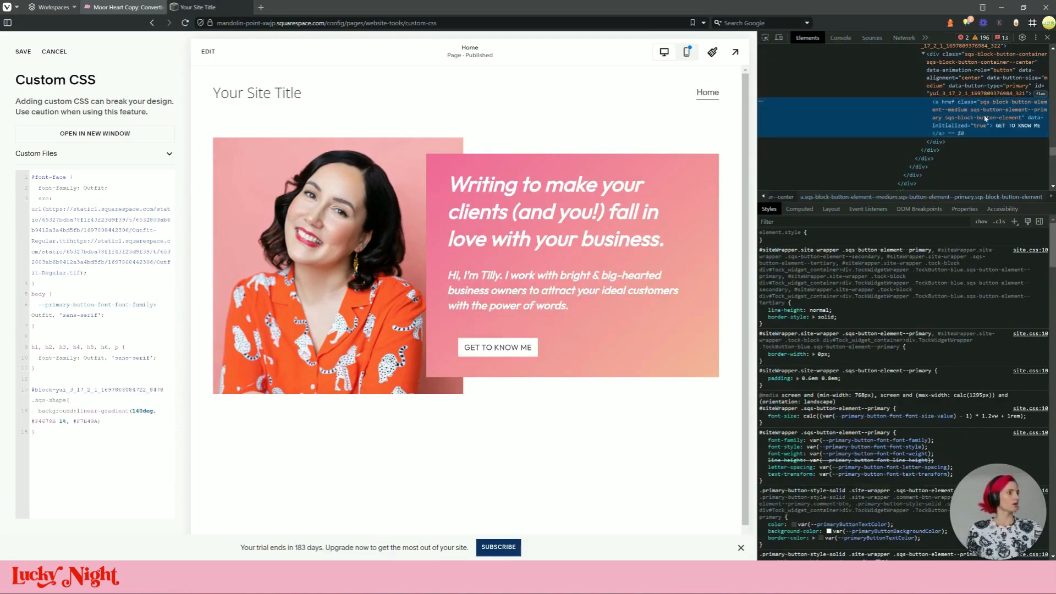
scroll(882, 395, "down", 1)
mouse_move(883, 395)
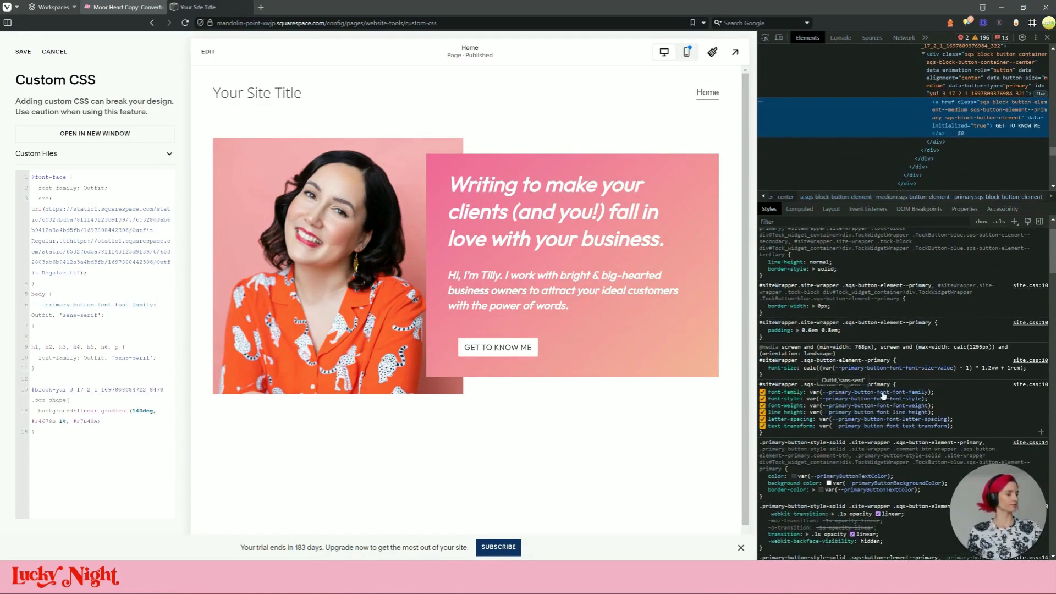
left_click(883, 392)
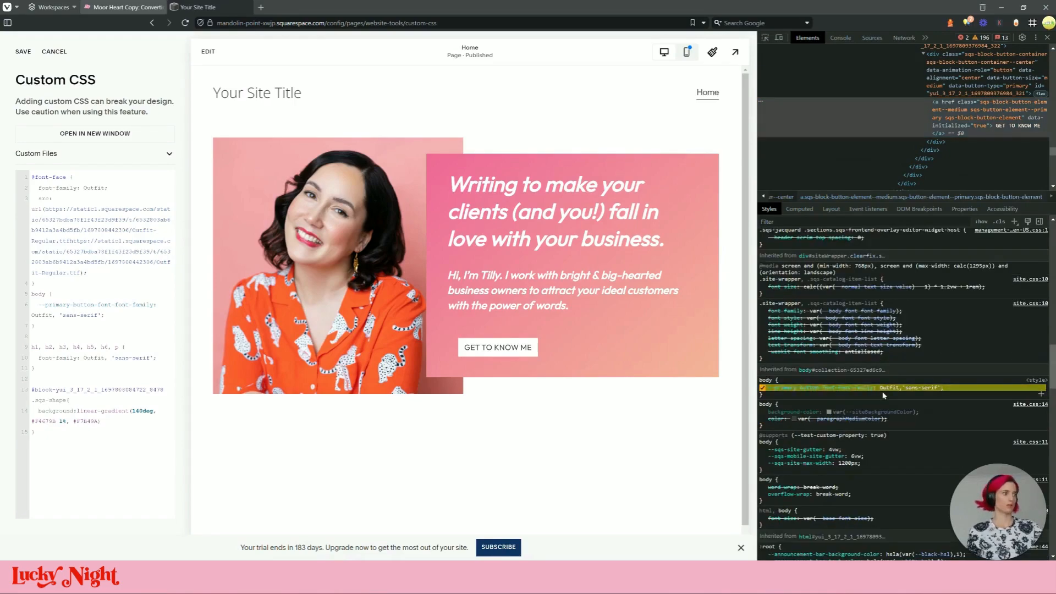
left_click(856, 387)
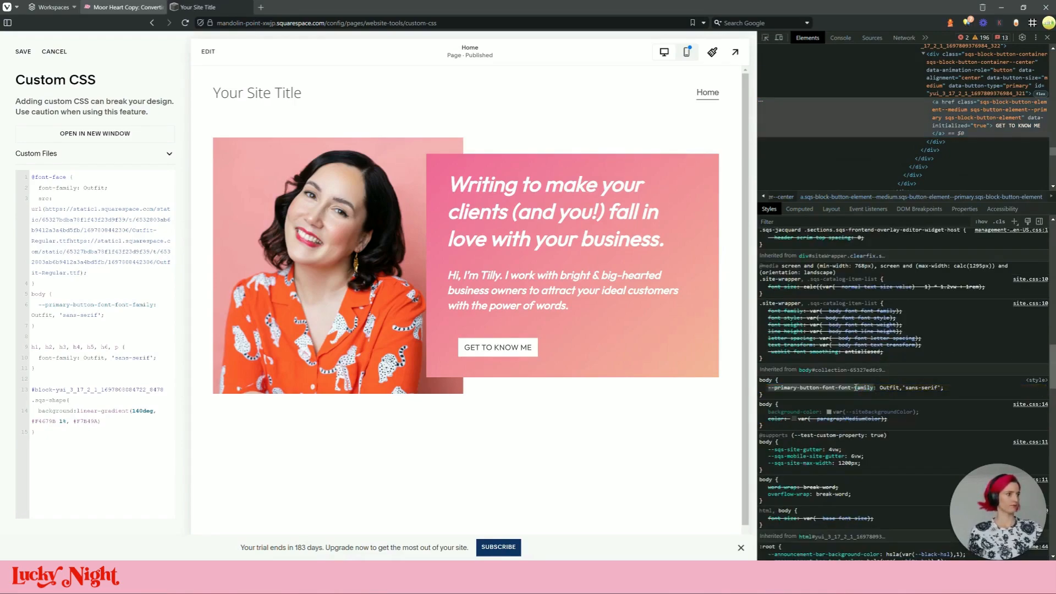
scroll(922, 390, "down", 5)
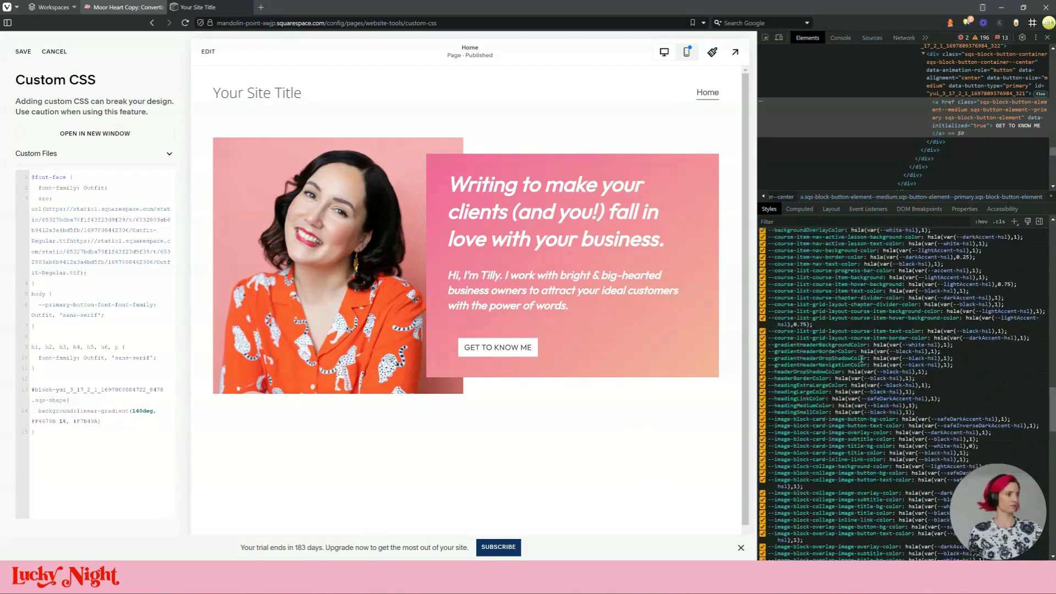
key("ctrl+f")
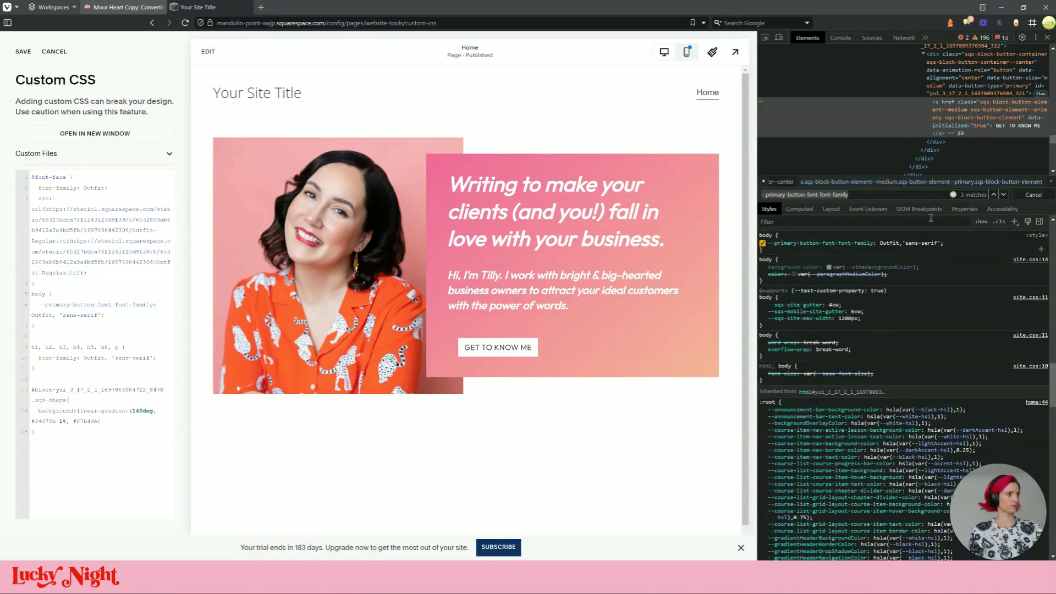
left_click(1005, 196)
left_click(1004, 196)
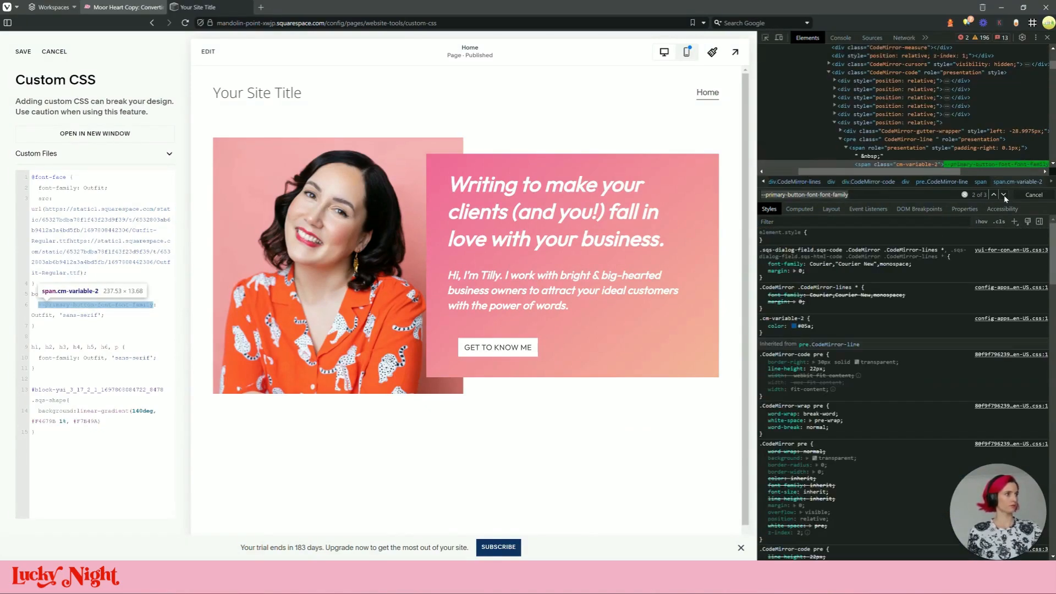
left_click(1004, 196)
left_click(1004, 196)
left_click(1004, 196)
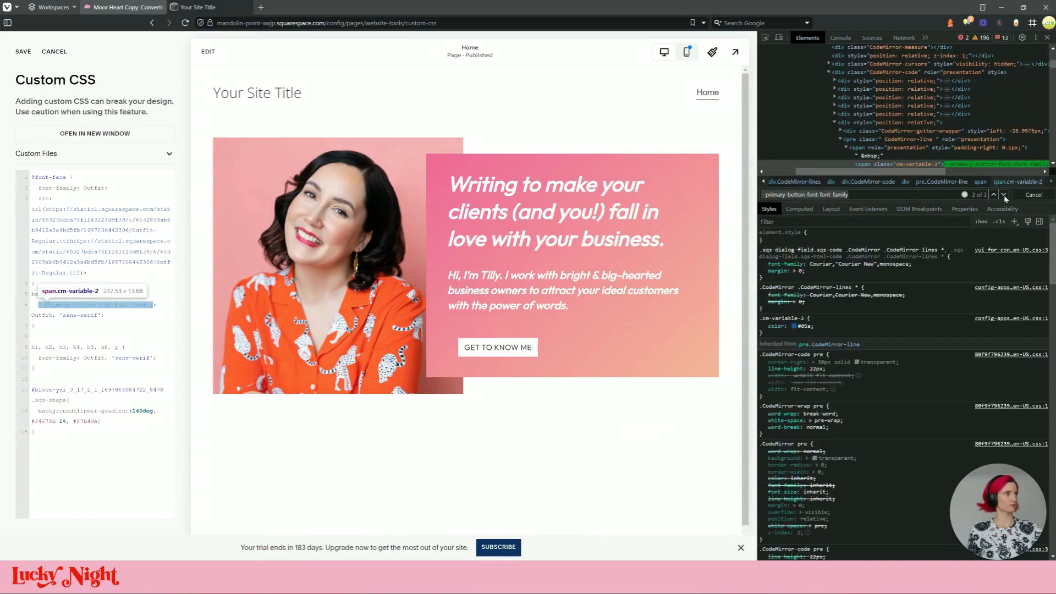
scroll(952, 290, "down", 15)
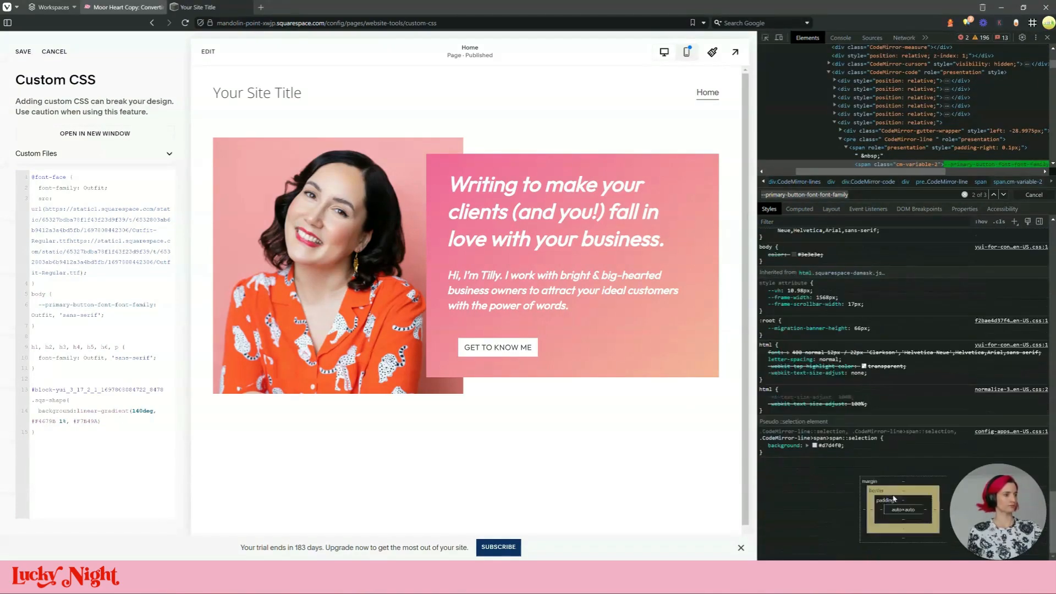
scroll(909, 365, "up", 2)
scroll(894, 140, "down", 3)
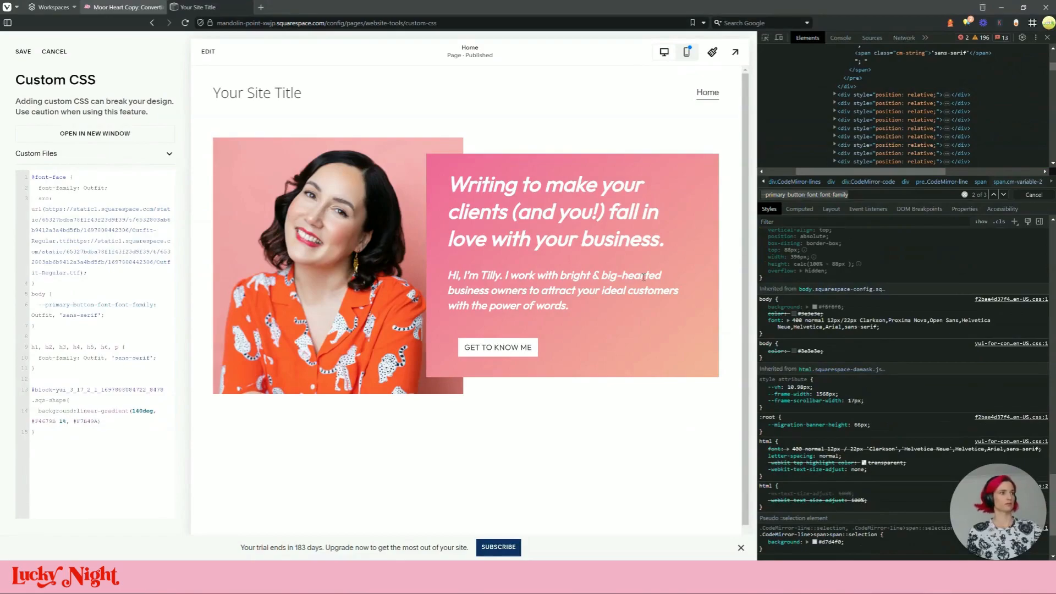
key("ctrl+shift+c")
left_click(498, 347)
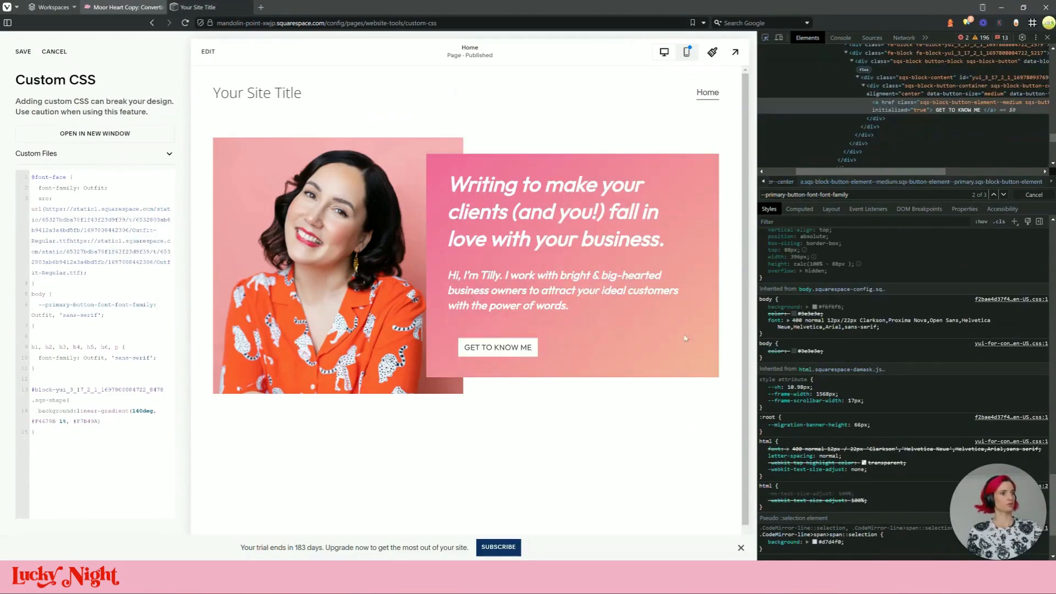
scroll(942, 352, "up", 15)
scroll(937, 339, "up", 2)
scroll(837, 308, "down", 15)
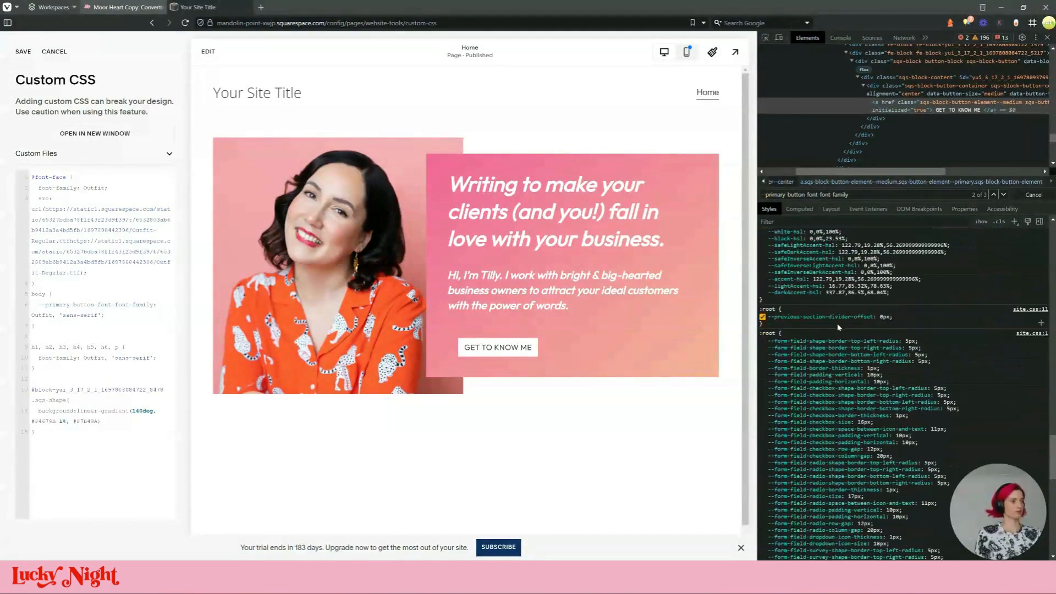
scroll(835, 349, "down", 4)
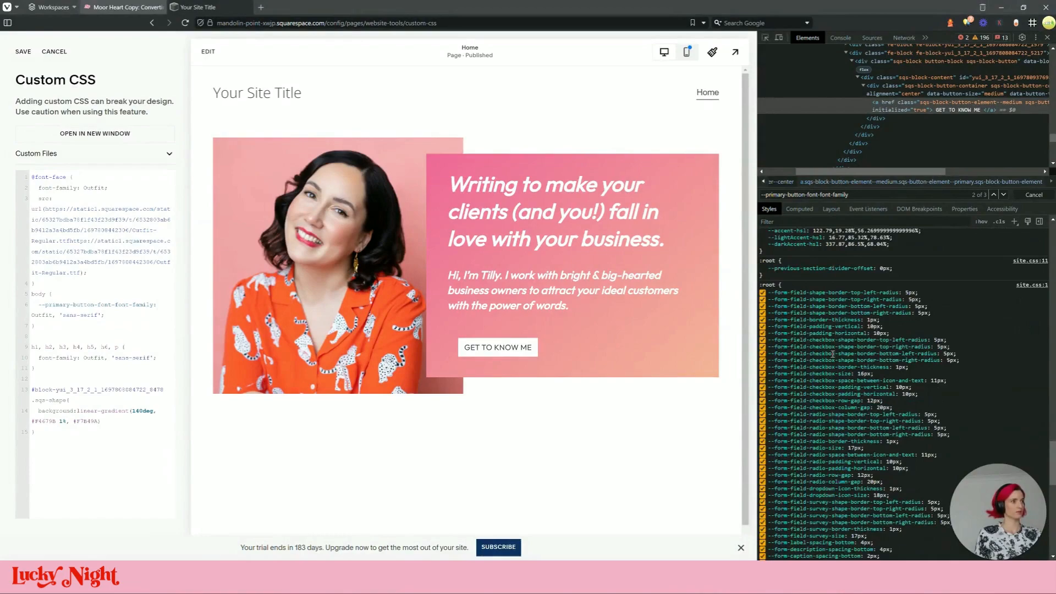
scroll(833, 350, "down", 6)
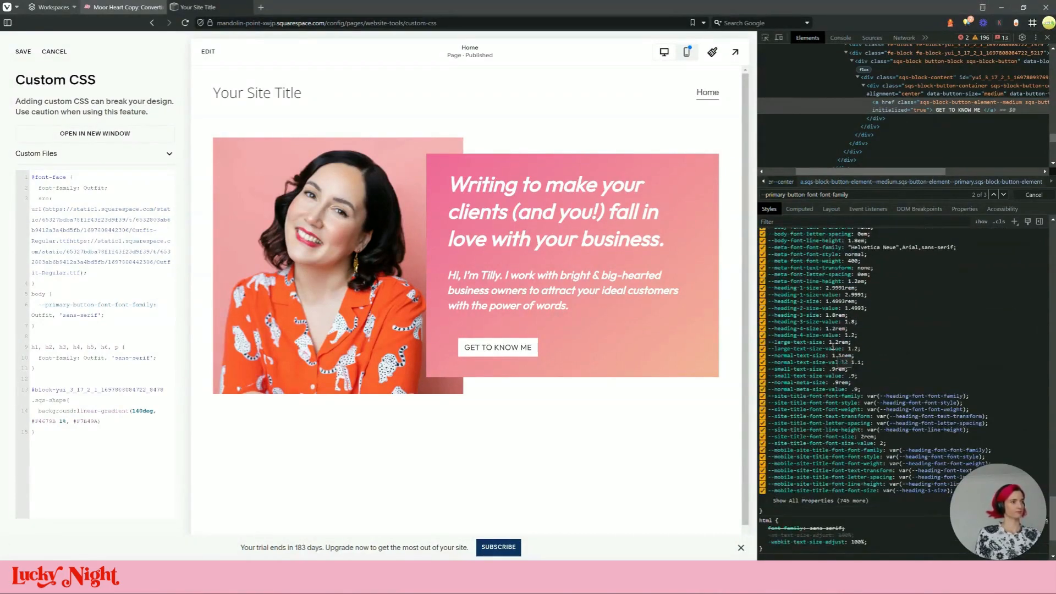
scroll(822, 313, "up", 4)
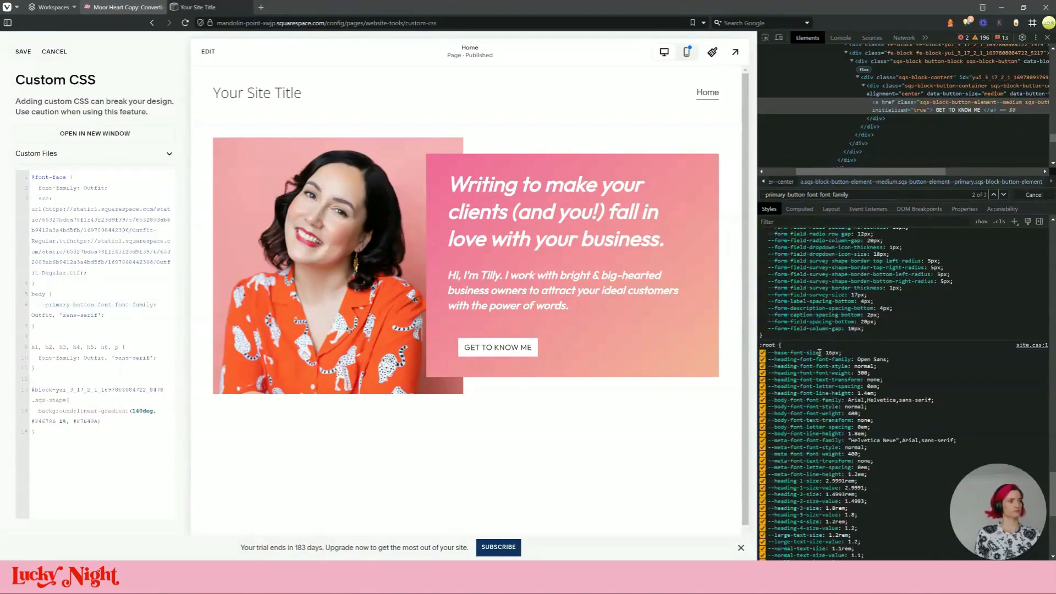
scroll(817, 353, "up", 6)
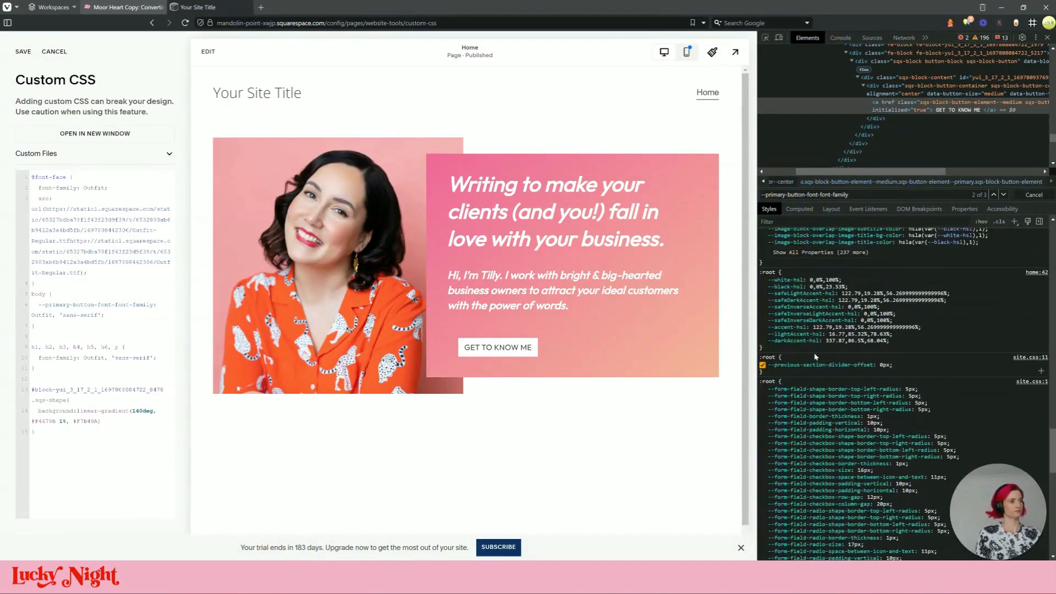
scroll(816, 356, "up", 5)
scroll(814, 355, "up", 10)
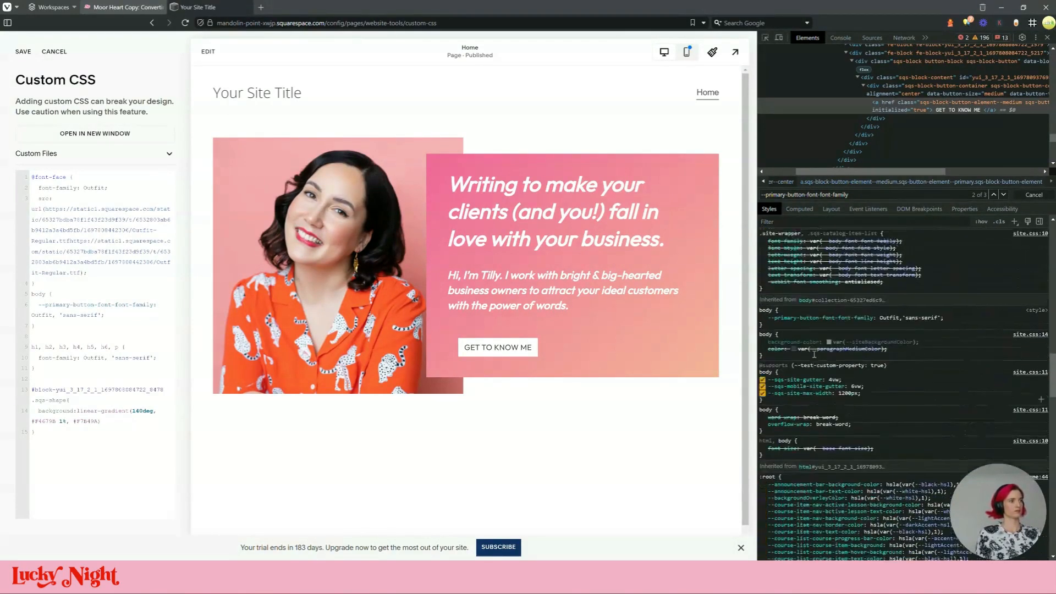
scroll(813, 354, "up", 4)
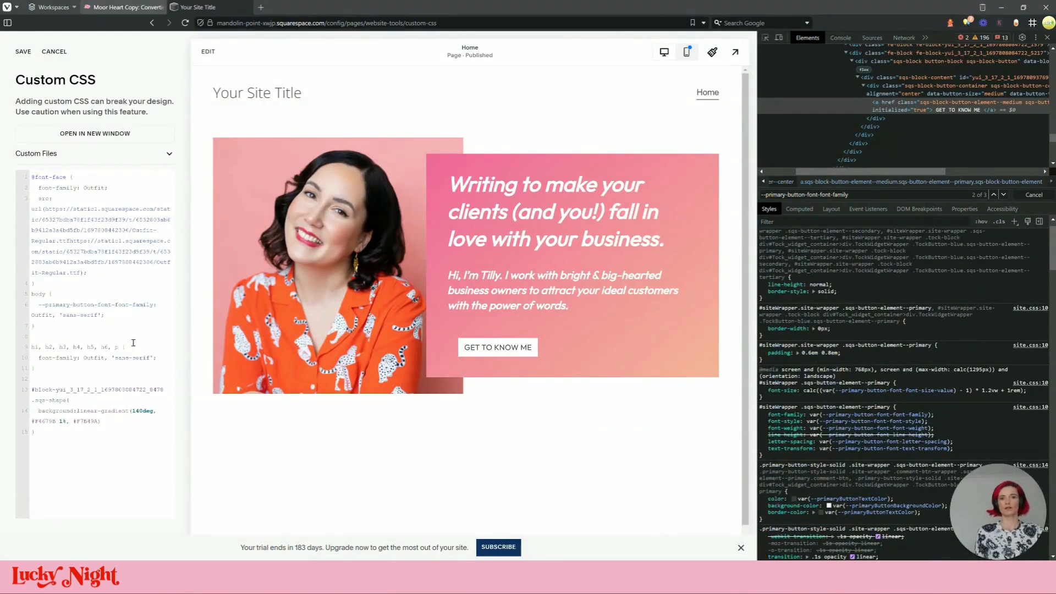
Delete the h1…p font-family rule on lines 9–11 of the Custom CSS
left_click(118, 328)
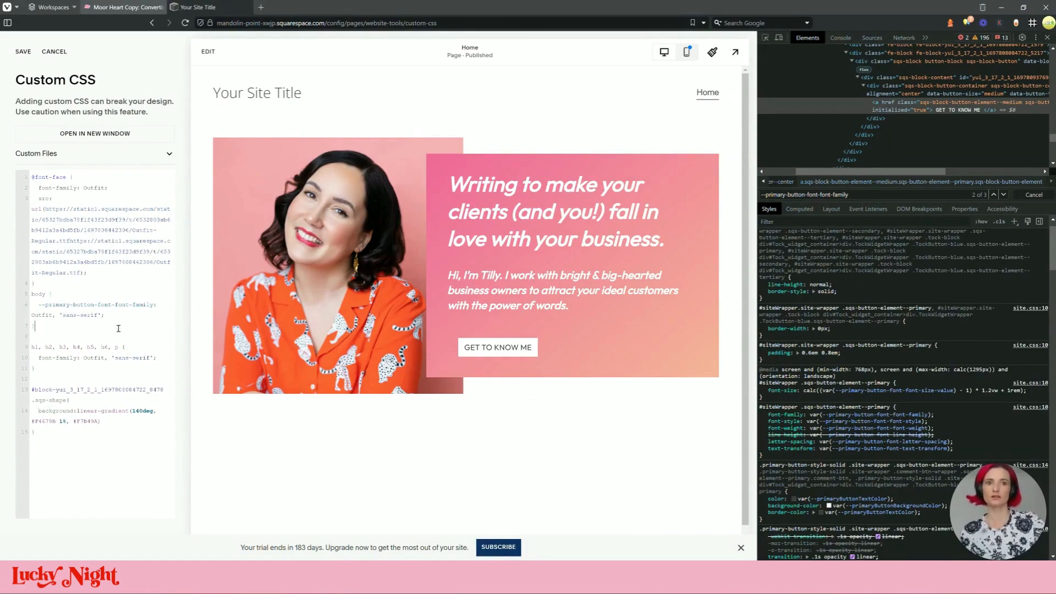
left_click_drag(156, 358, 37, 361)
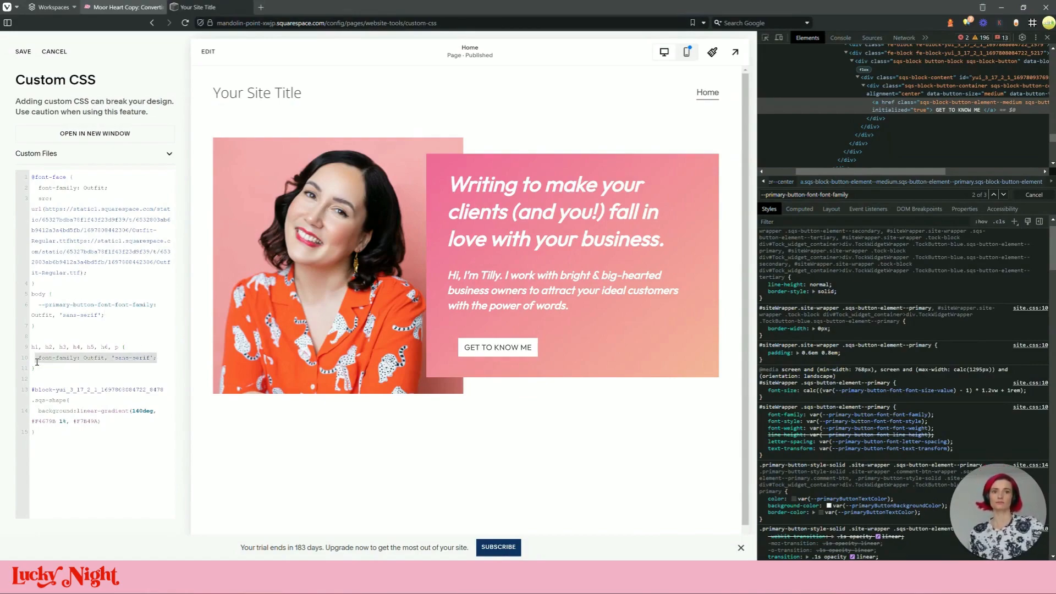
left_click_drag(104, 316, 38, 305)
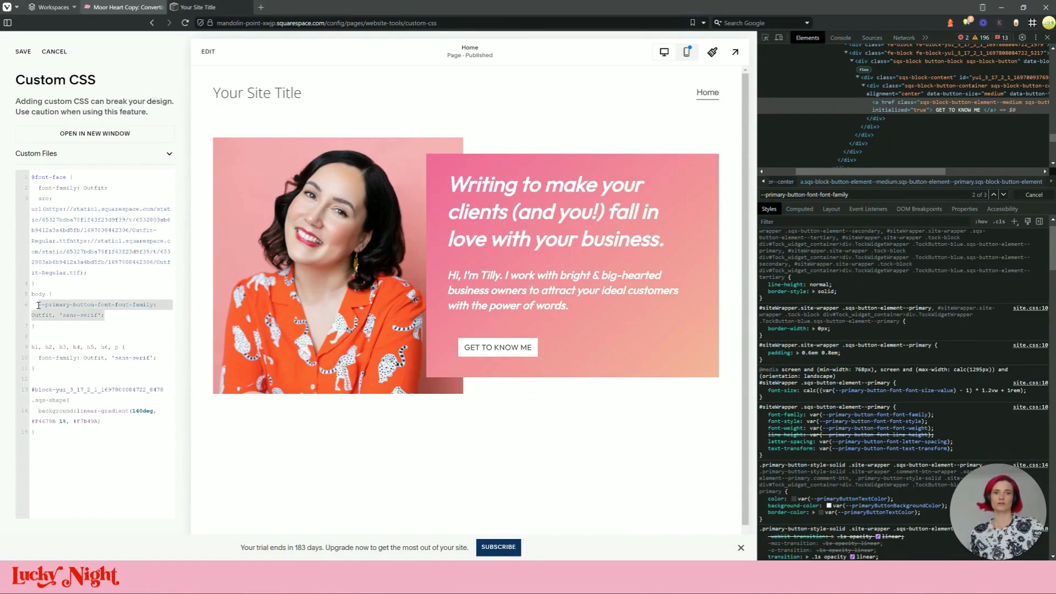
left_click(110, 299)
left_click_drag(35, 369, 30, 347)
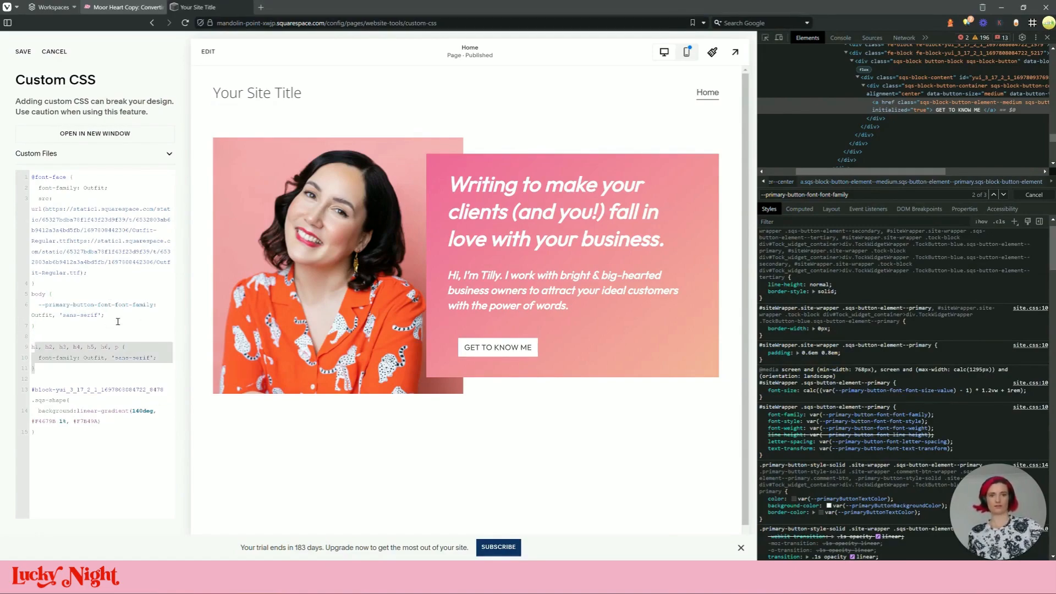
key("BackSpace")
left_click(101, 299)
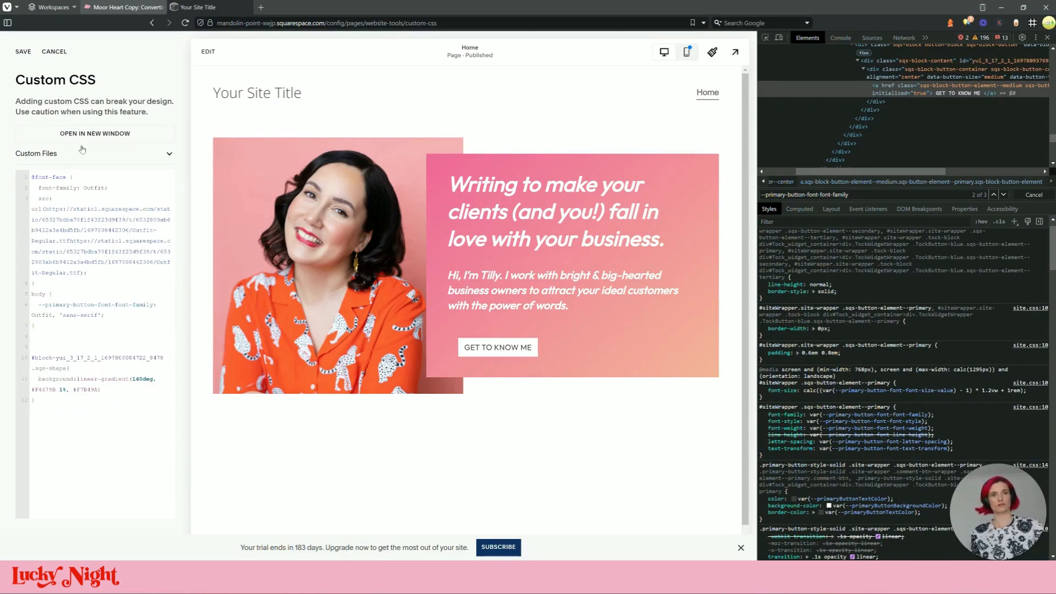
Save the Custom CSS and reload the site
left_click(23, 52)
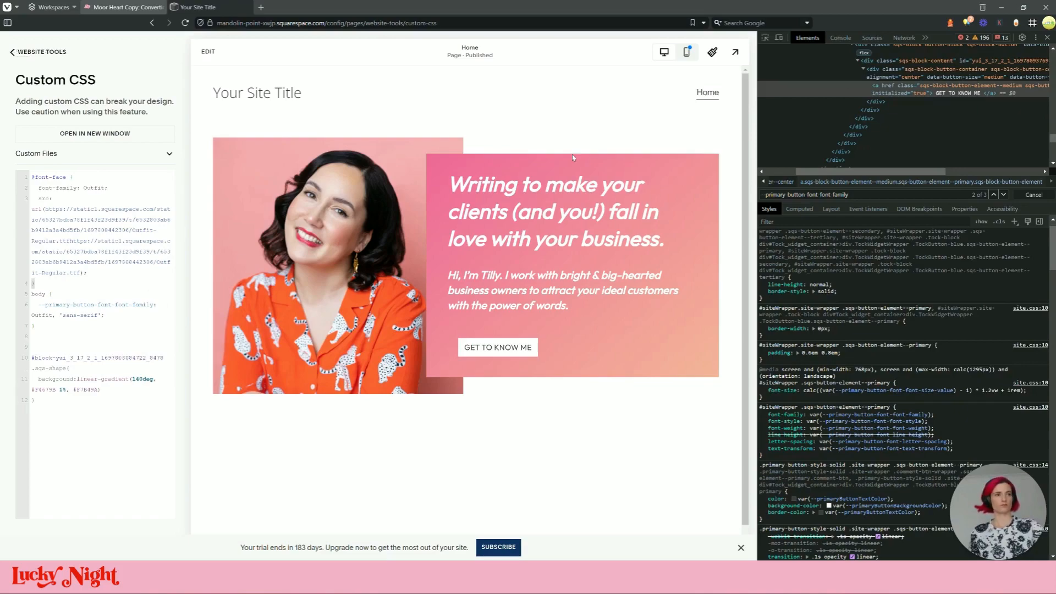
left_click(82, 297)
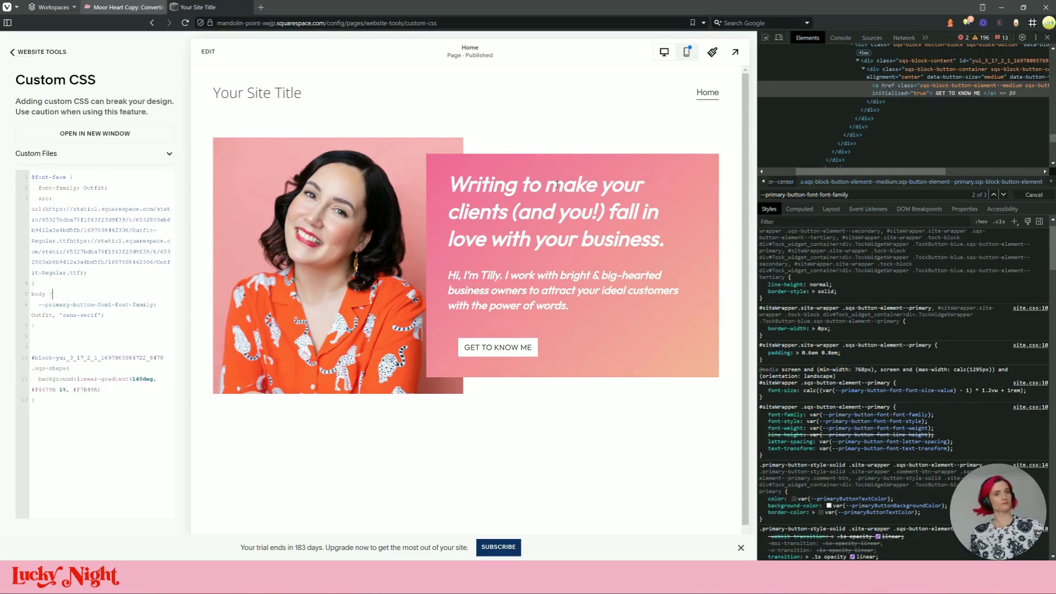
left_click(189, 23)
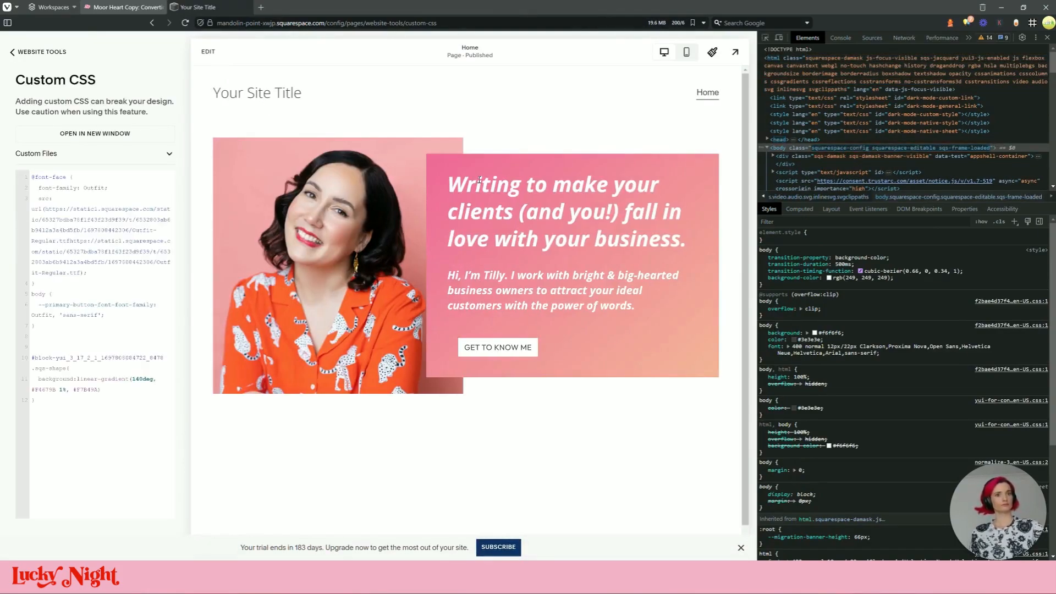
Add font-family: Outfit, 'sans-serif'; to the body rule, dropping the !important, and save
type("font-family: Outfit, 'sans-serif';")
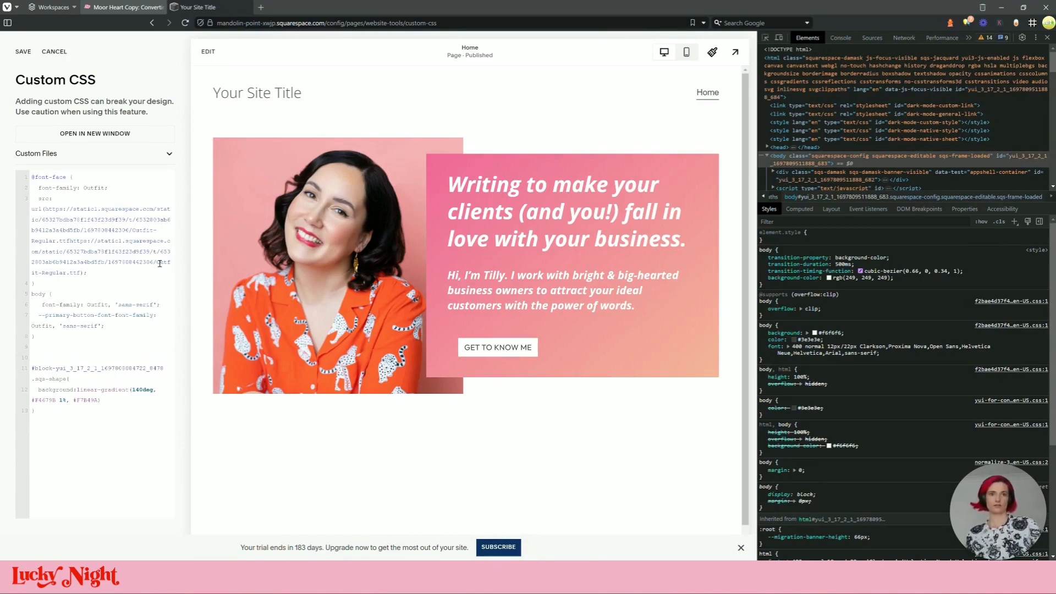
type("!important")
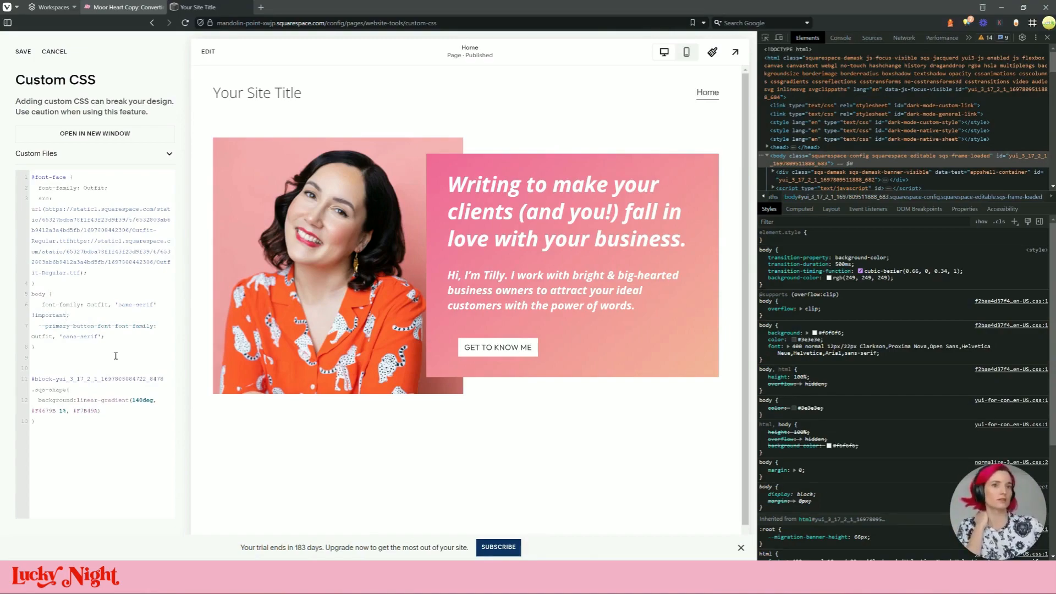
key("ctrl+z")
key("ctrl+z")
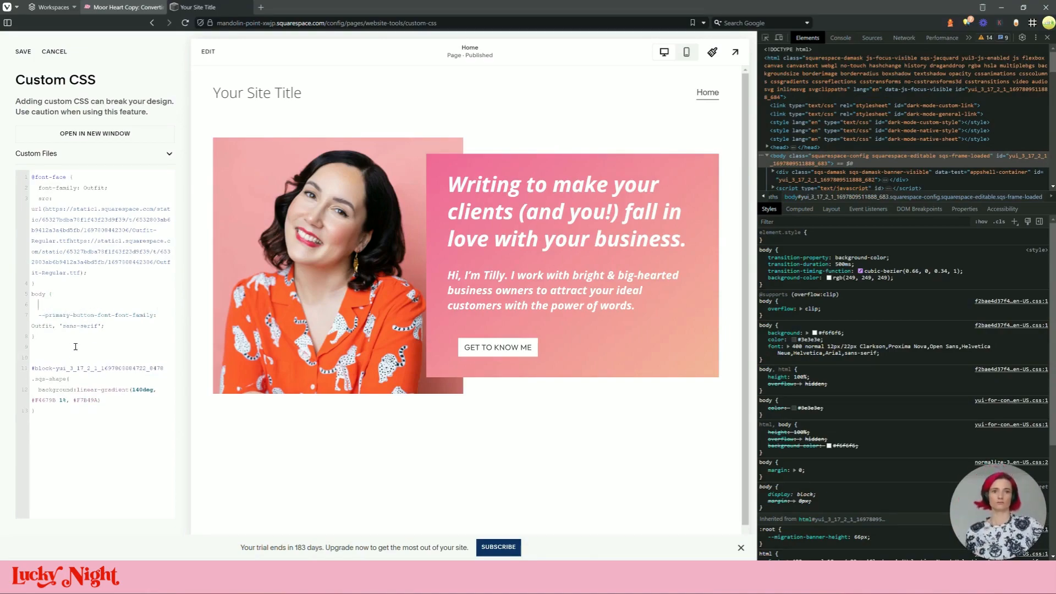
key("ctrl+shift+z")
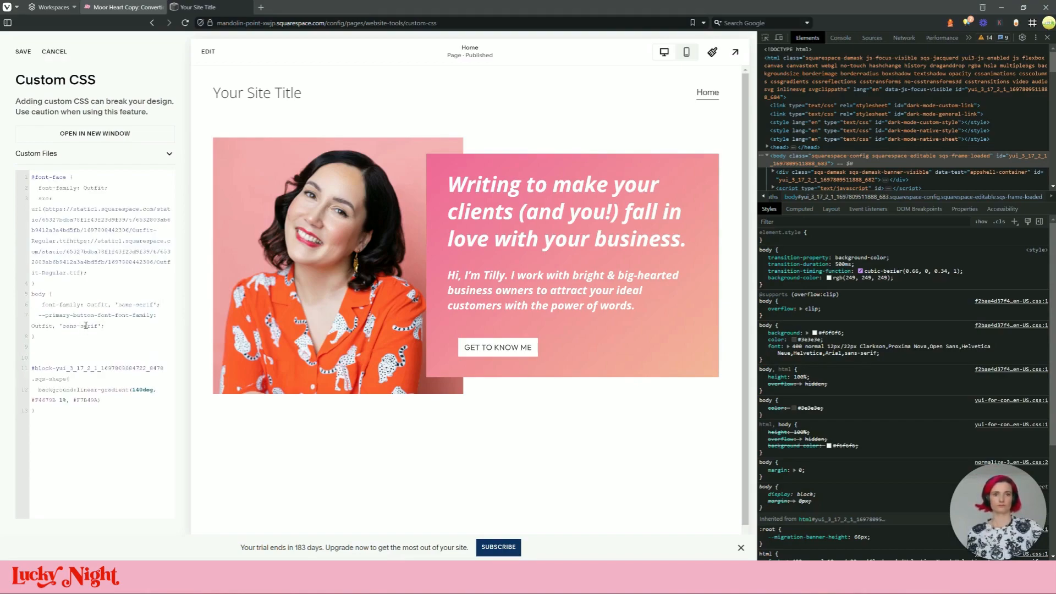
left_click(23, 52)
Inspect the hero heading and trace --heading-font-font-family to Open Sans in :root
left_click(765, 38)
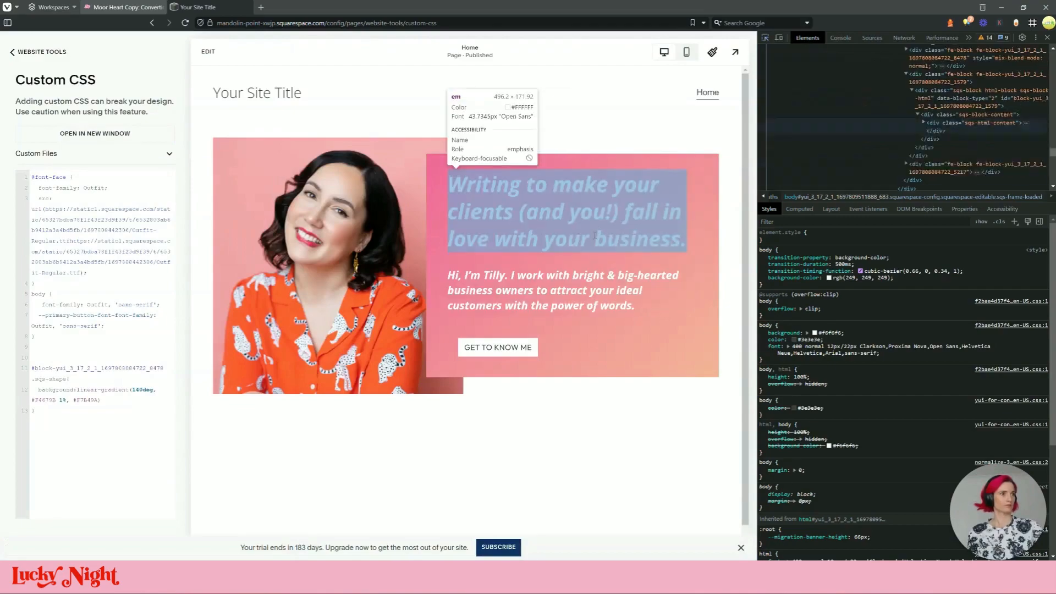
left_click(594, 236)
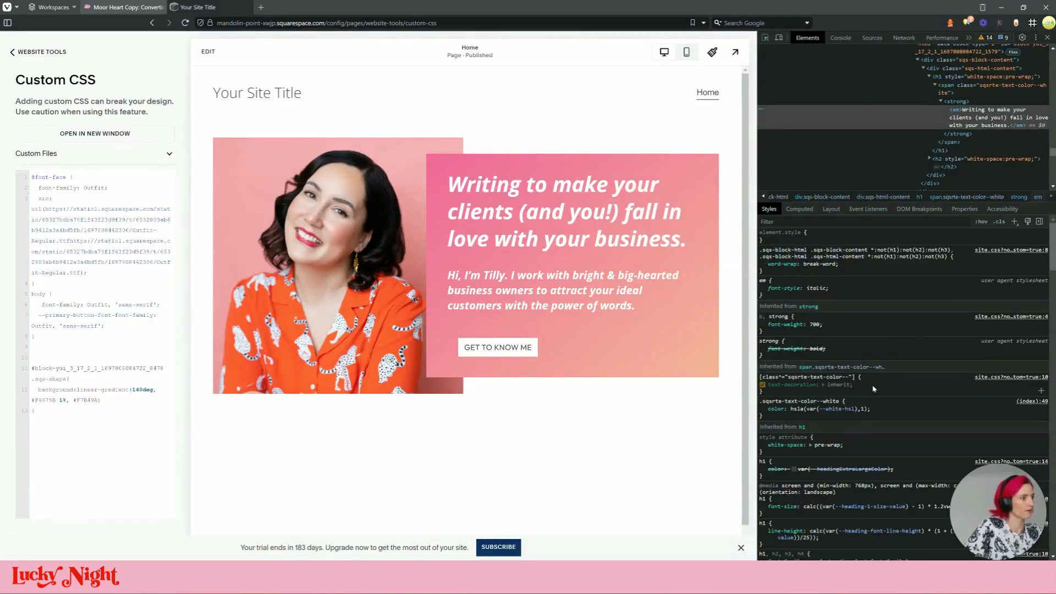
scroll(868, 395, "down", 3)
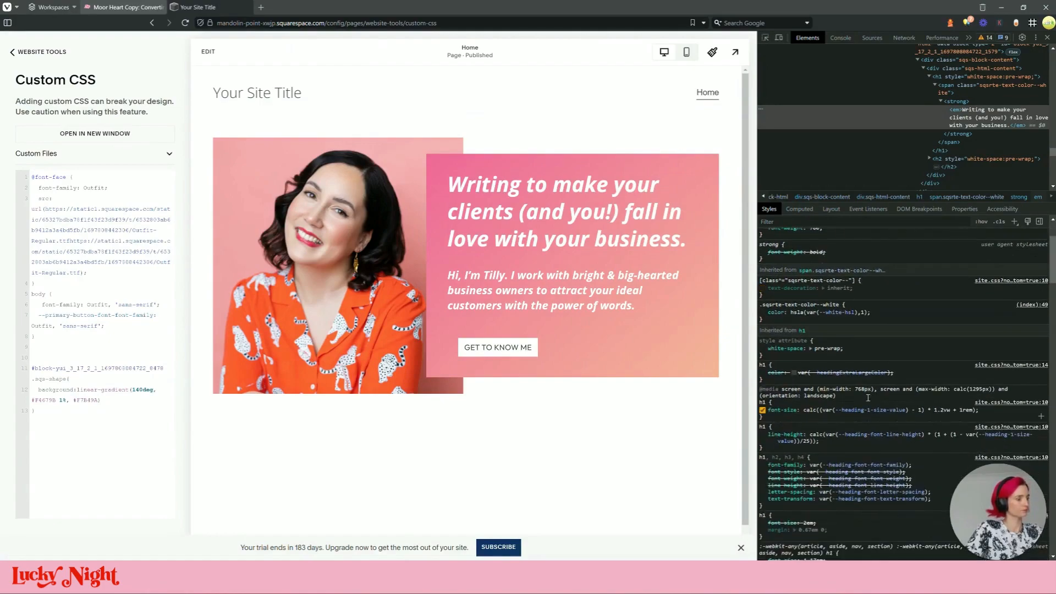
left_click(862, 467)
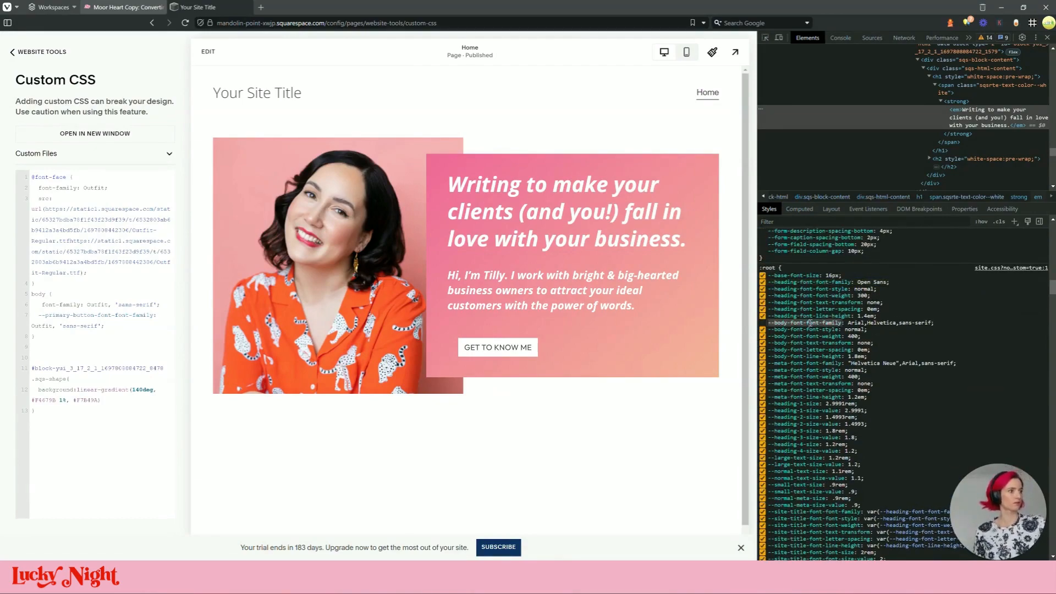
left_click(120, 328)
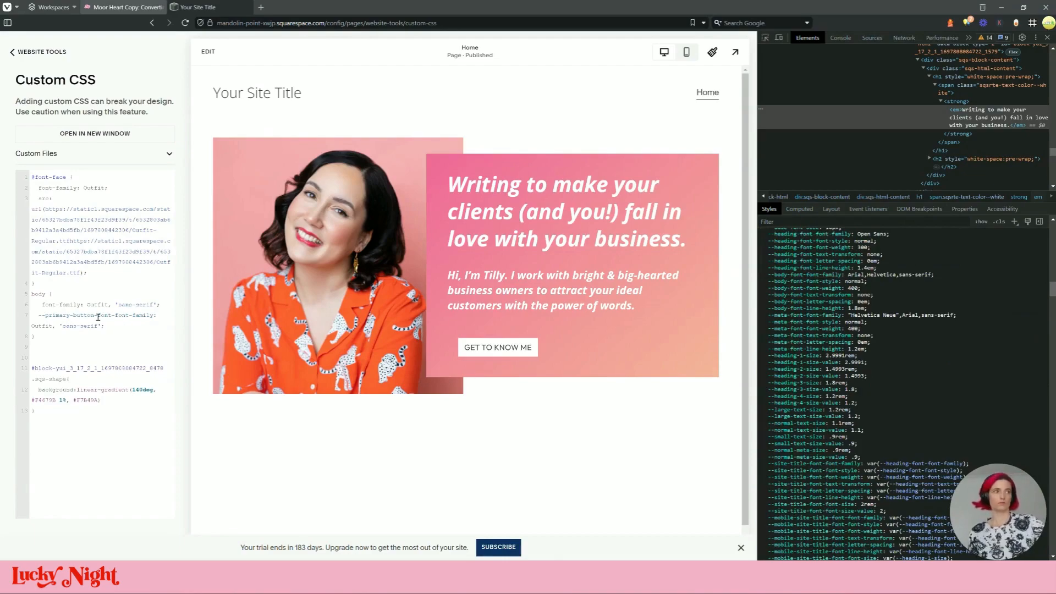
Add the body and heading font variable names as lines in the body rule
key("Return")
type("--body-font-font-family")
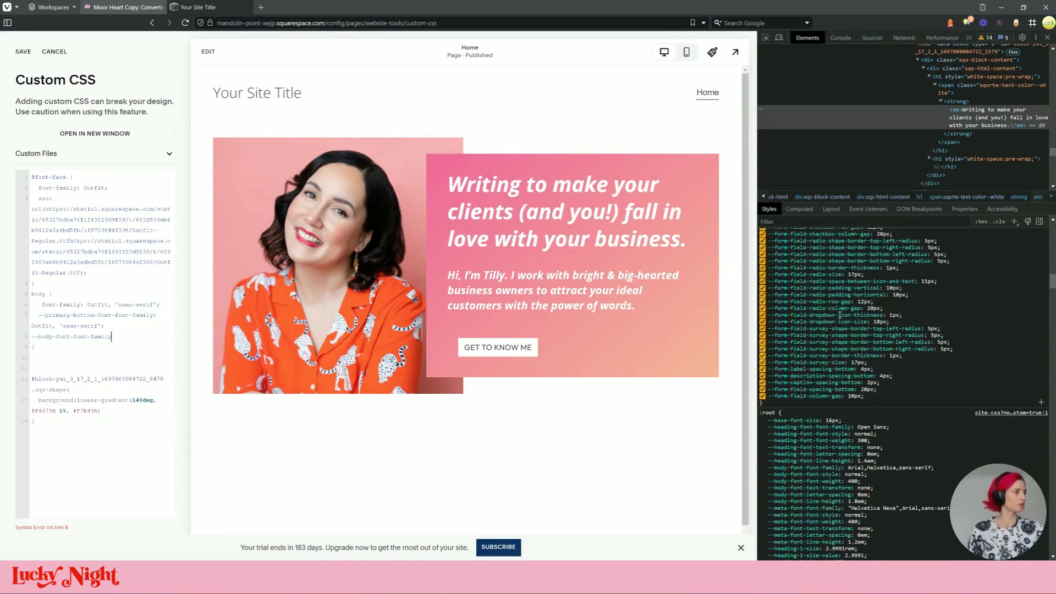
scroll(840, 314, "down", 3)
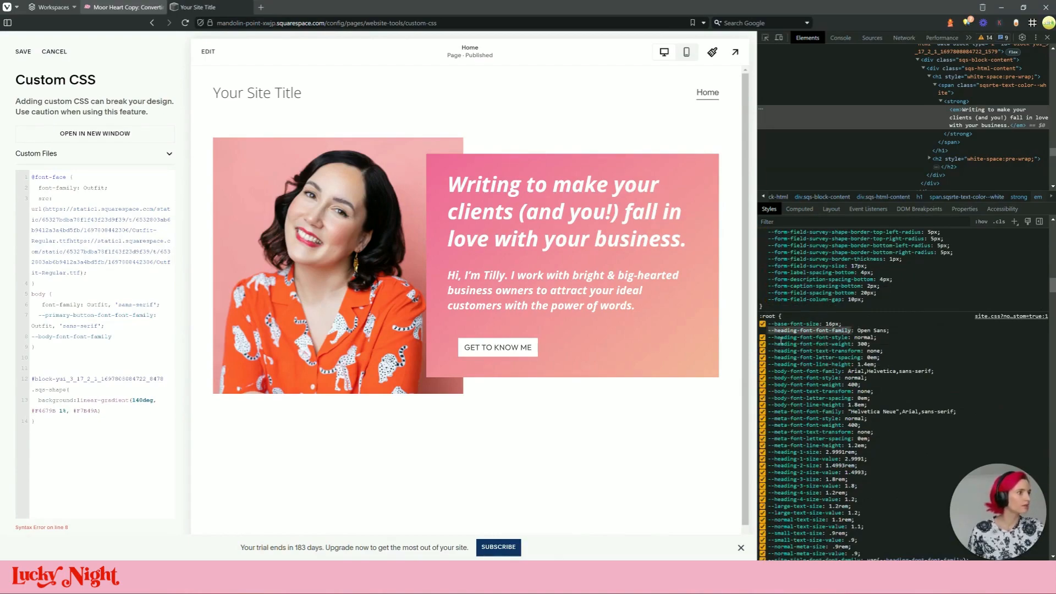
left_click(122, 337)
type(":")
key("Return")
type("--heading-font-font-family")
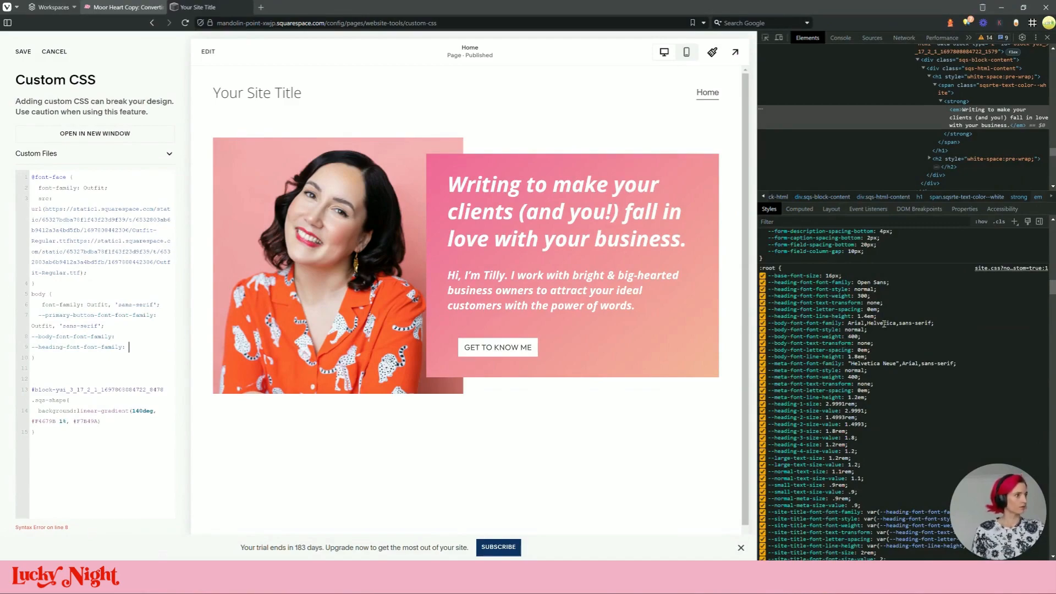
Copy the meta and site-title font variable names from DevTools into the body rule
left_click(809, 363)
key("ctrl+c")
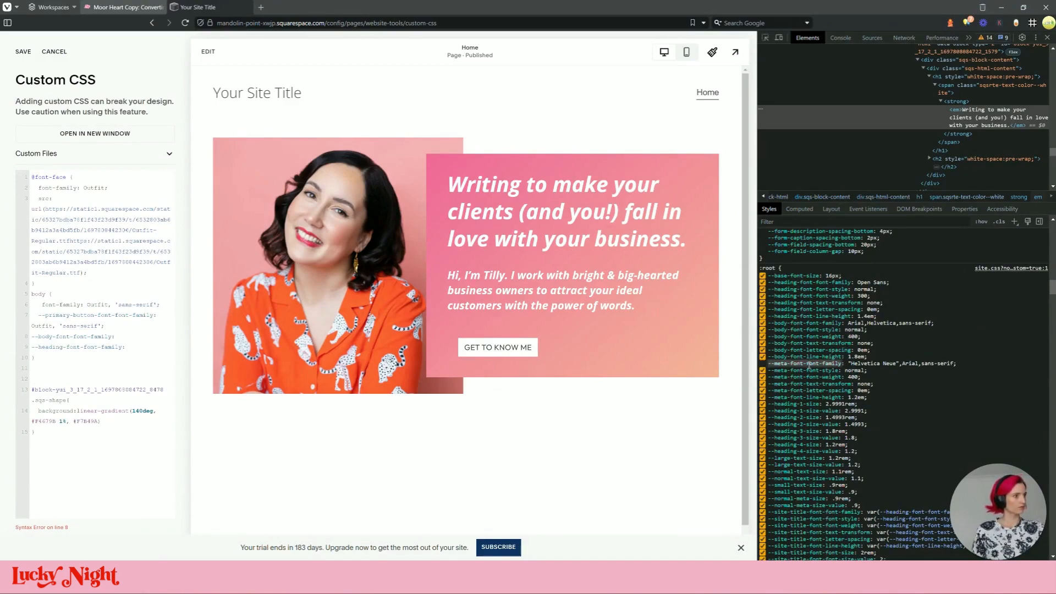
left_click(144, 347)
key("Return")
key("ctrl+v")
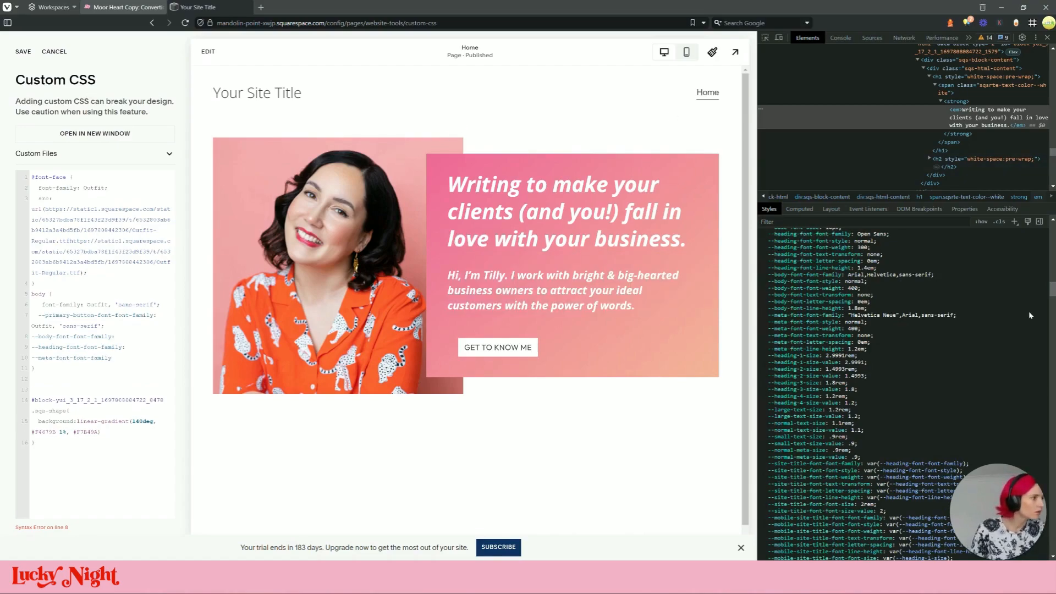
scroll(805, 315, "down", 3)
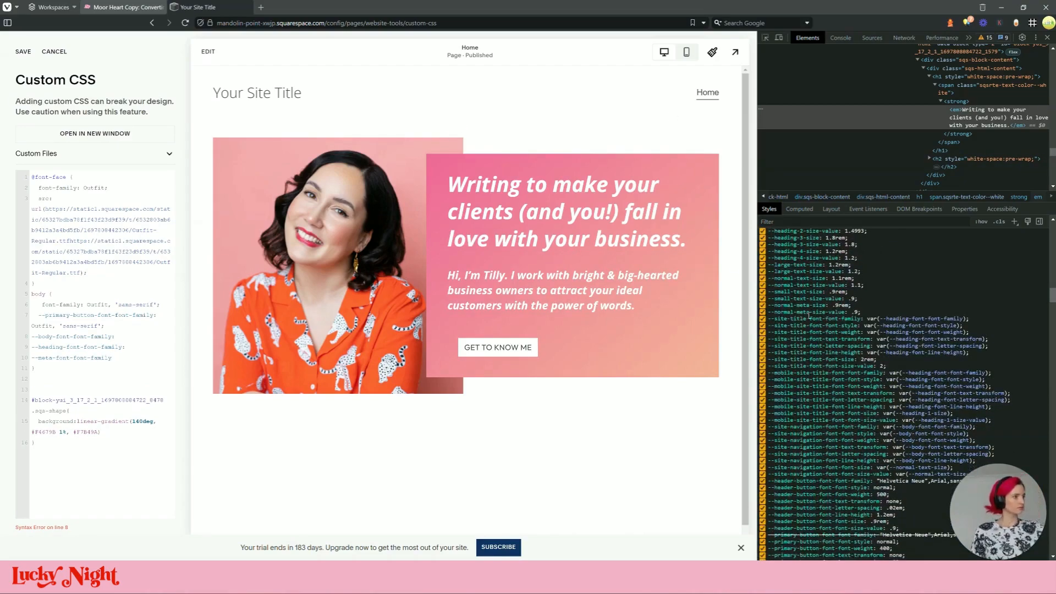
left_click(809, 318)
key("ctrl+c")
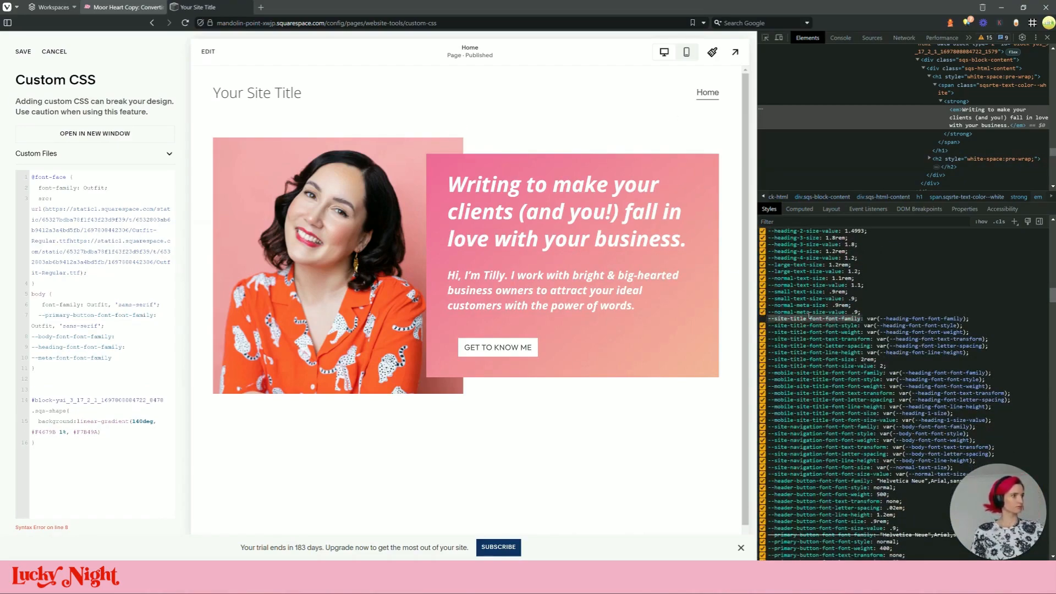
left_click(134, 357)
key("Return")
key("ctrl+v")
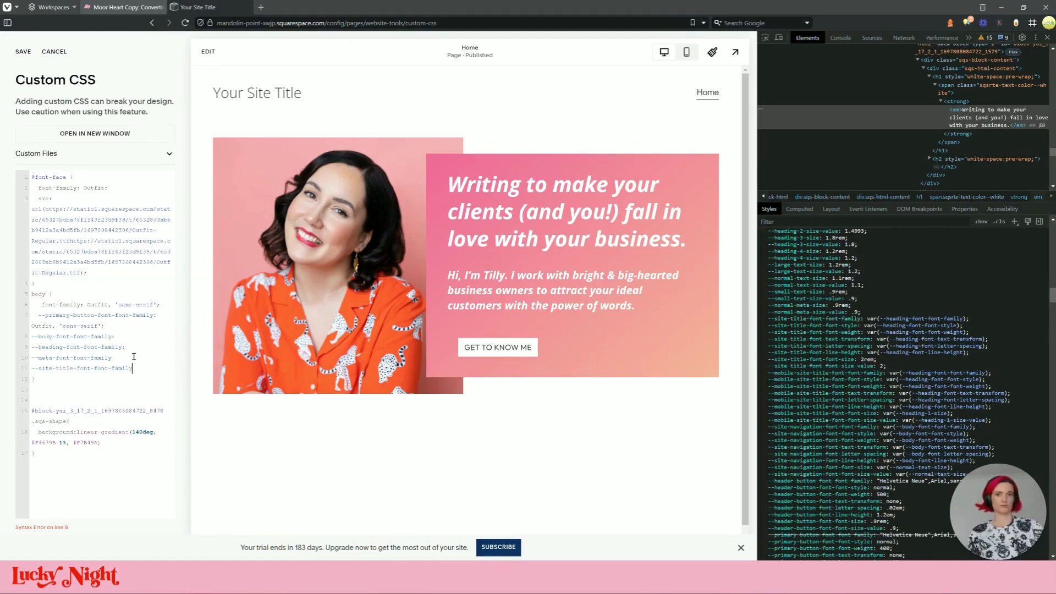
Add the mobile site-title and site-navigation font variable names to the body rule
left_click(853, 373)
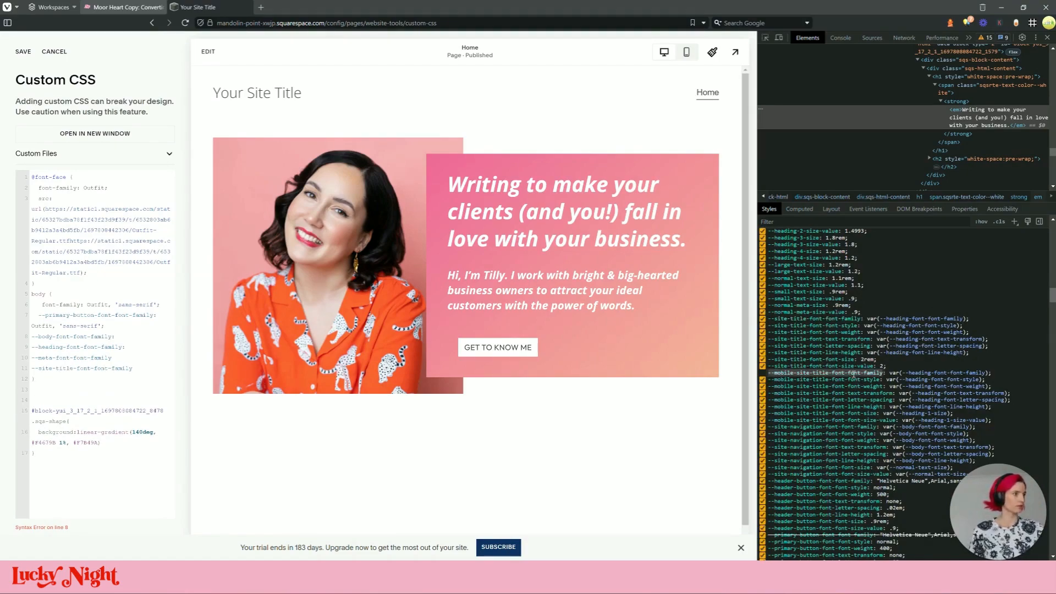
key("ctrl+c")
left_click(136, 368)
key("Return")
key("ctrl+v")
scroll(806, 356, "down", 1)
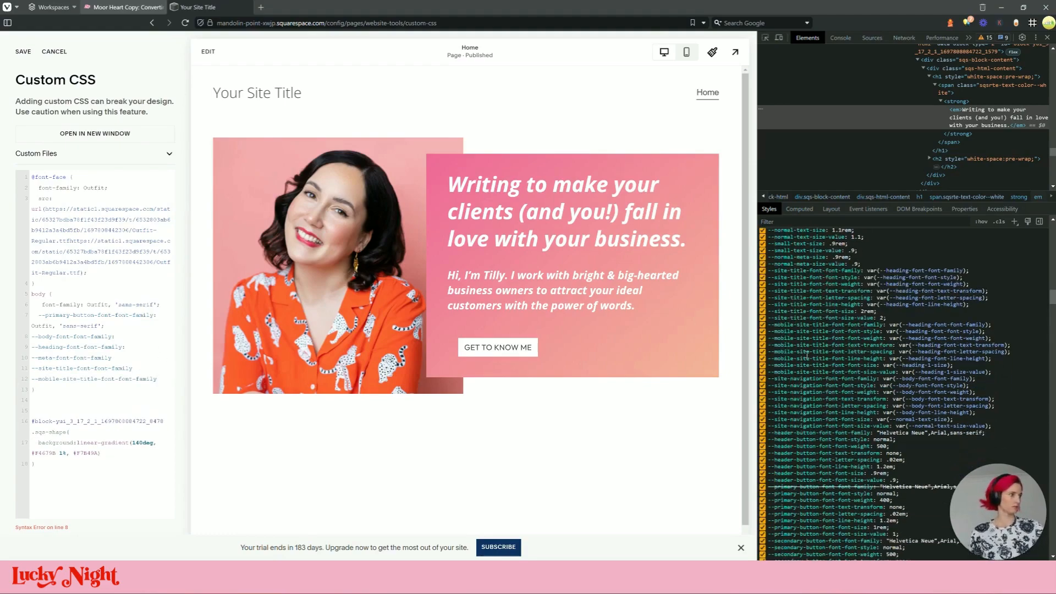
left_click(823, 379)
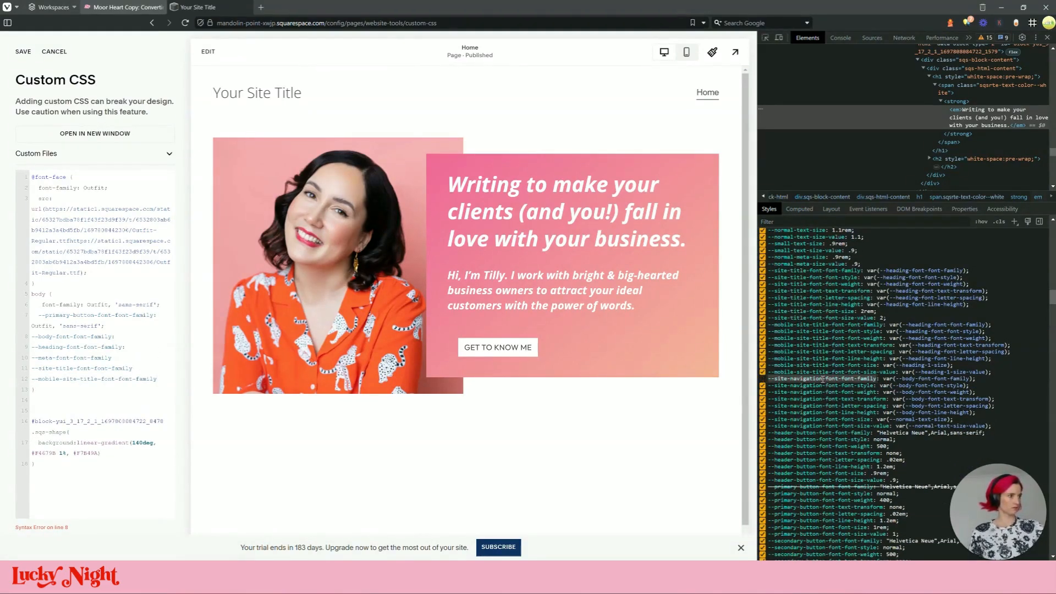
left_click(165, 378)
key("Return")
key("ctrl+v")
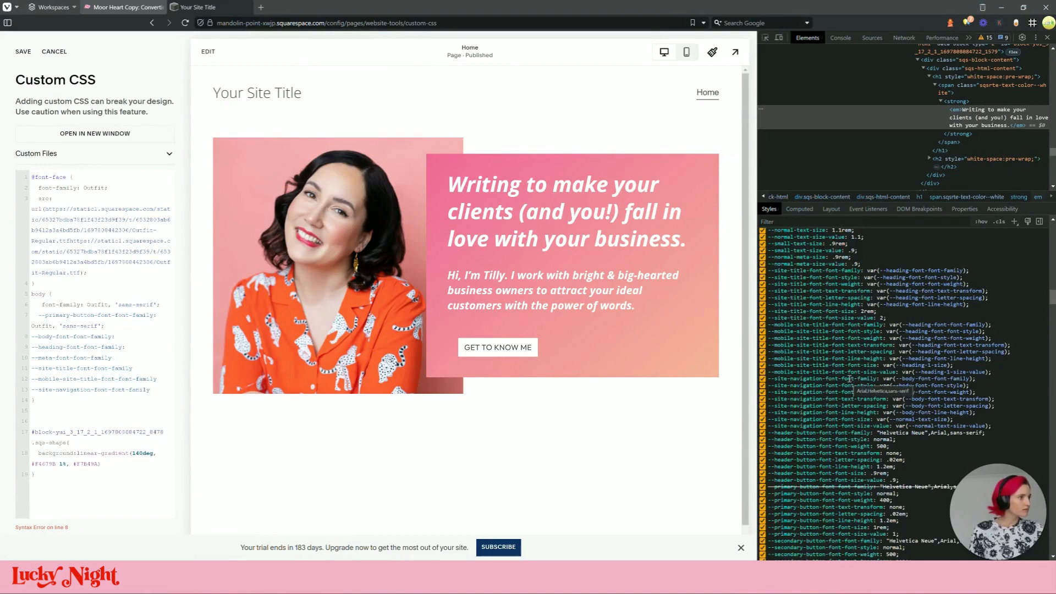
Add the secondary button font variable name below the primary button line
scroll(851, 377, "down", 2)
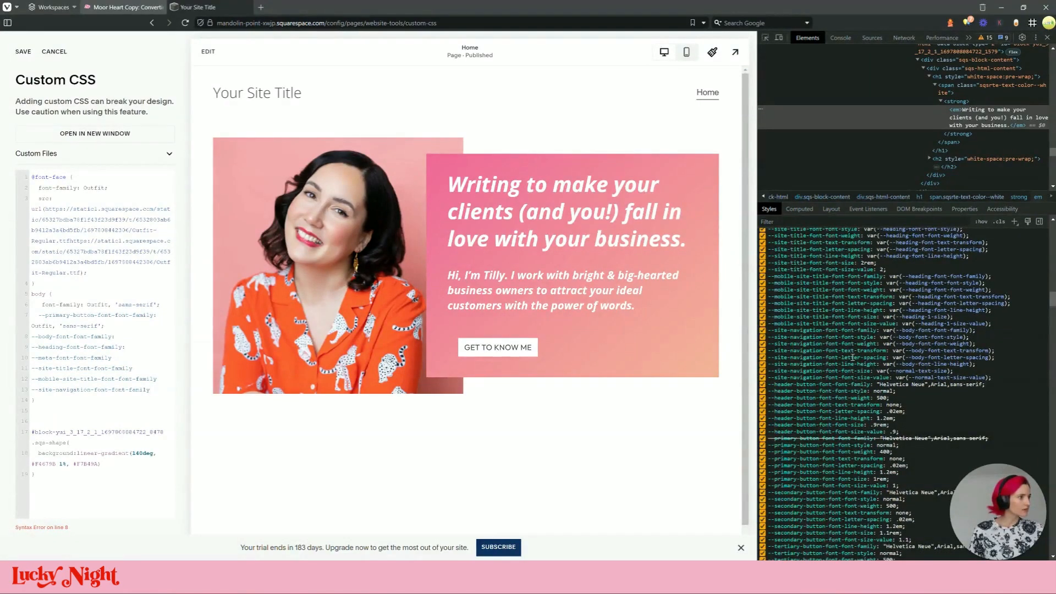
left_click(854, 330)
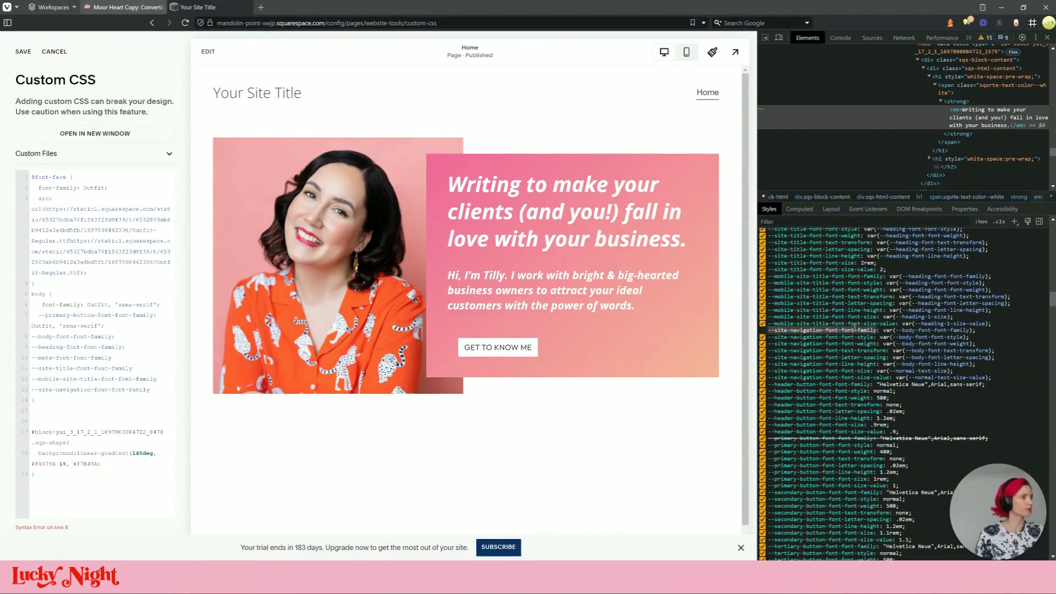
scroll(855, 328, "down", 4)
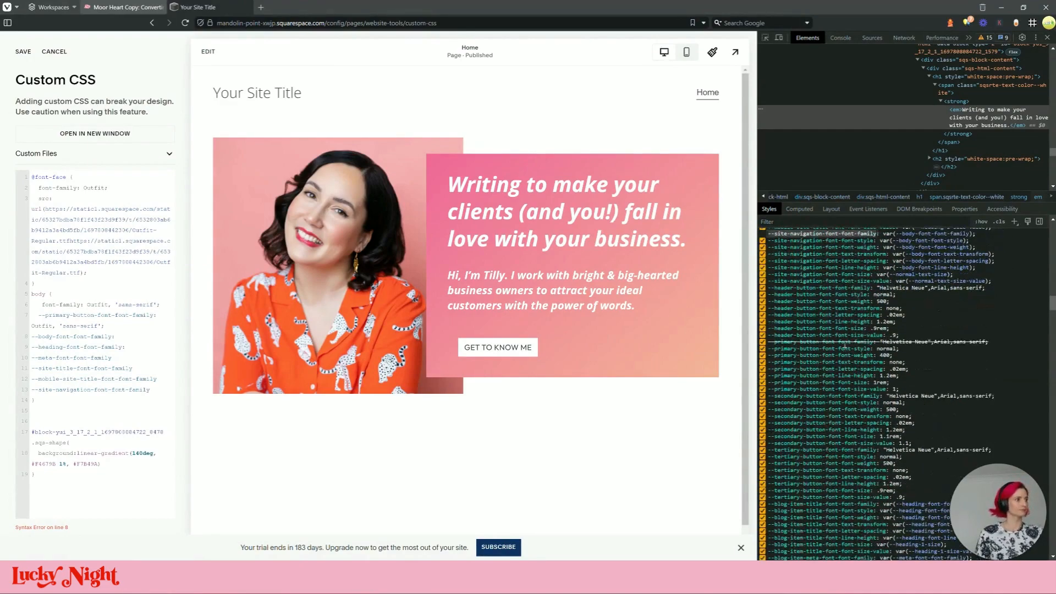
left_click(845, 342)
left_click(993, 342)
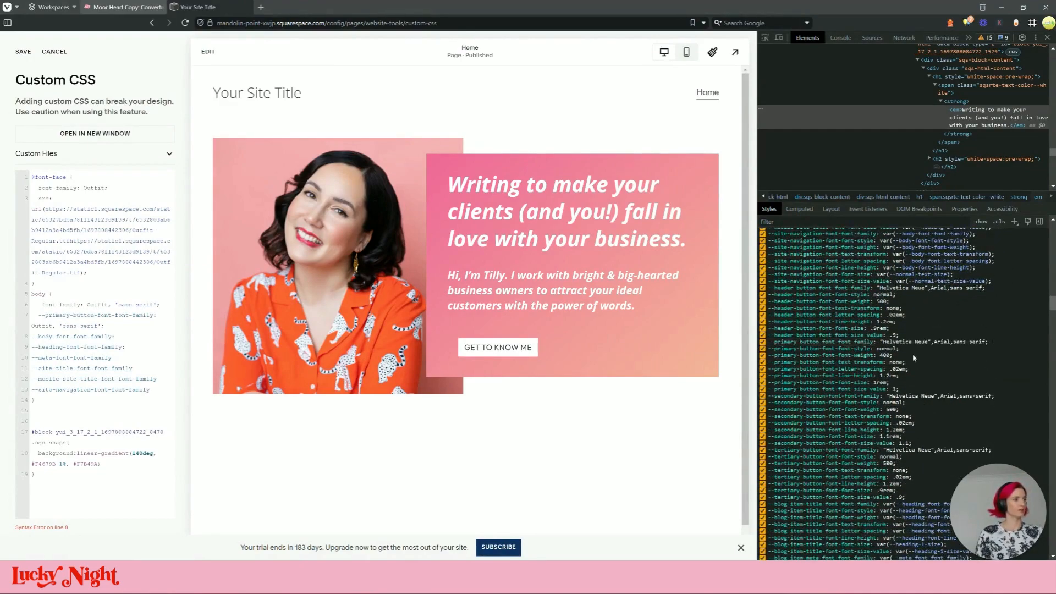
left_click(850, 396)
key("ctrl+c")
scroll(860, 354, "down", 4)
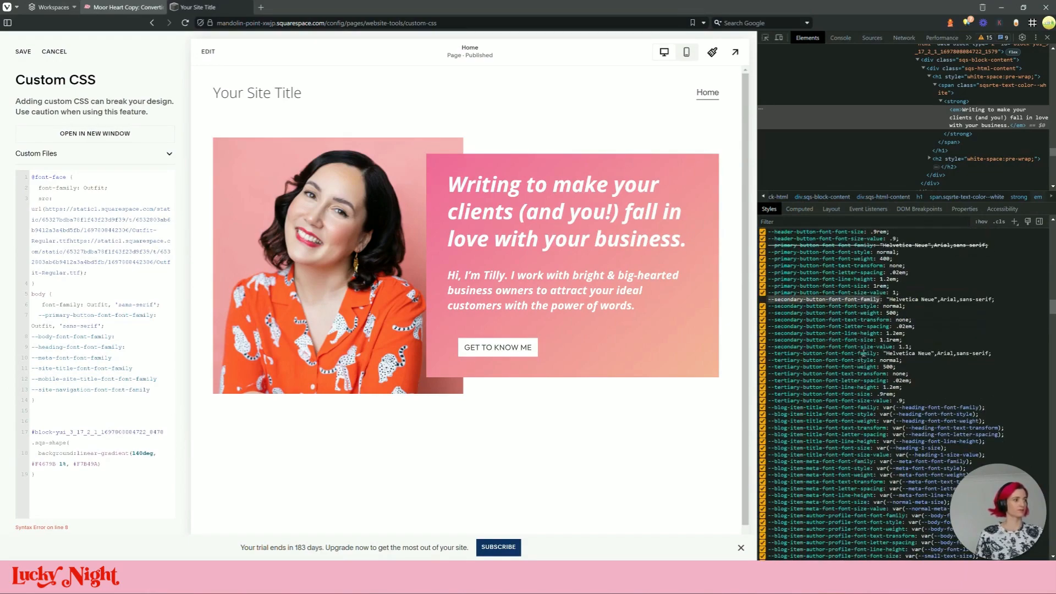
left_click(154, 323)
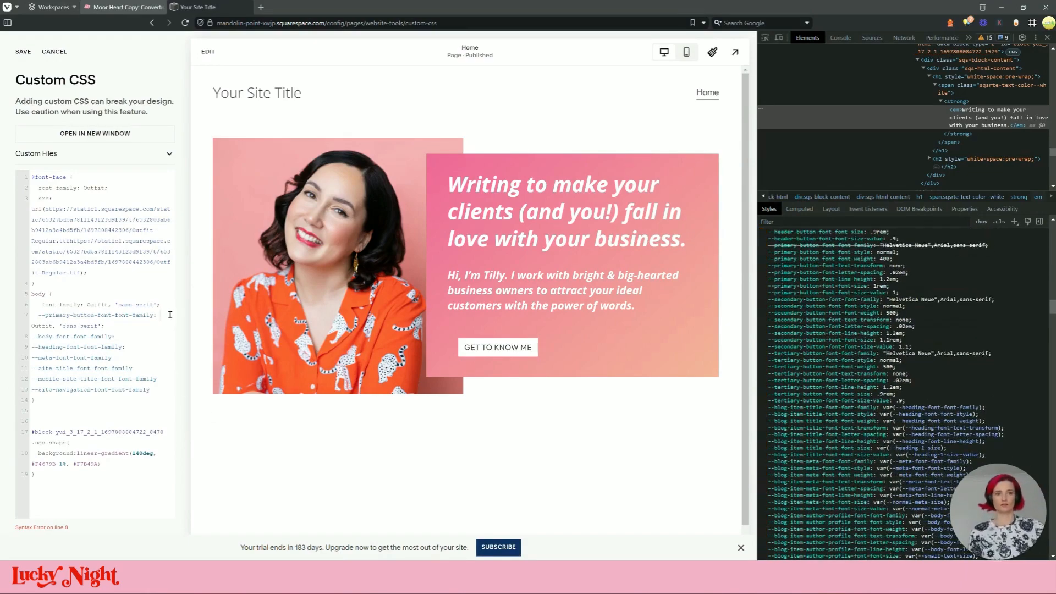
key("Return")
key("ctrl+v")
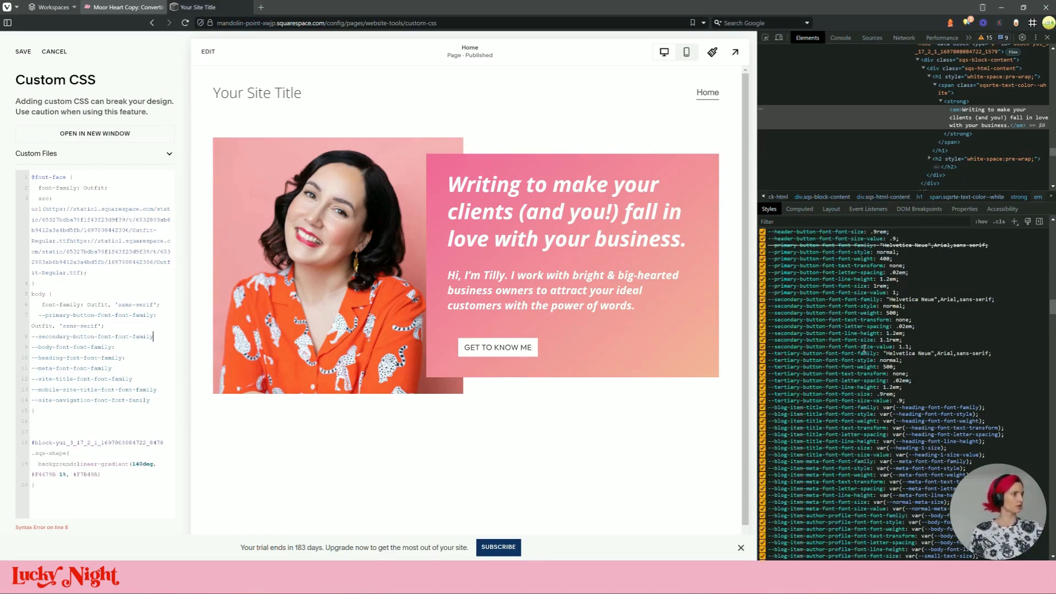
scroll(854, 358, "down", 5)
scroll(851, 334, "up", 5)
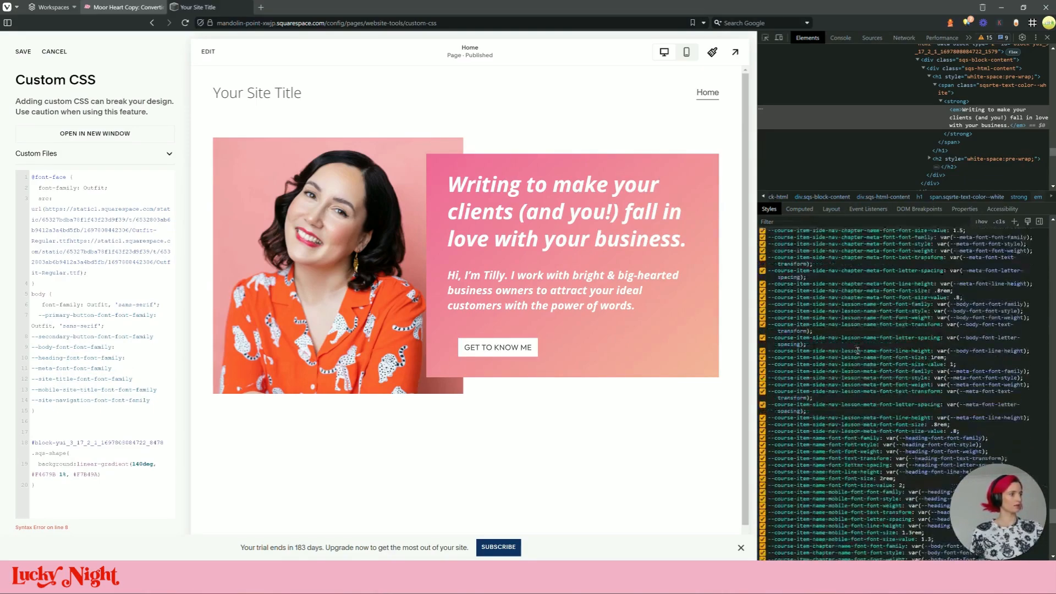
scroll(856, 352, "up", 5)
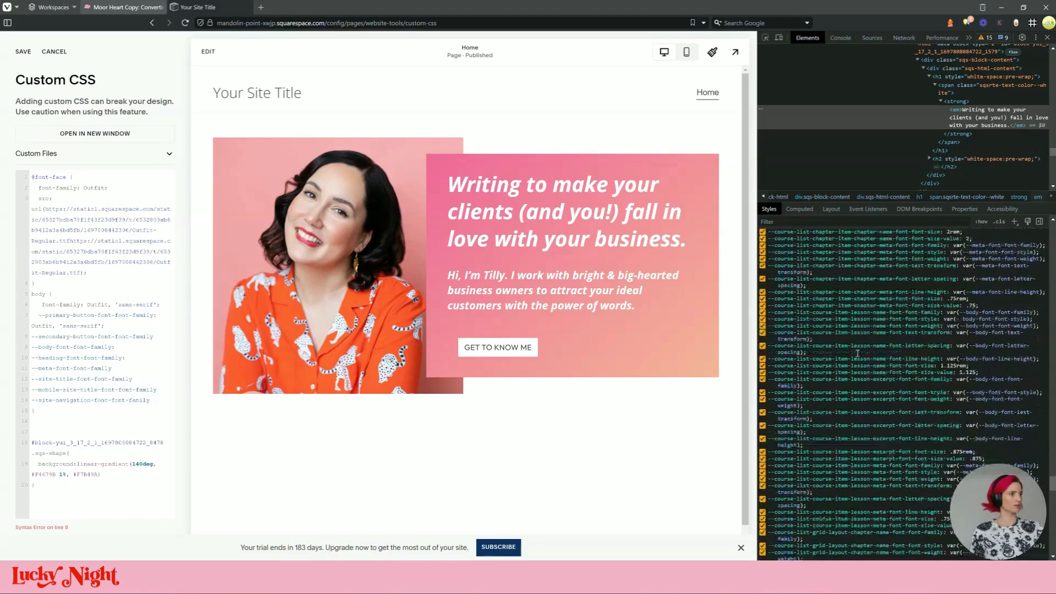
scroll(856, 355, "up", 5)
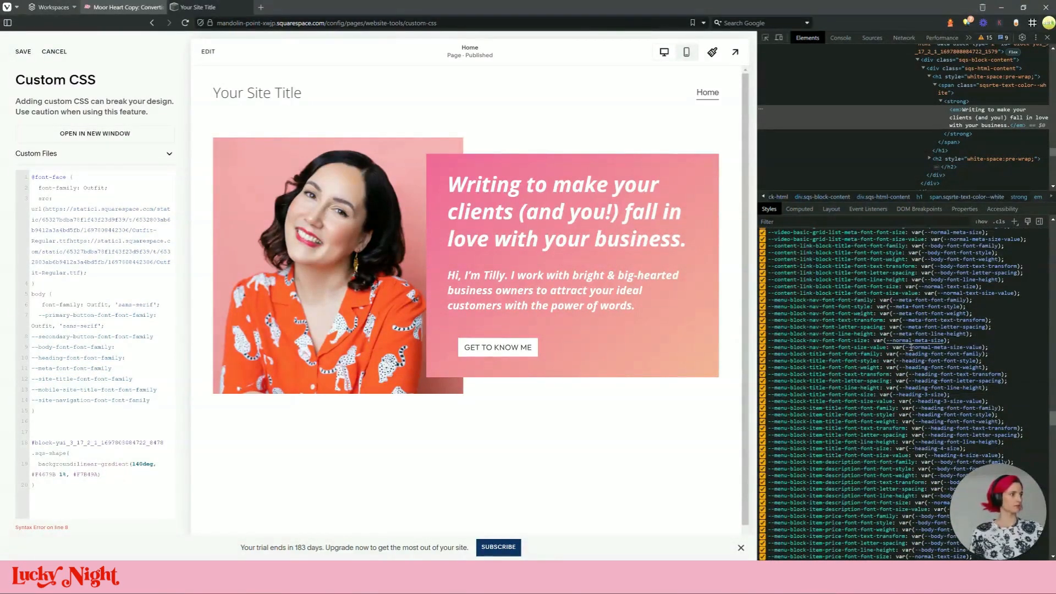
scroll(942, 354, "up", 5)
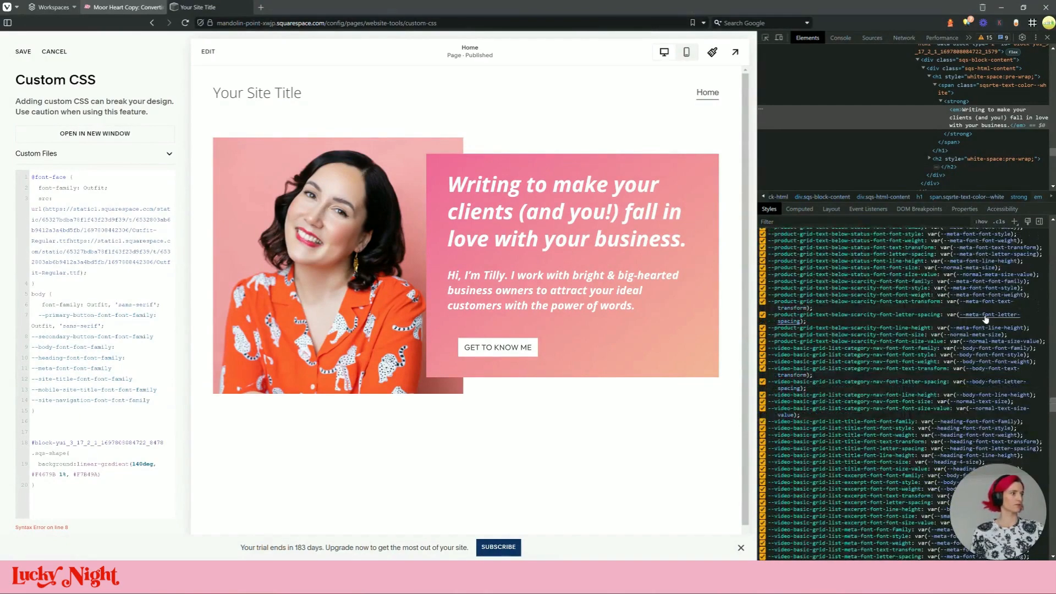
scroll(985, 373, "up", 5)
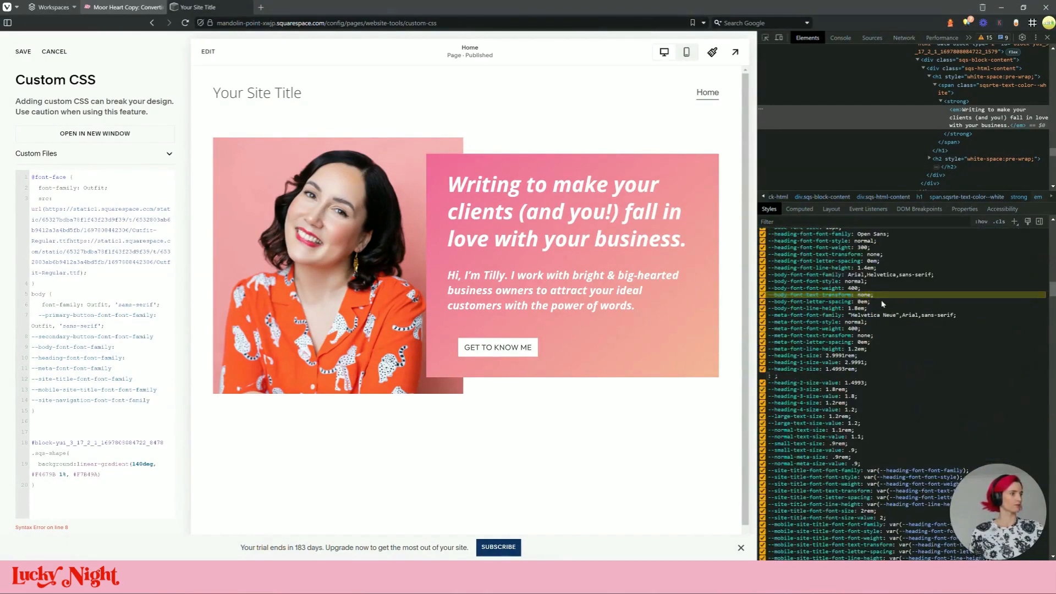
scroll(985, 373, "down", 5)
scroll(843, 367, "down", 1)
scroll(833, 367, "up", 2)
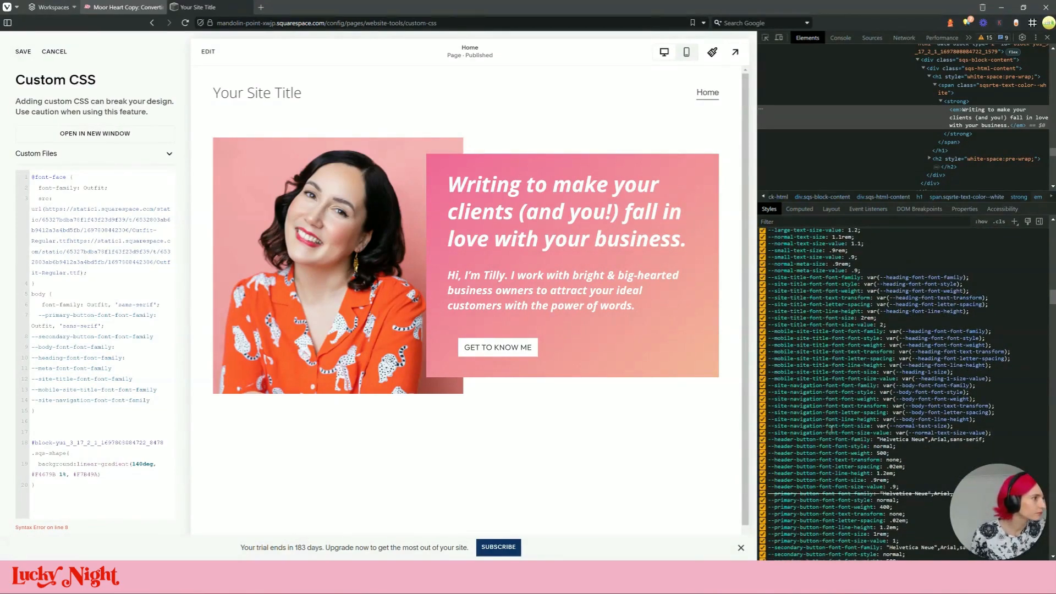
scroll(836, 421, "down", 3)
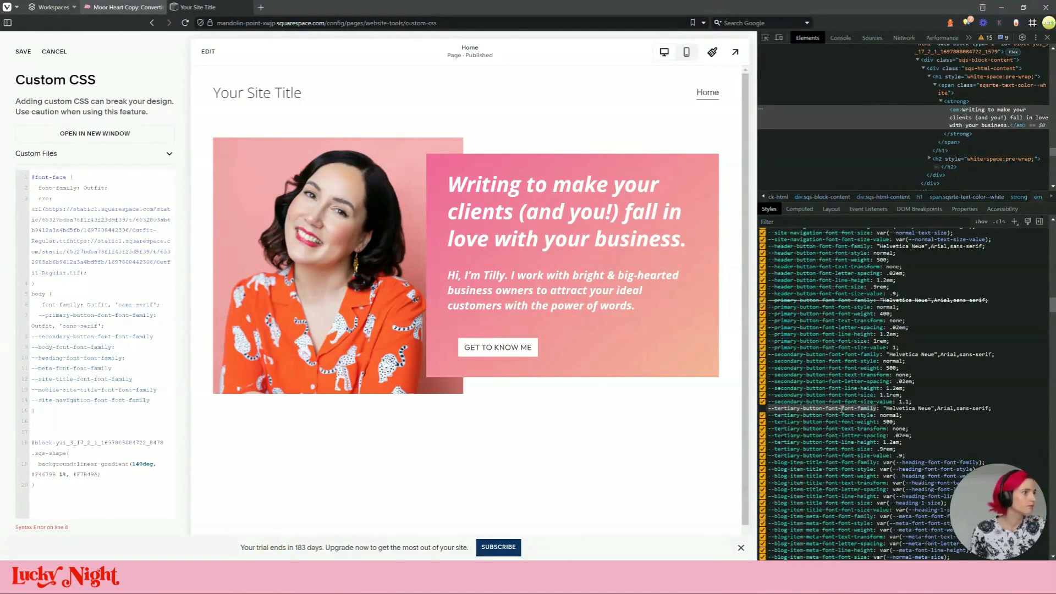
Add the tertiary button font variable and give secondary and tertiary buttons Outfit, 'sans-serif'
left_click(135, 411)
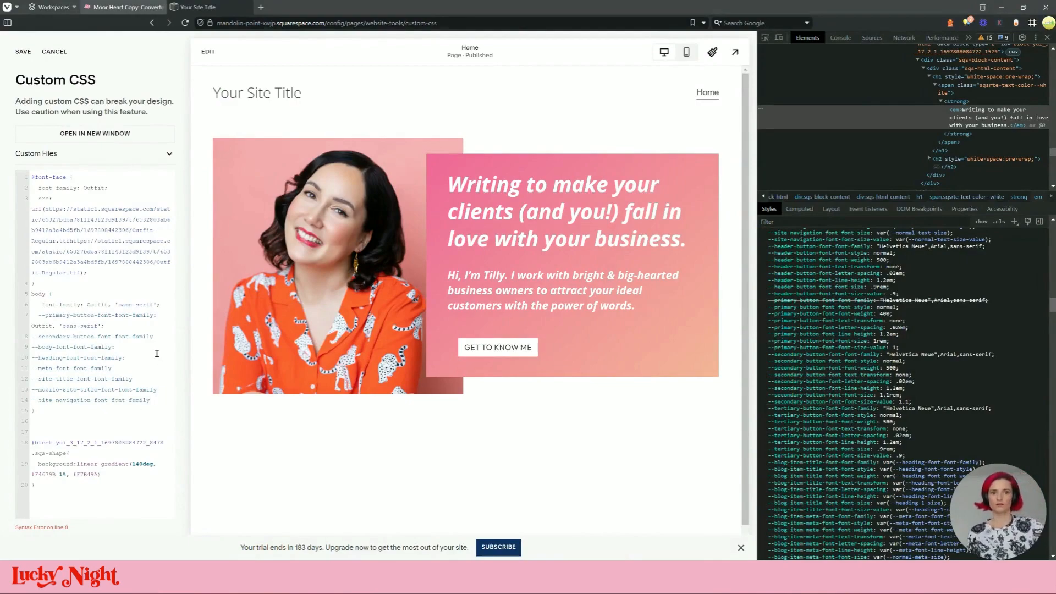
left_click(166, 334)
key("Return")
type("--tertiary-button-font-font-family")
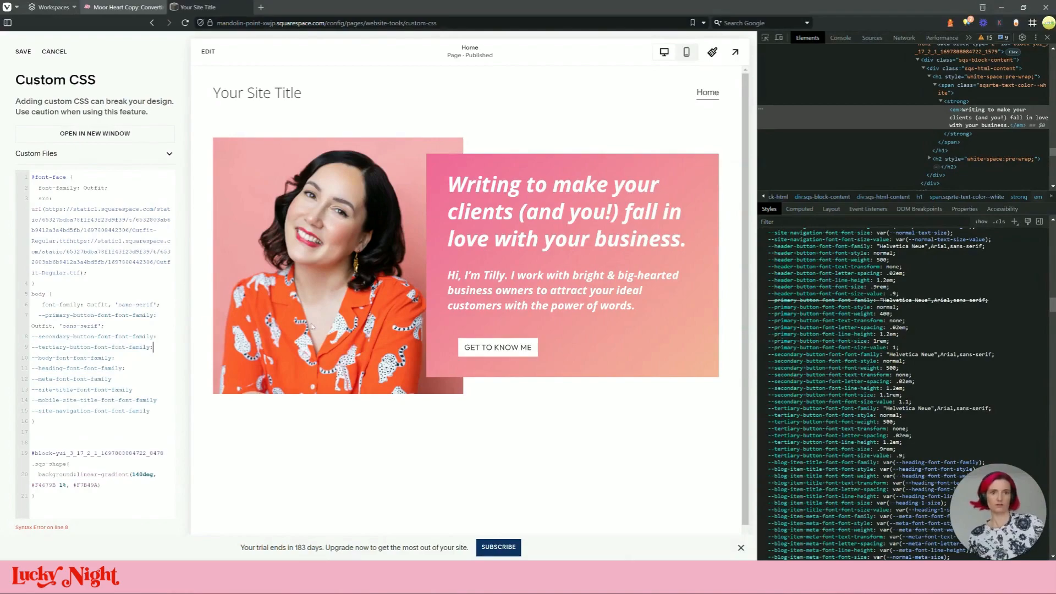
left_click_drag(153, 391, 154, 380)
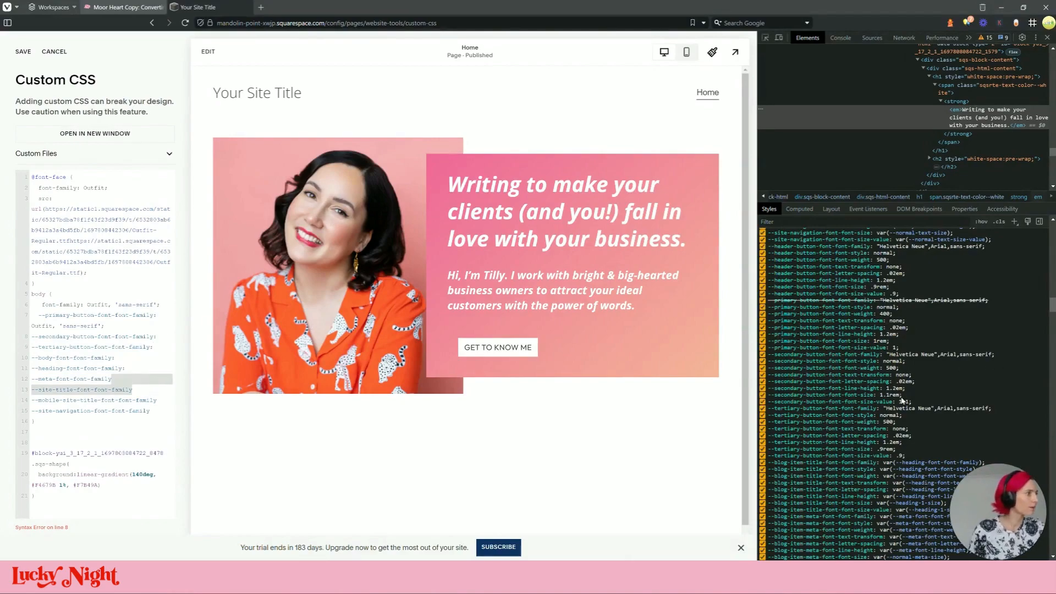
left_click_drag(121, 328, 32, 325)
key("ctrl+c")
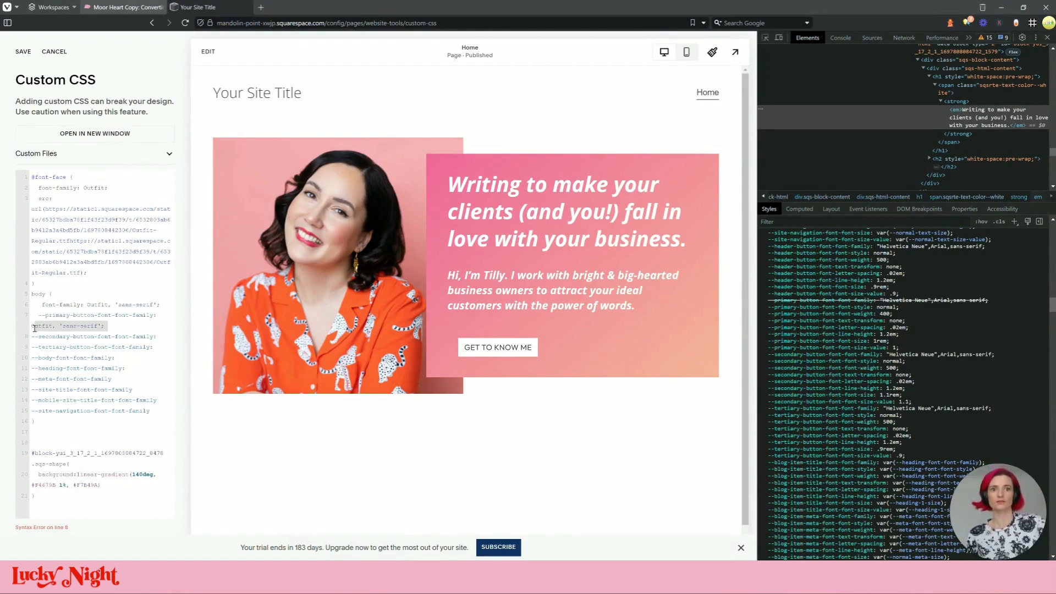
left_click(166, 336)
key("ctrl+v")
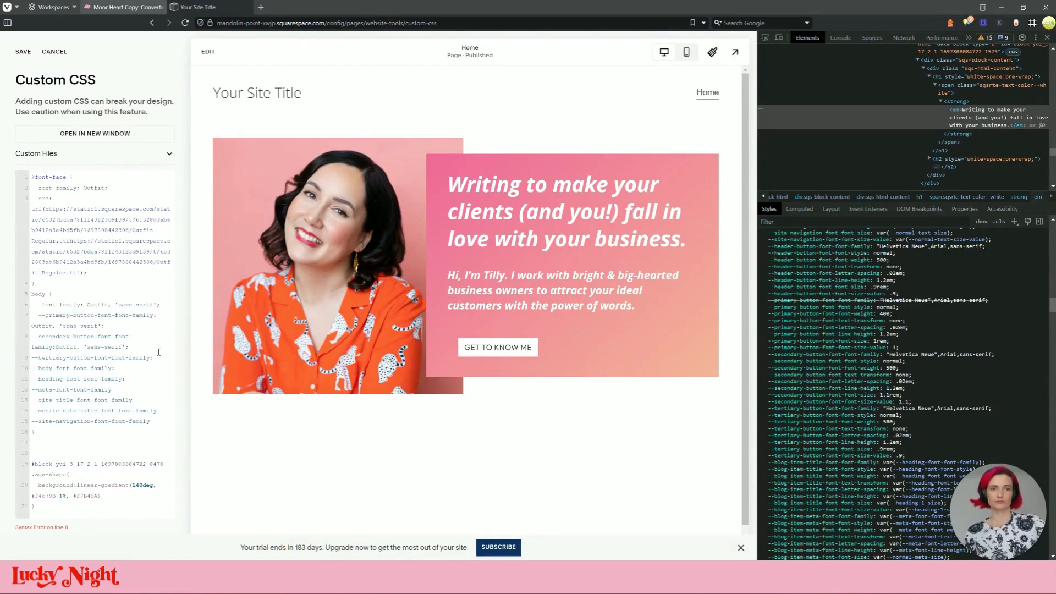
left_click(153, 356)
key("ctrl+v")
key("ctrl+v")
Set the heading, meta, mobile site-title and navigation font variables to Outfit, 'sans-serif'
key("ctrl+v")
left_click(127, 434)
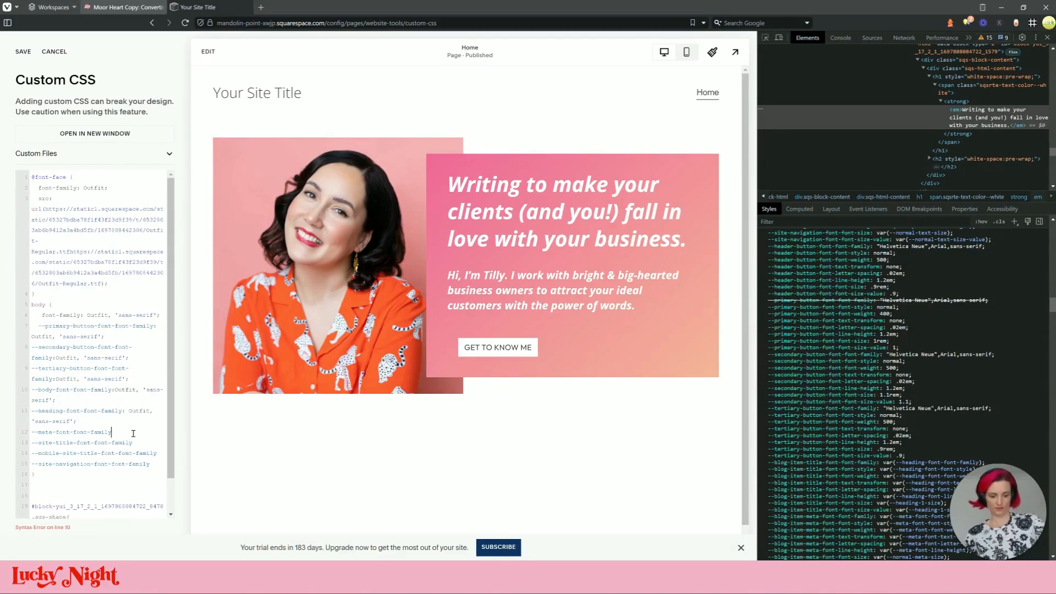
key("ctrl+v")
type(":")
key("ctrl+v")
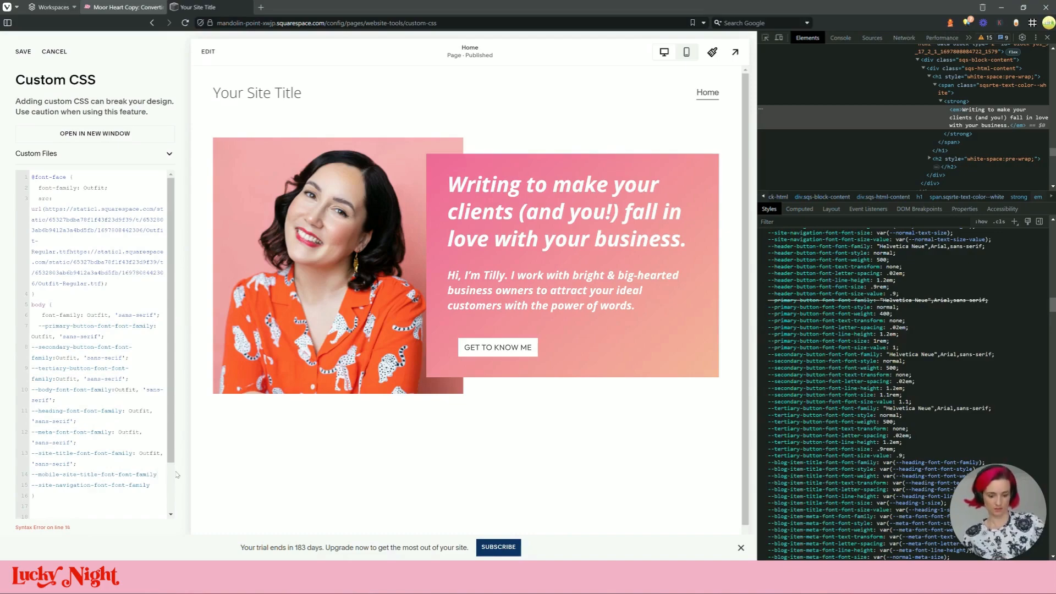
key("ctrl+v")
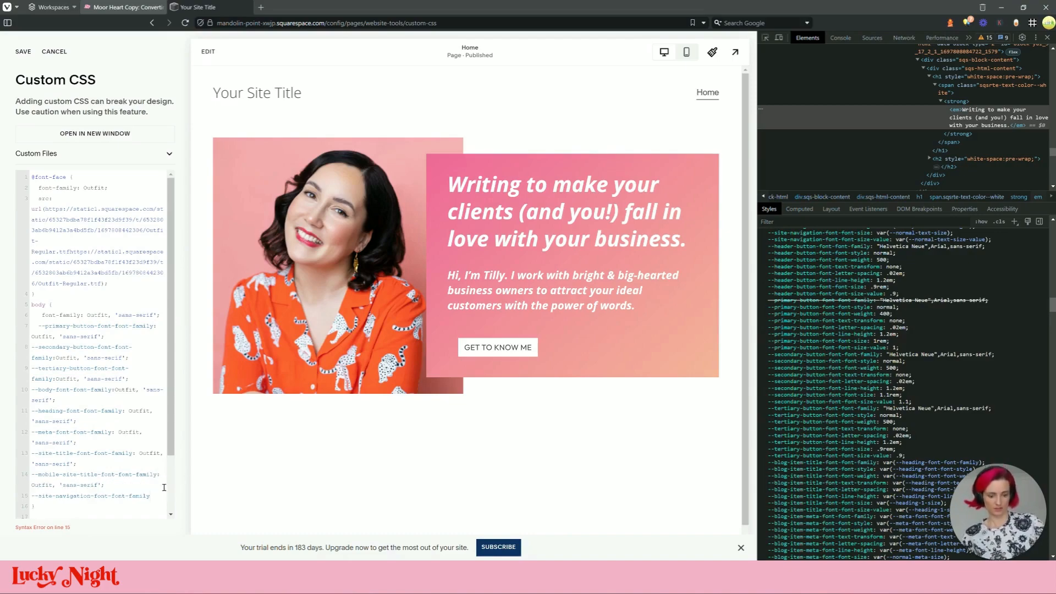
key("ctrl+v")
Confirm in DevTools that the headline font comes from the body rule, then save the Custom CSS
scroll(98, 456, "down", 2)
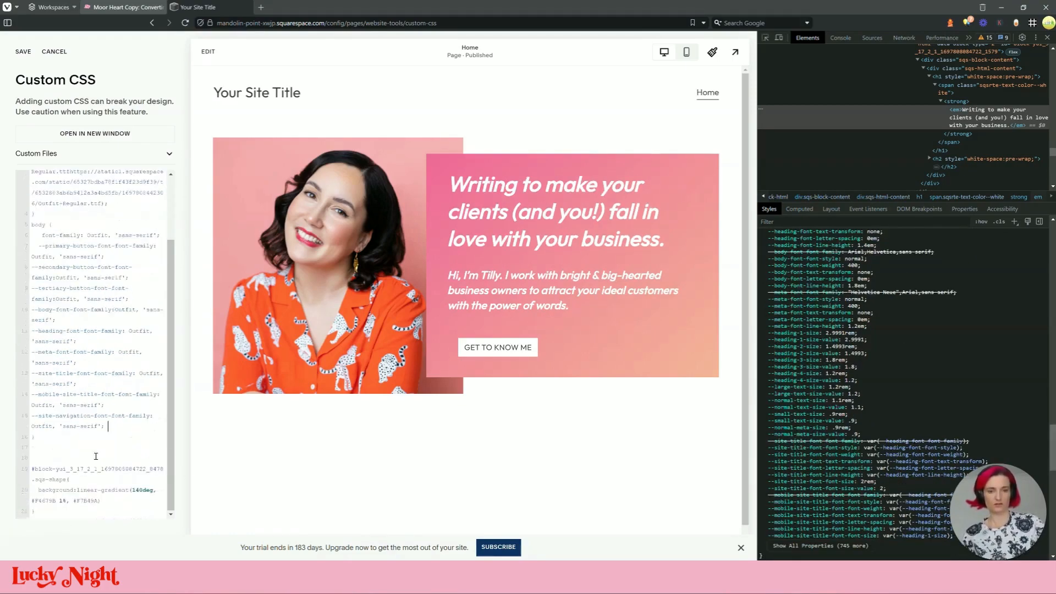
scroll(500, 308, "down", 1)
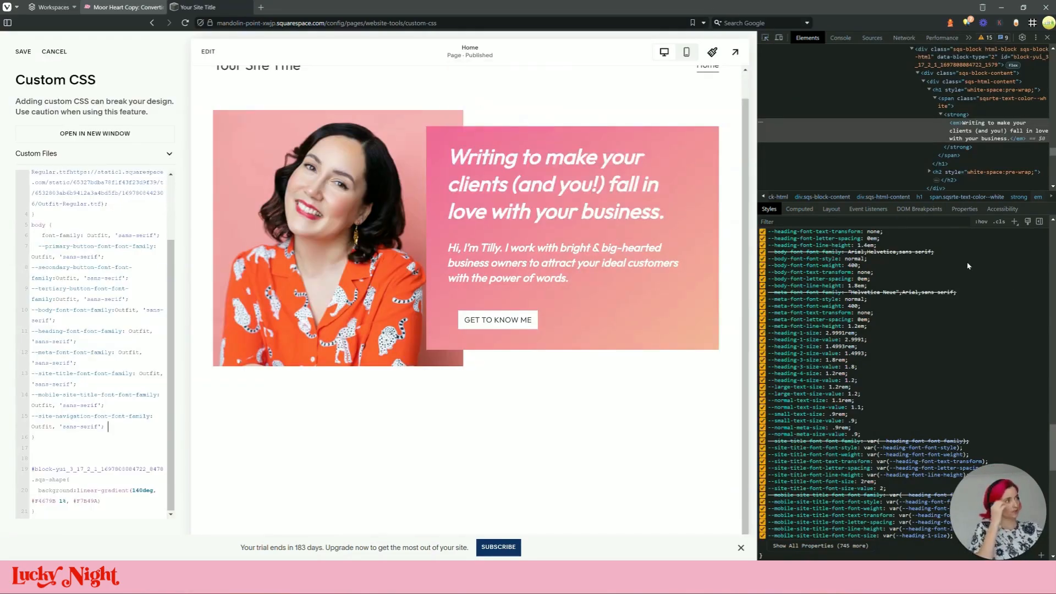
scroll(892, 350, "up", 5)
scroll(892, 350, "up", 10)
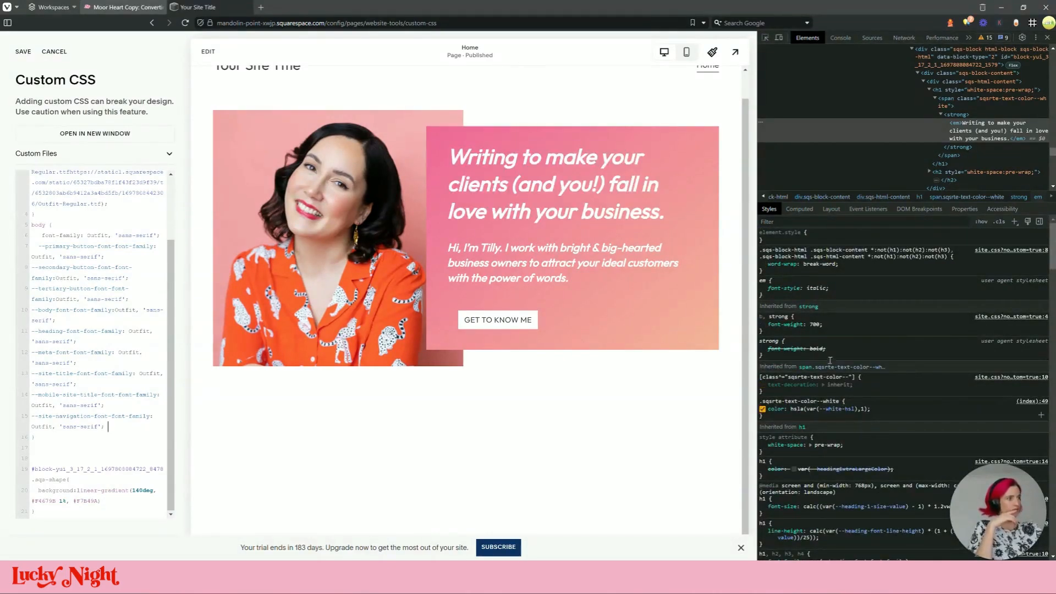
left_click(766, 39)
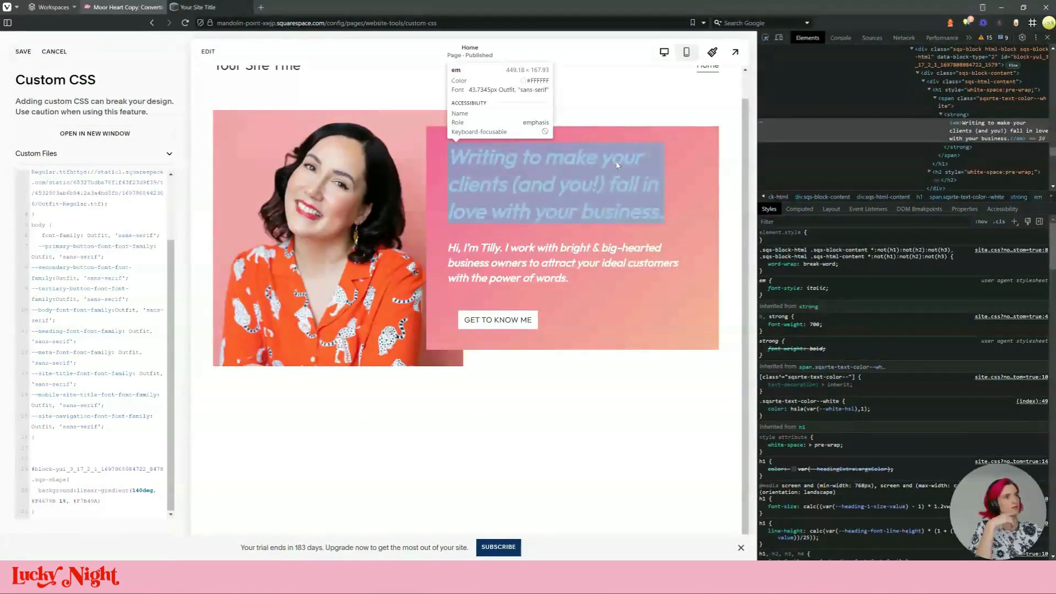
scroll(856, 385, "down", 4)
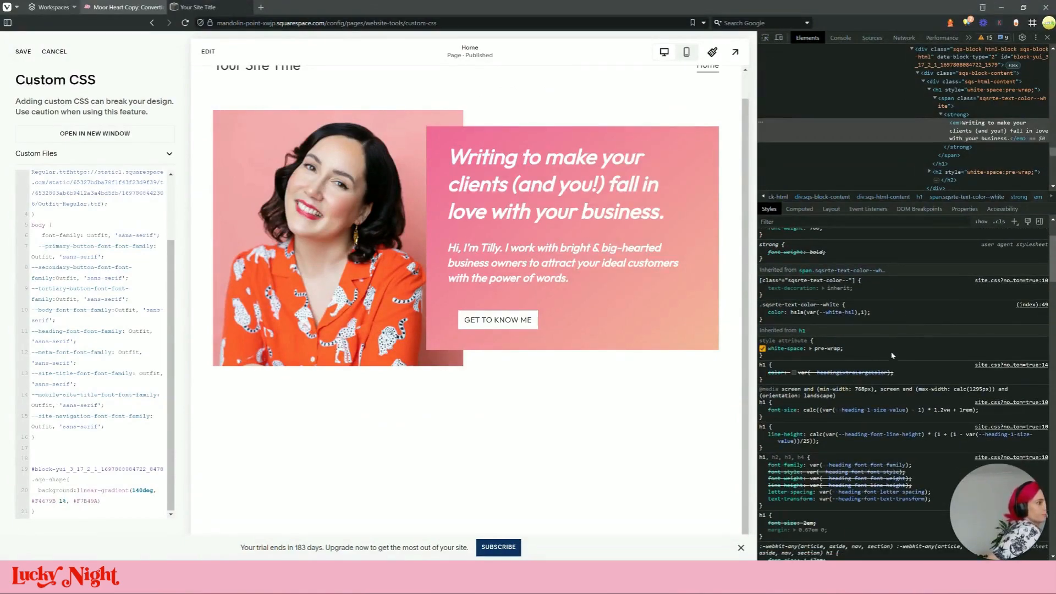
scroll(892, 355, "down", 2)
left_click(873, 418)
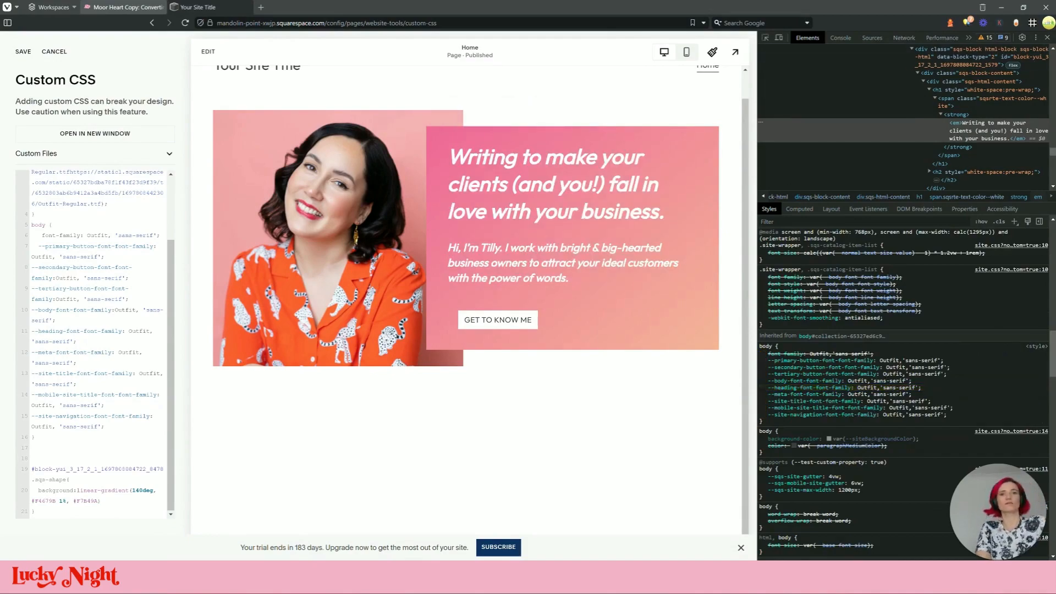
left_click(19, 53)
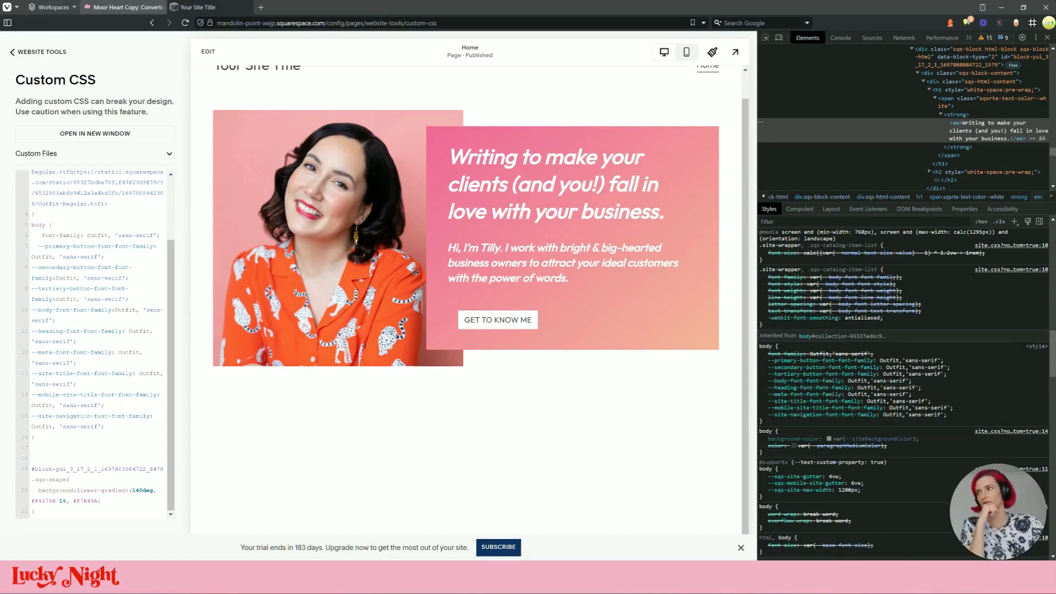
After checking the reference site, remove italics from the whole hero heading
left_click(157, 7)
left_click(219, 7)
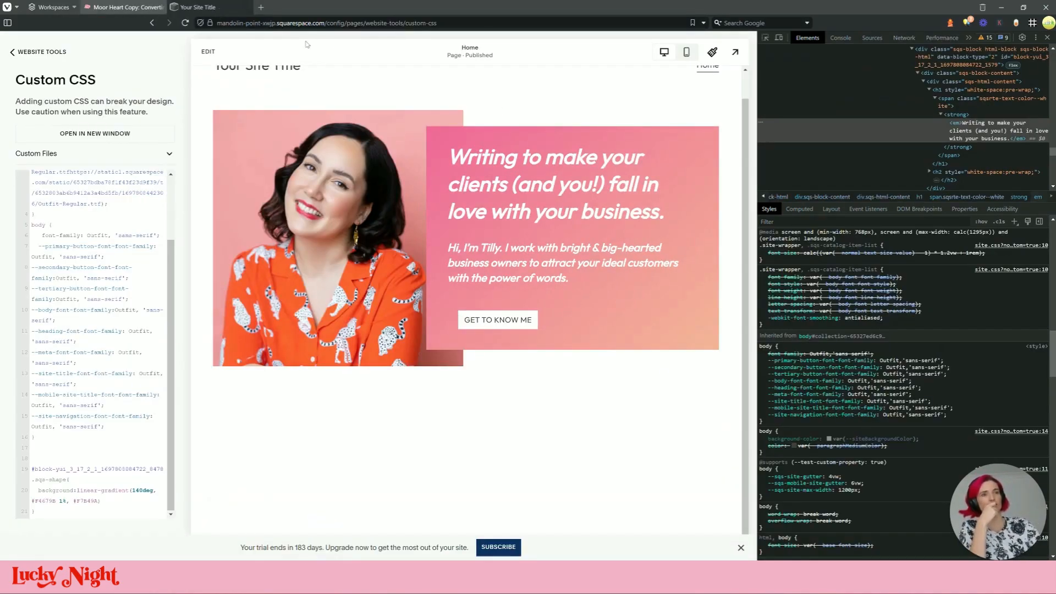
left_click(209, 52)
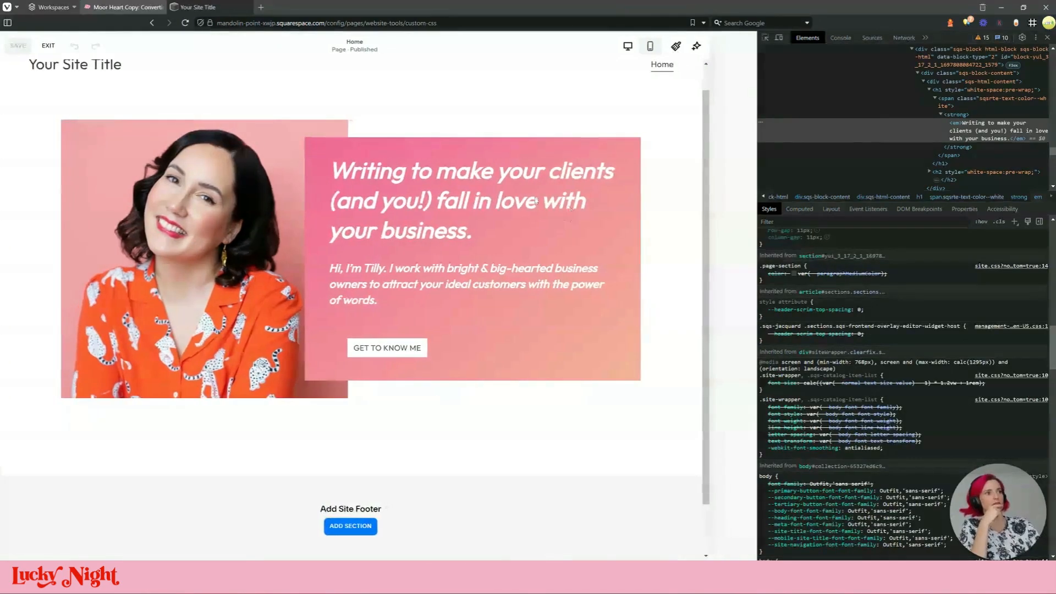
left_click(430, 219)
triple_click(430, 219)
key("ctrl+i")
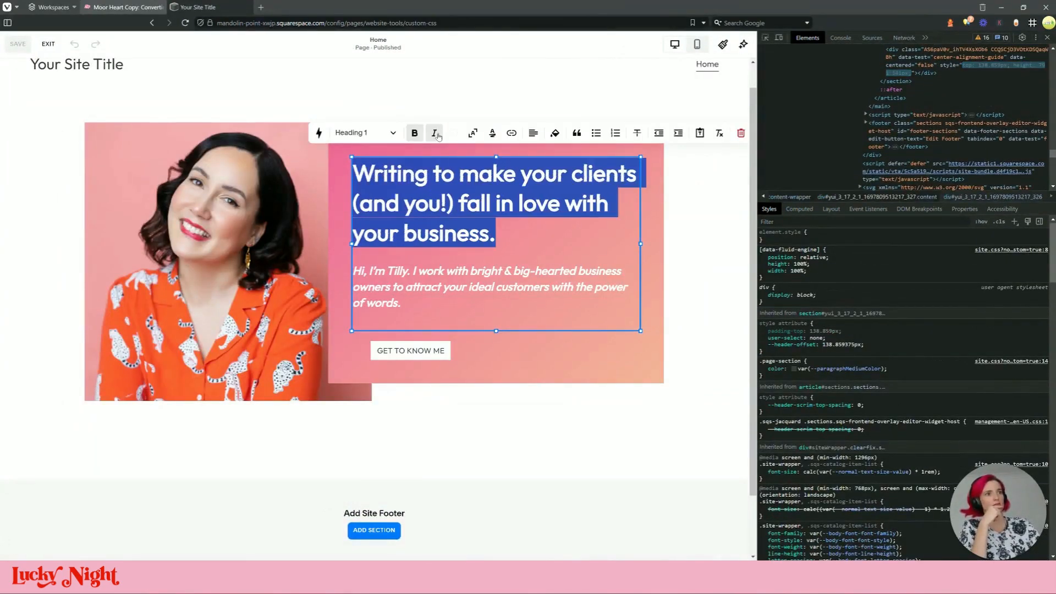
key("ctrl+b")
Compare with the reference, then make the upright hero heading bold again
left_click(458, 189)
left_click(128, 7)
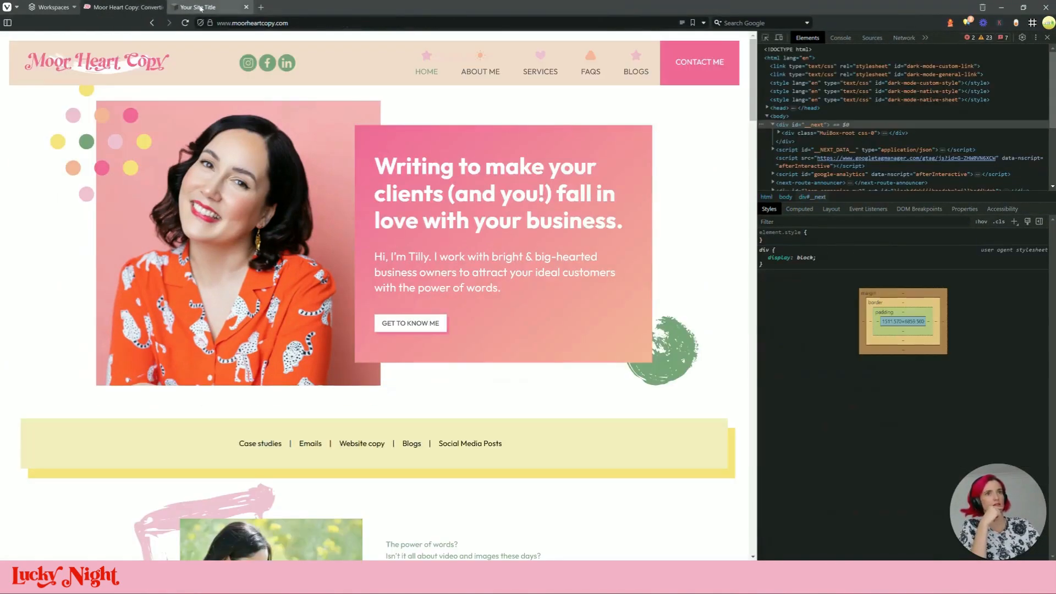
left_click(198, 7)
triple_click(433, 204)
left_click(416, 132)
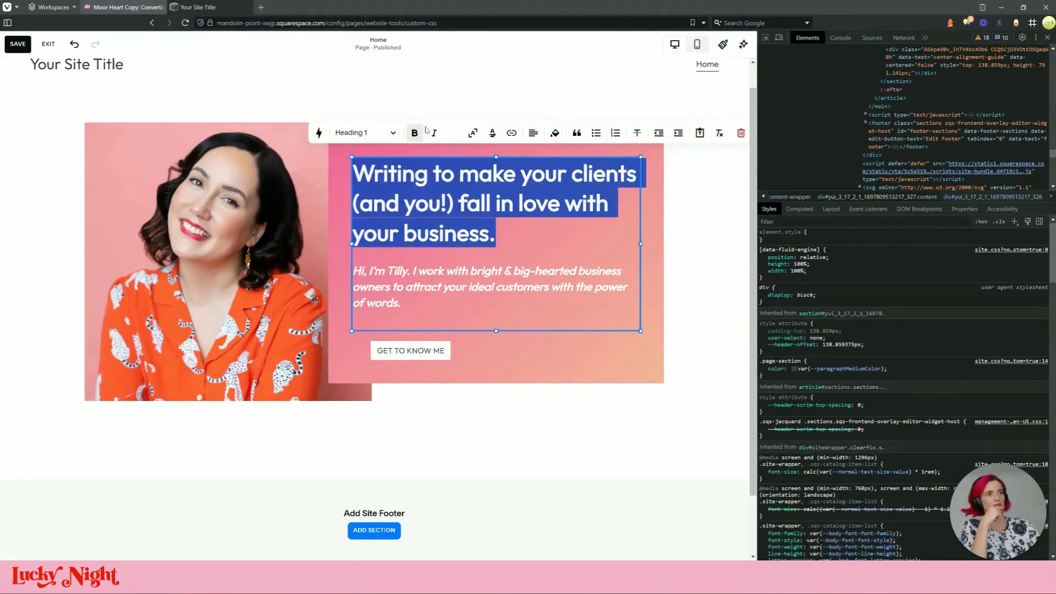
left_click(432, 90)
left_click(418, 148)
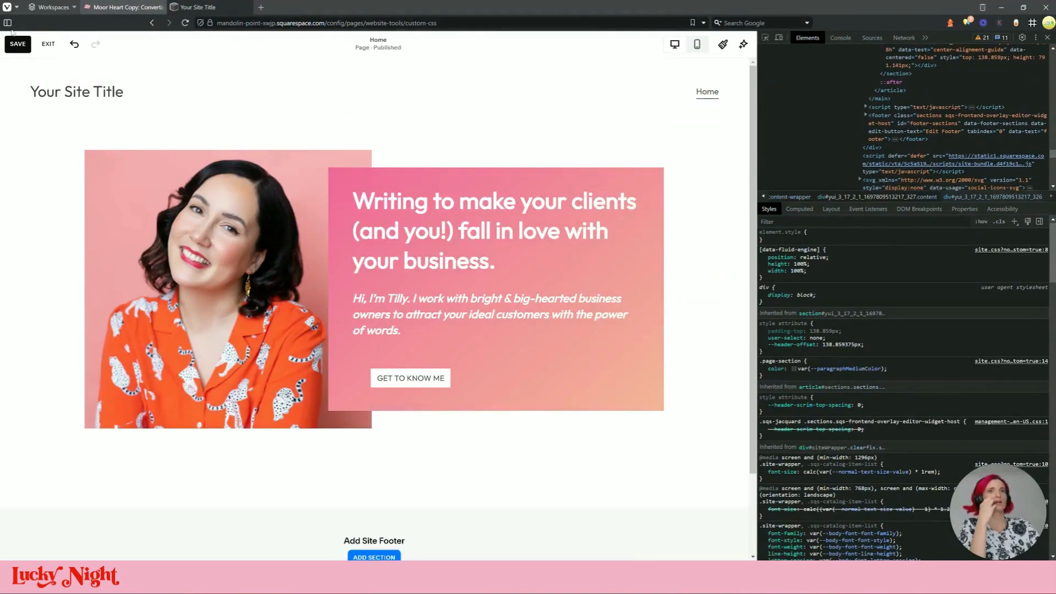
Remove italics from the whole intro paragraph so it renders upright
double_click(397, 314)
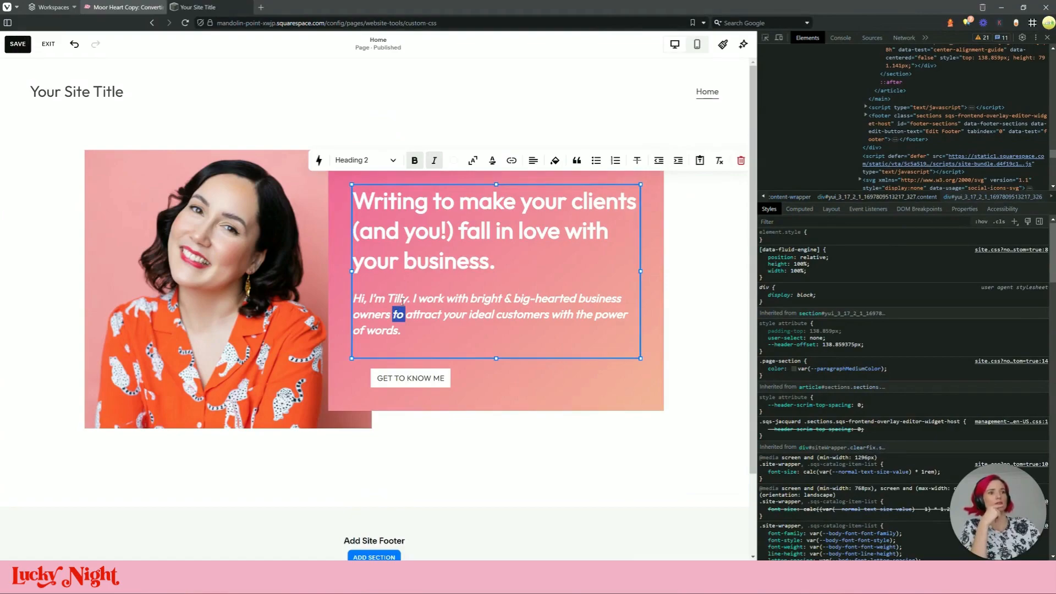
triple_click(403, 300)
left_click(437, 160)
left_click(344, 73)
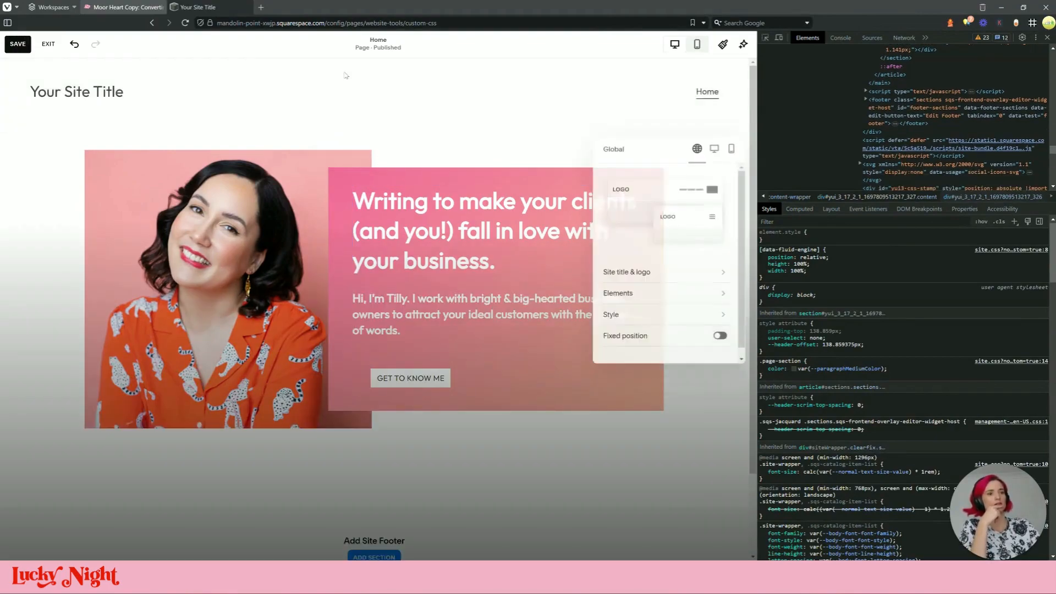
left_click(476, 169)
Reopen the closed reference website tab for comparison, then return to the Squarespace editor
left_click(123, 7)
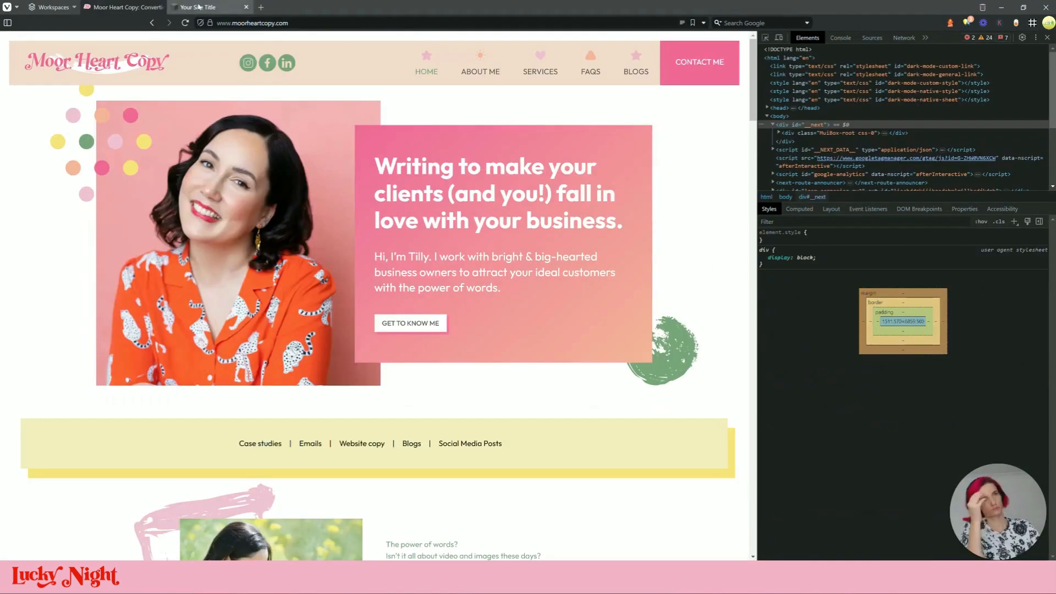
left_click(224, 8)
left_click(138, 8)
left_click(160, 8)
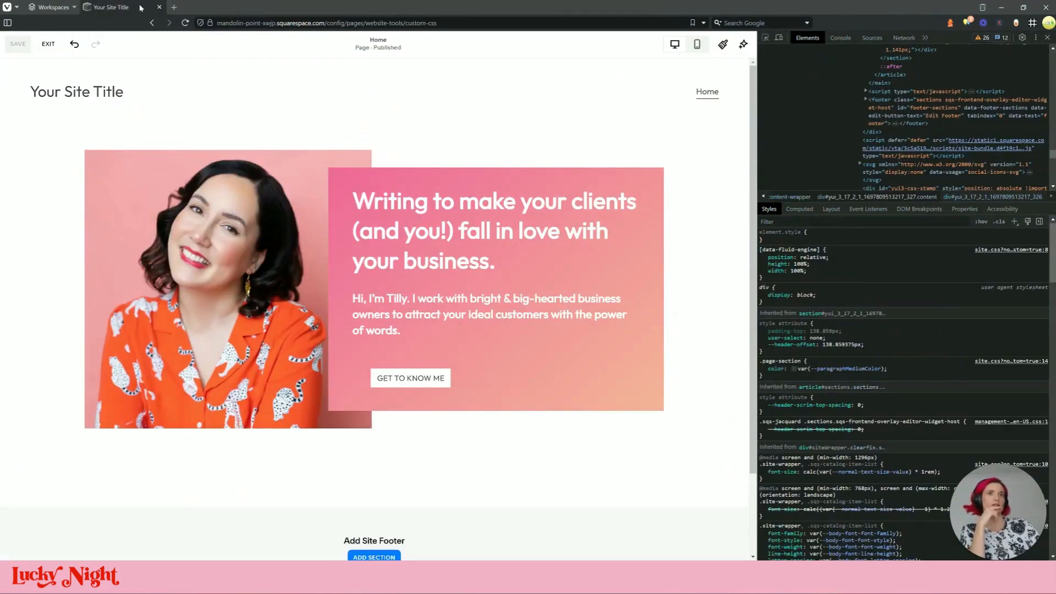
right_click(176, 8)
left_click(216, 31)
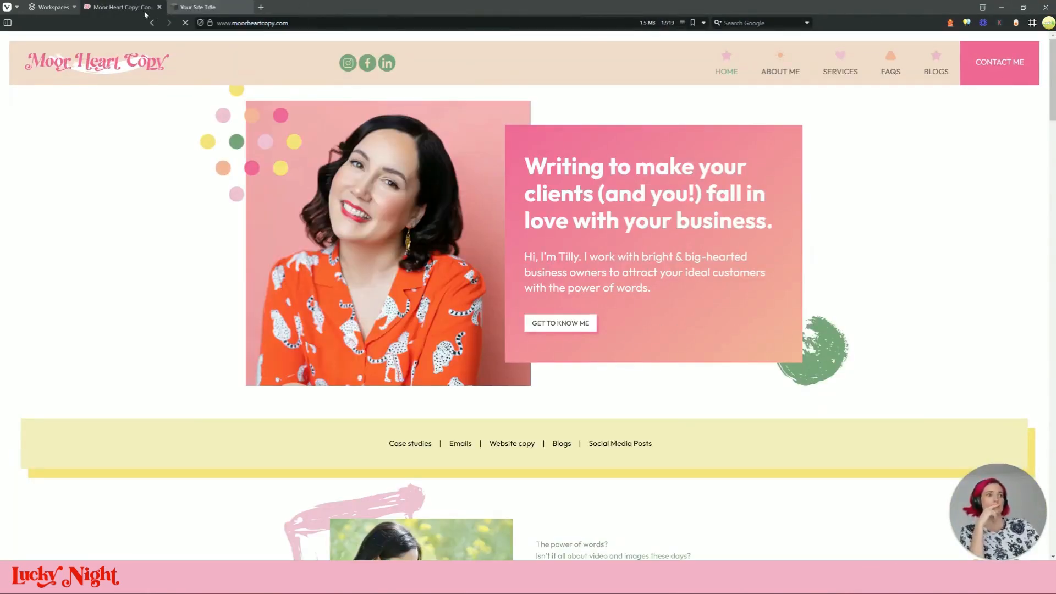
left_click(192, 12)
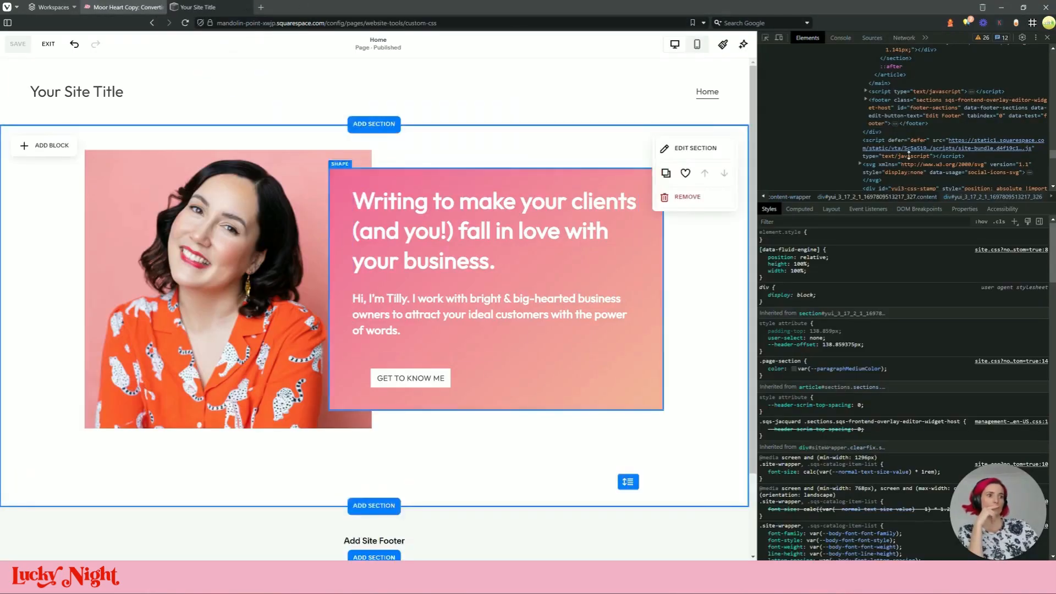
With DevTools closed, set the GET TO KNOW ME button's Design alignment to left
left_click(1048, 37)
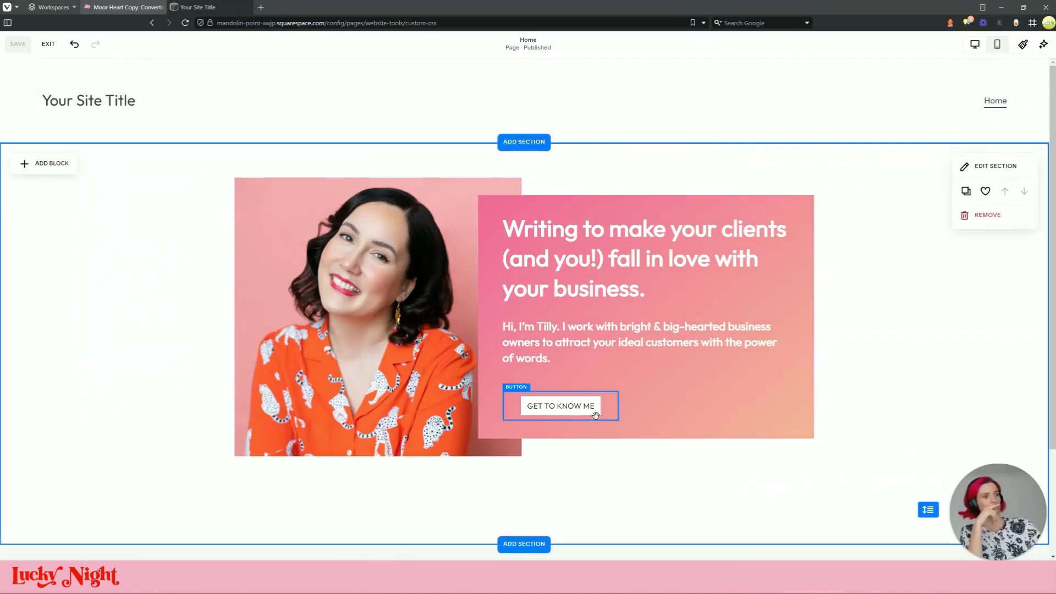
left_click(595, 405)
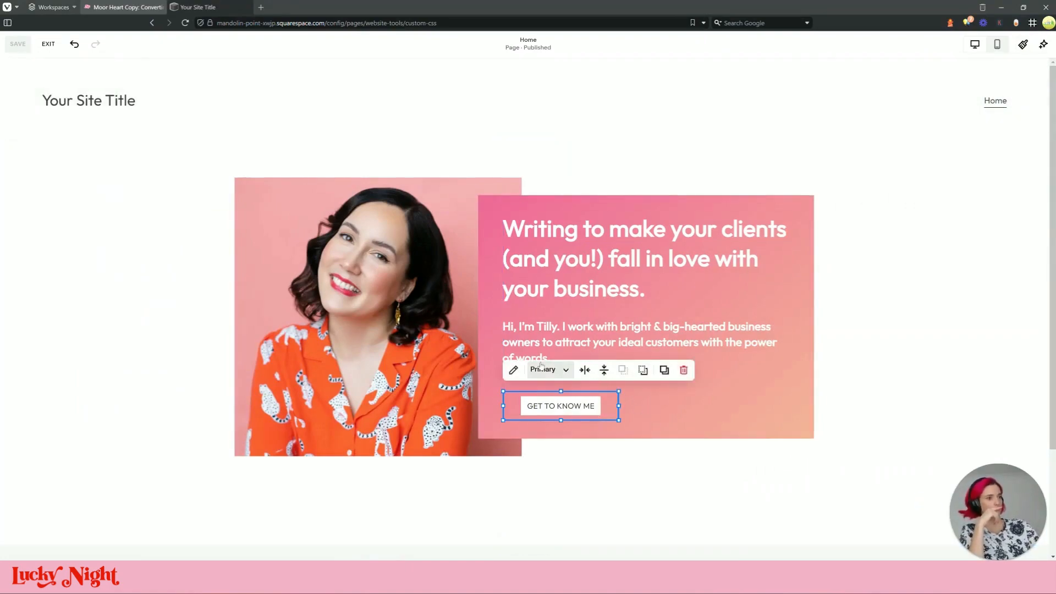
left_click(514, 369)
left_click(686, 325)
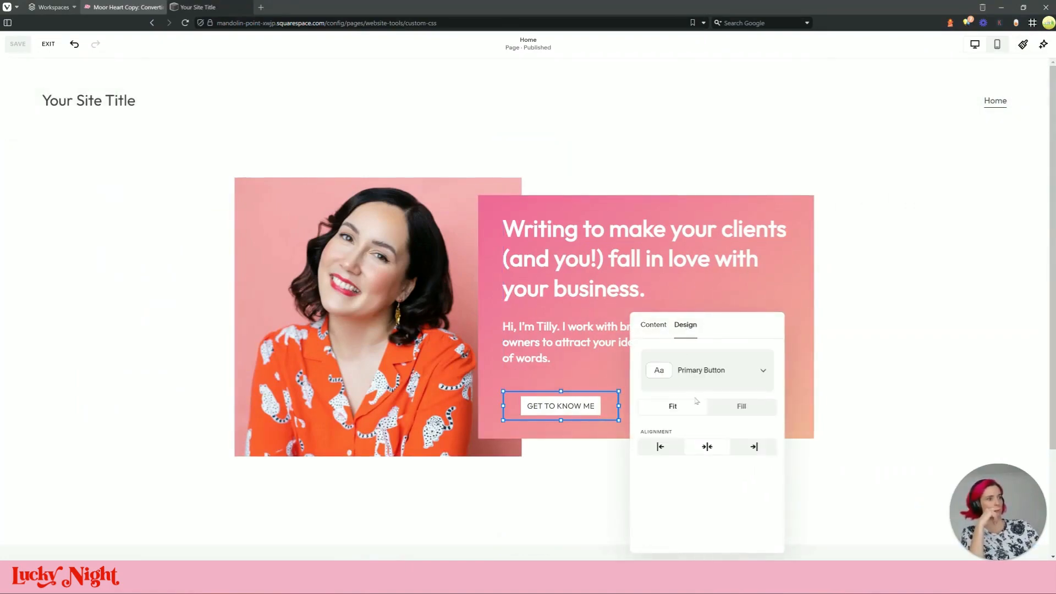
left_click(662, 447)
key("Escape")
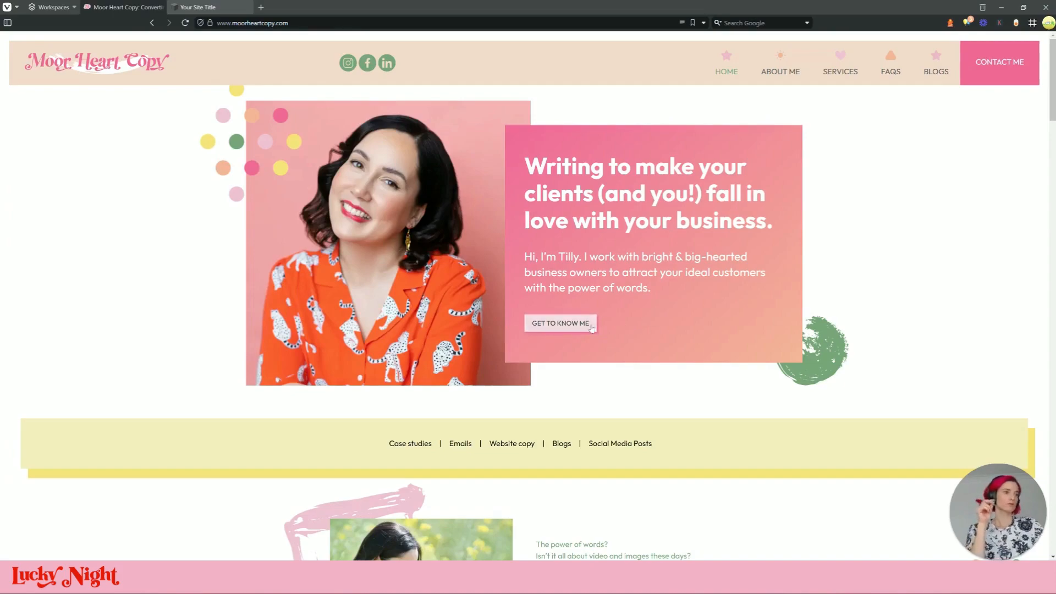
scroll(546, 283, "down", 6)
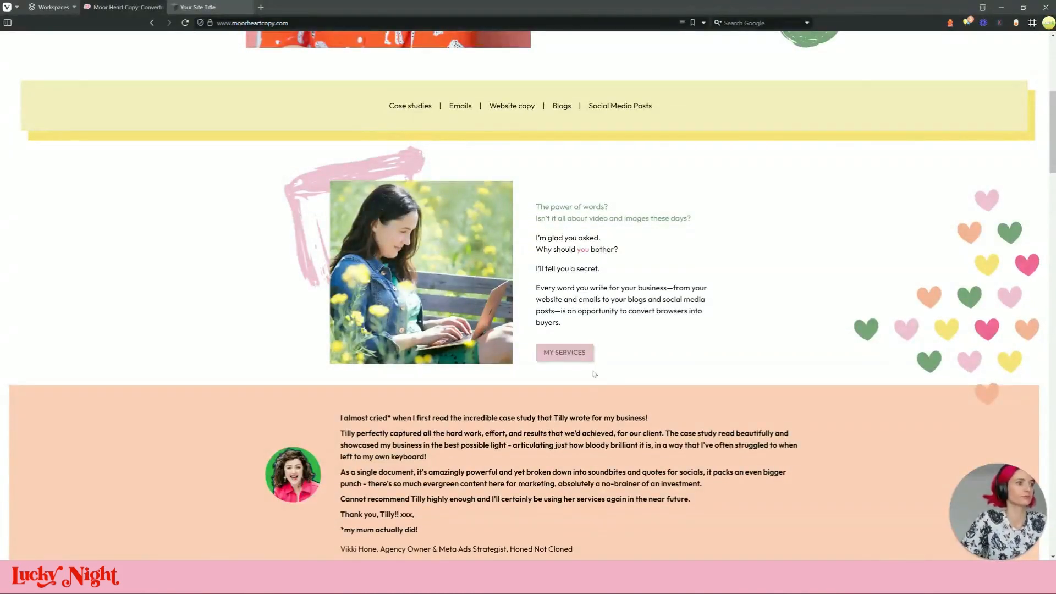
scroll(589, 358, "up", 6)
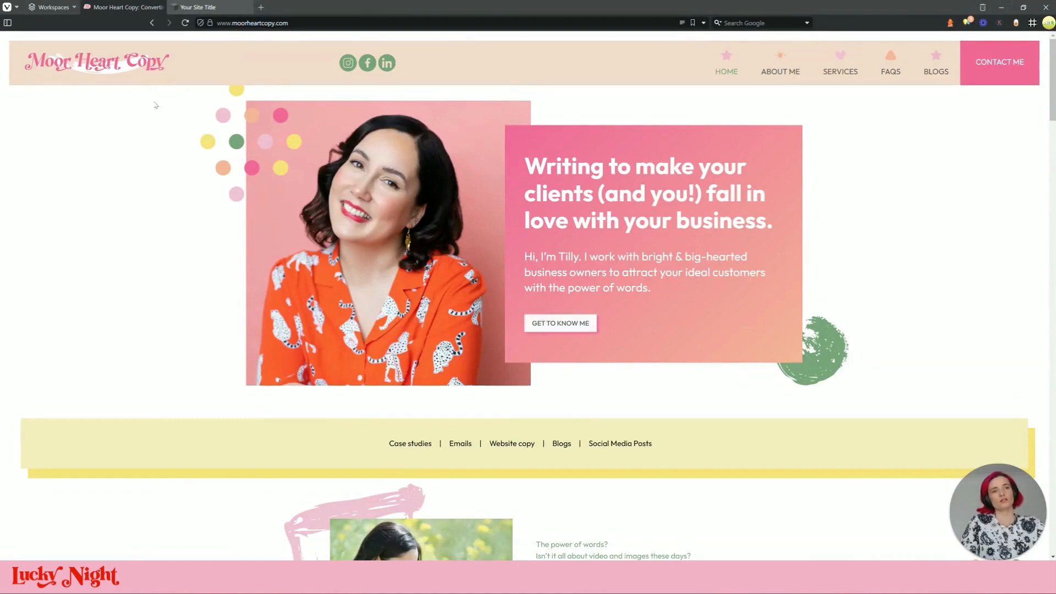
mouse_move(201, 7)
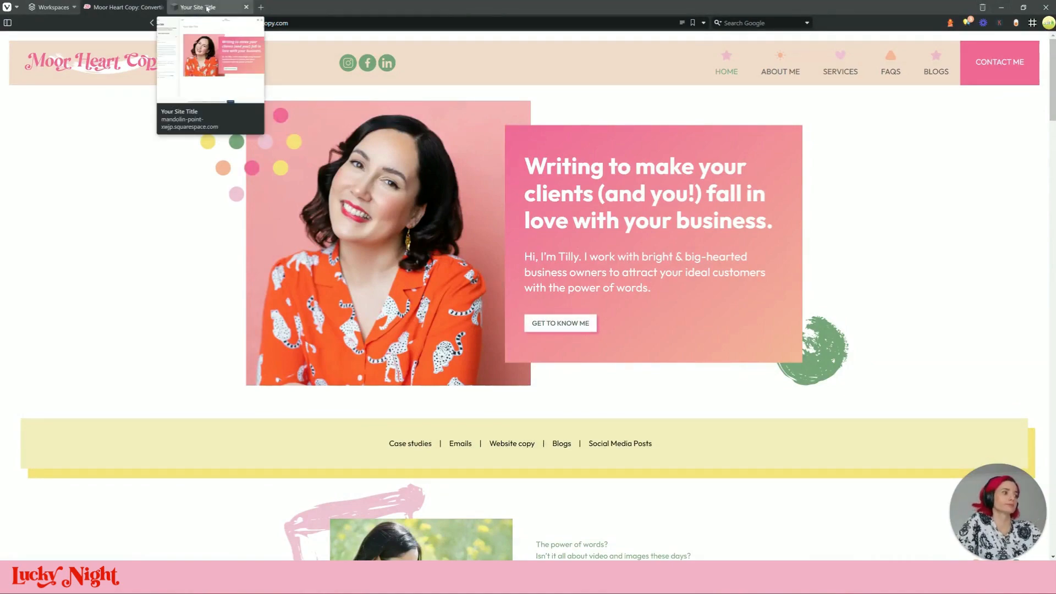